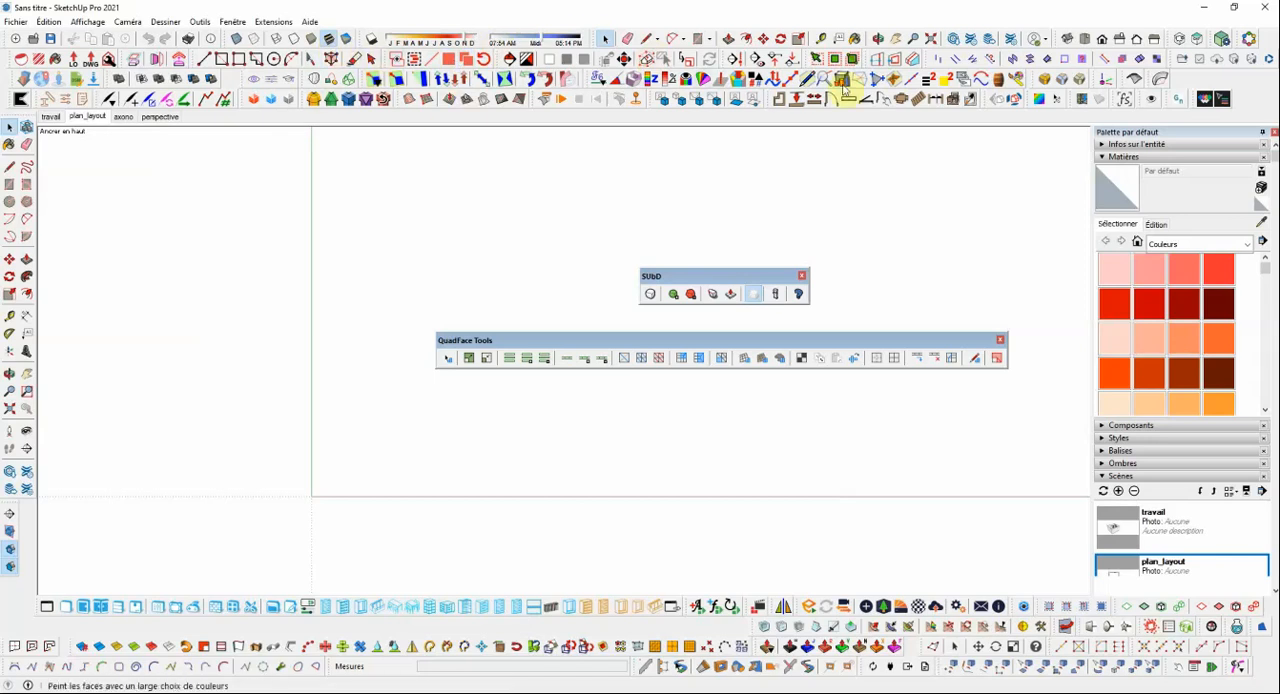
Switch to the isometric view and move the floating QuadFace Tools and SUbD toolbars clear of the origin.
click(1064, 39)
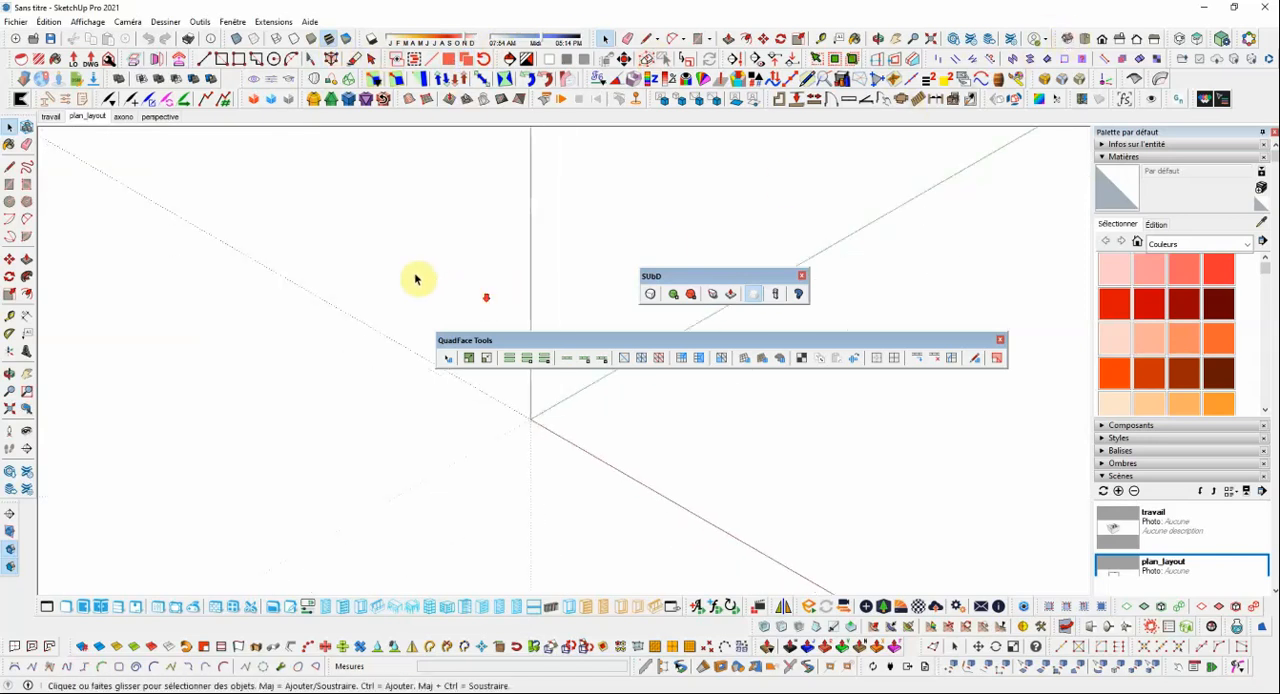
drag(691, 340, 725, 191)
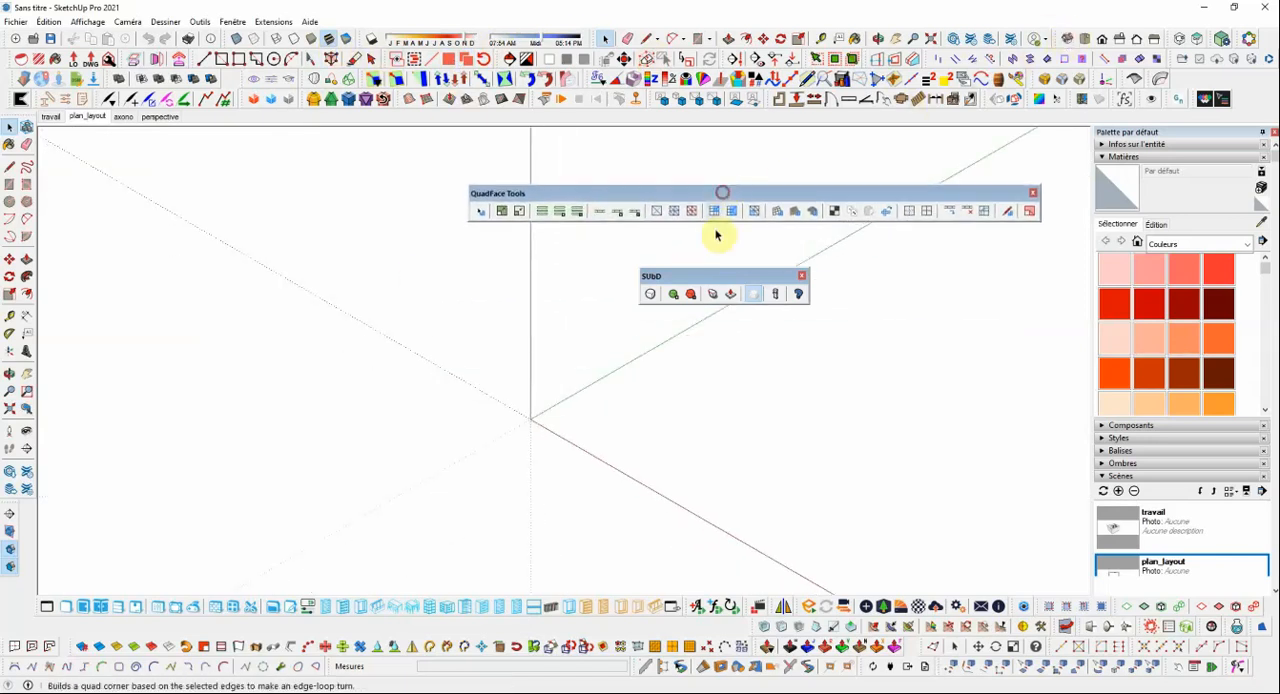
drag(733, 280, 759, 256)
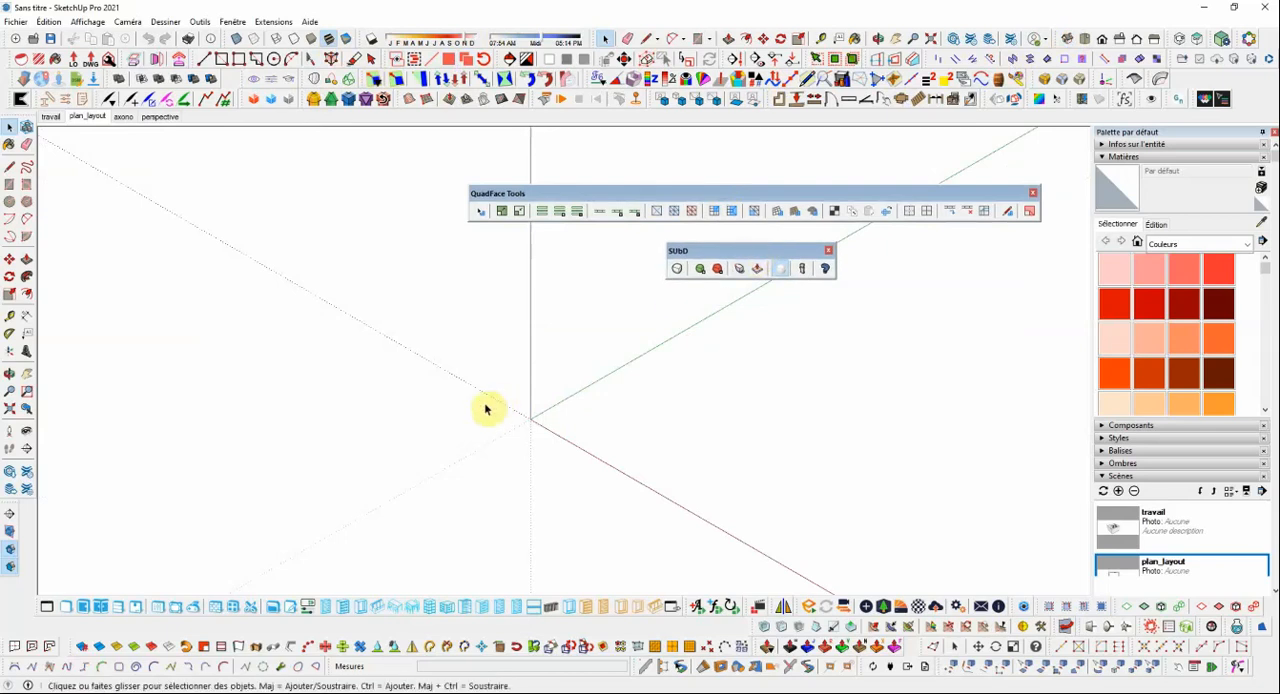
scroll(447, 434, down, 3)
scroll(578, 432, up, 2)
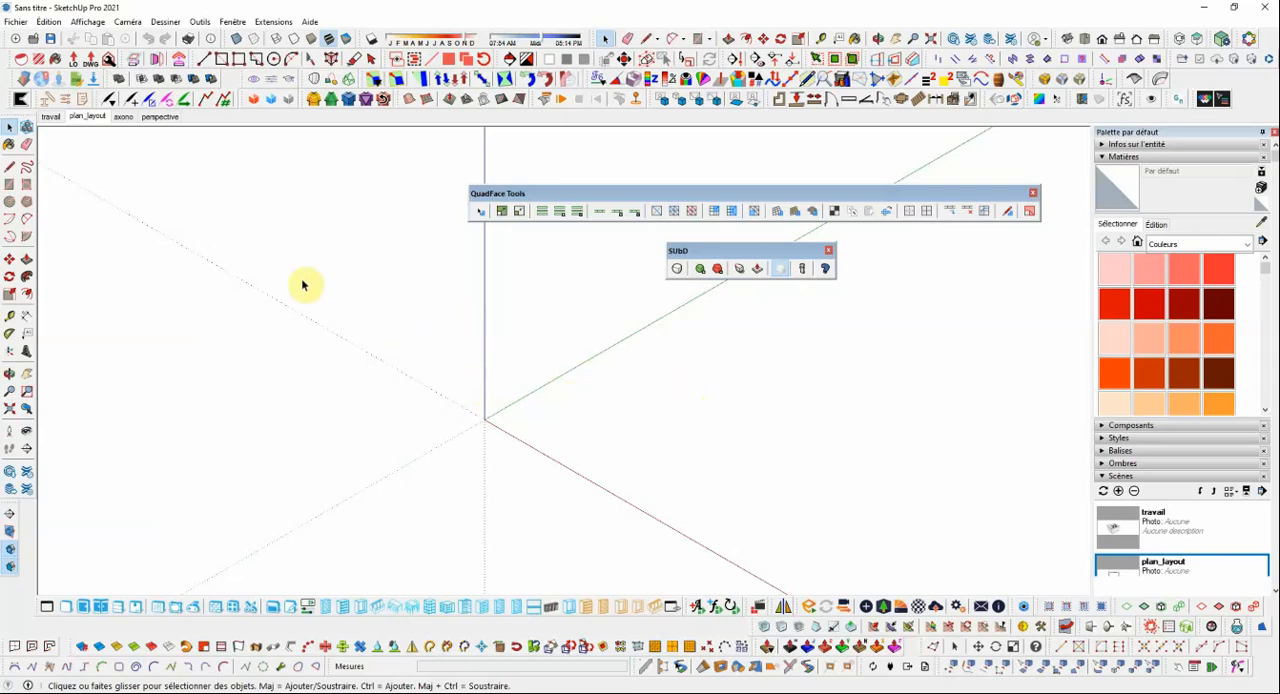
Draw a square about 0.96 m by 0.96 m on the ground plane, with one corner at the origin.
click(9, 184)
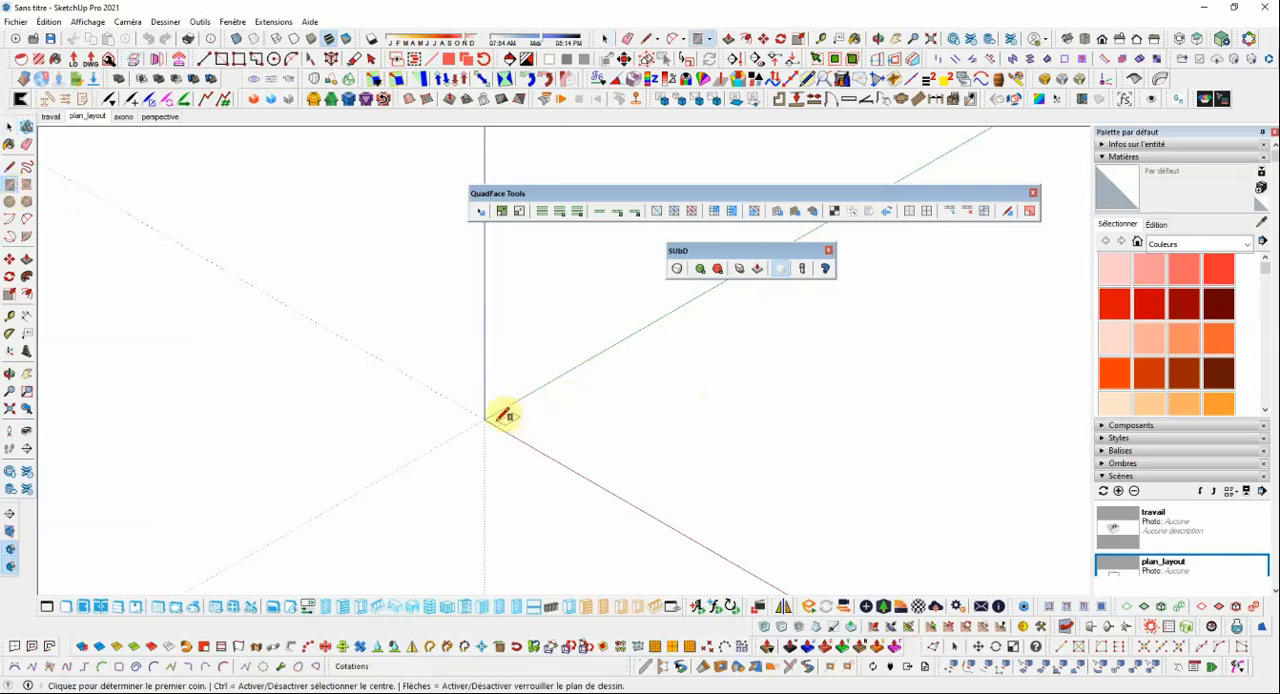
click(487, 421)
click(644, 420)
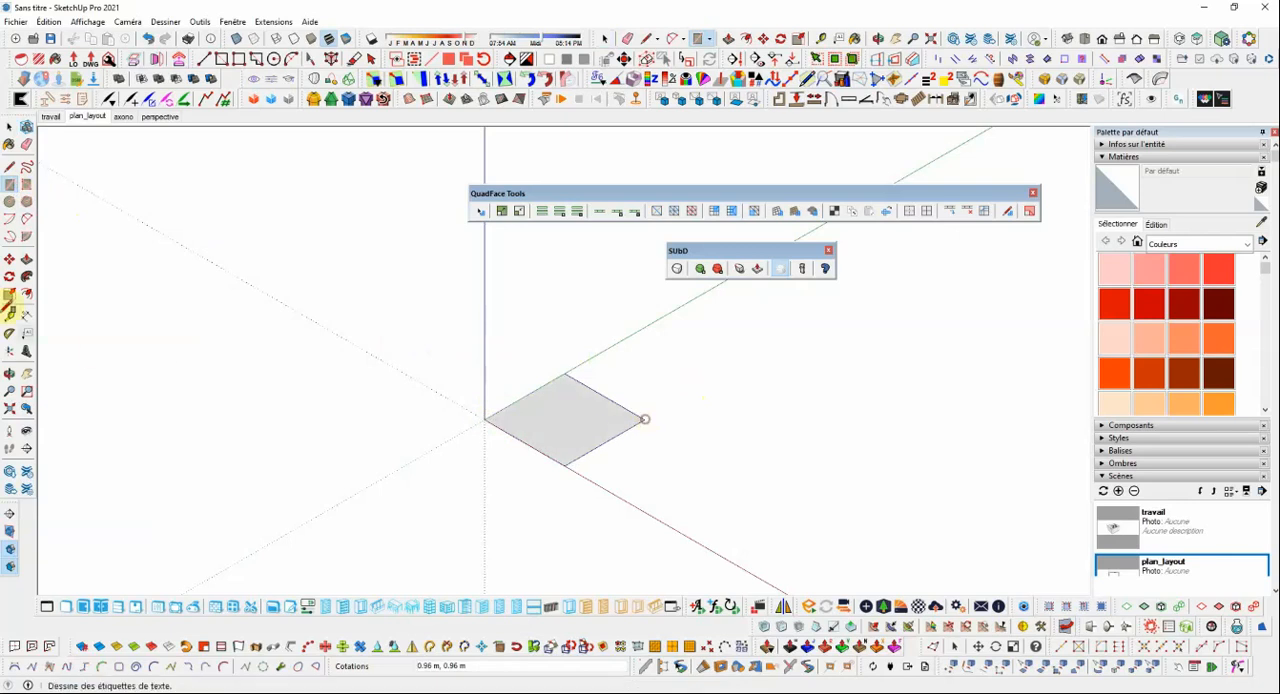
Show the "travail" scene and extrude the square upward into a cube with Push/Pull.
click(26, 259)
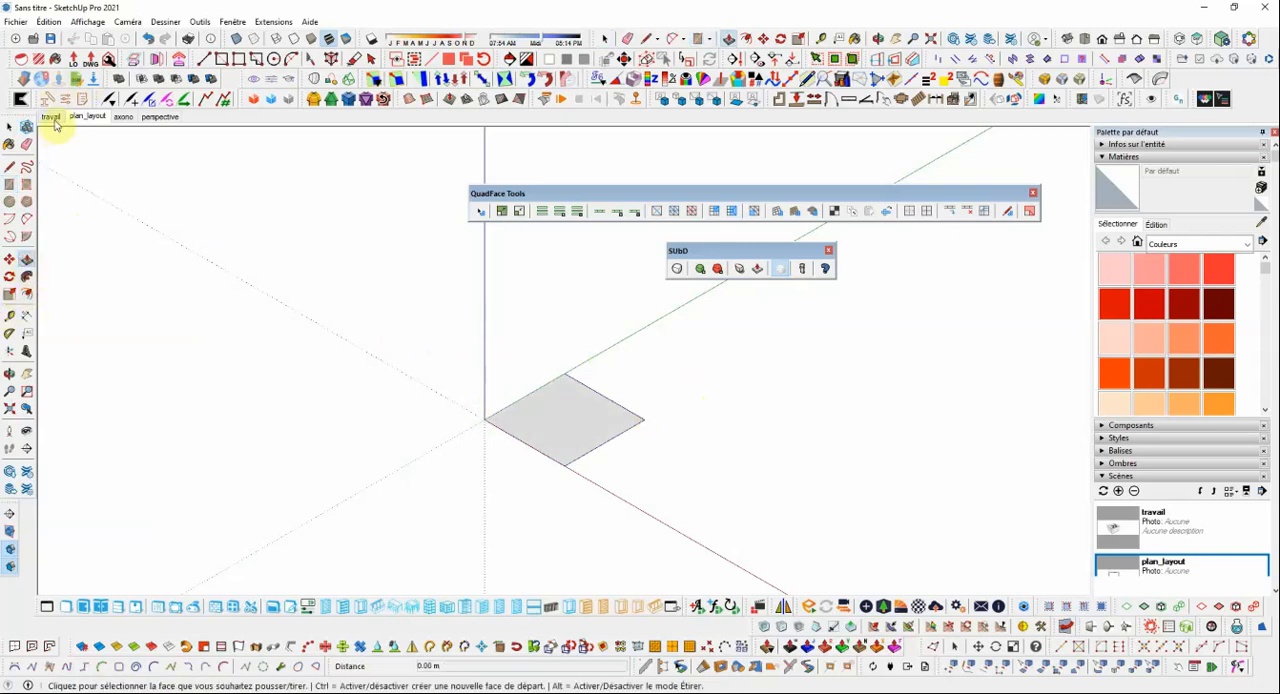
click(50, 116)
middle_drag(509, 523, 453, 510)
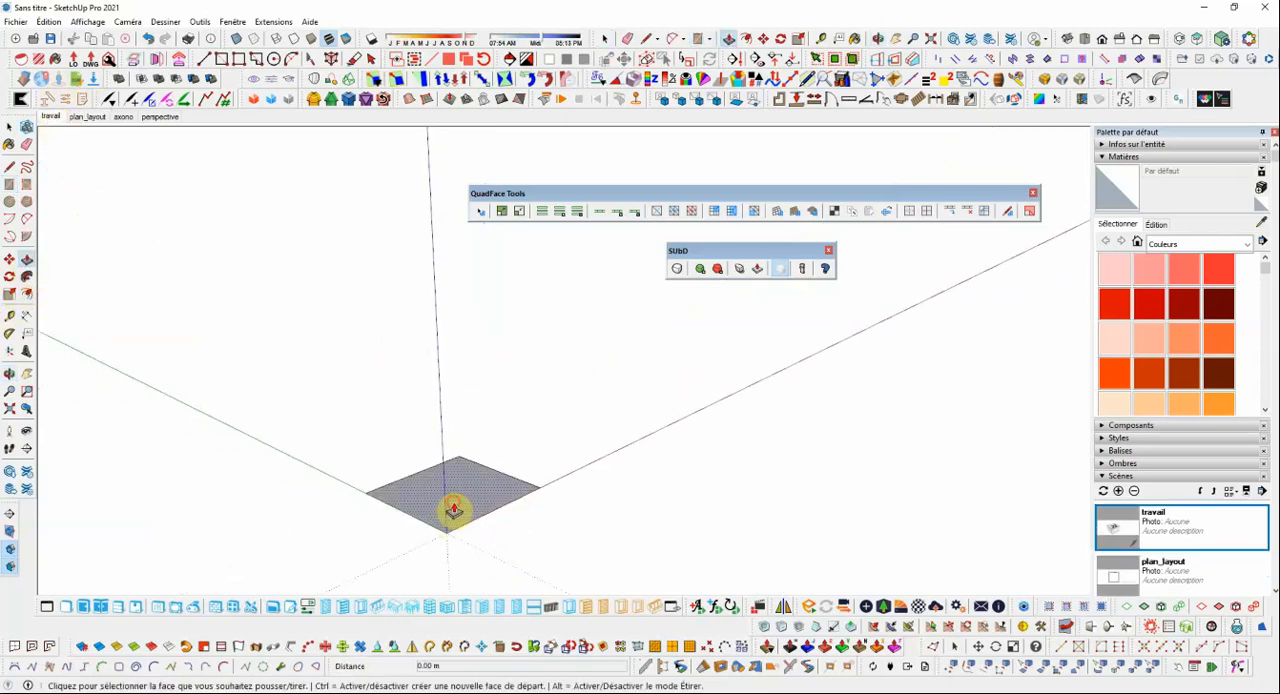
click(453, 510)
click(454, 391)
scroll(601, 366, down, 10)
middle_drag(602, 368, 560, 382)
scroll(594, 377, up, 10)
Select all of the cube's faces and edges and make them a group.
click(9, 127)
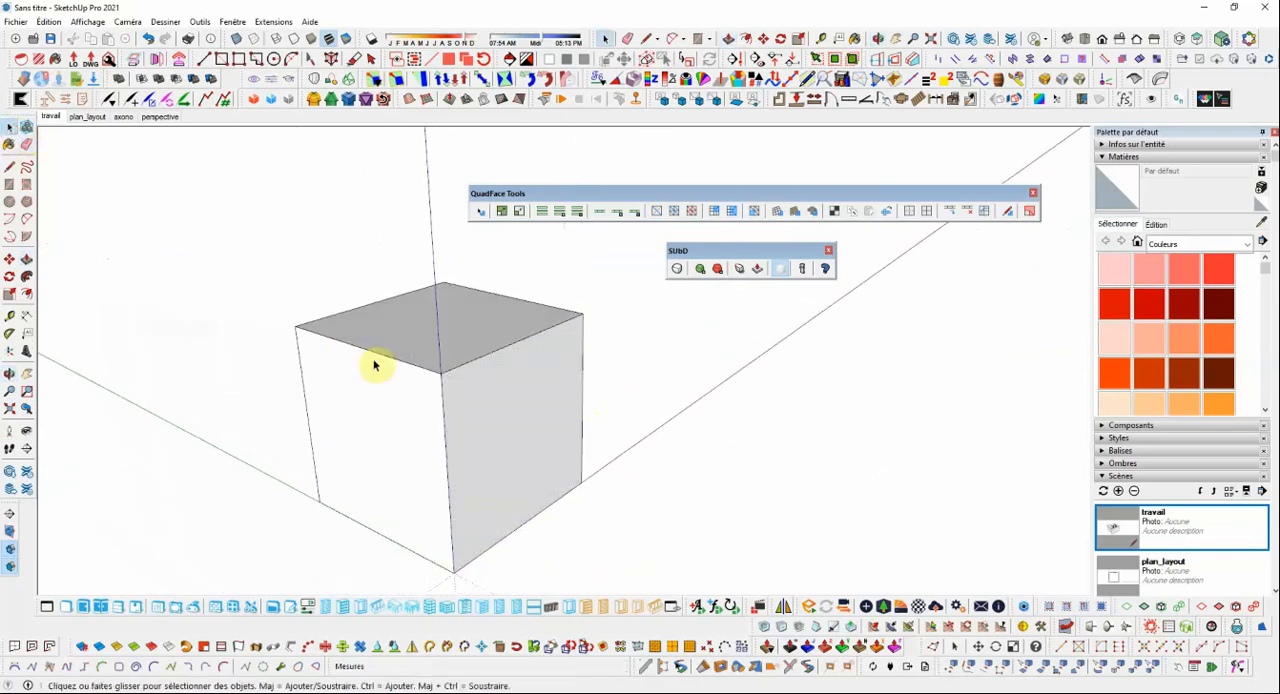
triple_click(473, 373)
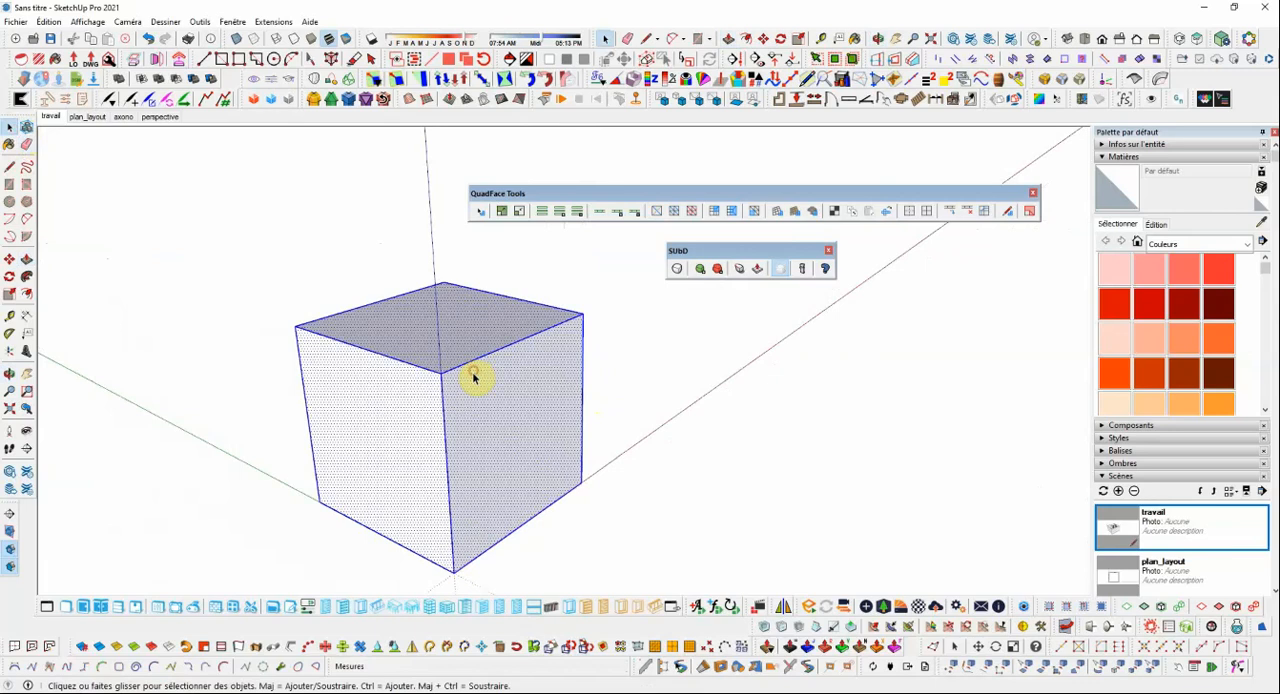
right_click(474, 378)
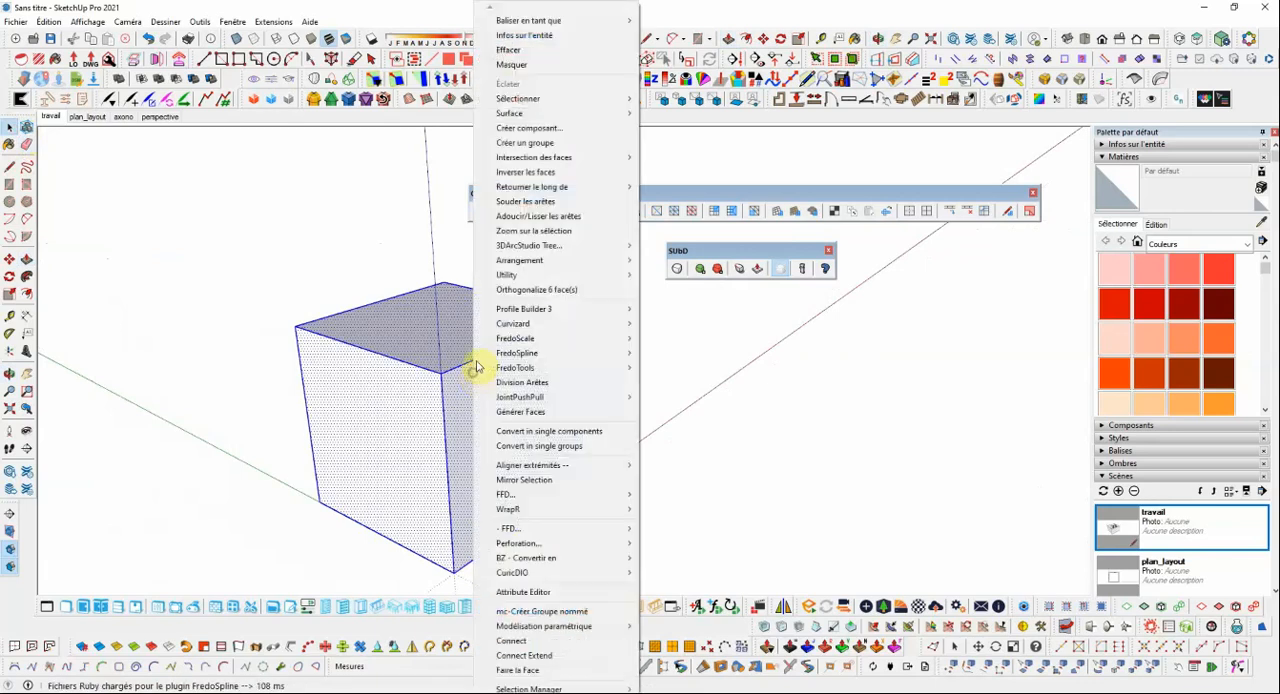
click(535, 143)
middle_drag(637, 374, 651, 360)
click(611, 381)
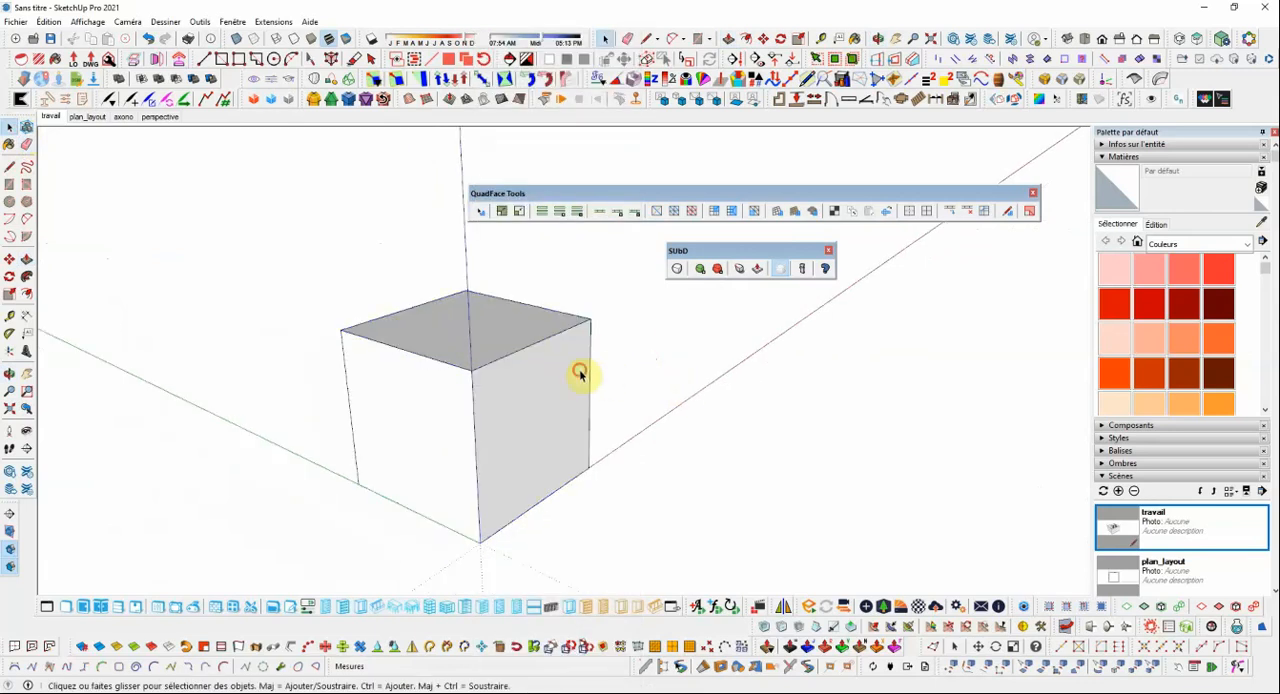
Turn on SUbD subdivision for the cube group.
click(580, 373)
drag(711, 254, 720, 251)
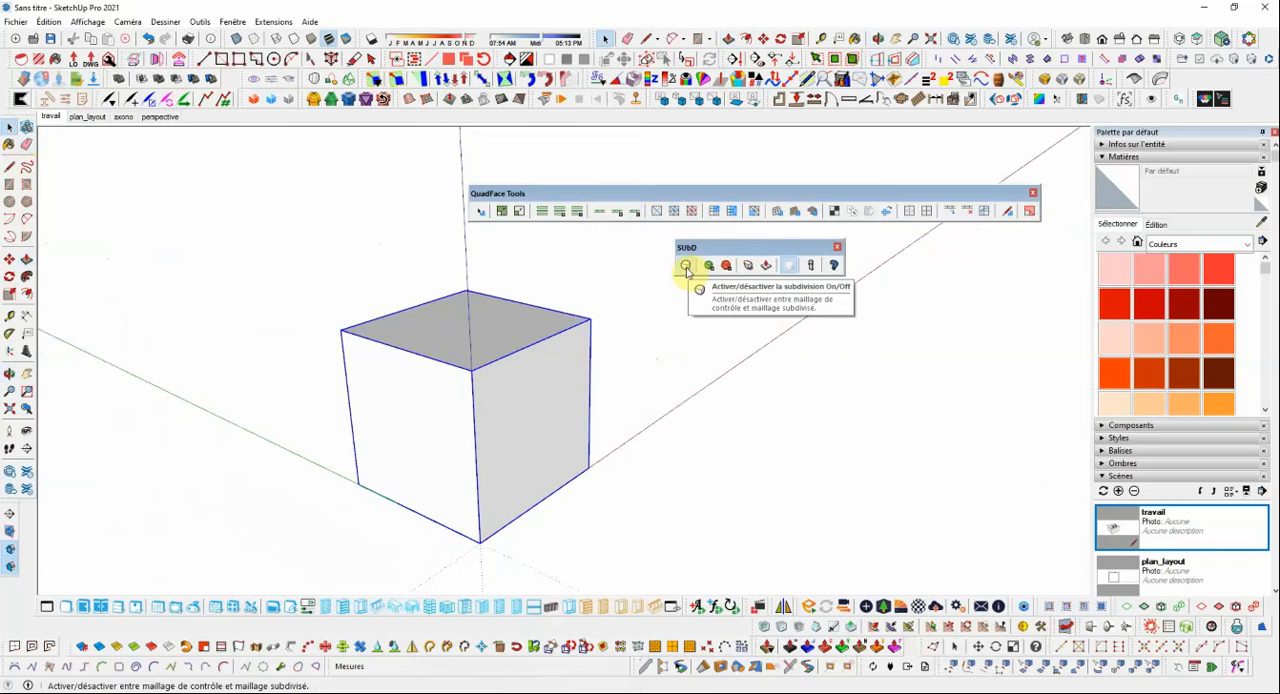
click(686, 268)
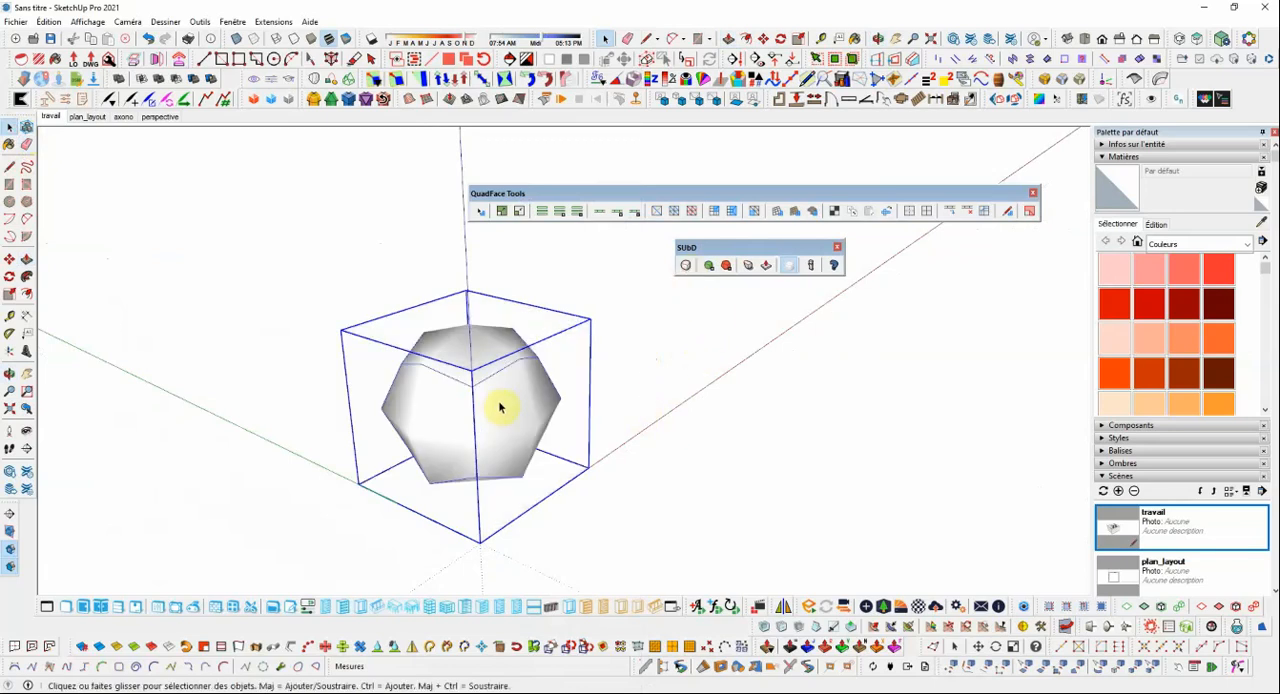
mouse_move(503, 406)
middle_down()
mouse_move(691, 371)
mouse_move(583, 366)
mouse_move(509, 404)
middle_up()
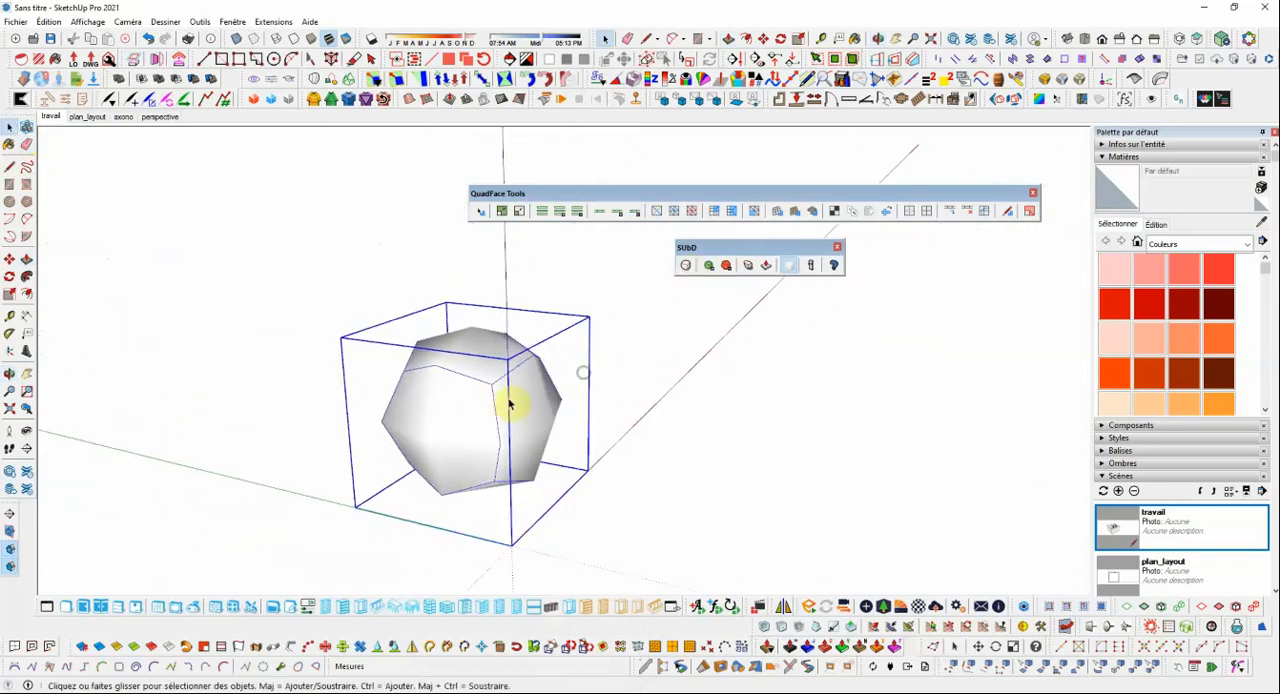
Display hidden geometry and inspect the triangulated mesh lines on the subdivided shape.
click(88, 21)
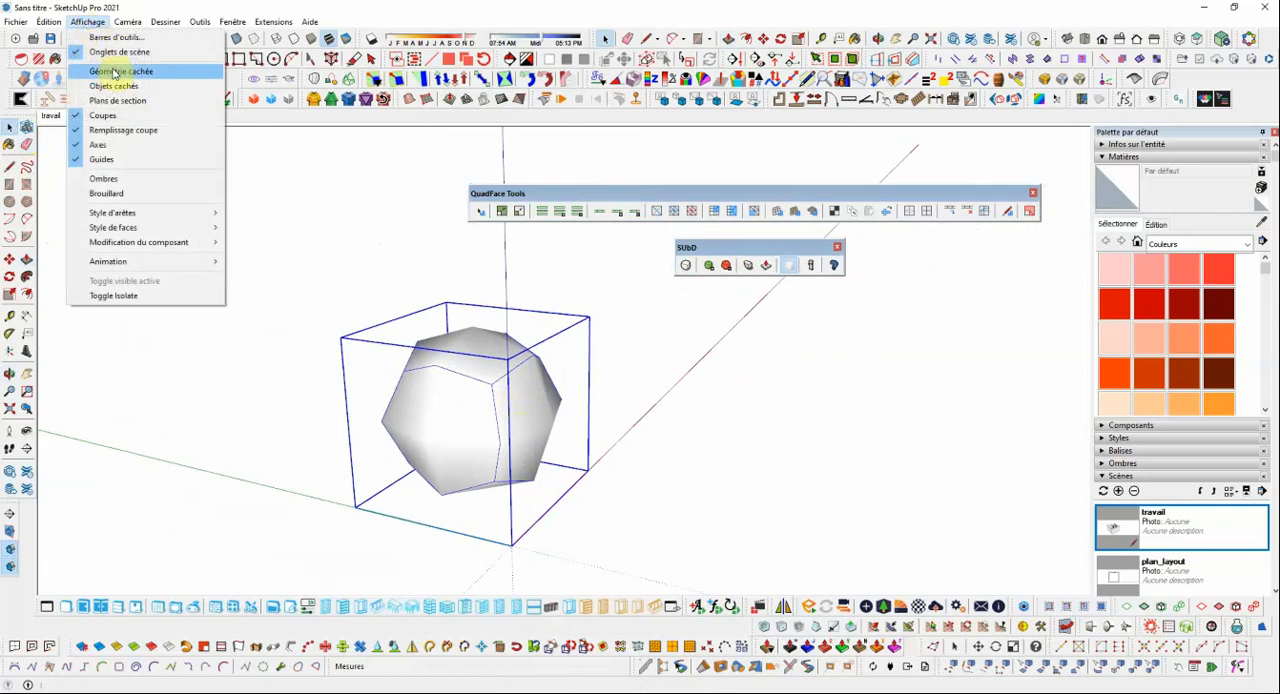
click(110, 72)
scroll(532, 430, up, 2)
middle_drag(494, 406, 454, 391)
scroll(525, 411, down, 1)
scroll(454, 392, up, 1)
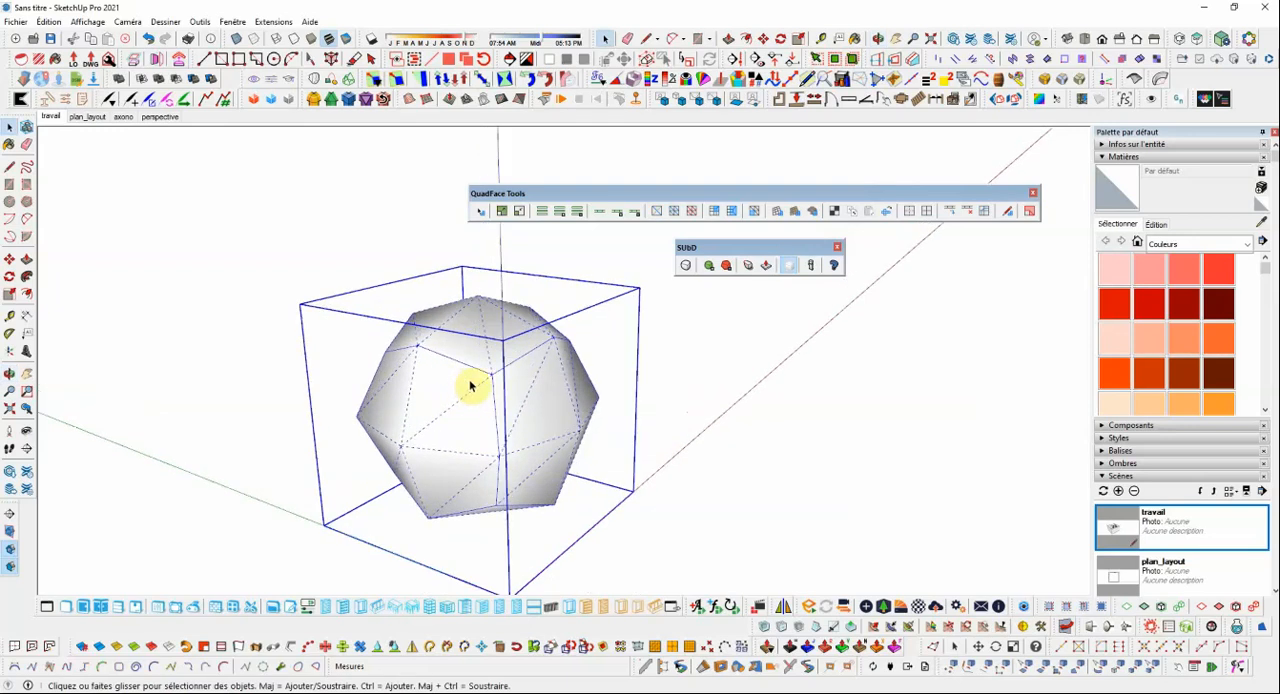
scroll(469, 387, down, 1)
scroll(463, 388, up, 1)
scroll(466, 388, down, 1)
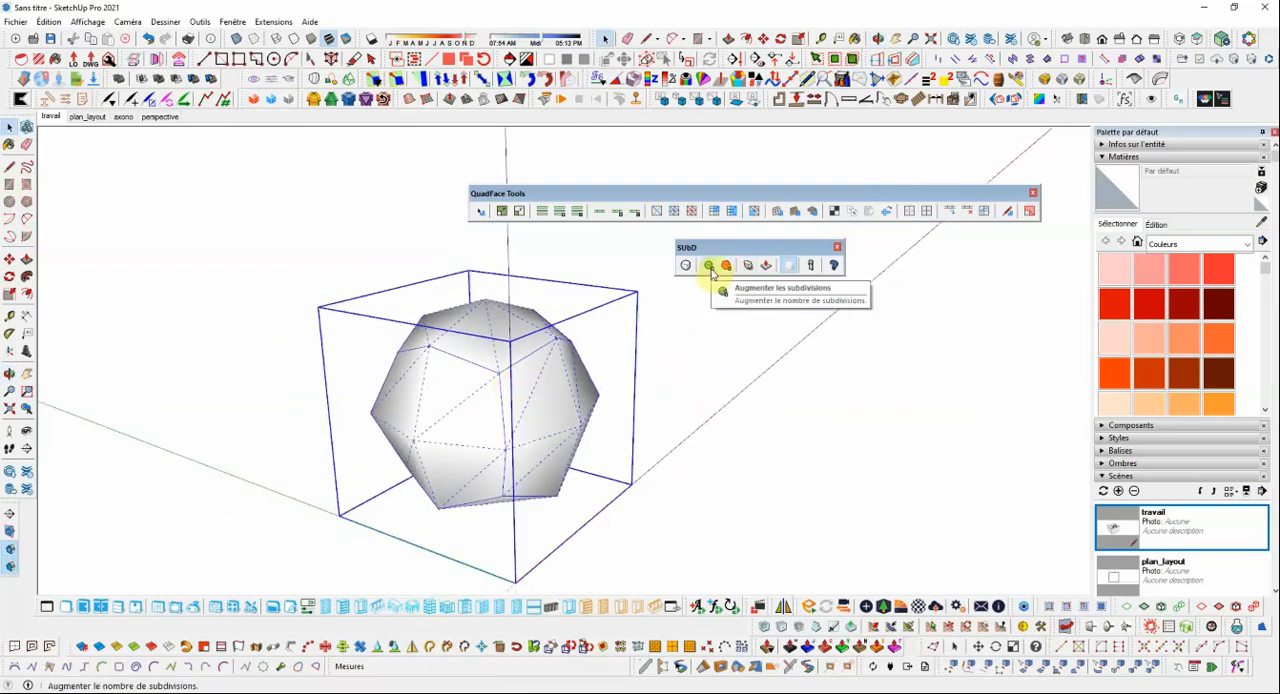
Increase the shape's SUbD subdivisions by two levels, and deselect it.
click(710, 268)
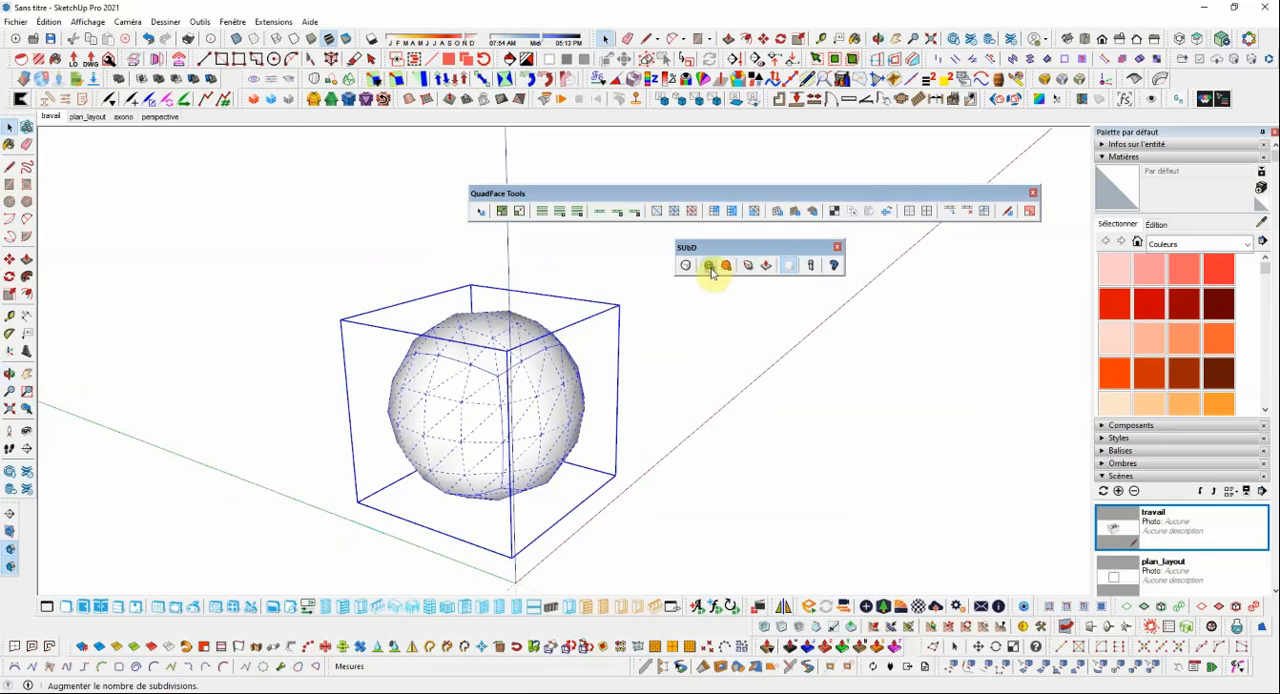
click(712, 268)
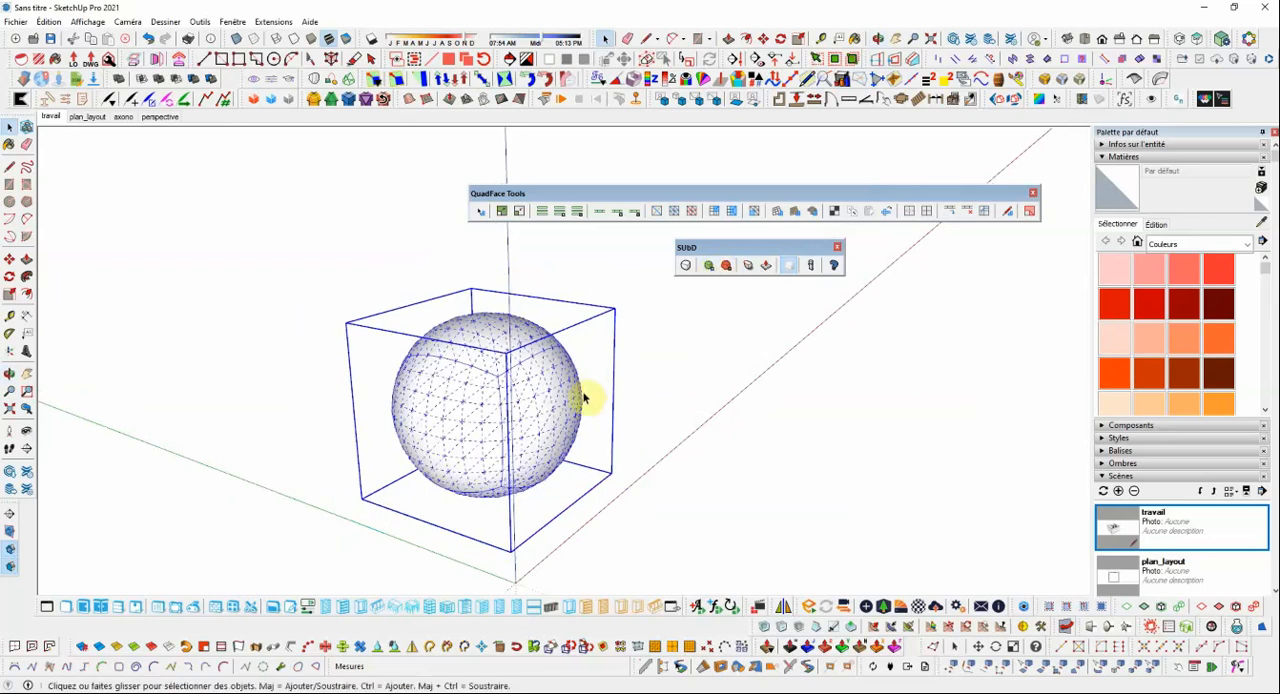
middle_drag(586, 400, 494, 371)
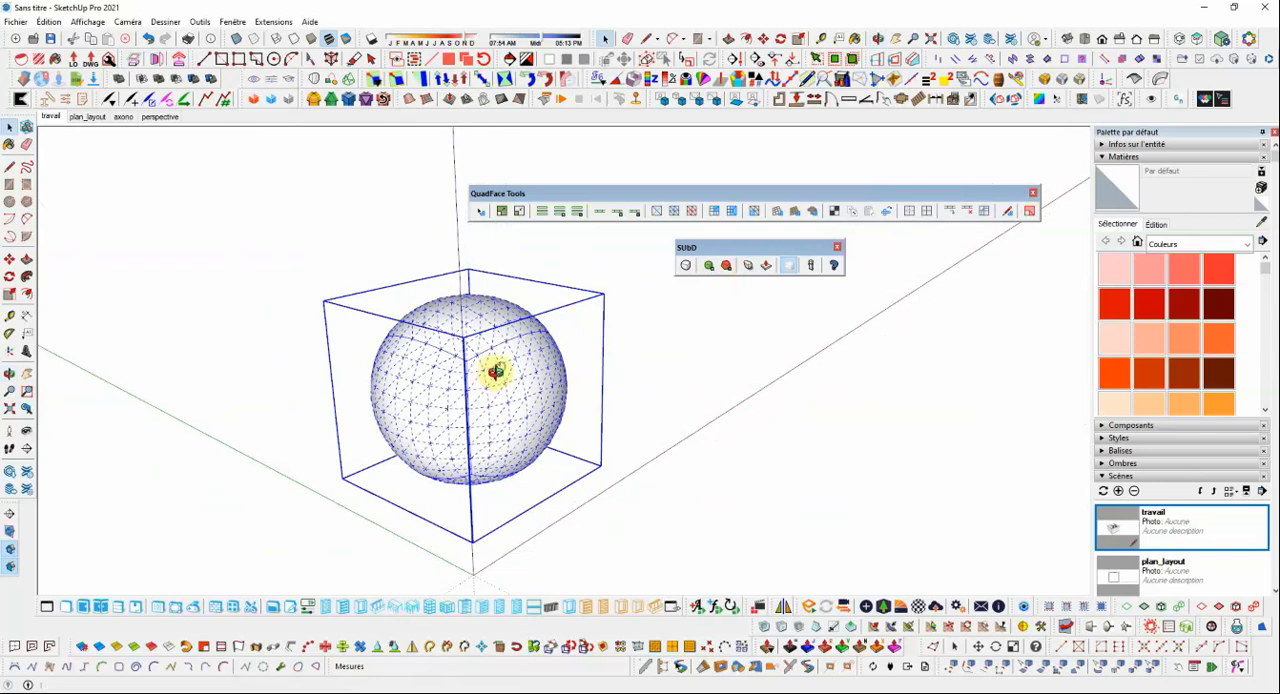
click(676, 363)
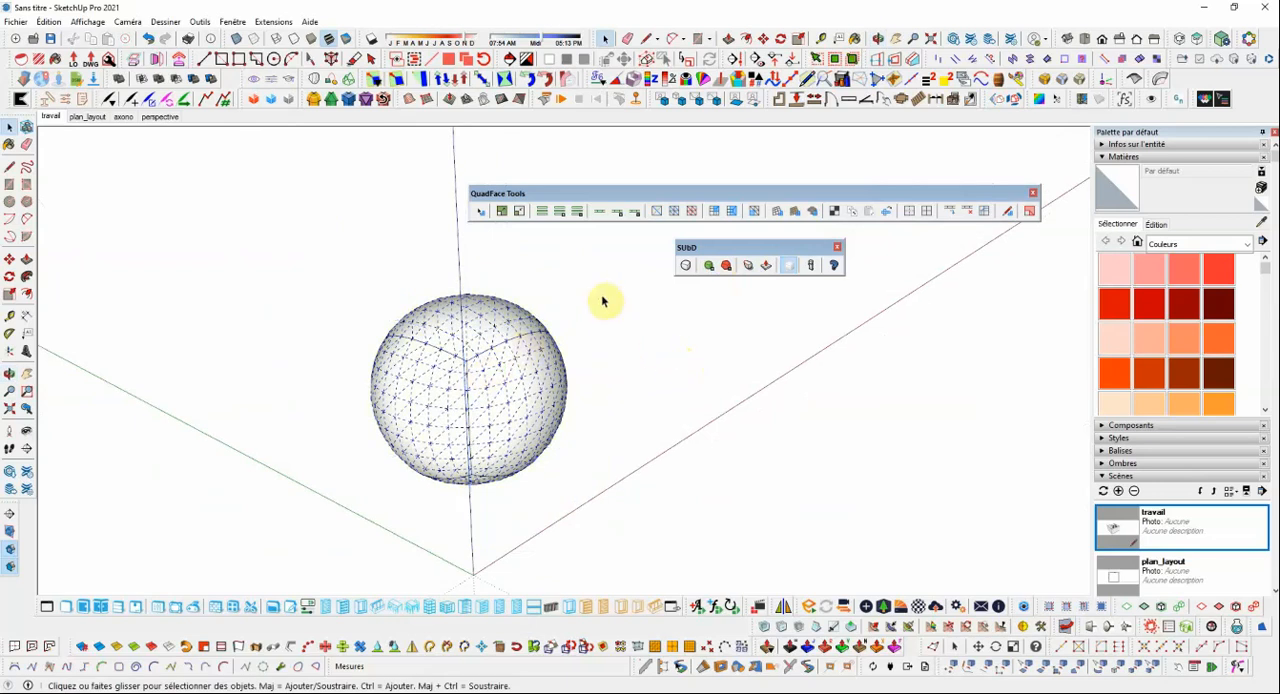
Turn SUbD subdivision off for the sphere-like group to show its control cube, and deselect it.
click(686, 268)
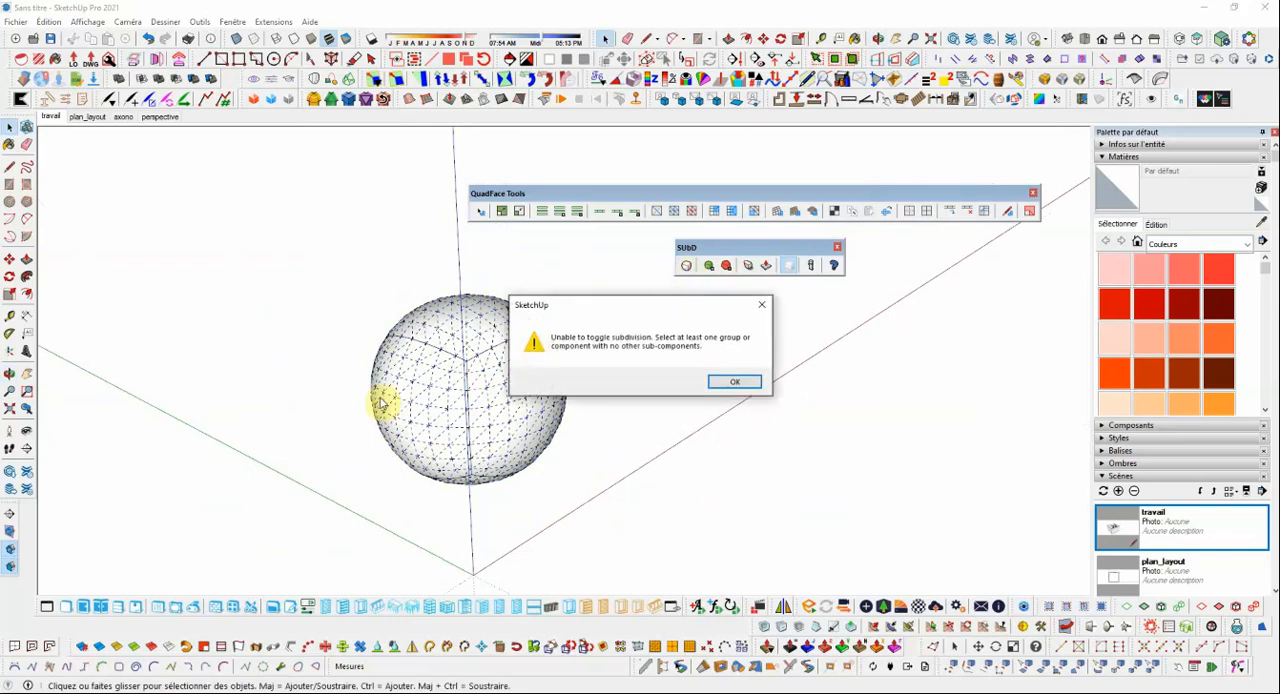
click(722, 382)
click(540, 408)
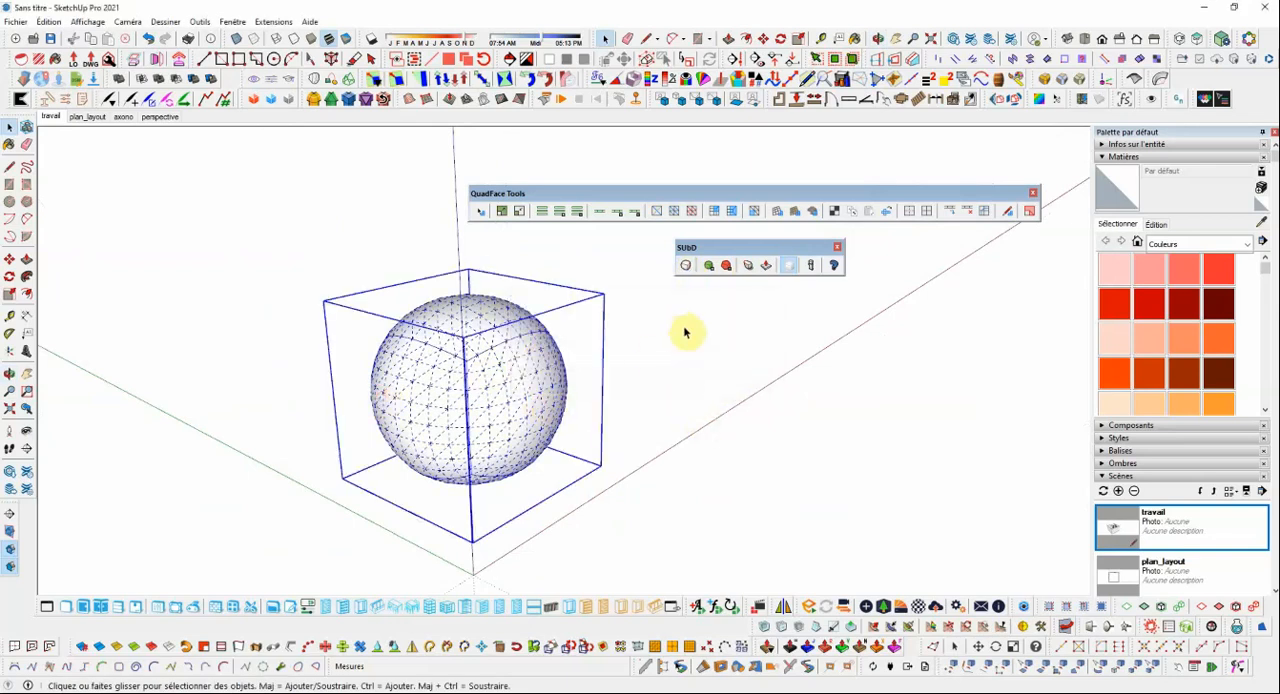
click(686, 266)
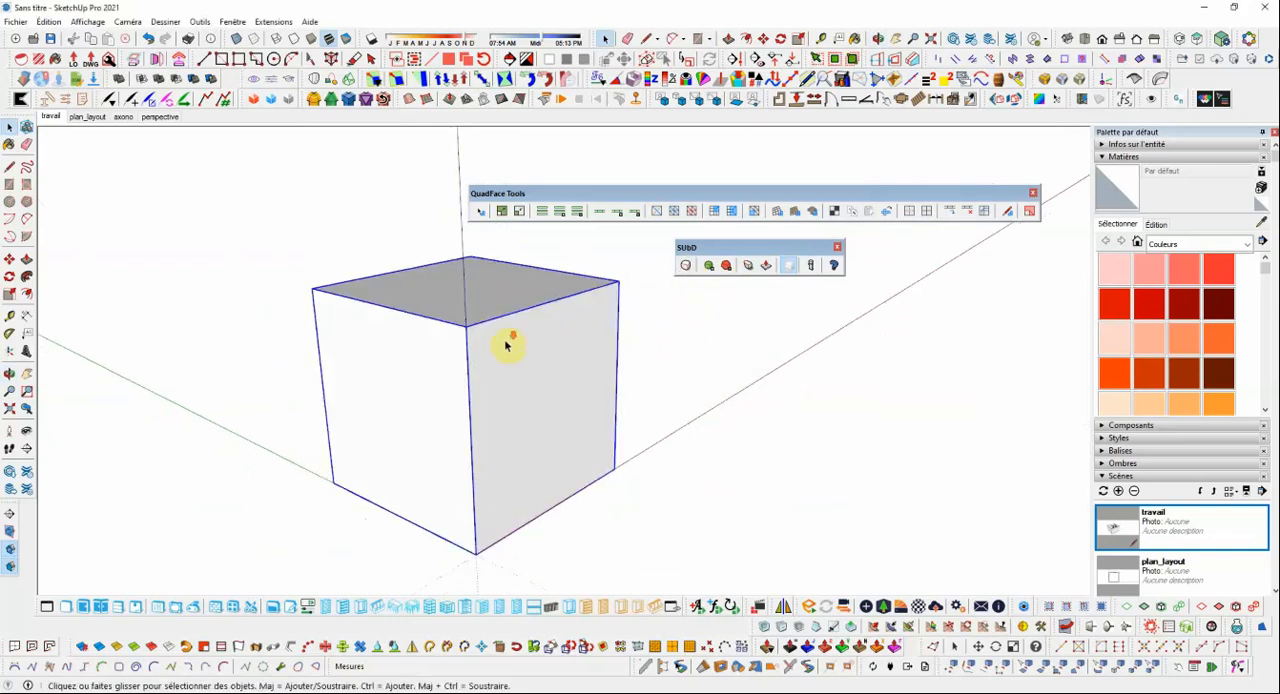
scroll(505, 345, down, 1)
click(651, 346)
Open the cube group for editing and reposition the SUbD and QuadFace Tools toolbars around it.
middle_drag(537, 338, 522, 341)
scroll(522, 341, down, 2)
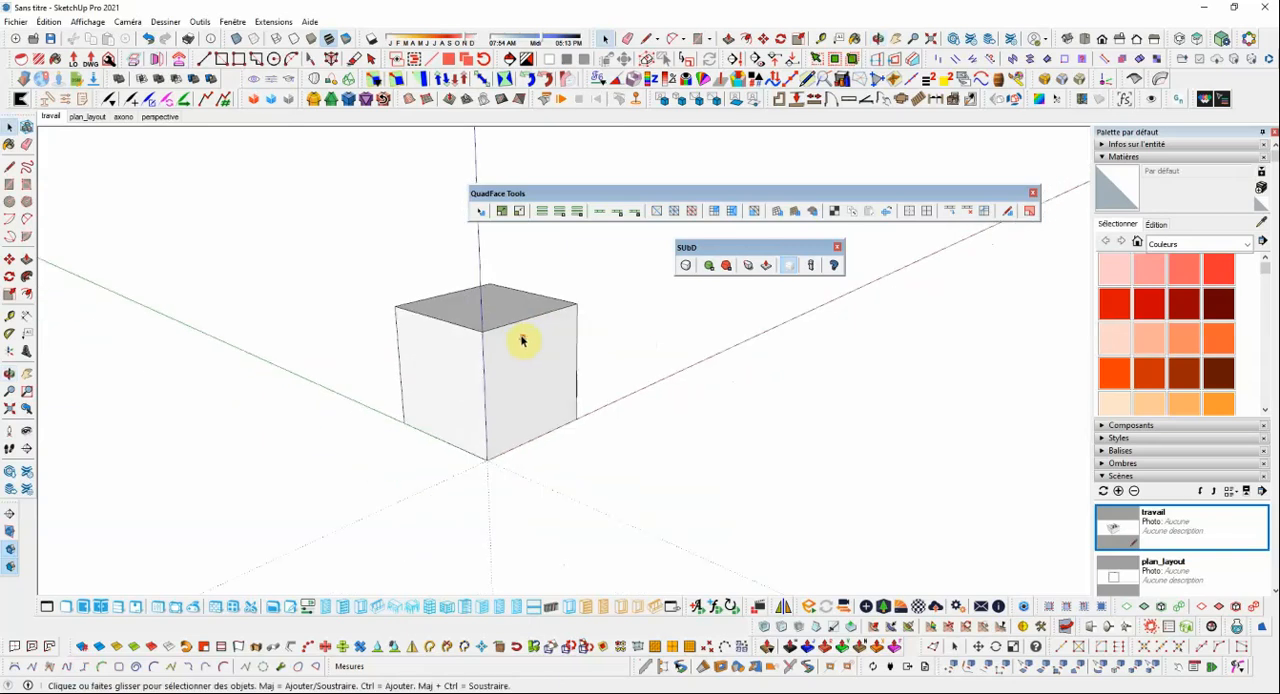
scroll(522, 341, up, 1)
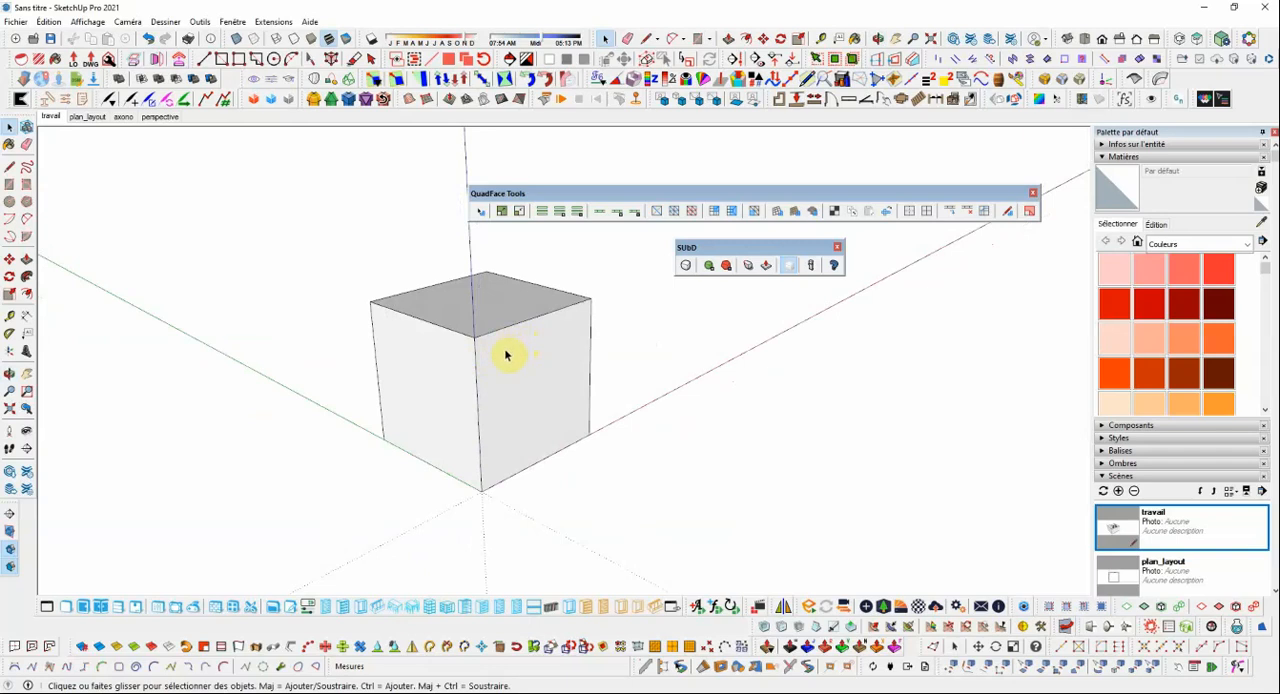
scroll(518, 350, down, 3)
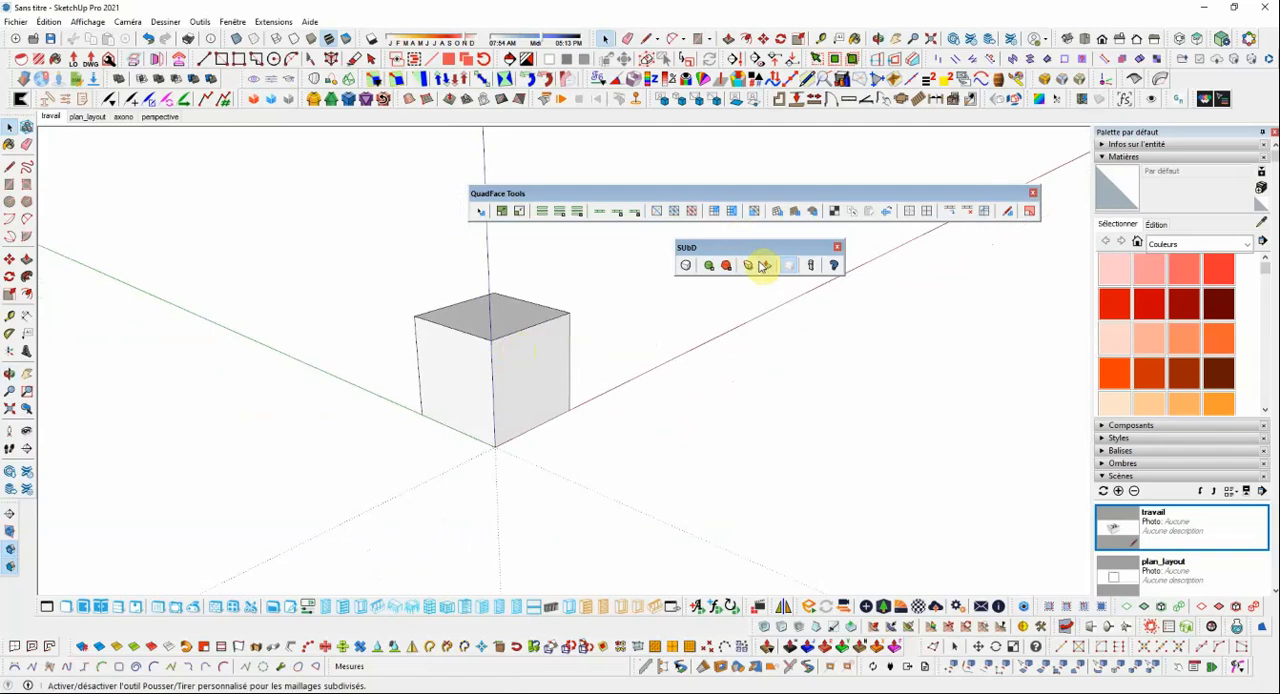
drag(754, 248, 757, 261)
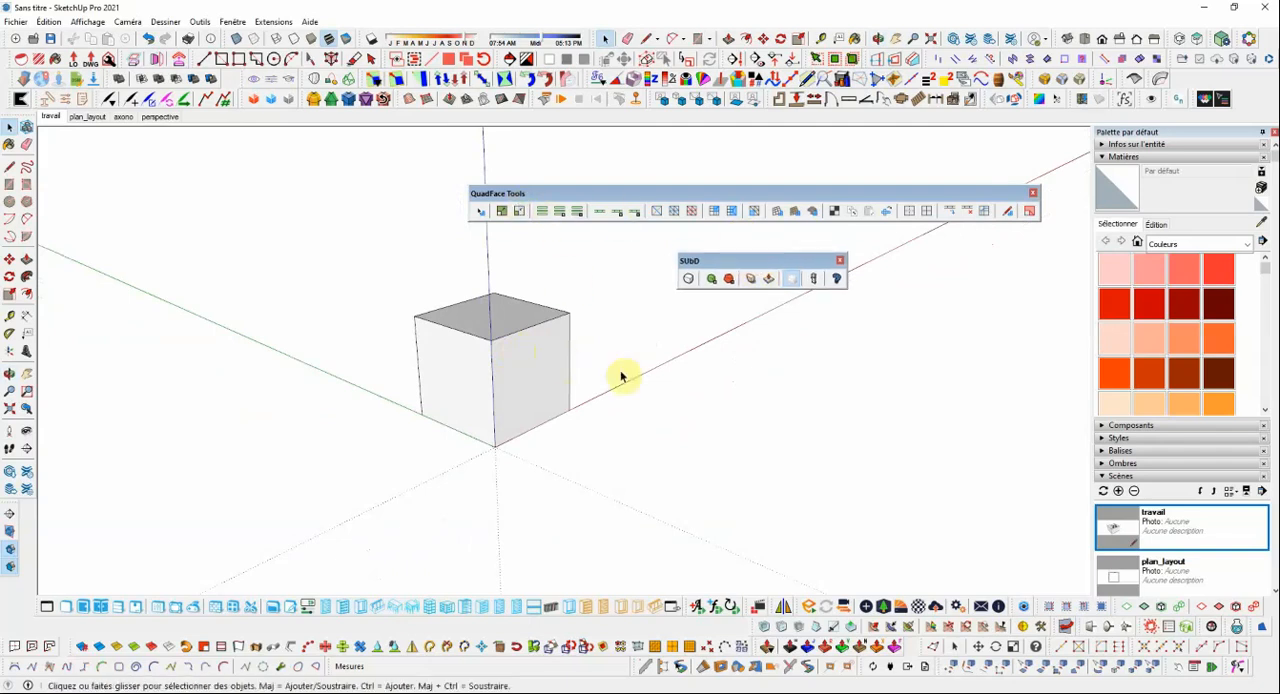
click(537, 360)
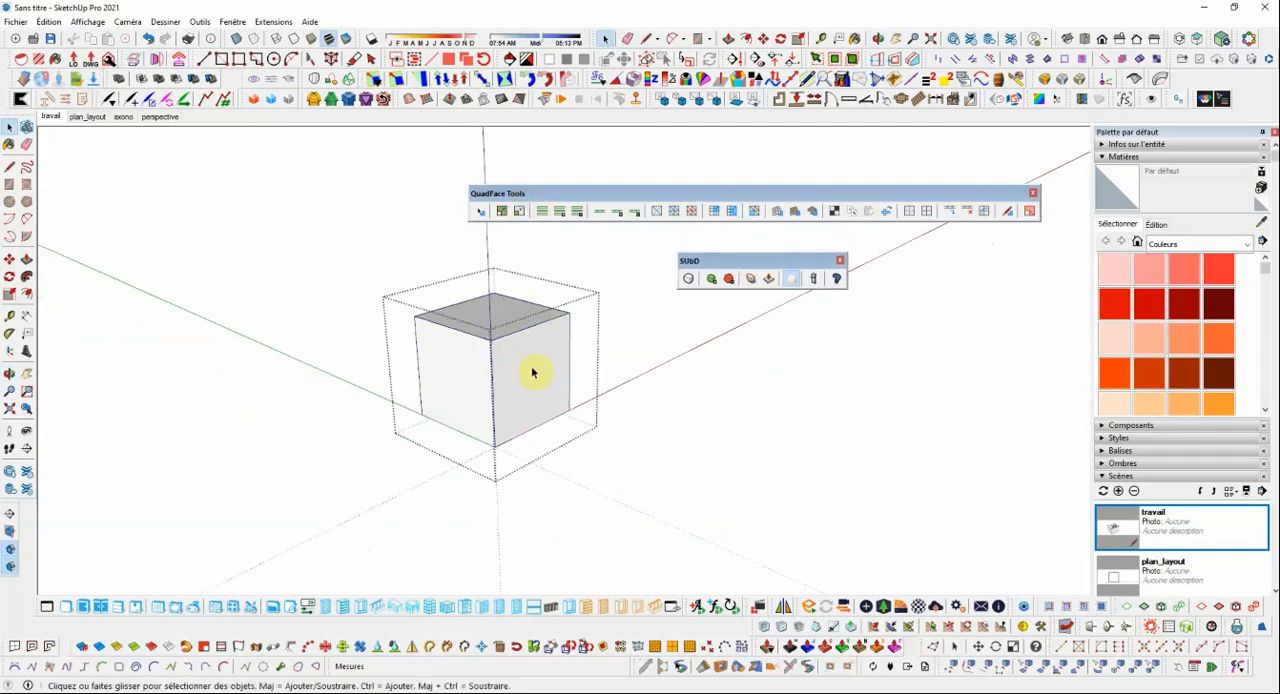
mouse_move(610, 380)
middle_down()
mouse_move(640, 369)
mouse_move(600, 380)
middle_up()
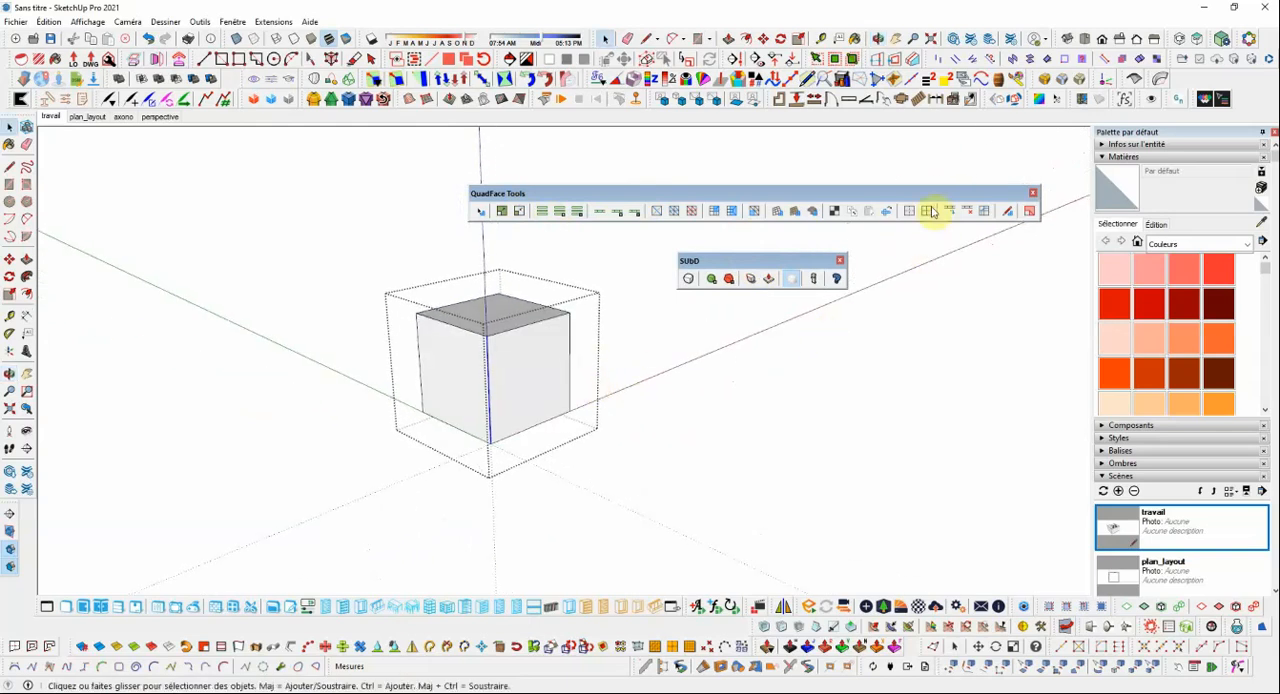
drag(929, 194, 877, 189)
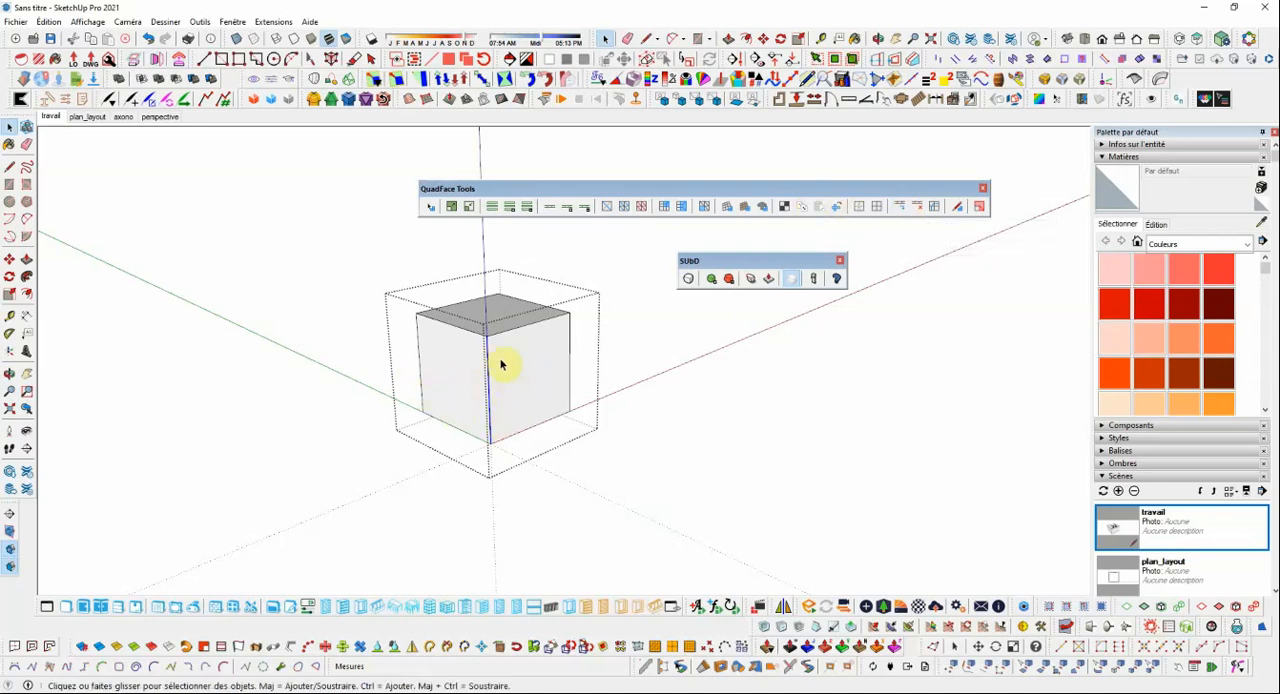
Insert QuadFace edge loops in the cube: three horizontal loops dividing its height into four bands, plus one vertical loop across its middle.
click(902, 210)
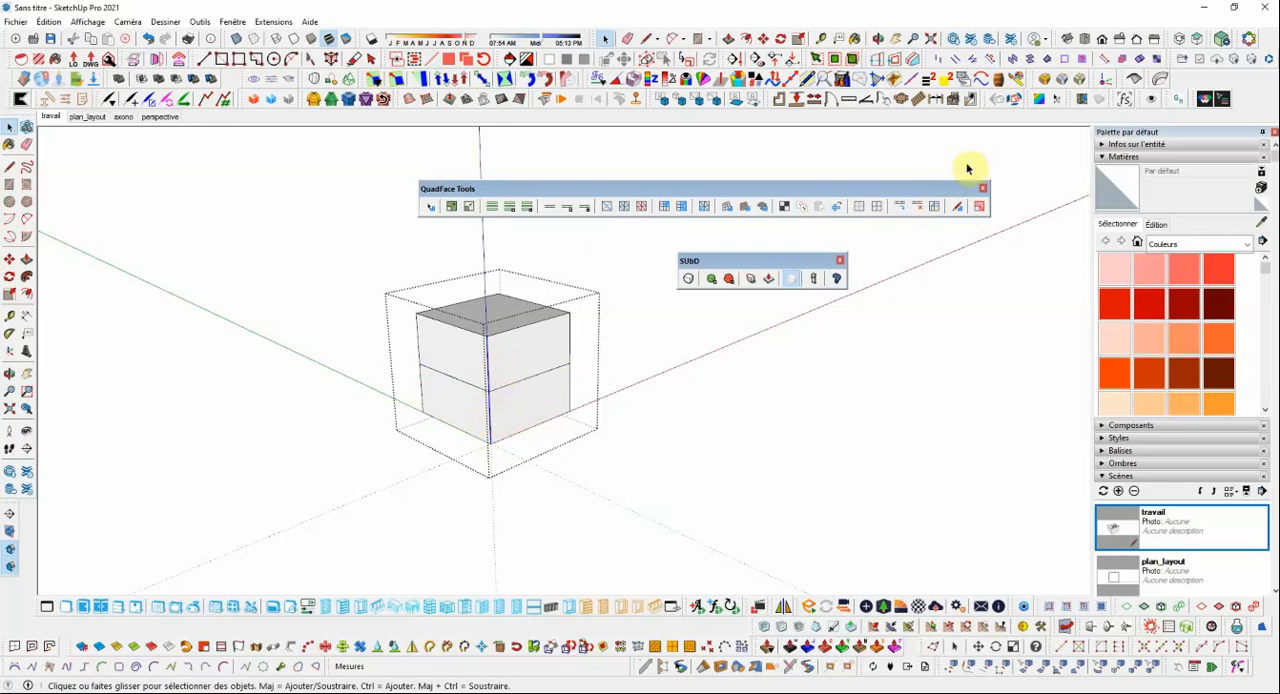
click(900, 214)
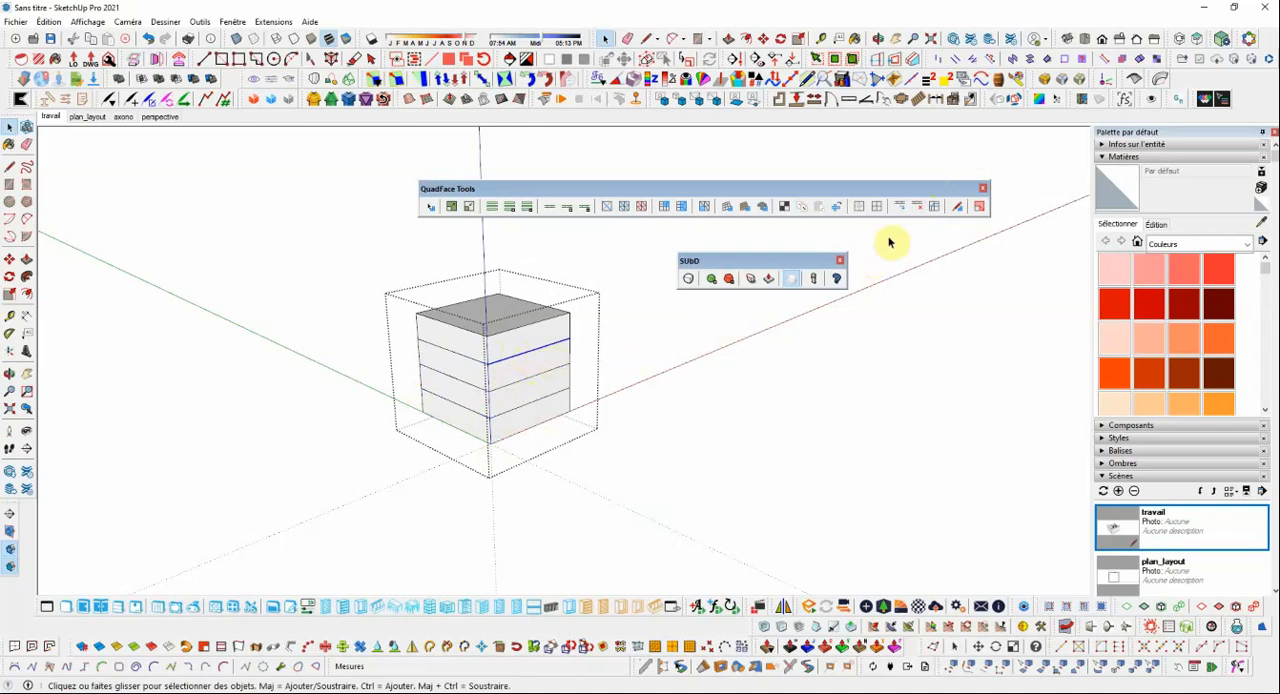
click(900, 208)
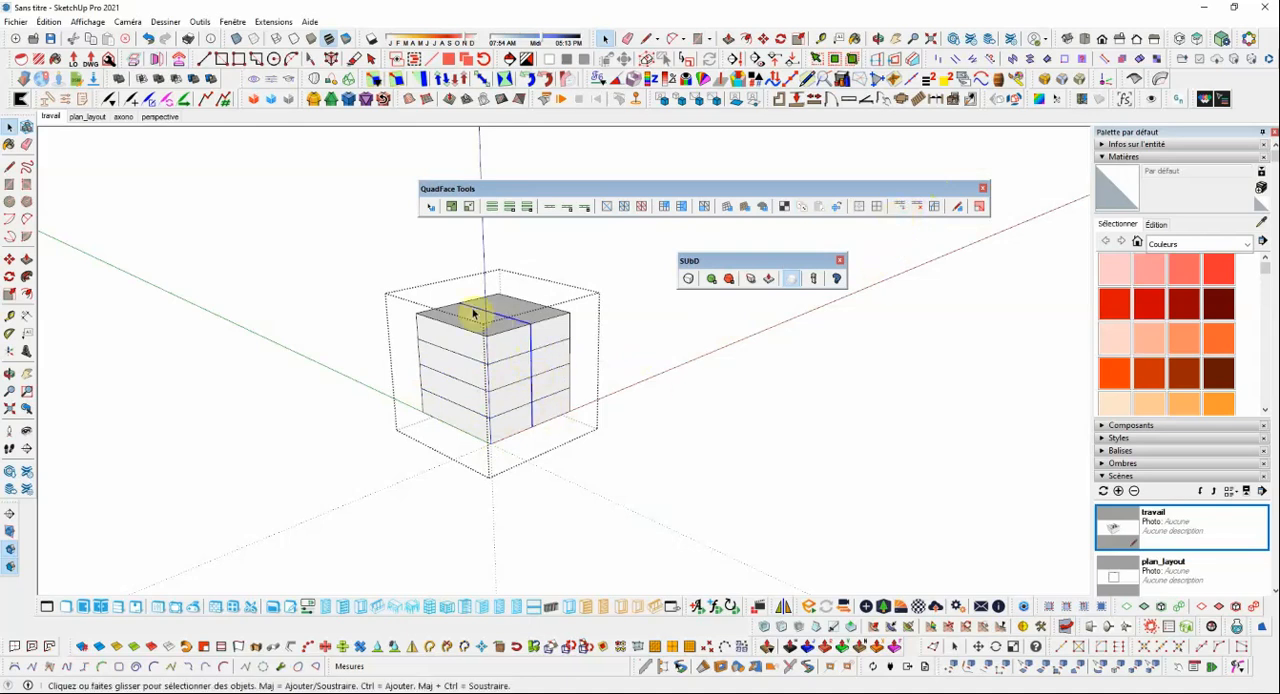
Insert the remaining vertical QuadFace edge loops so every side of the cube is a 4 by 4 grid, and close the group.
middle_drag(566, 428, 530, 355)
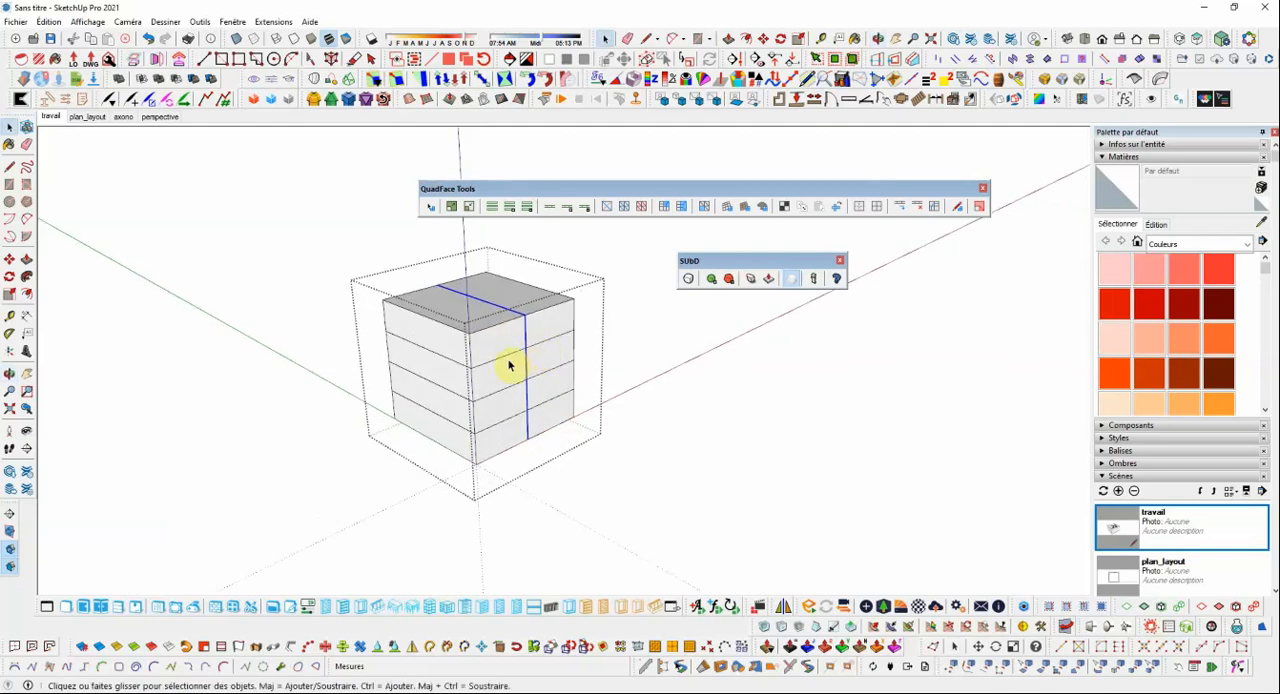
click(509, 358)
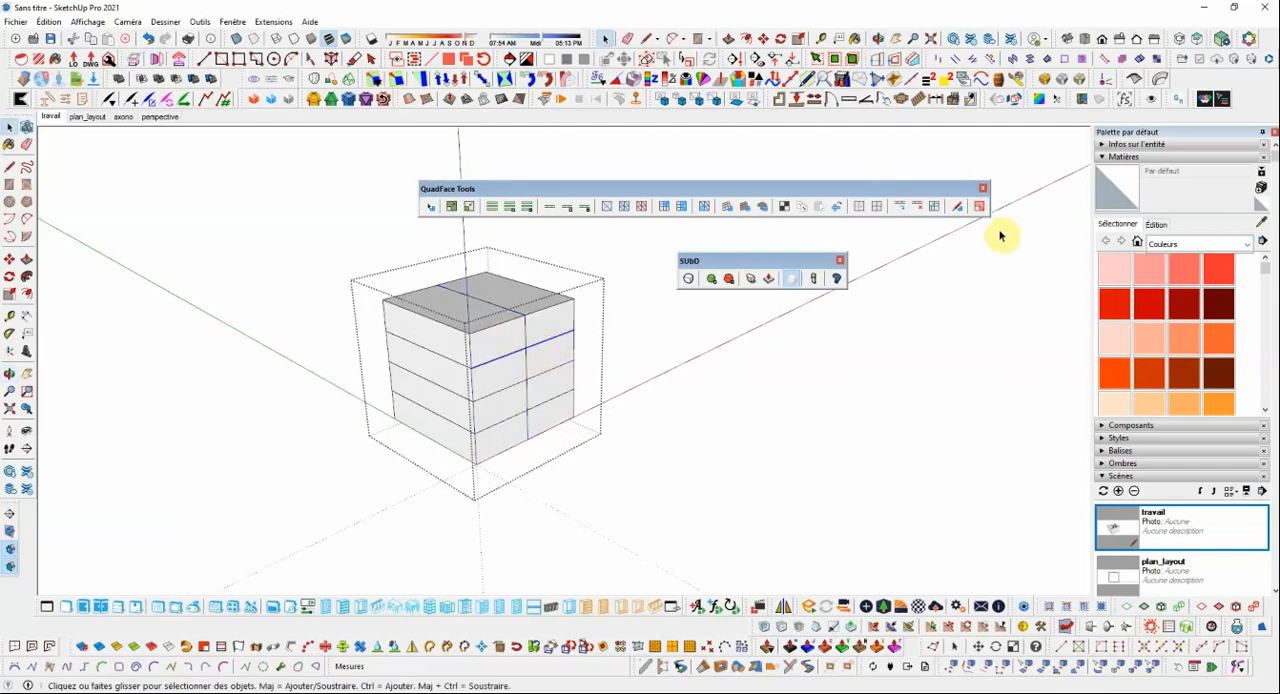
click(903, 206)
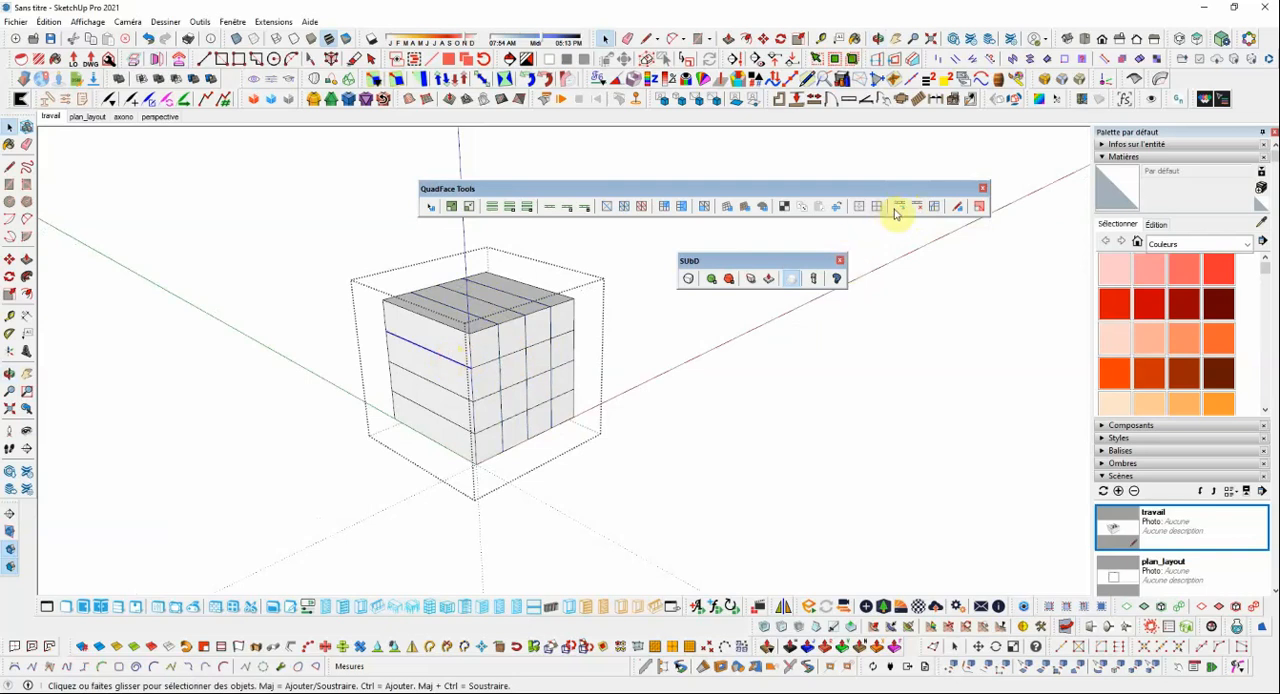
click(894, 209)
click(505, 362)
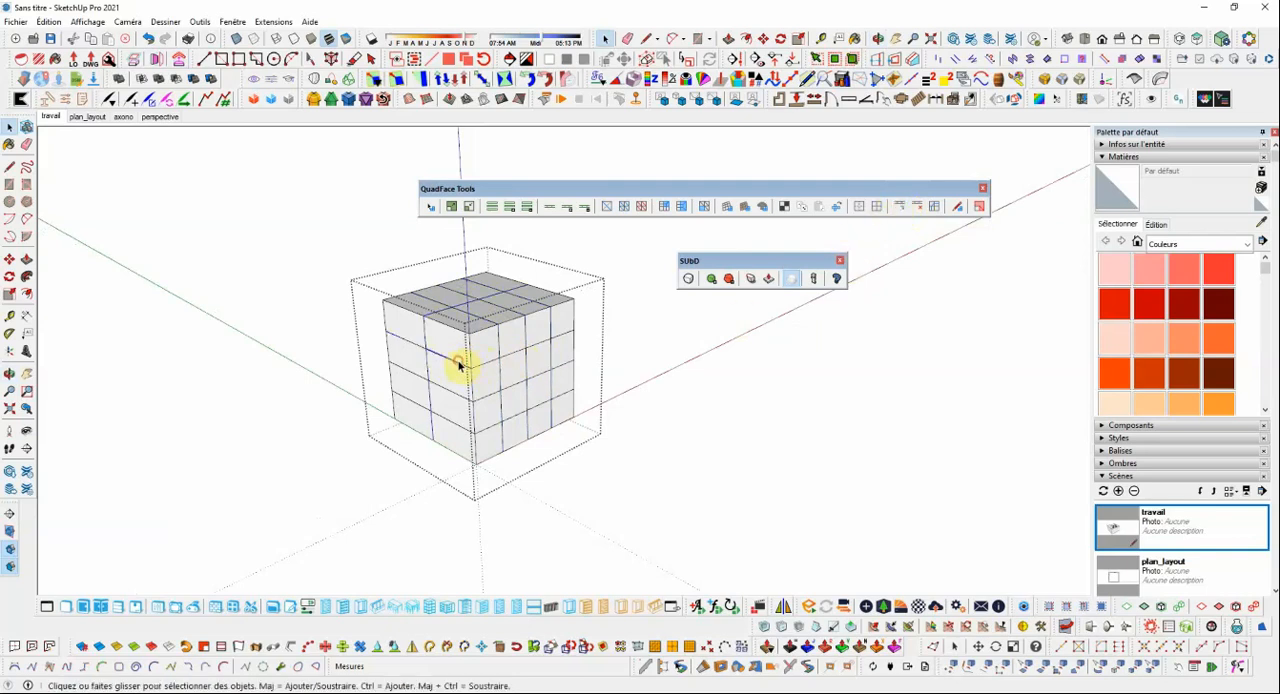
click(900, 207)
click(884, 354)
Turn SUbD subdivision on for the gridded cube group, and deselect it.
middle_drag(589, 368, 515, 415)
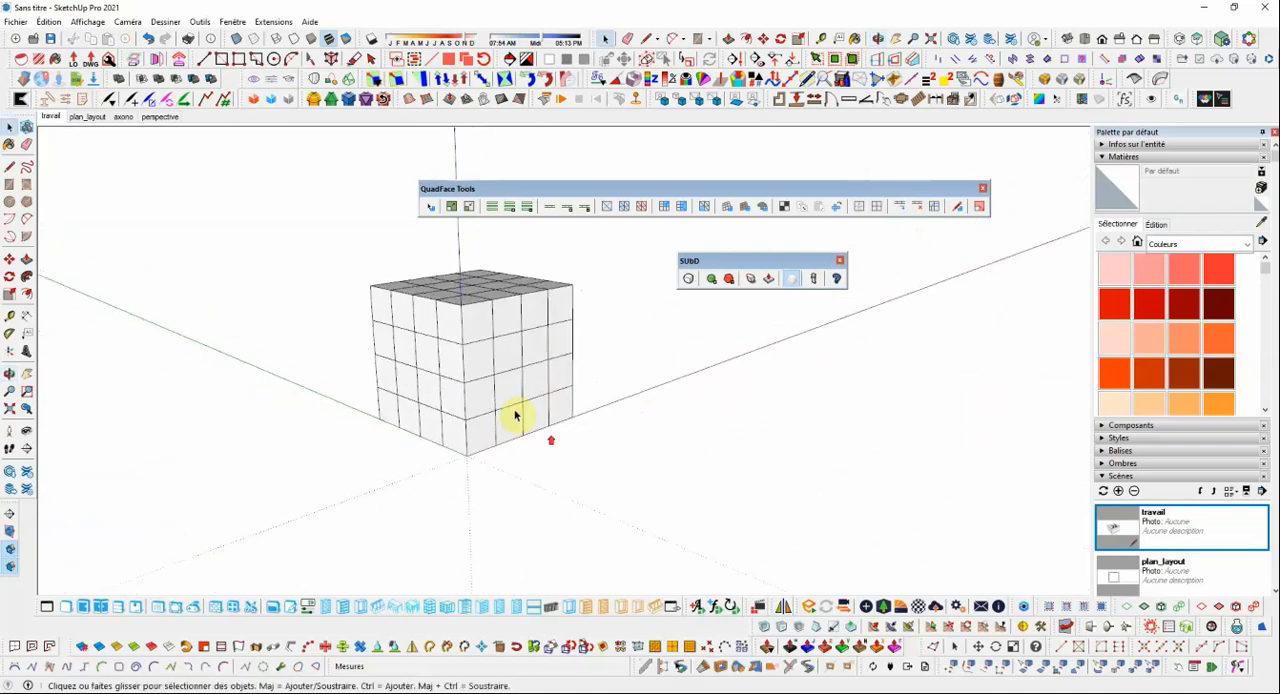
mouse_move(550, 376)
middle_down()
mouse_move(537, 403)
mouse_move(537, 363)
middle_up()
triple_click(534, 360)
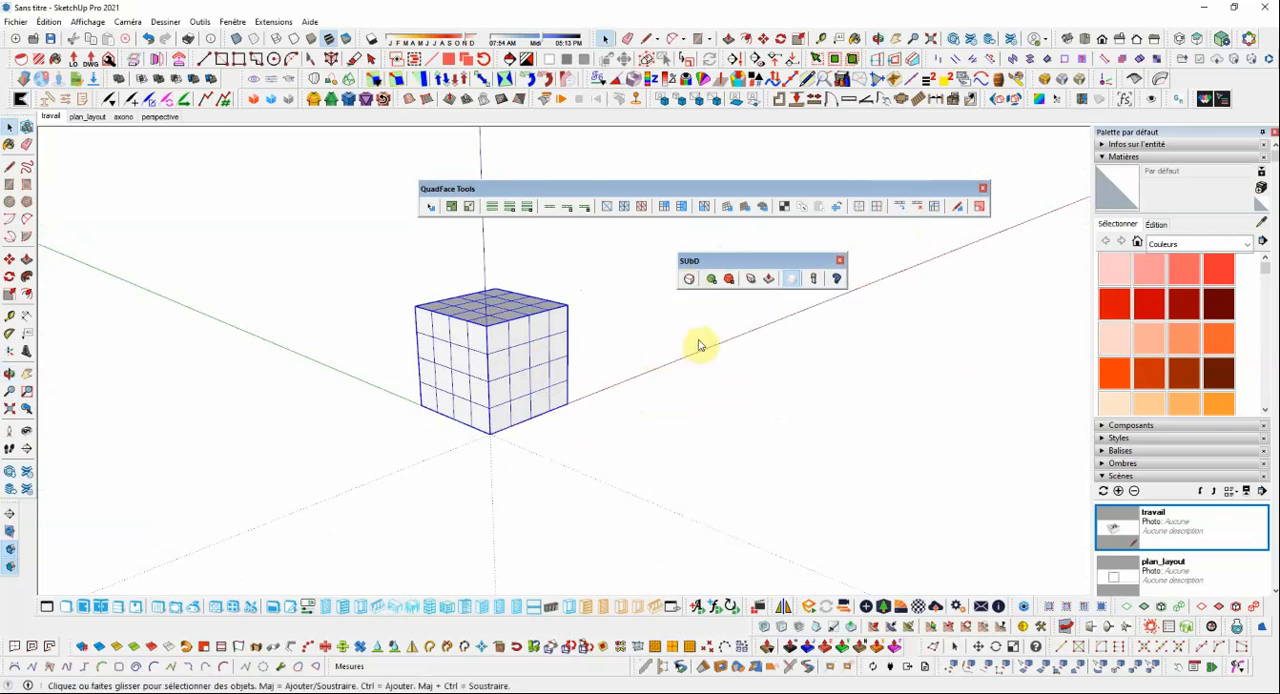
click(613, 291)
scroll(515, 304, up, 3)
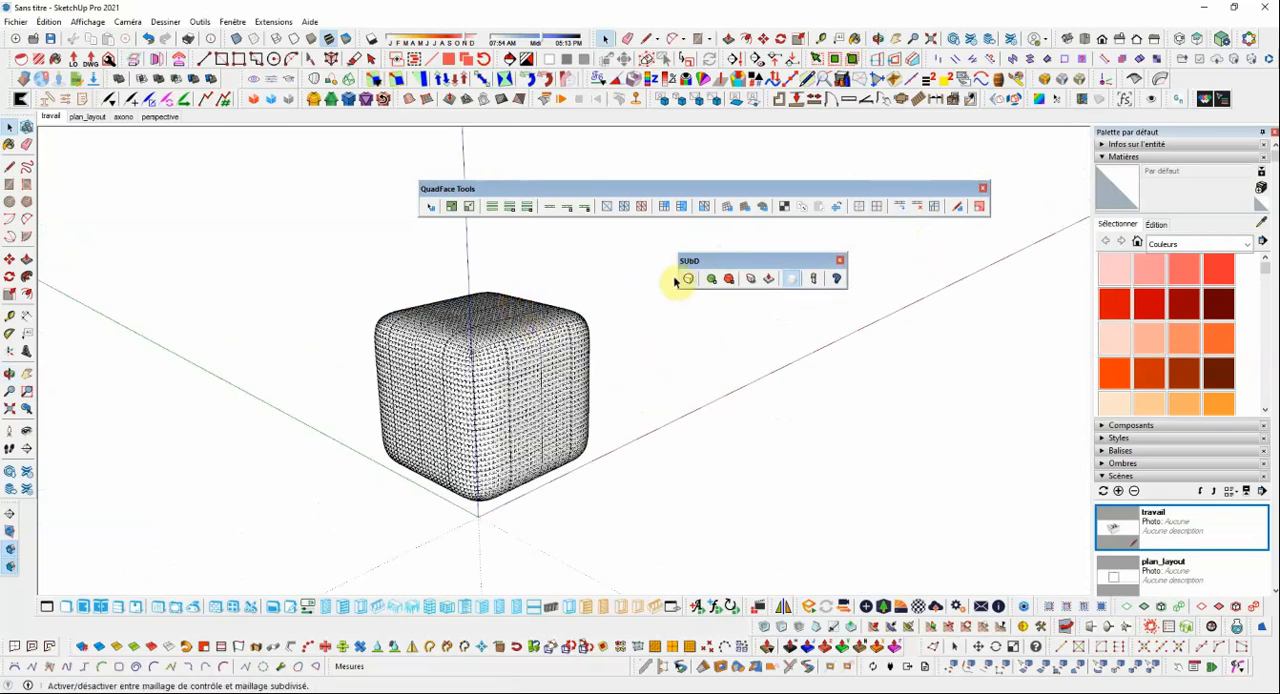
Lower the rounded cube's SUbD subdivisions by two levels, raise them back by one level, and deselect it.
click(557, 349)
scroll(557, 349, down, 4)
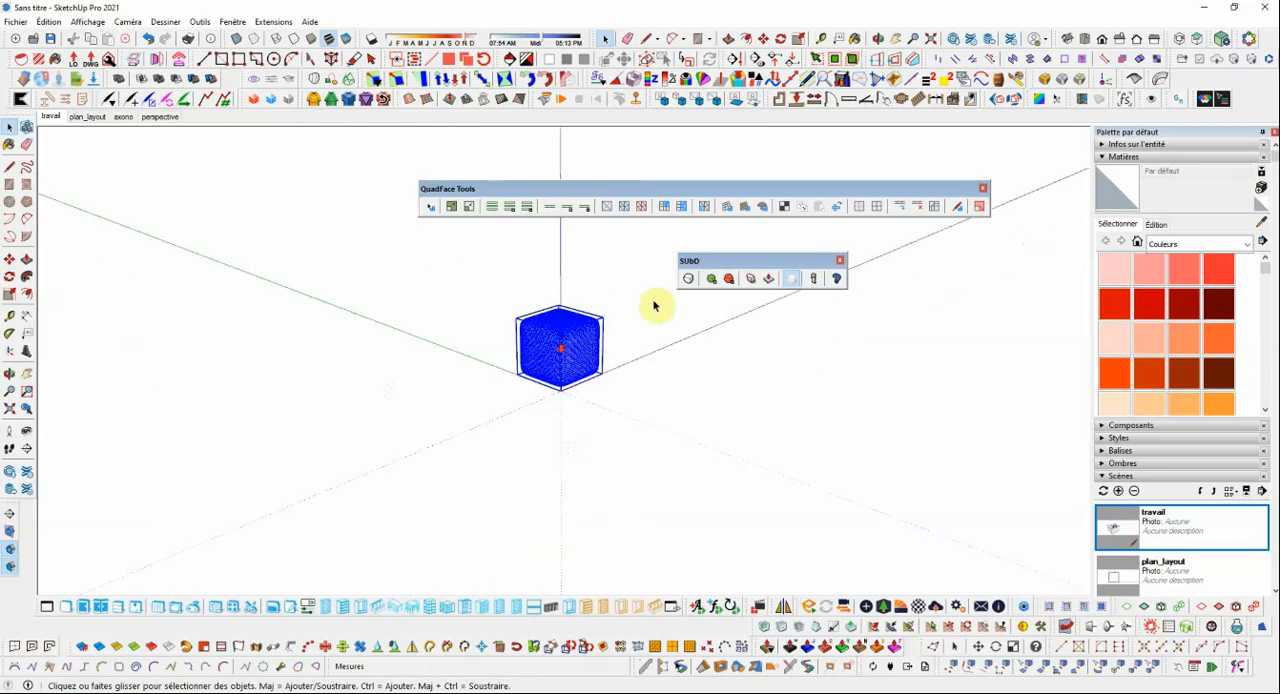
scroll(580, 329, down, 3)
scroll(634, 309, up, 5)
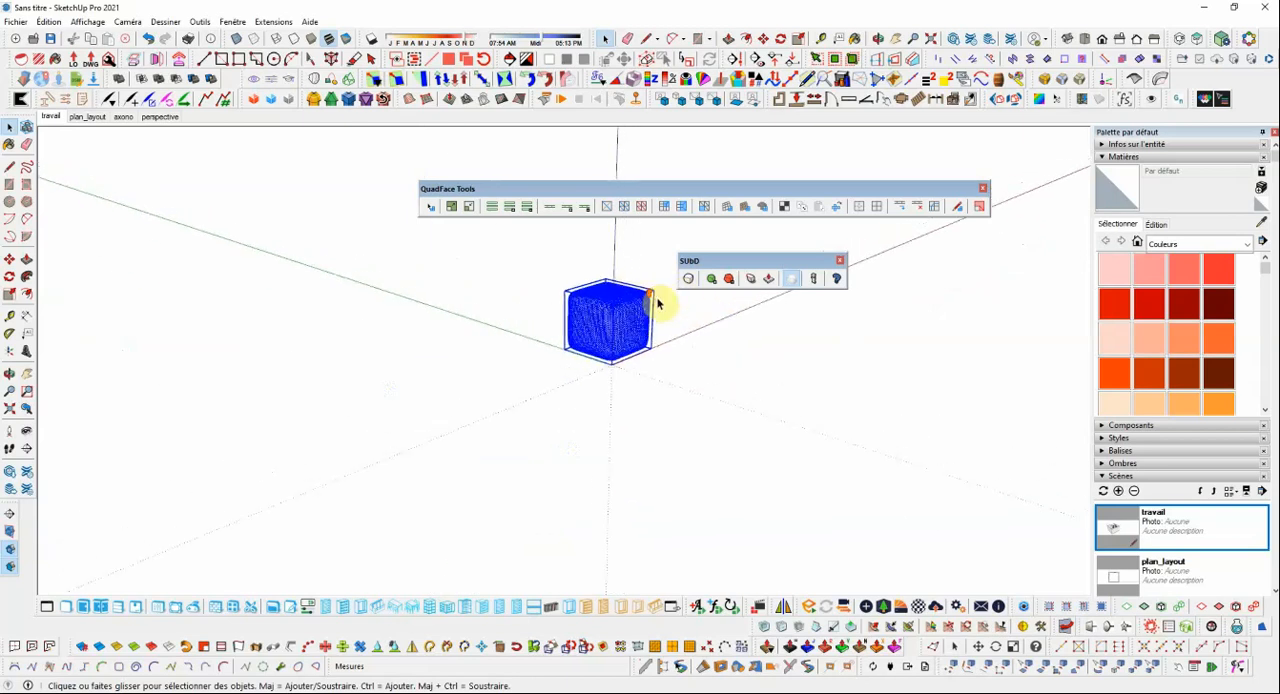
scroll(665, 306, up, 4)
middle_drag(586, 314, 578, 318)
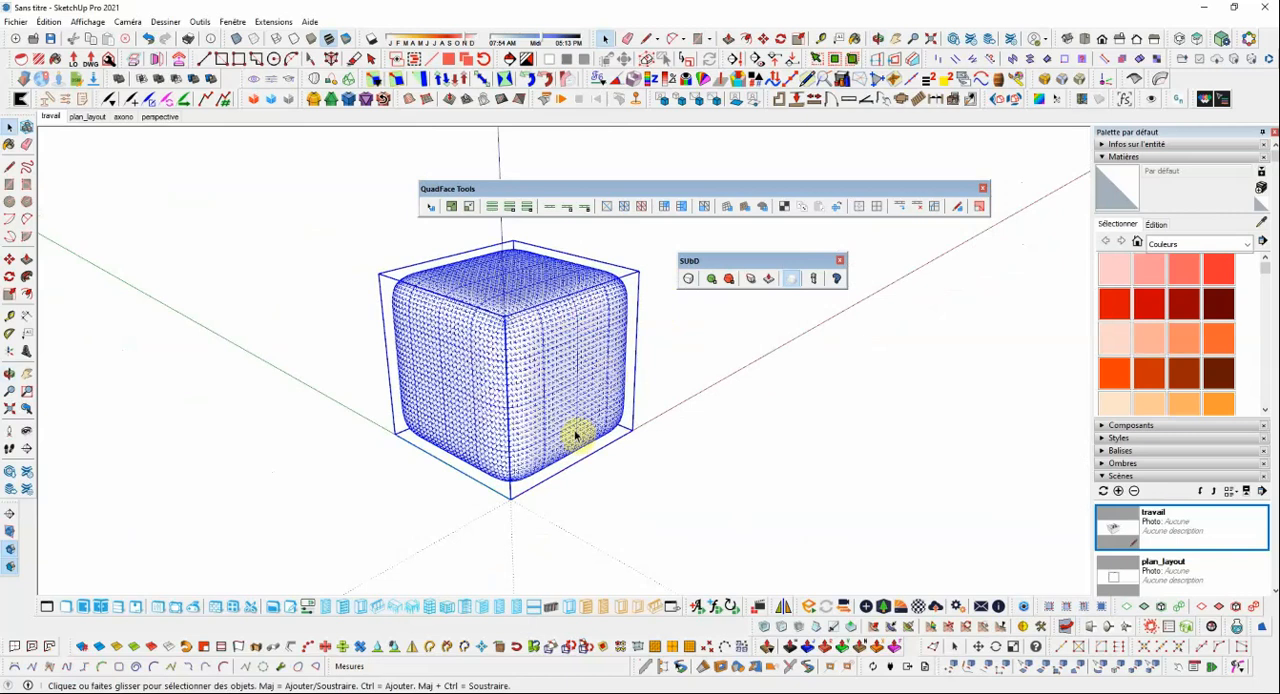
click(730, 281)
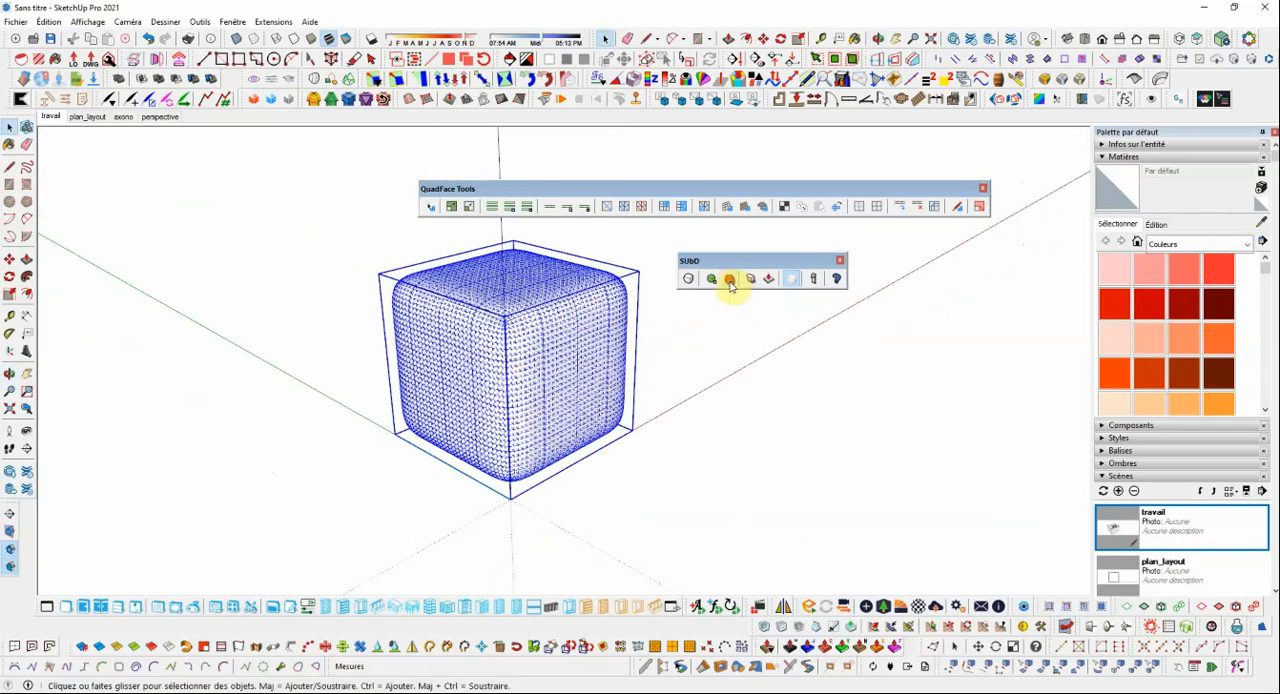
click(729, 283)
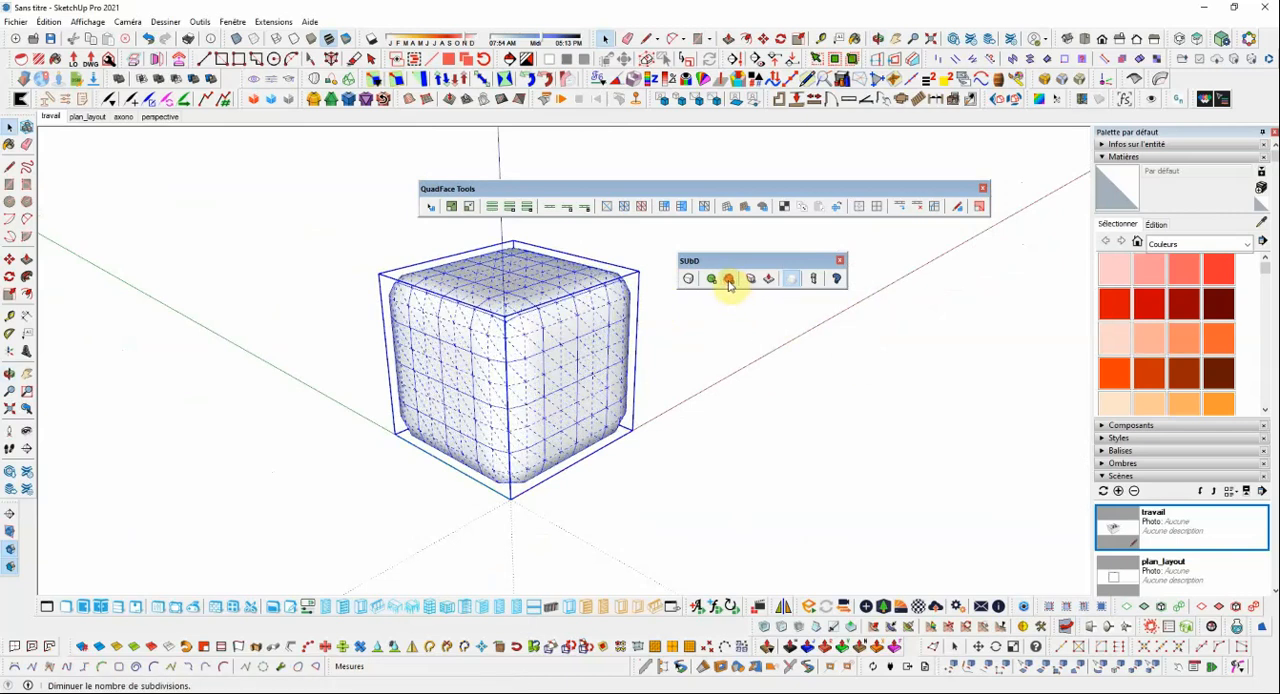
scroll(637, 368, down, 2)
scroll(648, 336, up, 4)
scroll(600, 325, down, 2)
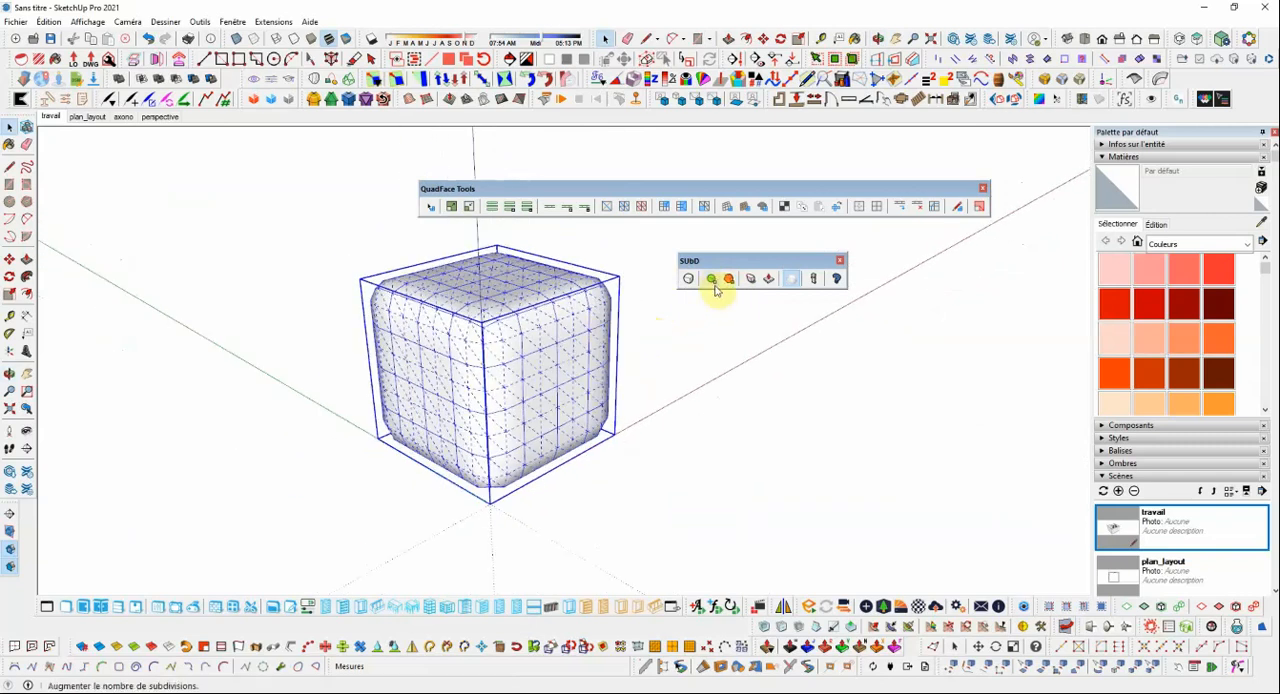
click(711, 279)
scroll(600, 314, up, 2)
click(645, 330)
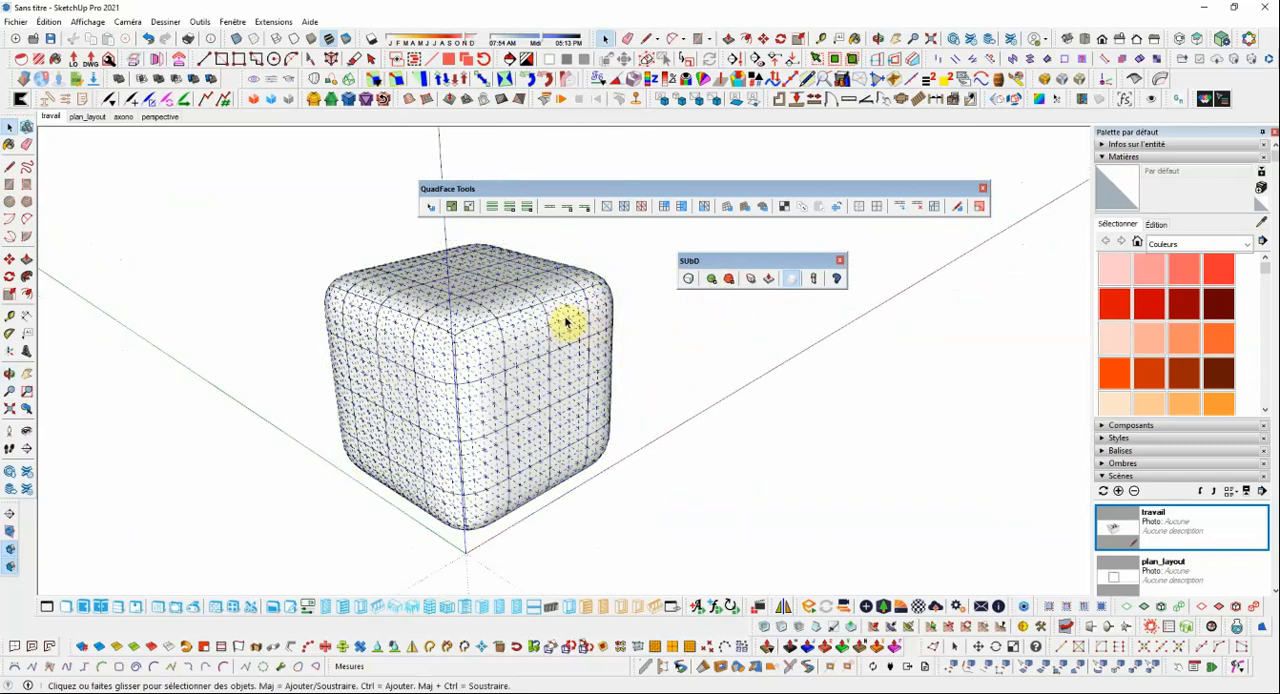
middle_drag(566, 323, 508, 346)
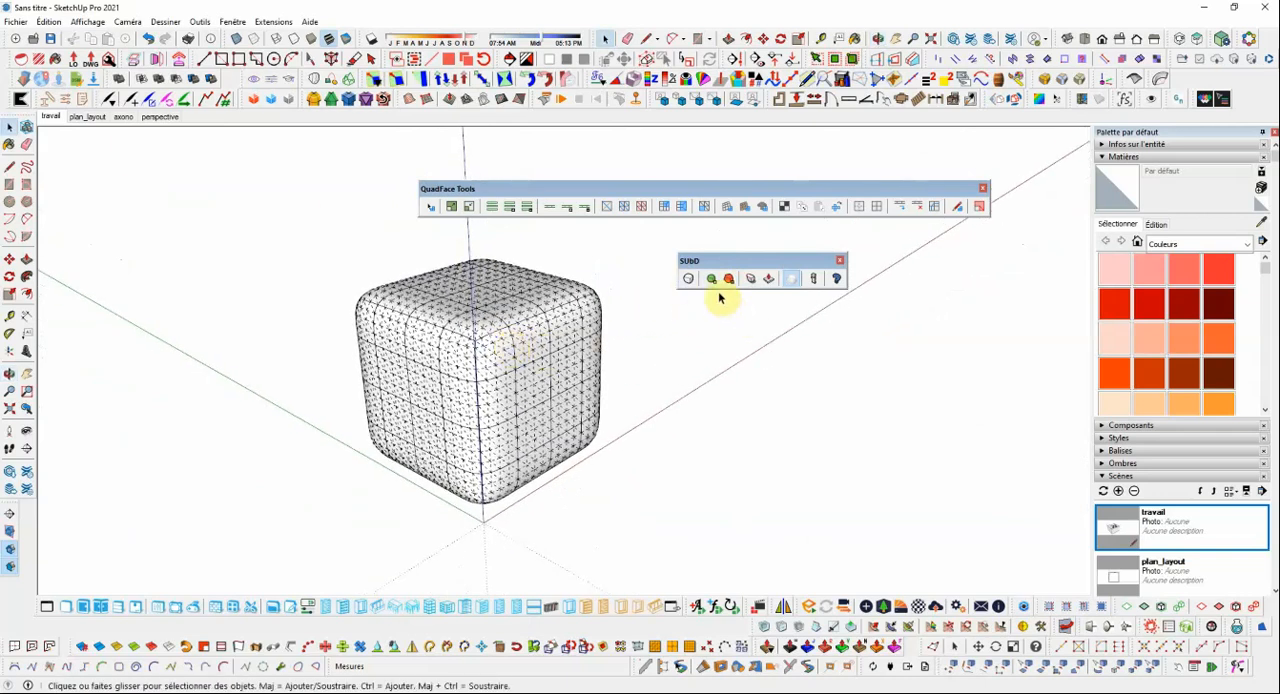
Turn SUbD subdivision off for the rounded cube group to show its control mesh.
click(689, 280)
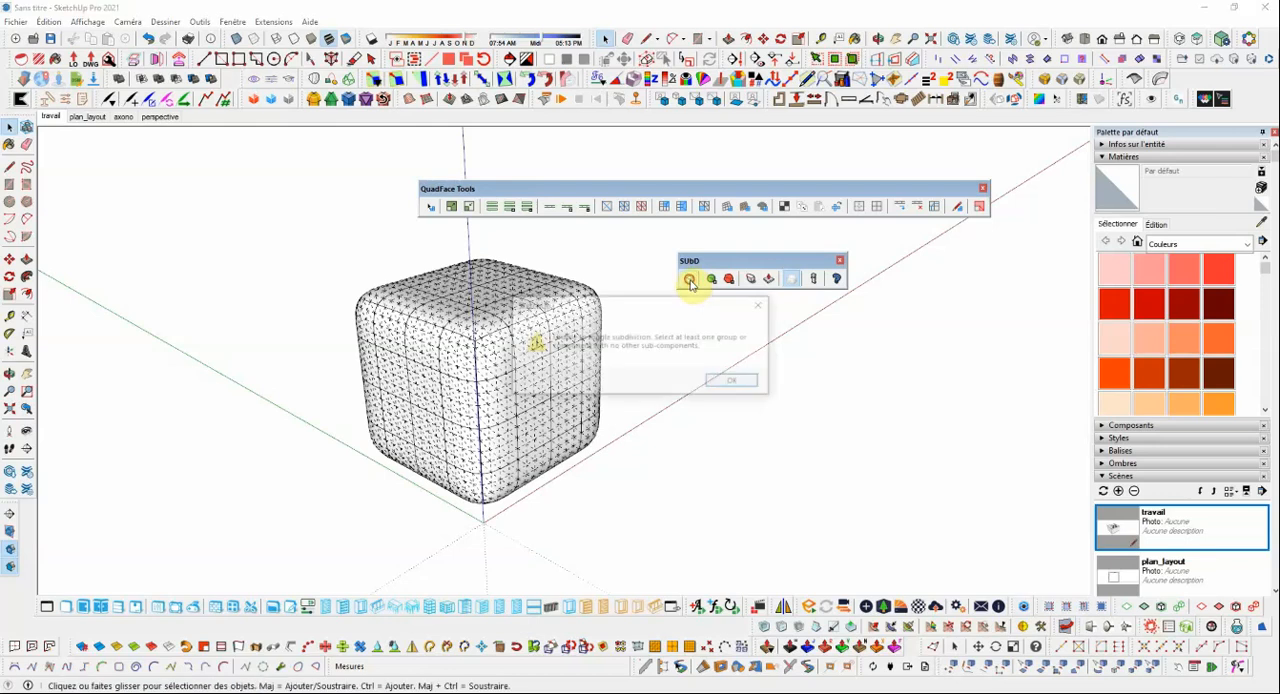
click(733, 380)
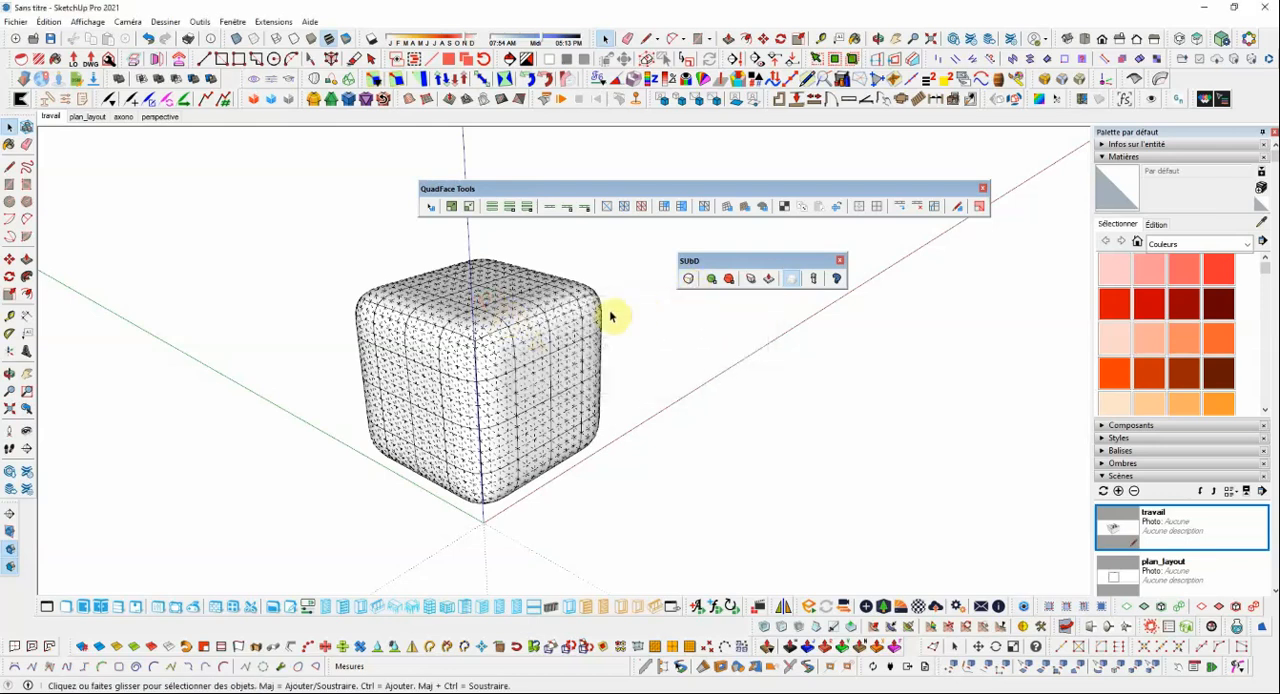
click(612, 317)
click(688, 279)
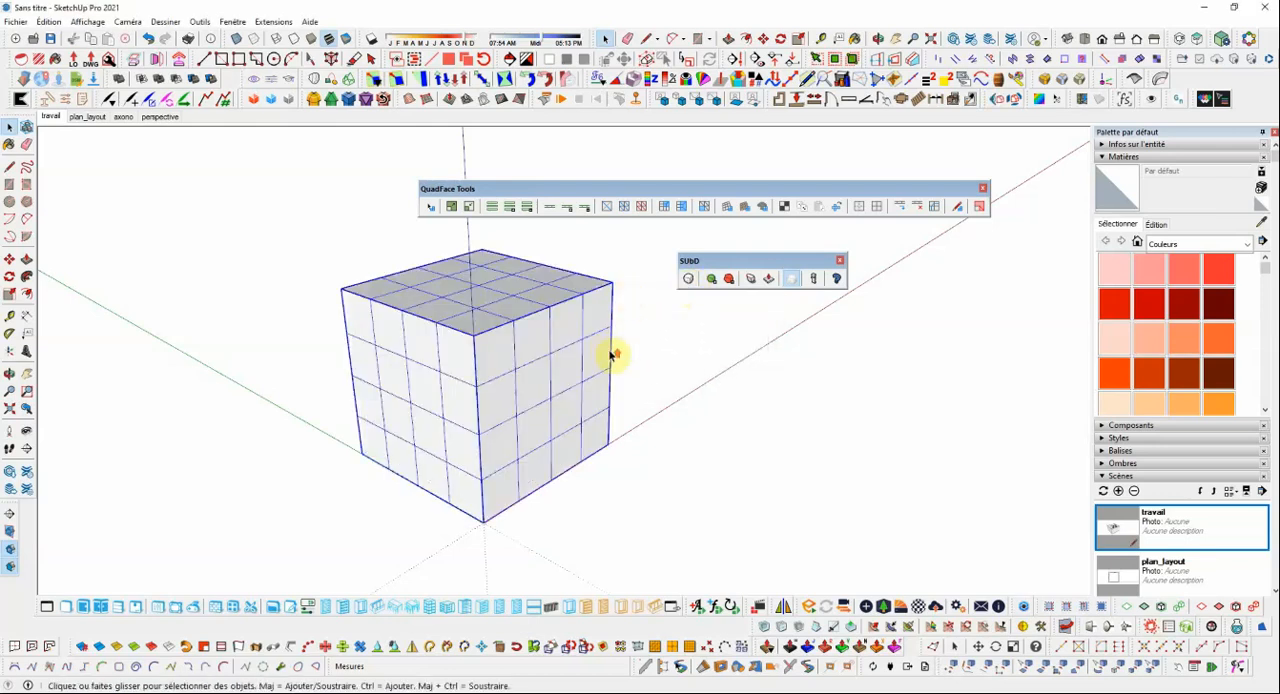
Inside the cube group, use Connect Edges on the ring of vertical edges in the second band from the top, with 2 segments and spacing 15.
middle_drag(612, 356, 490, 386)
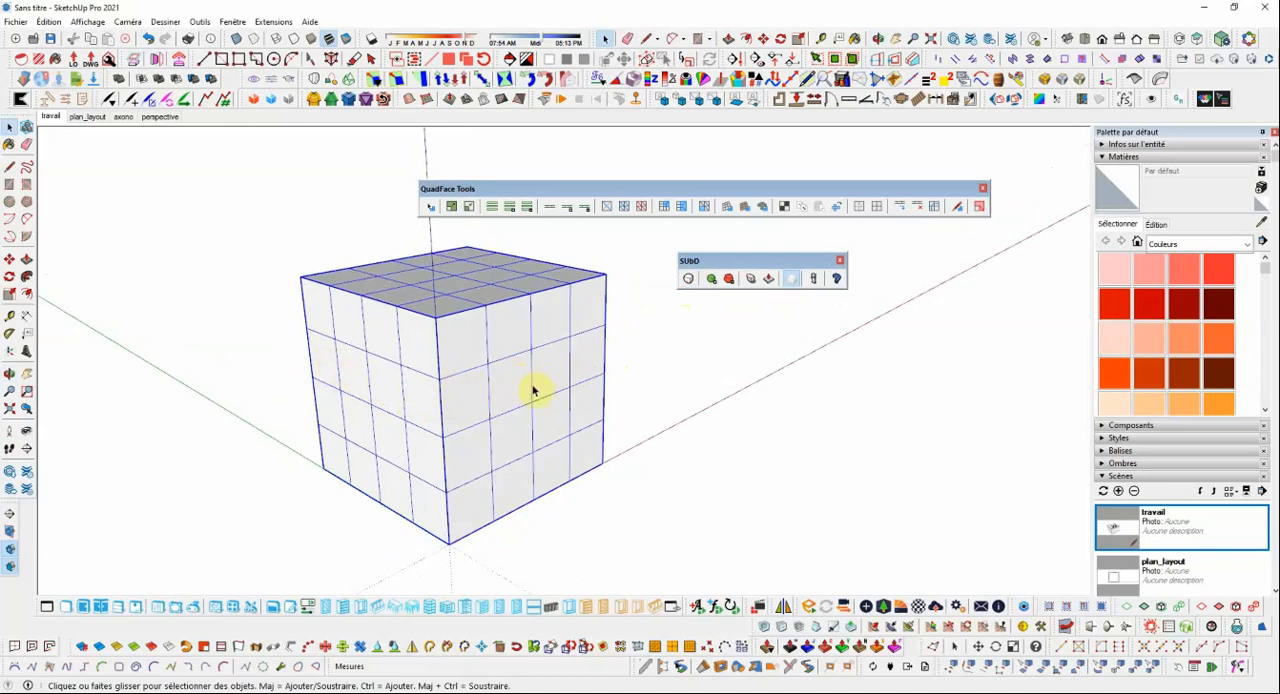
click(488, 394)
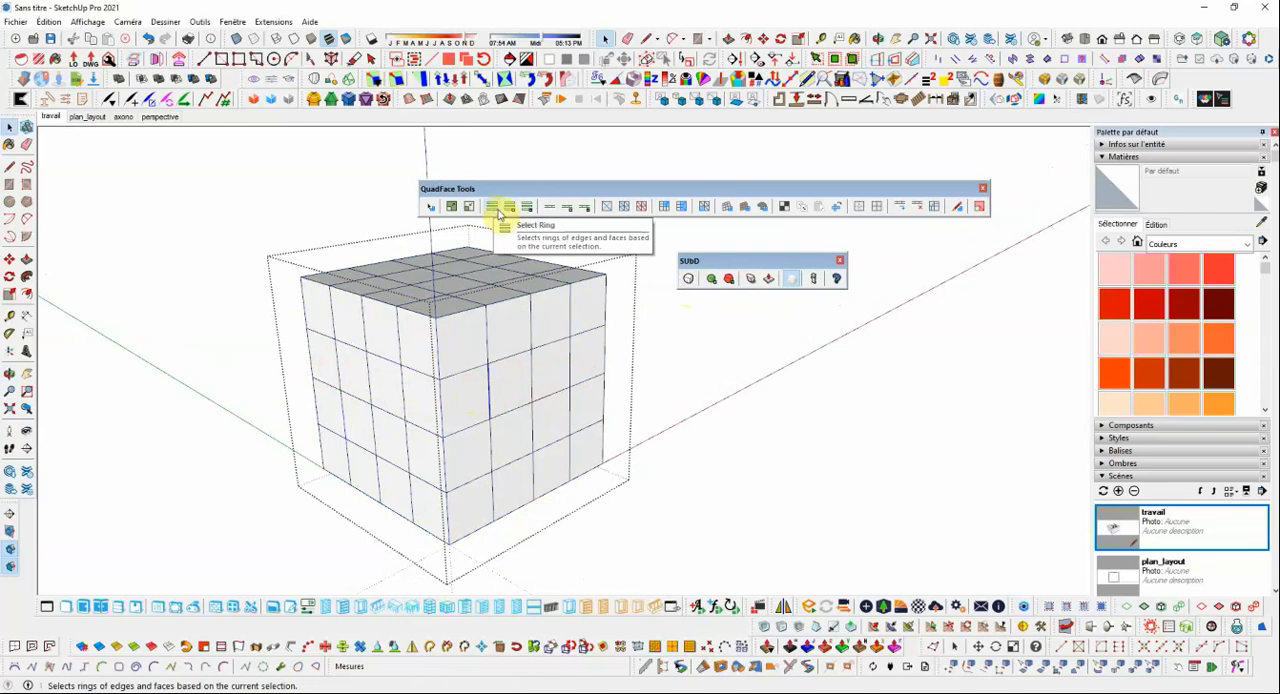
click(494, 208)
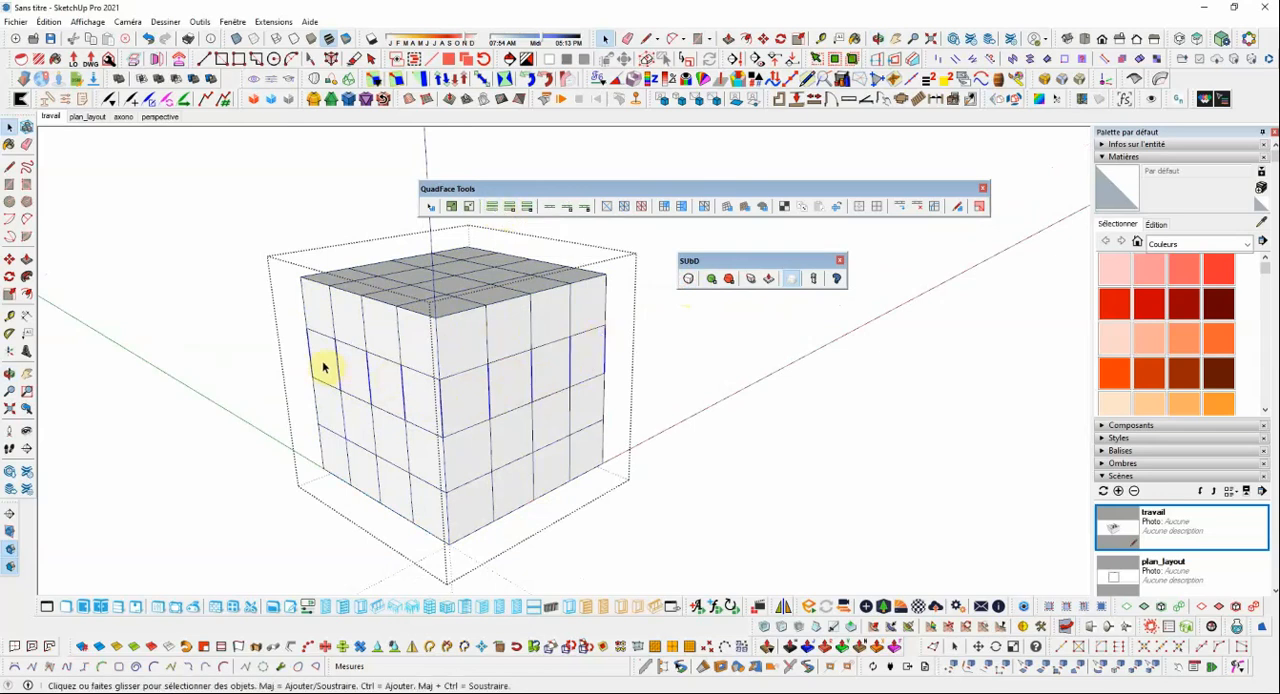
middle_drag(549, 373, 501, 376)
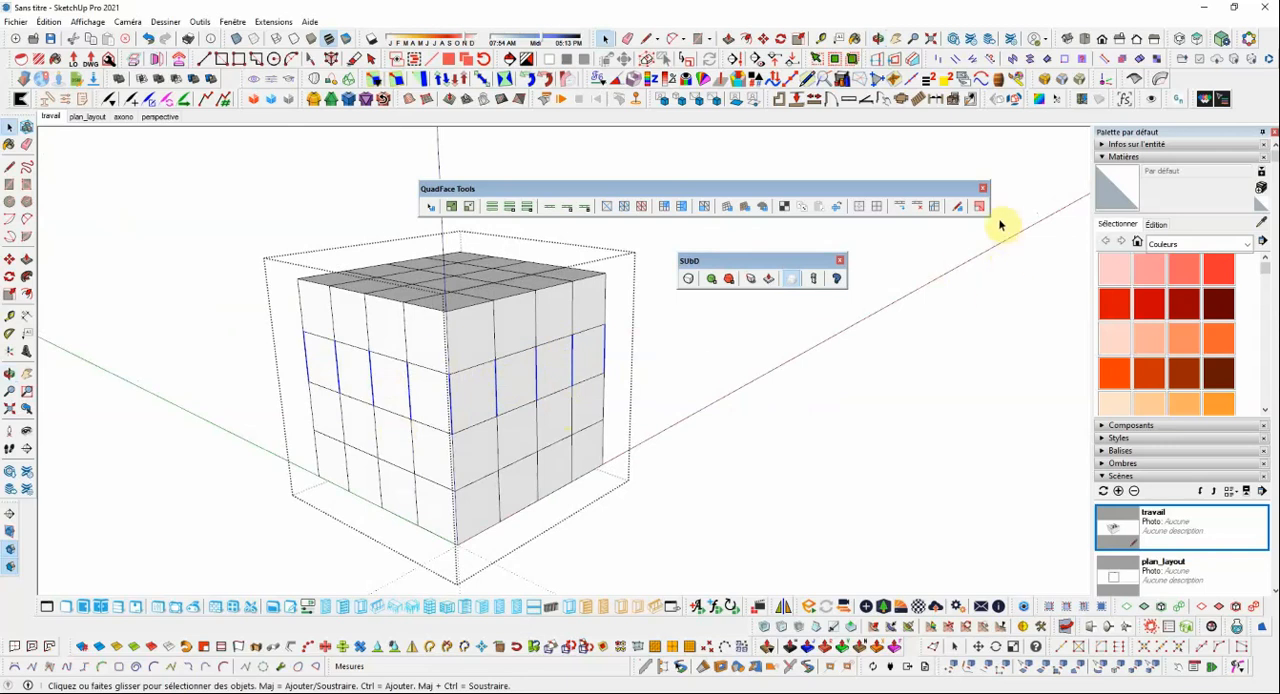
click(934, 207)
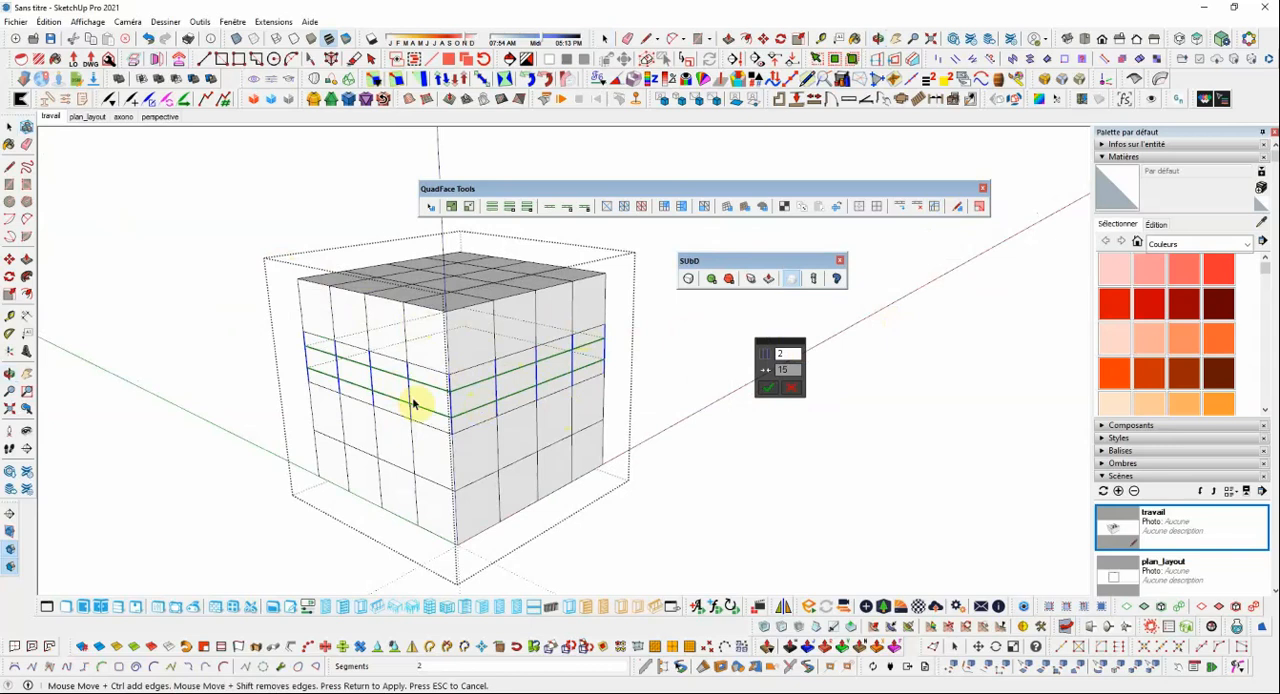
click(769, 390)
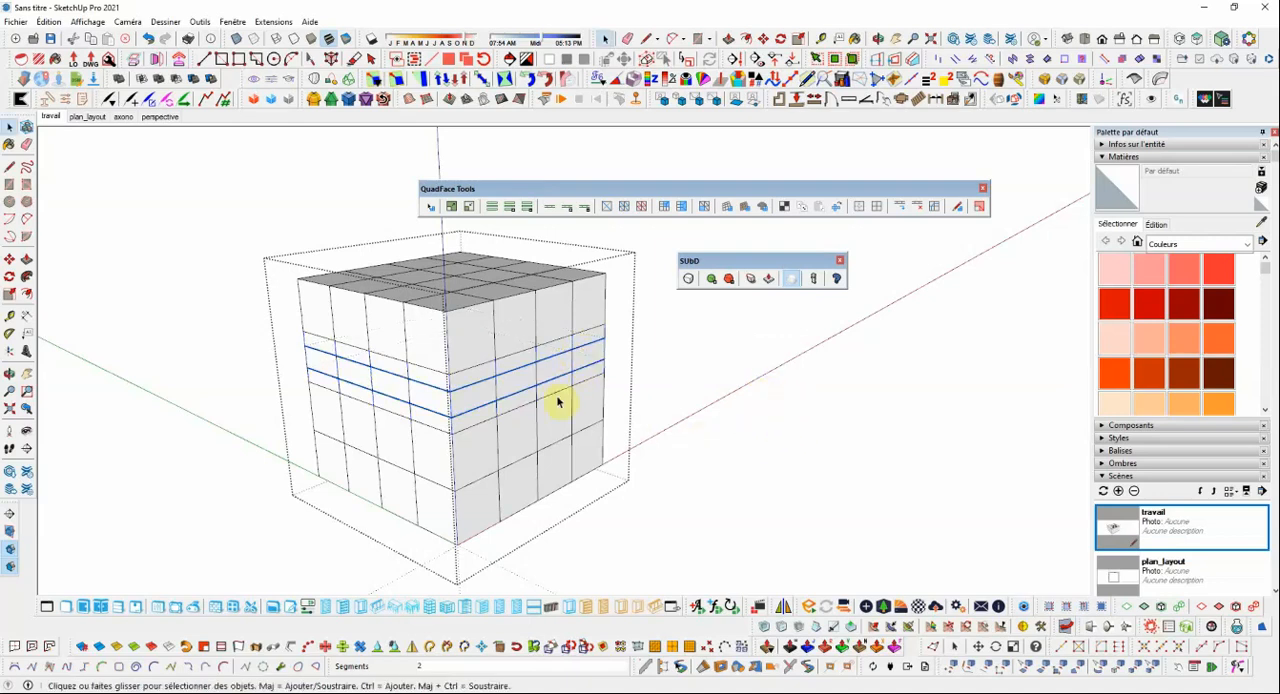
Select the full loop of faces around the cube between the two connected edge loops, using Select Loop from two adjacent corner faces.
click(465, 399)
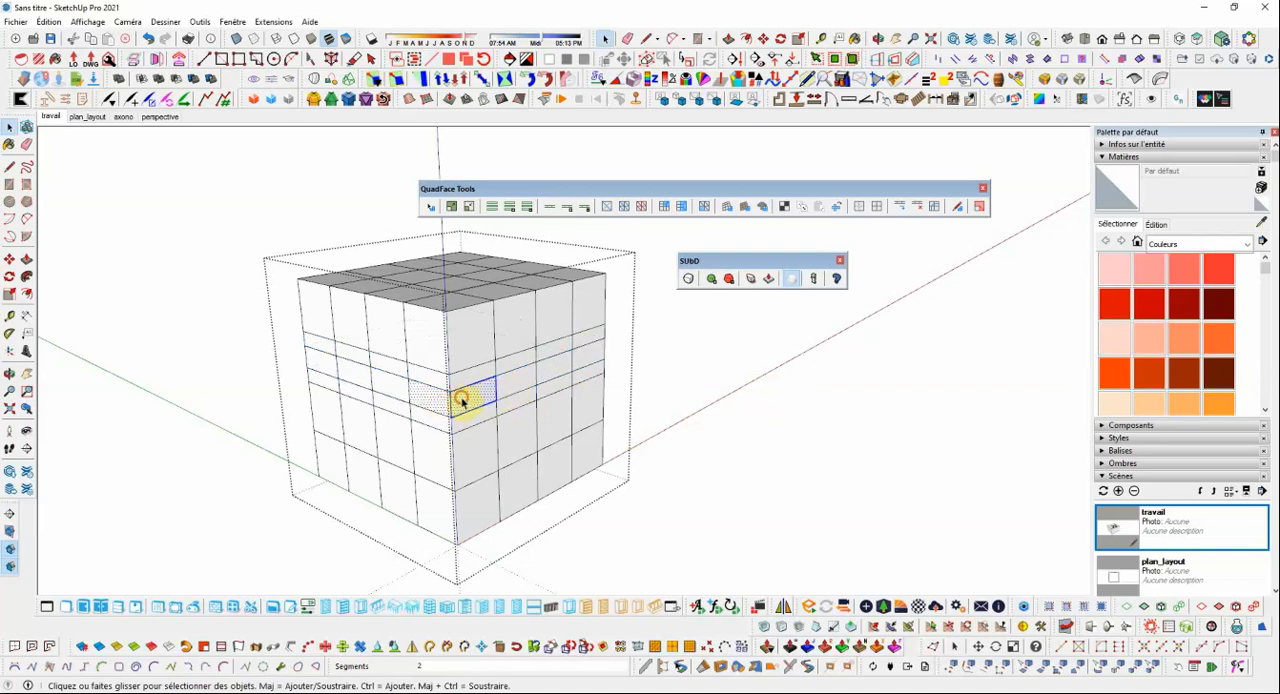
click(462, 400)
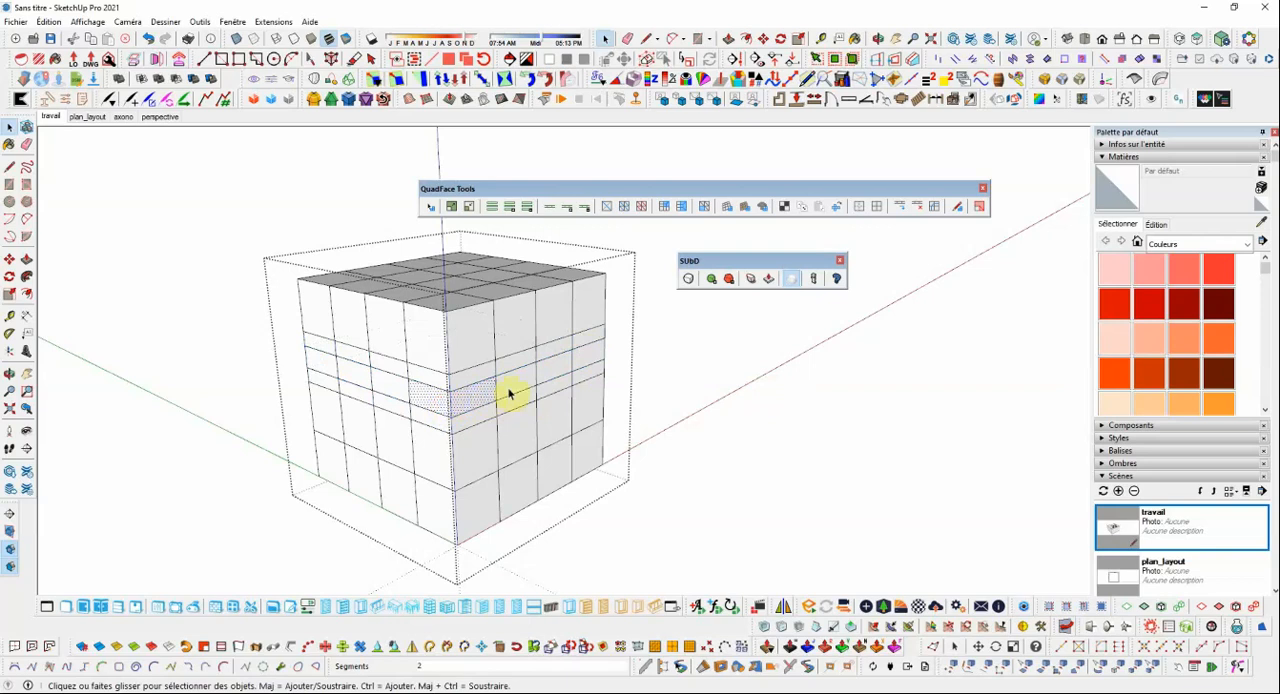
click(553, 211)
mouse_move(600, 363)
middle_down()
mouse_move(158, 317)
mouse_move(580, 343)
mouse_move(610, 380)
middle_up()
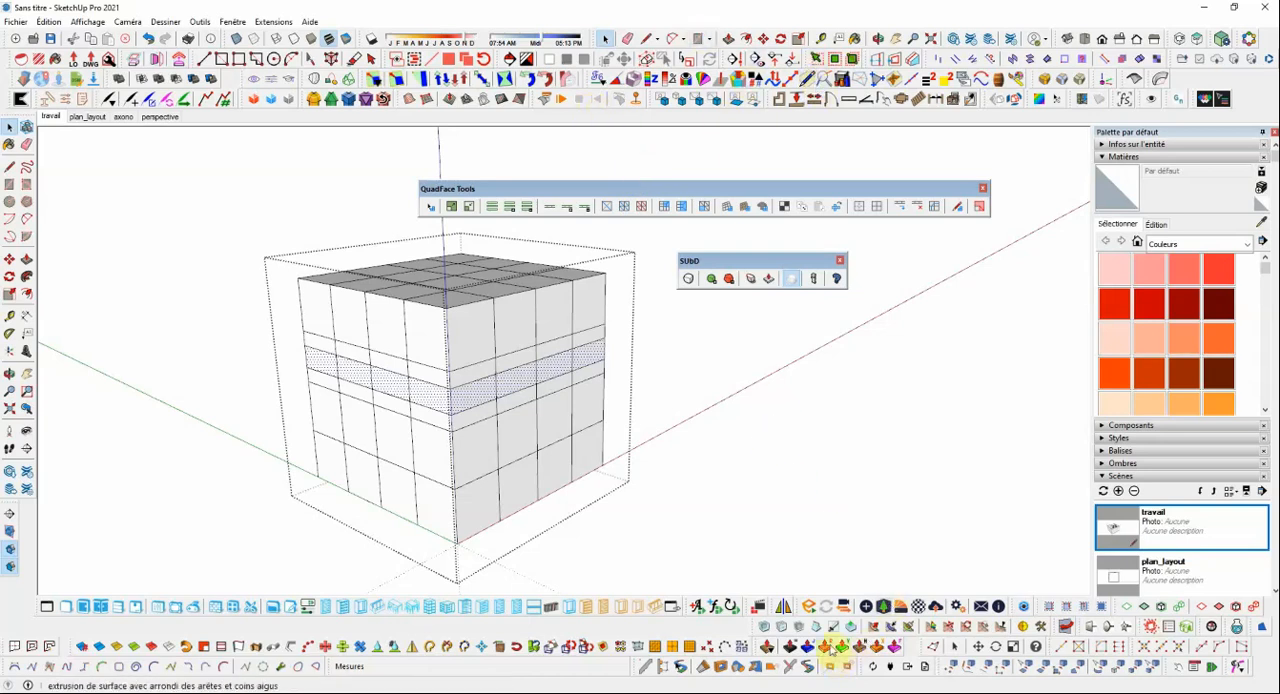
Float the Fredo6_JointPushPull toolbar beside the cube, extrude the selected face band outward about 0.05 m with Joint Push Pull, and close the group.
drag(757, 643, 705, 448)
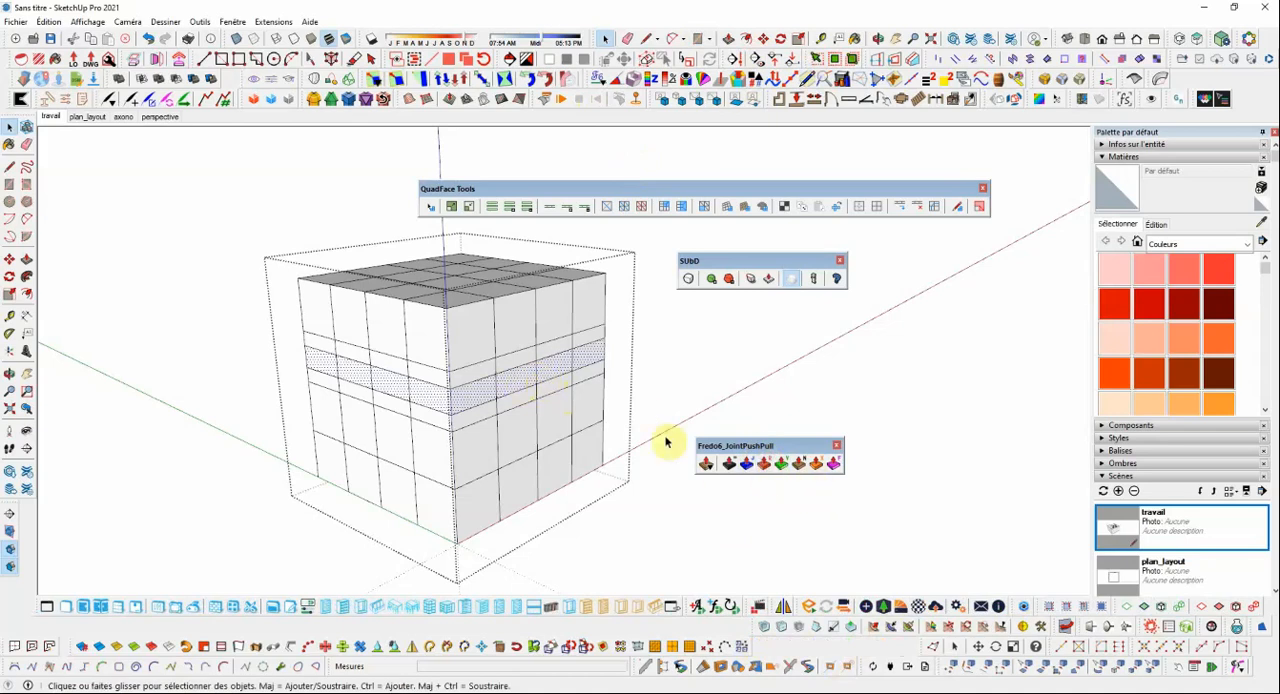
click(741, 464)
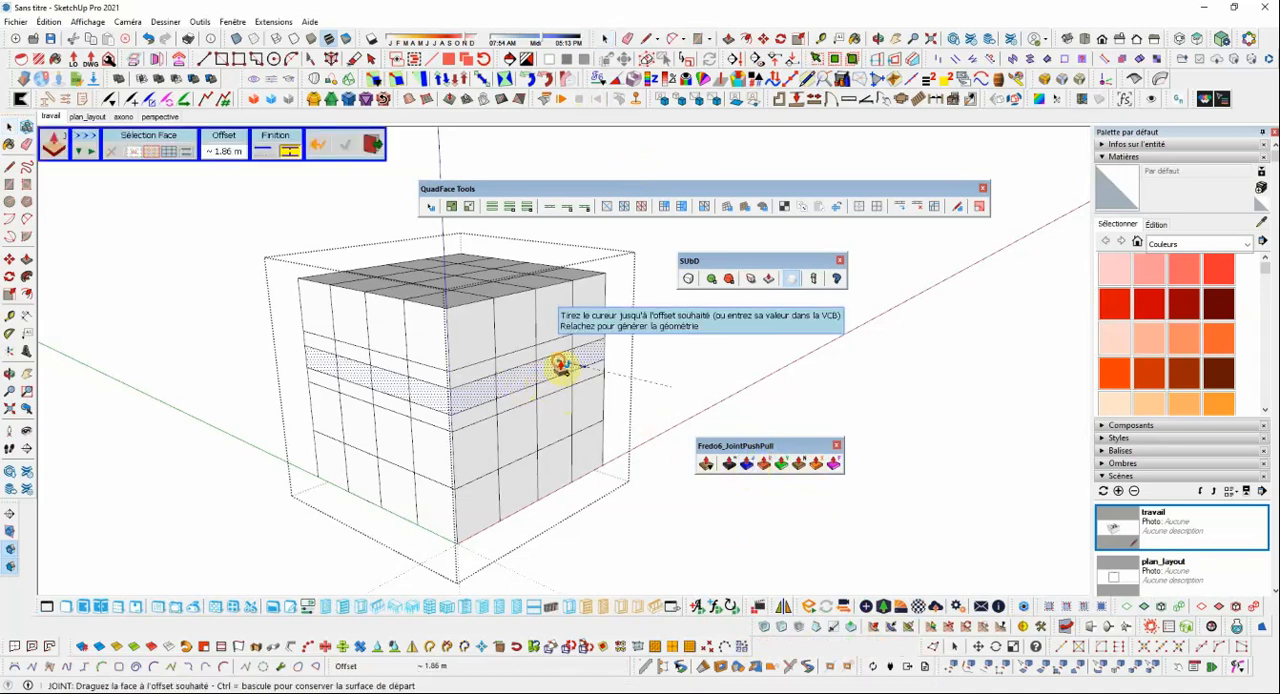
drag(561, 367, 569, 369)
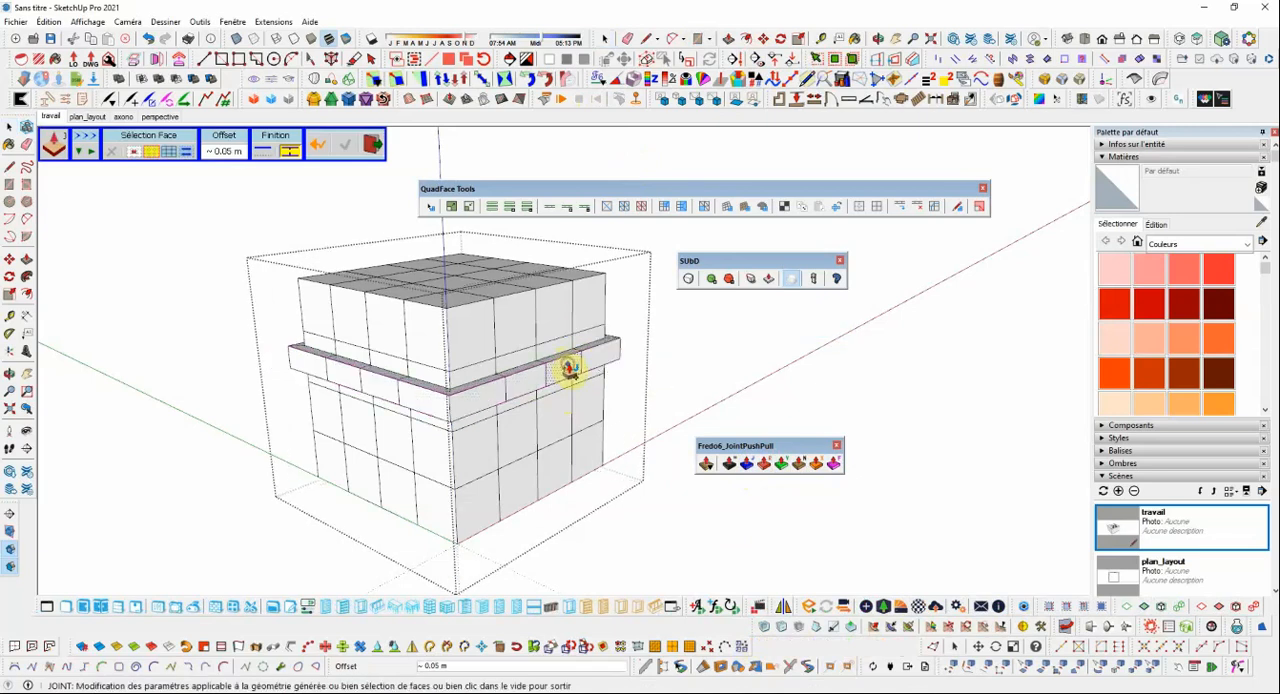
click(373, 145)
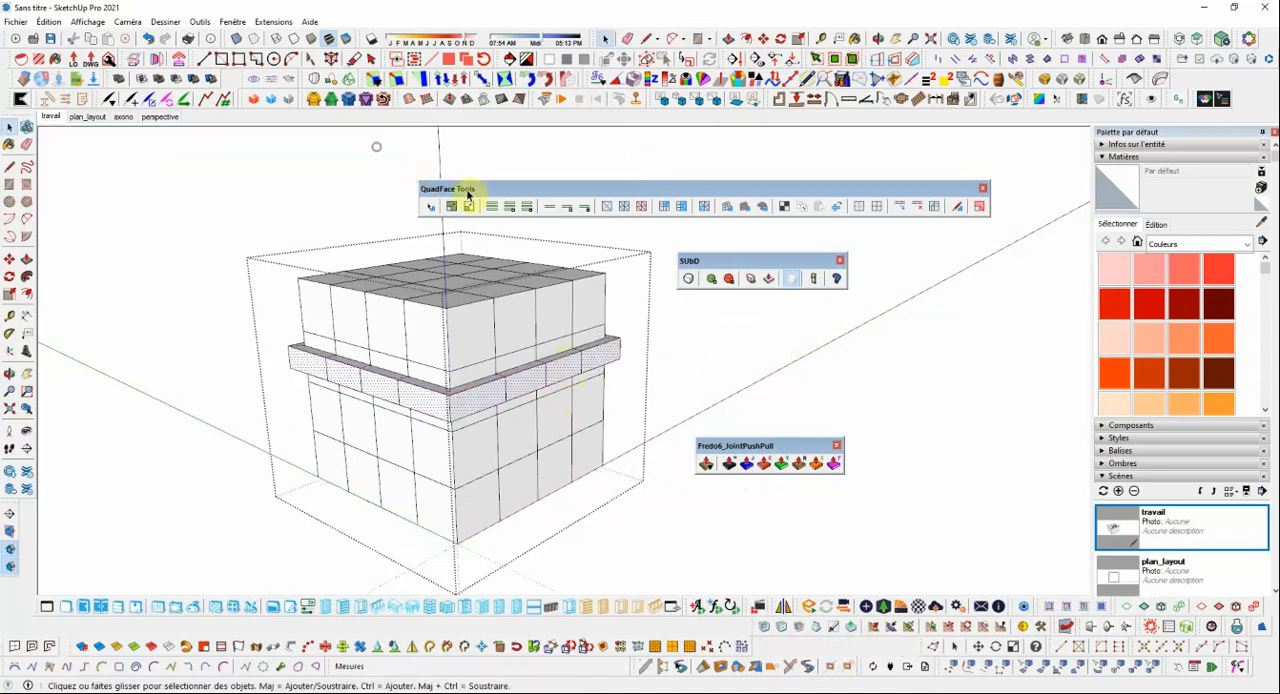
click(826, 418)
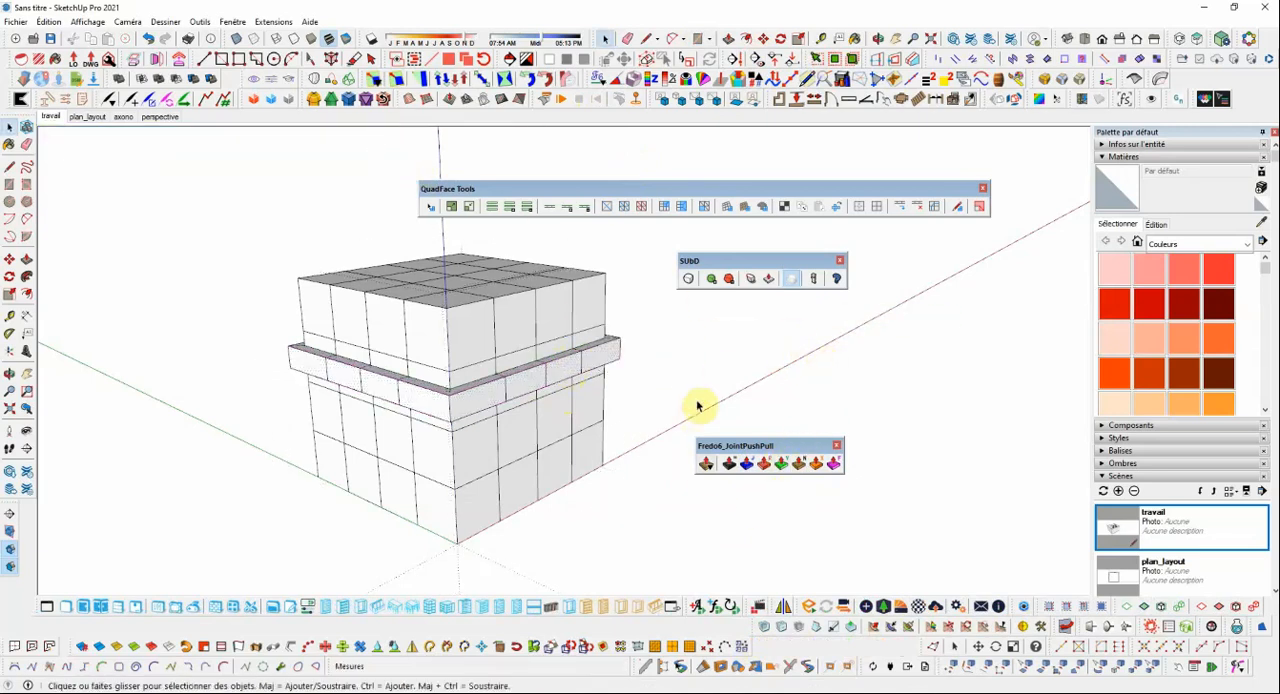
Turn SUbD subdivision back on for the cube with the protruding band, and deselect it.
middle_drag(626, 373, 483, 363)
scroll(446, 363, down, 8)
scroll(483, 363, up, 5)
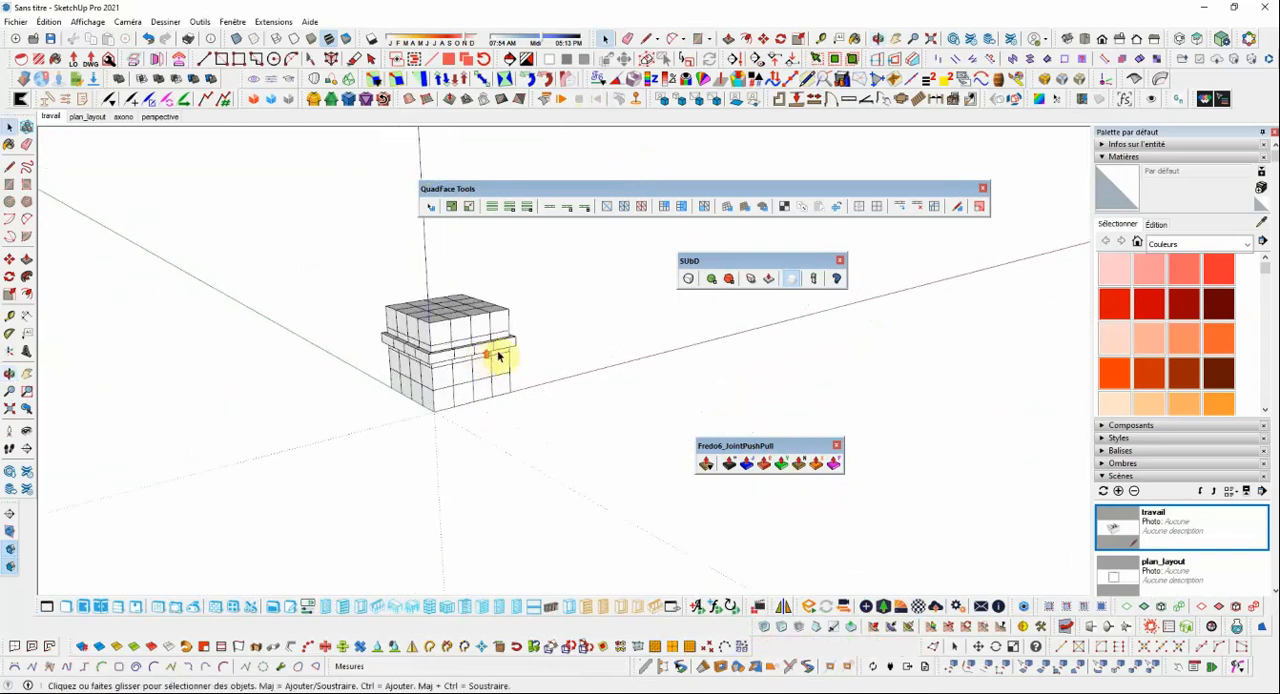
click(515, 366)
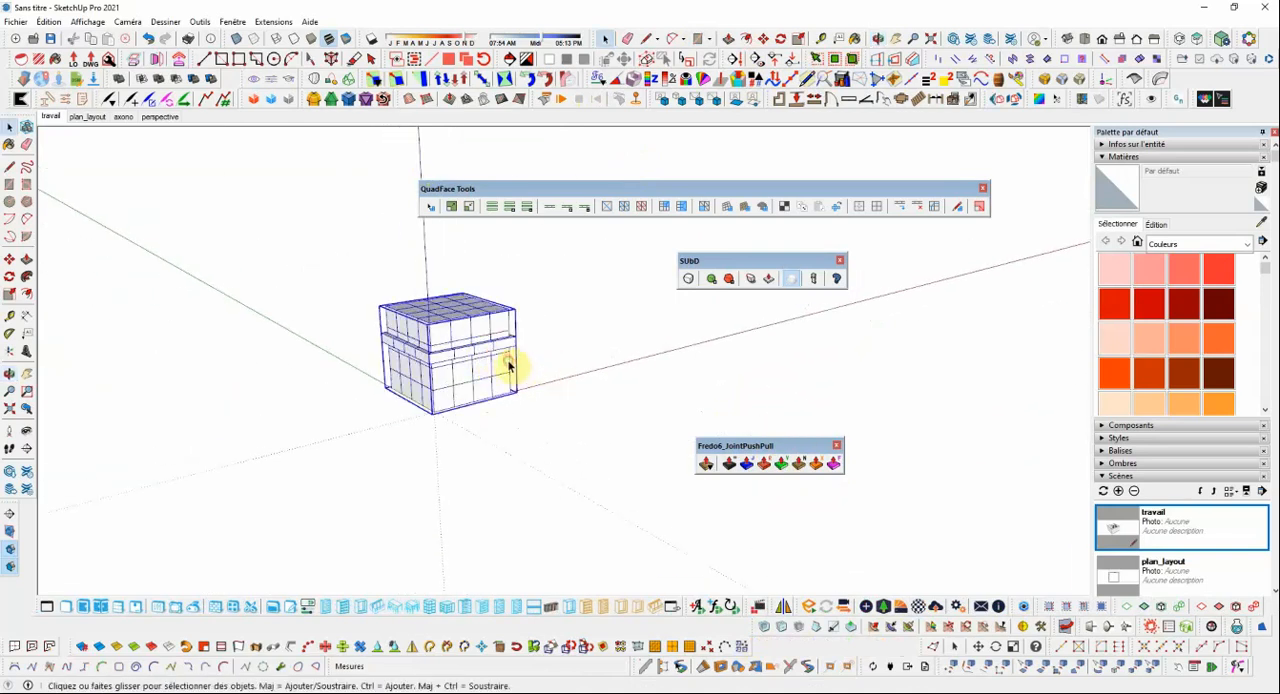
click(689, 283)
scroll(319, 317, up, 3)
click(630, 364)
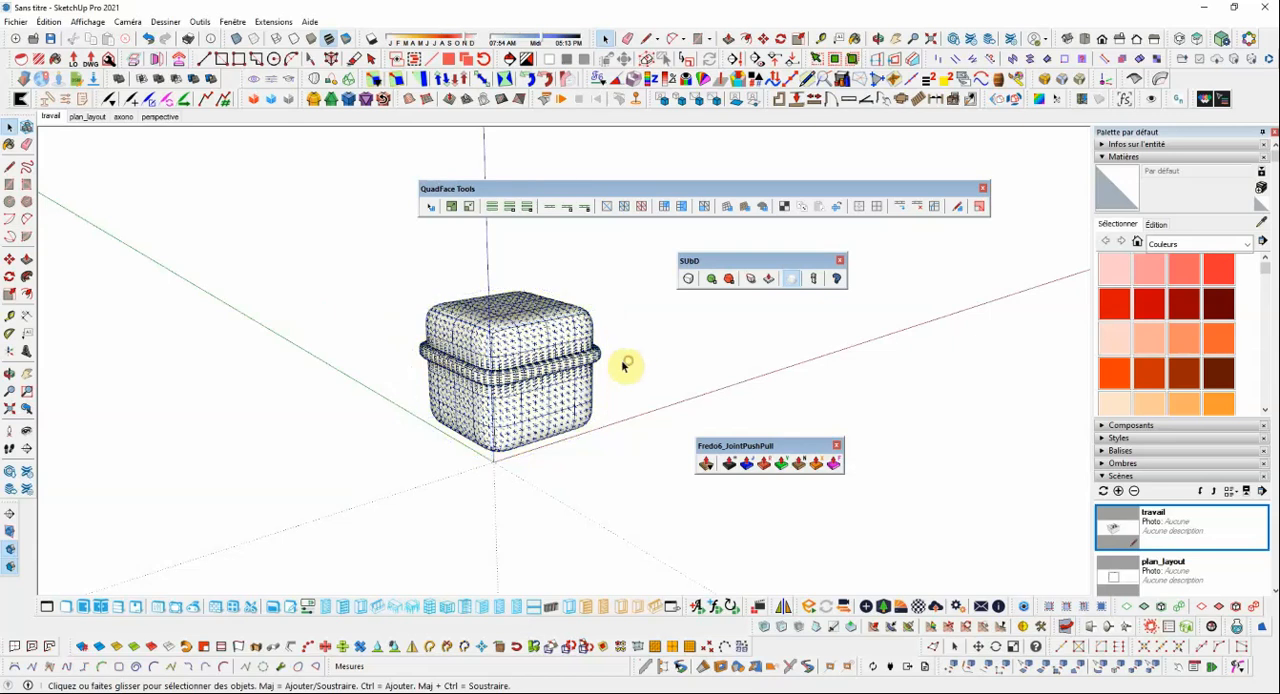
Turn off the display of hidden geometry and look over the smoothed cube with its protruding band.
scroll(586, 358, up, 2)
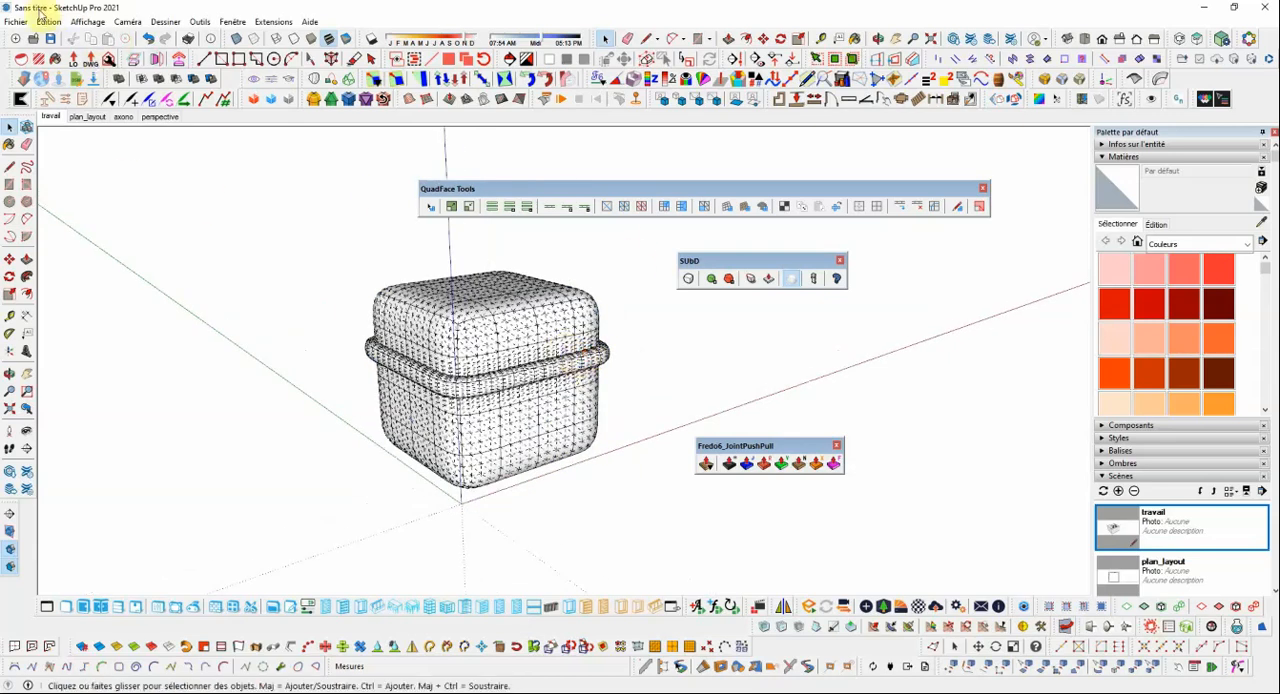
click(46, 21)
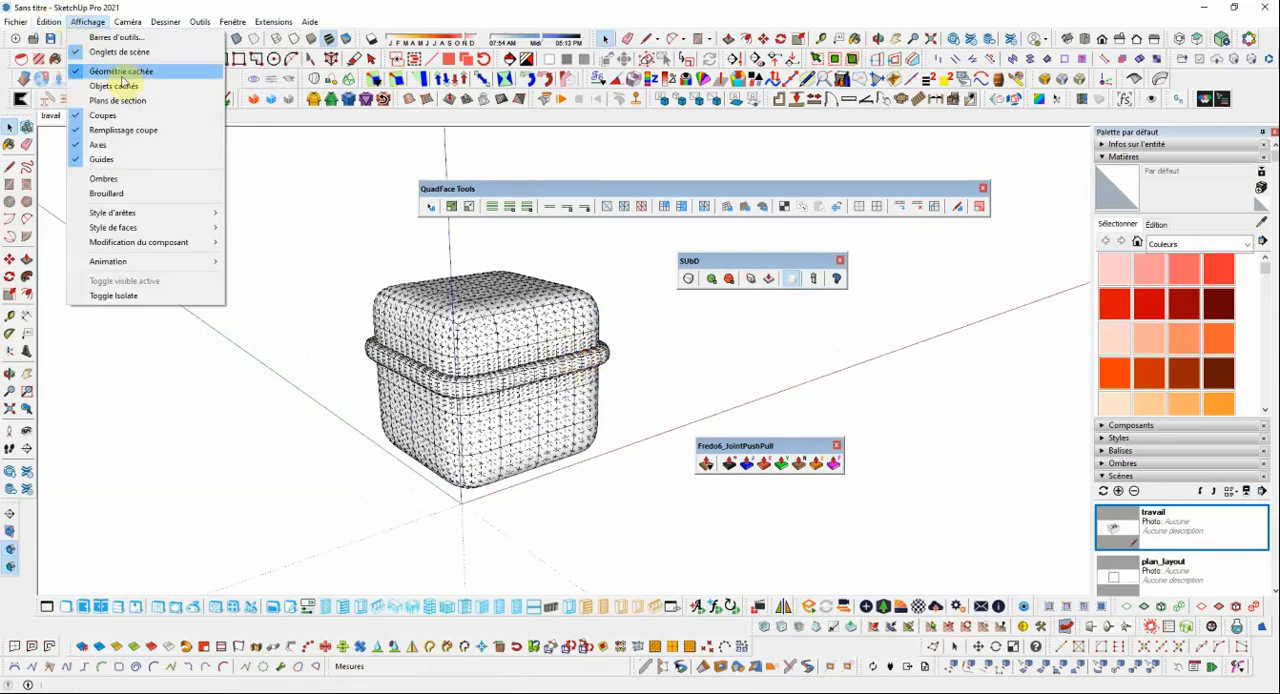
click(120, 72)
middle_drag(637, 369, 542, 352)
scroll(607, 358, up, 2)
scroll(548, 359, down, 1)
scroll(453, 371, down, 2)
scroll(478, 365, up, 2)
scroll(484, 366, down, 2)
scroll(561, 342, up, 2)
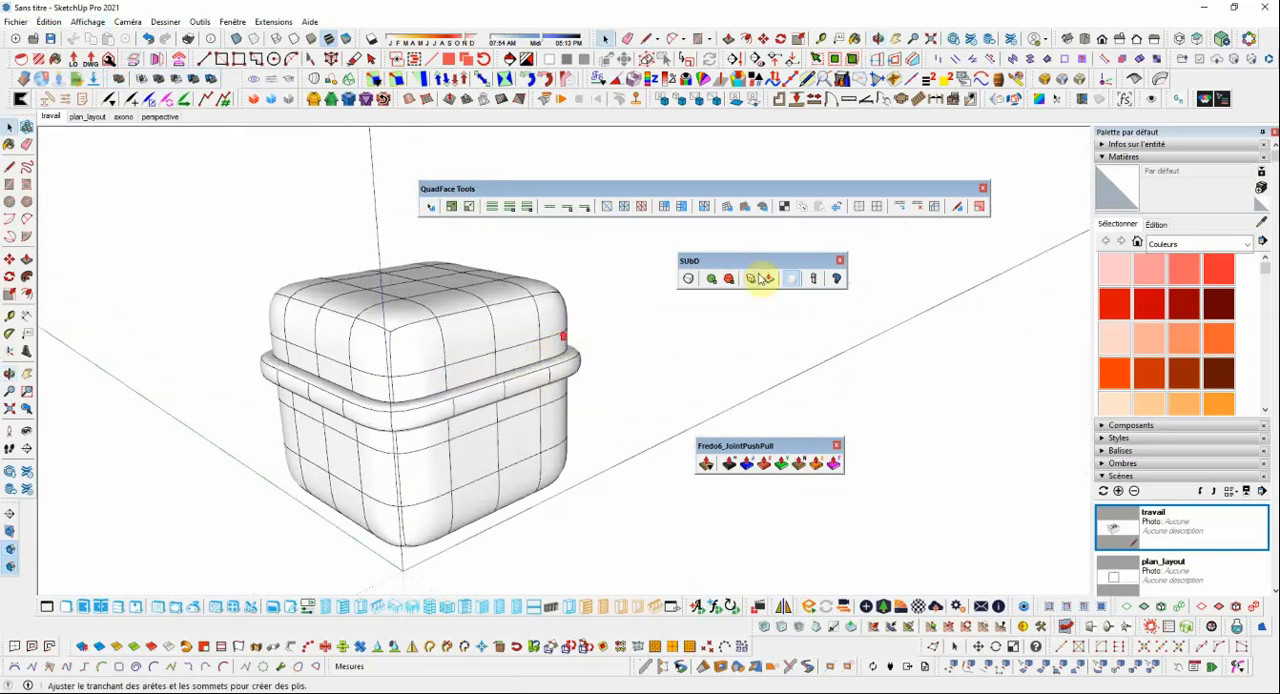
Turn off the cube's SUbD subdivision, open its group, and select two adjacent faces below the protruding band on one side.
click(712, 281)
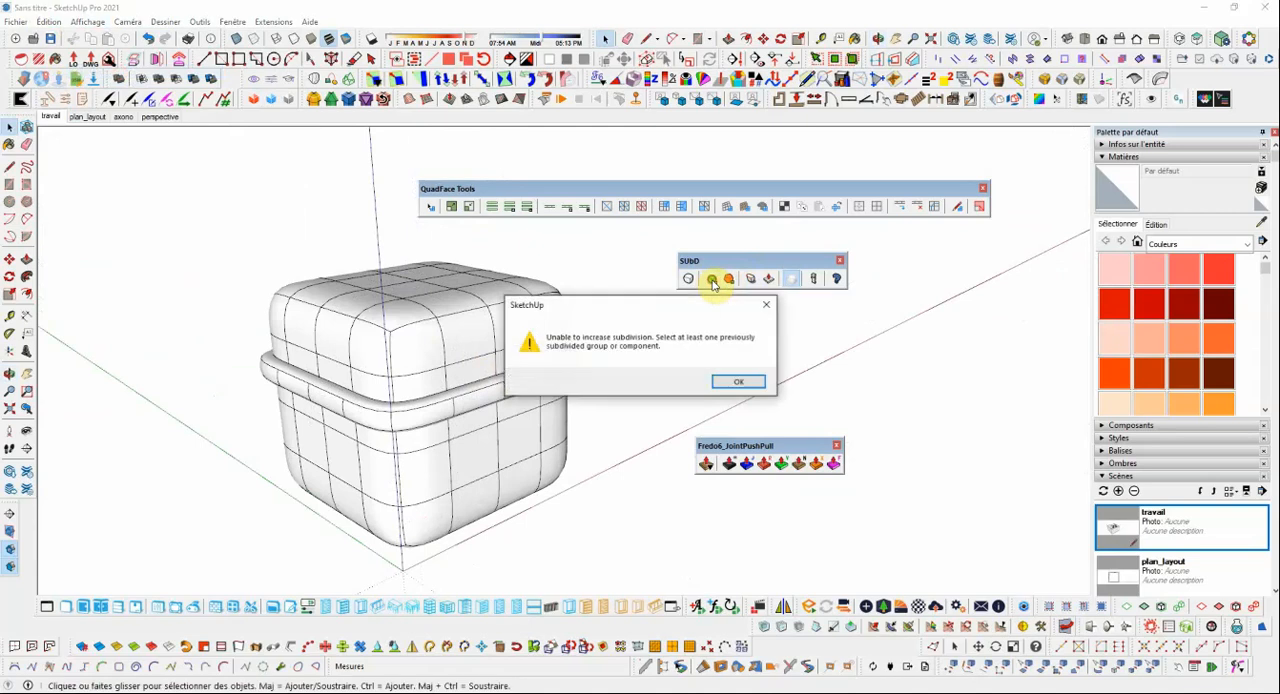
click(745, 384)
mouse_move(694, 348)
middle_down()
mouse_move(492, 328)
mouse_move(516, 347)
mouse_move(500, 326)
mouse_move(526, 314)
mouse_move(497, 306)
mouse_move(483, 357)
mouse_move(480, 287)
mouse_move(514, 417)
middle_up()
scroll(494, 328, up, 2)
scroll(508, 329, down, 2)
scroll(498, 341, up, 2)
click(514, 417)
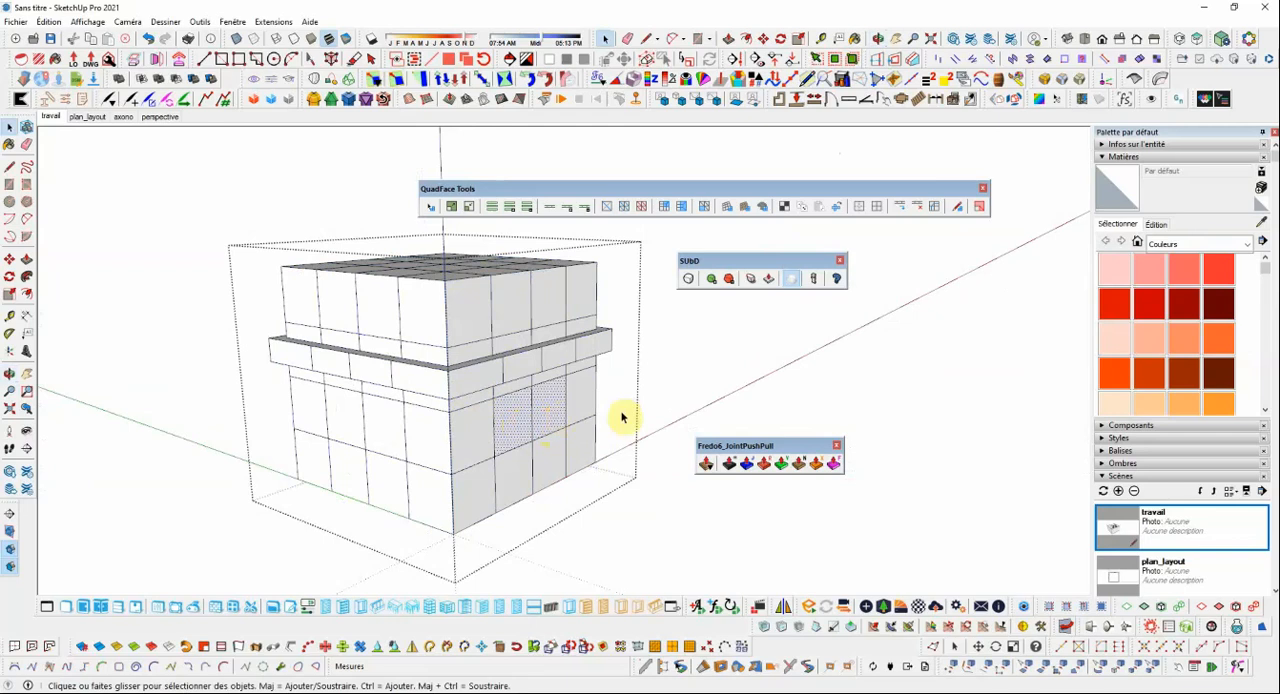
Extrude the two selected side faces outward about 0.47 m with Joint Push Pull, and close the group.
click(744, 464)
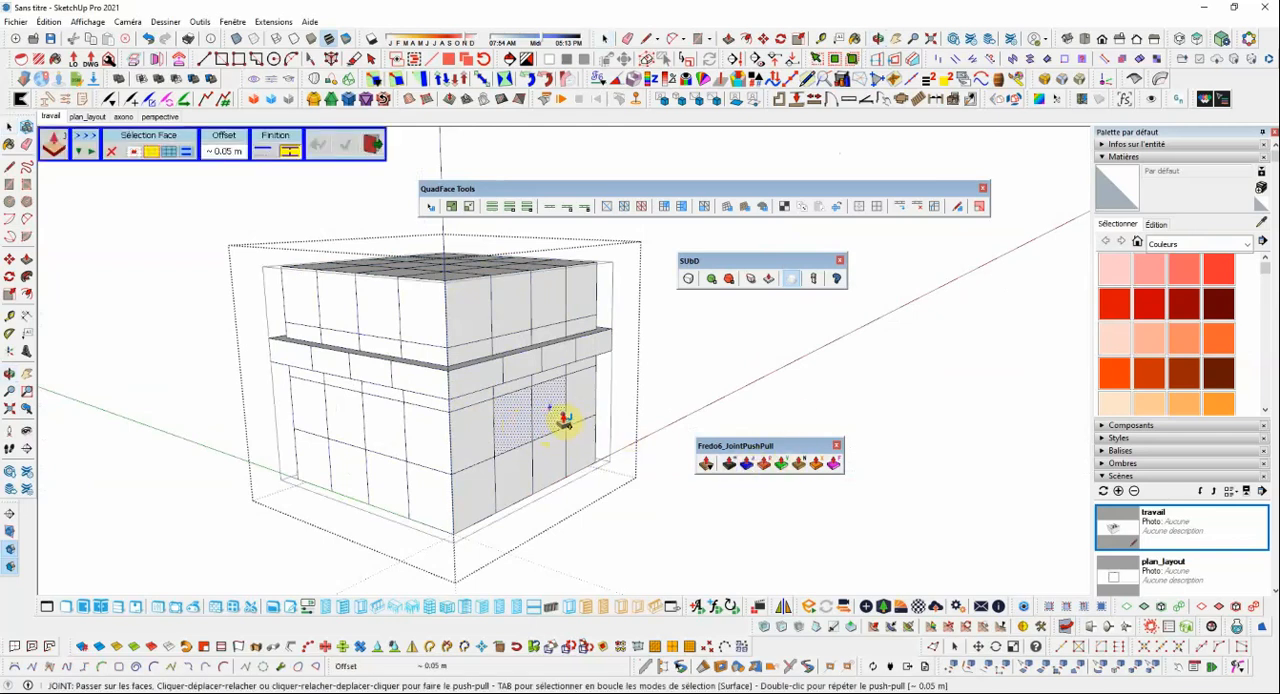
drag(566, 414, 658, 441)
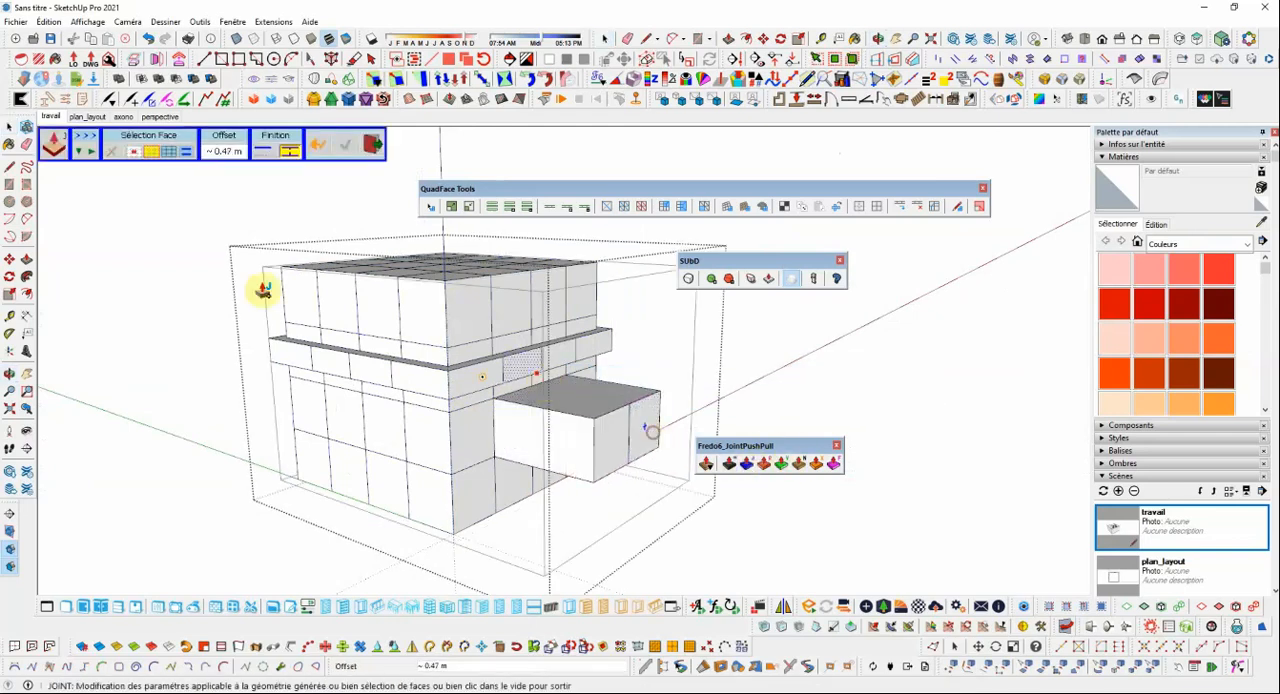
click(371, 146)
click(756, 358)
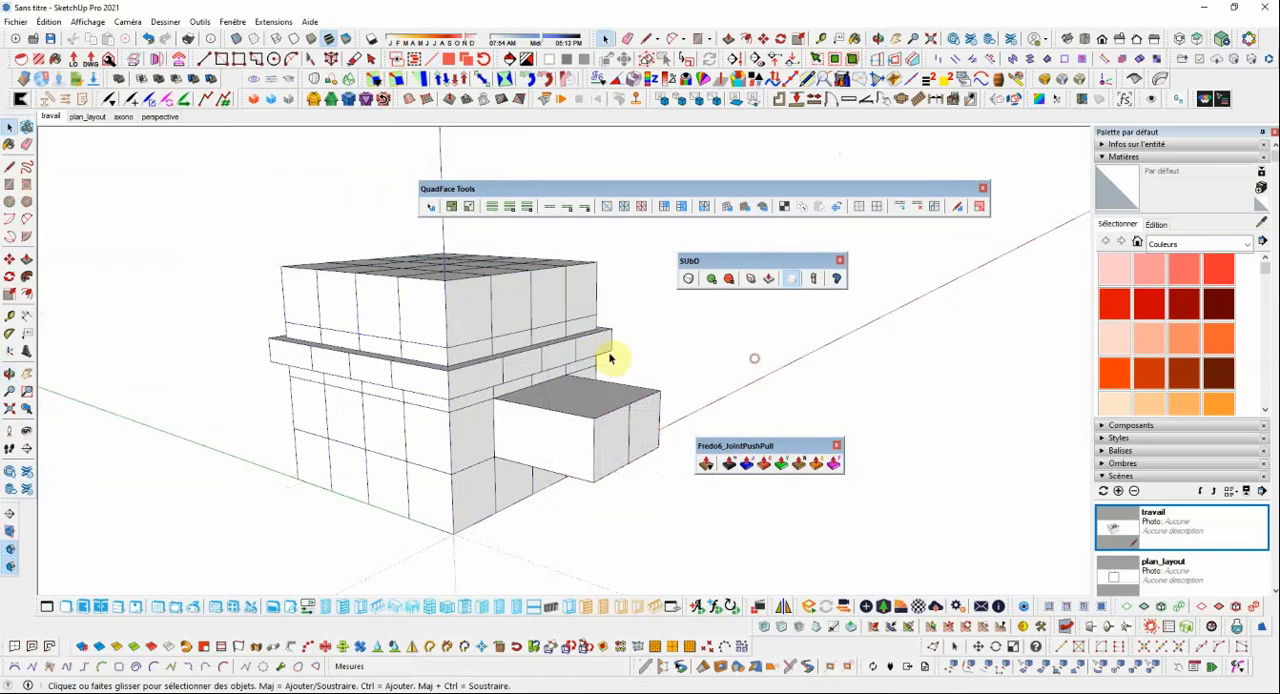
Select the cube group, turn SUbD subdivision back on, and view the smoothed side block from a low angle.
scroll(558, 351, down, 2)
click(688, 280)
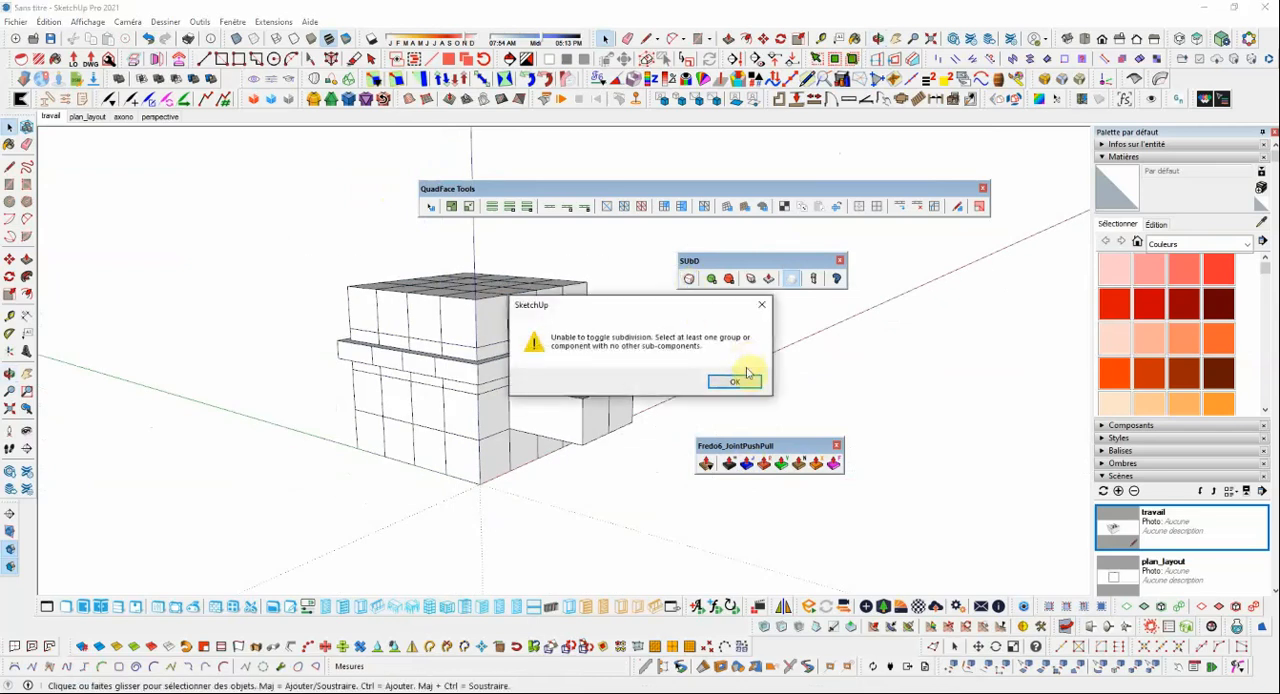
key(Return)
click(556, 308)
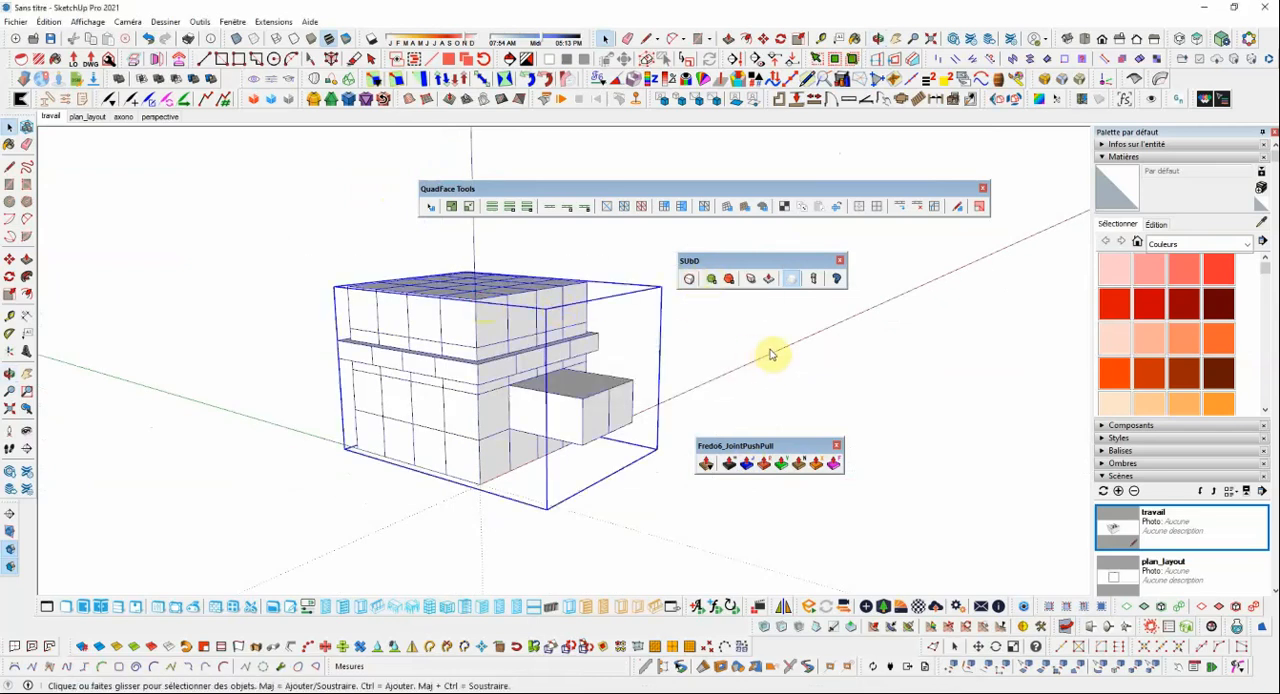
click(866, 401)
middle_drag(677, 376, 452, 410)
scroll(586, 397, up, 3)
scroll(590, 394, down, 2)
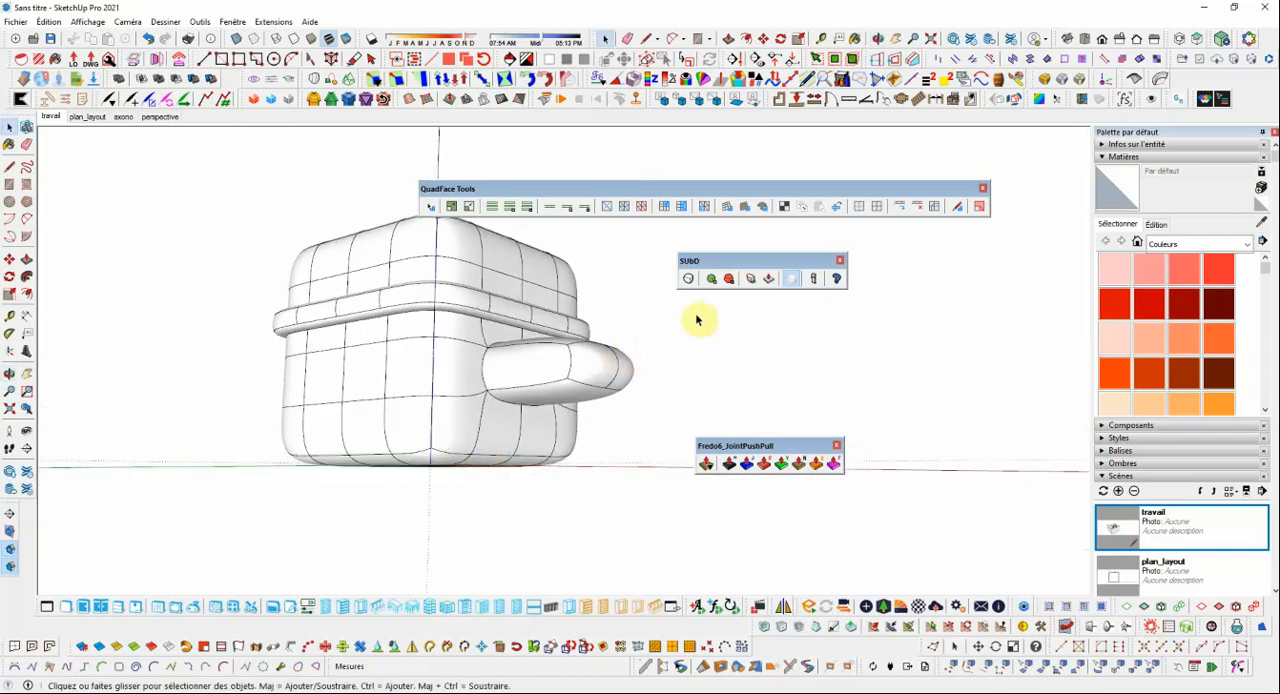
Select the smoothed cube with the side block and turn off its SUbD subdivision, viewing the model from below.
click(689, 280)
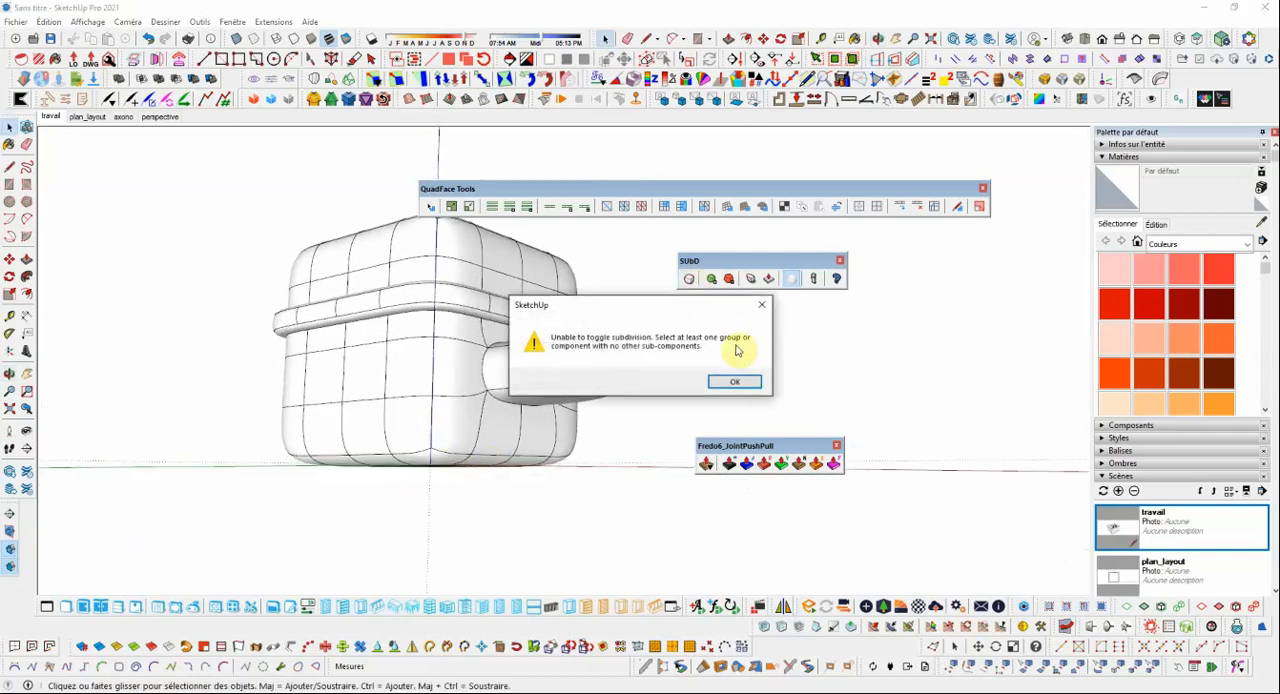
click(733, 385)
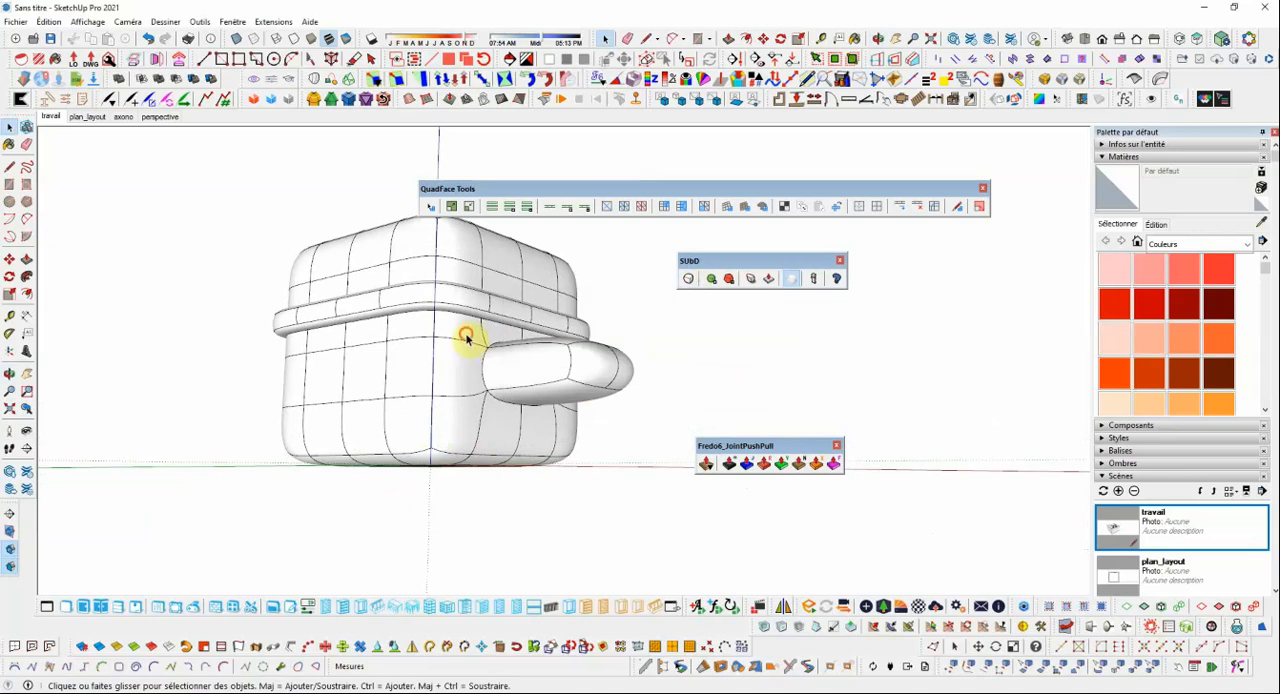
click(469, 337)
click(689, 279)
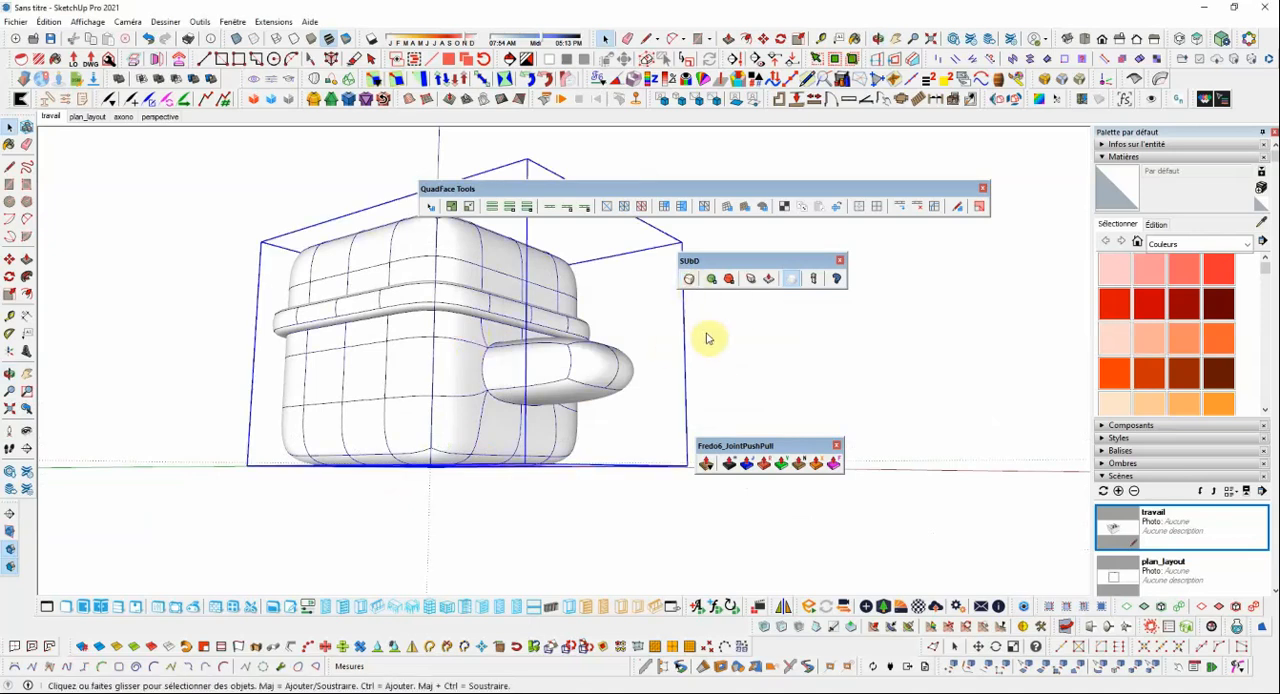
middle_drag(564, 386, 479, 423)
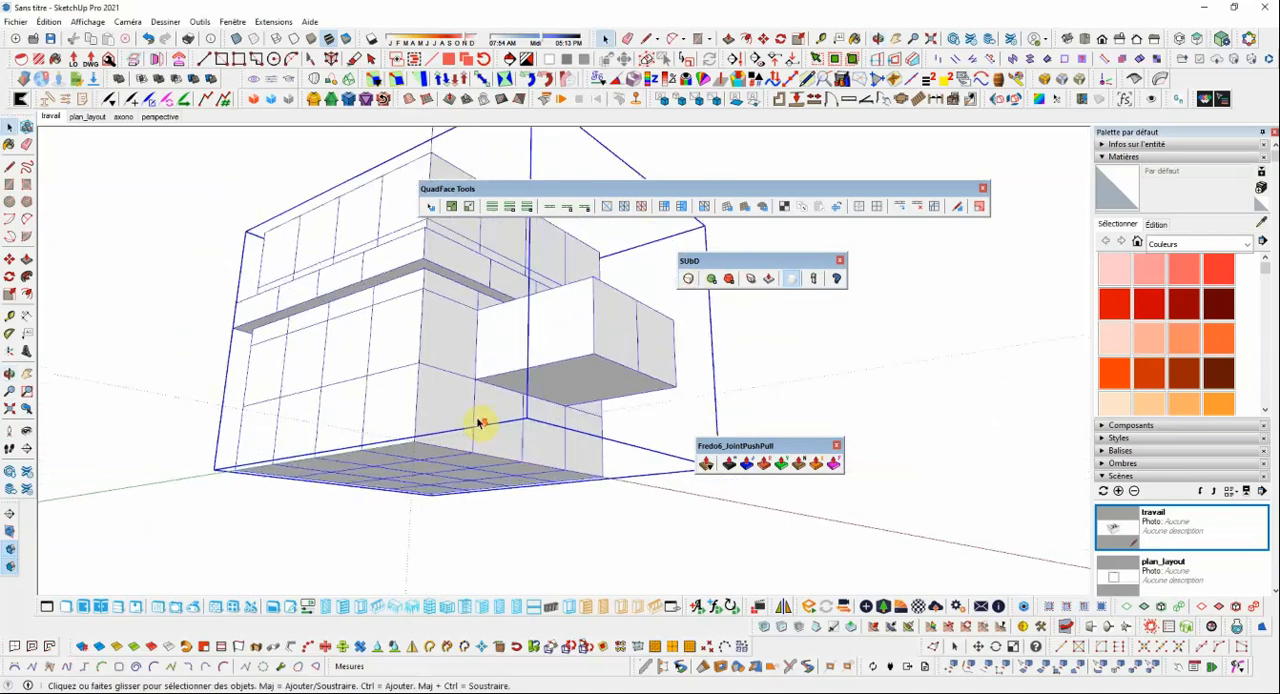
scroll(479, 423, down, 5)
scroll(460, 418, up, 5)
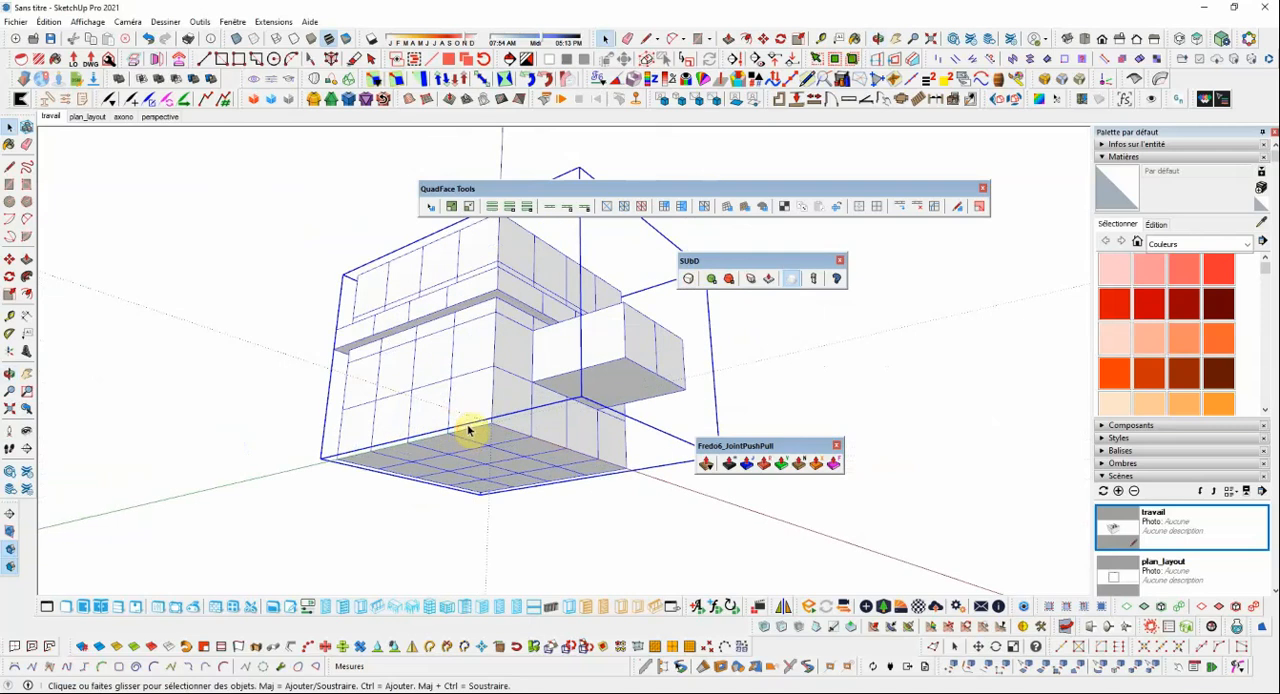
Open the cube group and select all the edges around the perimeter of its bottom face.
double_click(468, 433)
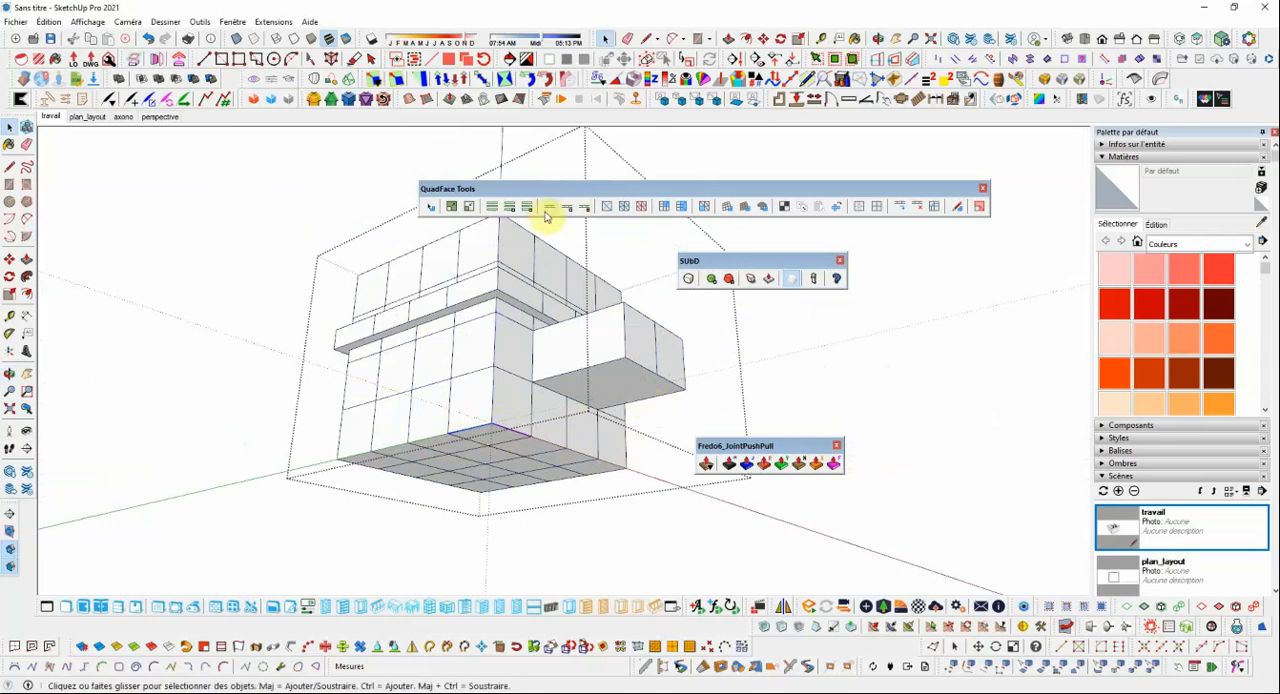
mouse_move(571, 334)
middle_down()
mouse_move(357, 262)
mouse_move(46, 323)
mouse_move(51, 254)
mouse_move(258, 357)
middle_up()
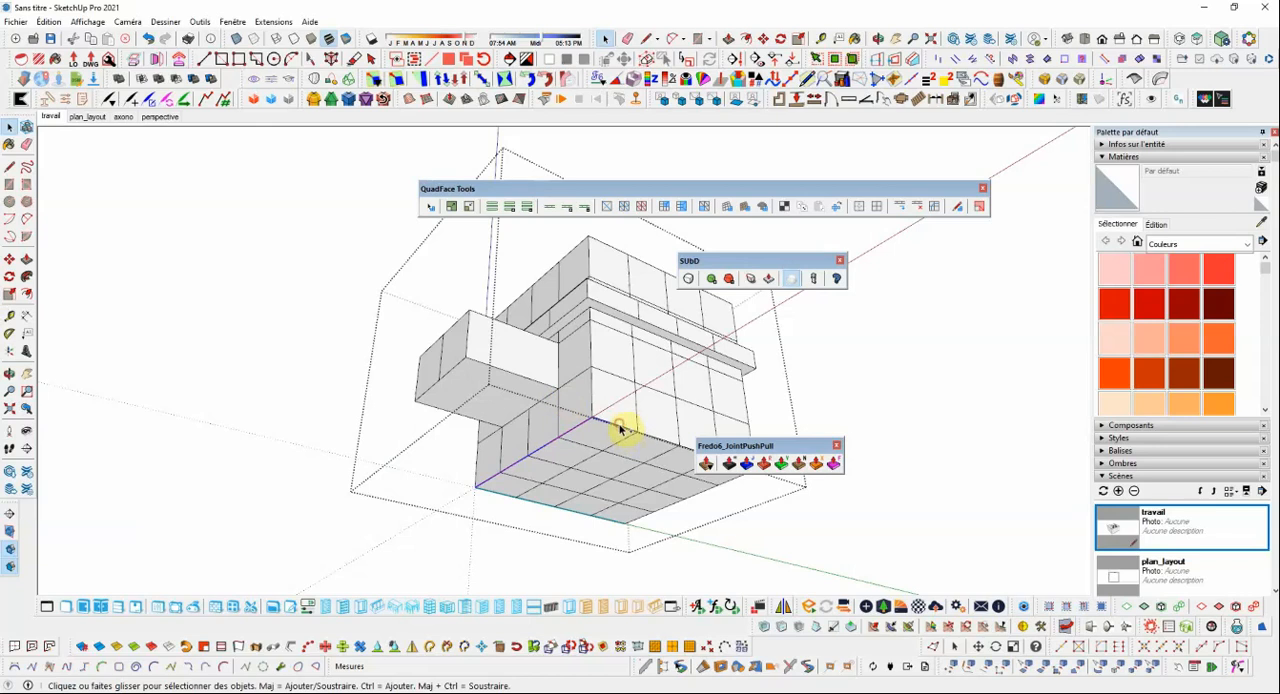
middle_drag(527, 250, 572, 414)
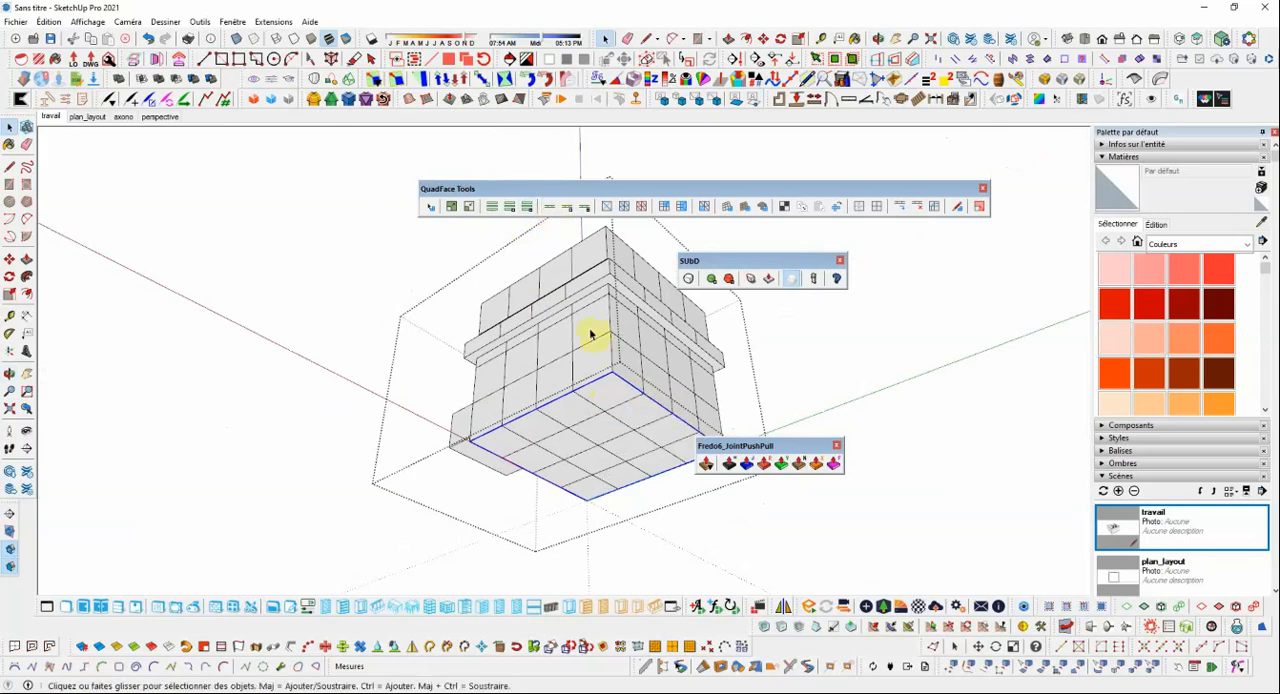
middle_drag(580, 324, 617, 360)
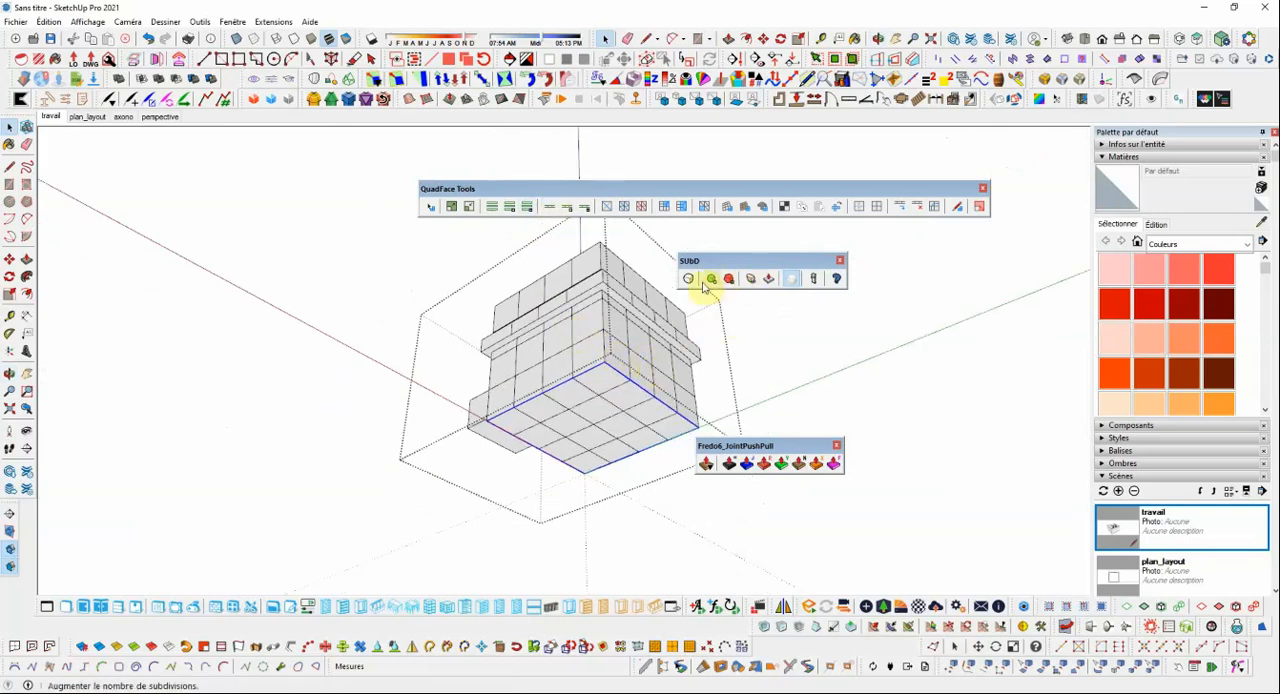
Set the SUbD crease of the selected bottom perimeter edges to 1.00 and return to the Select tool.
click(754, 283)
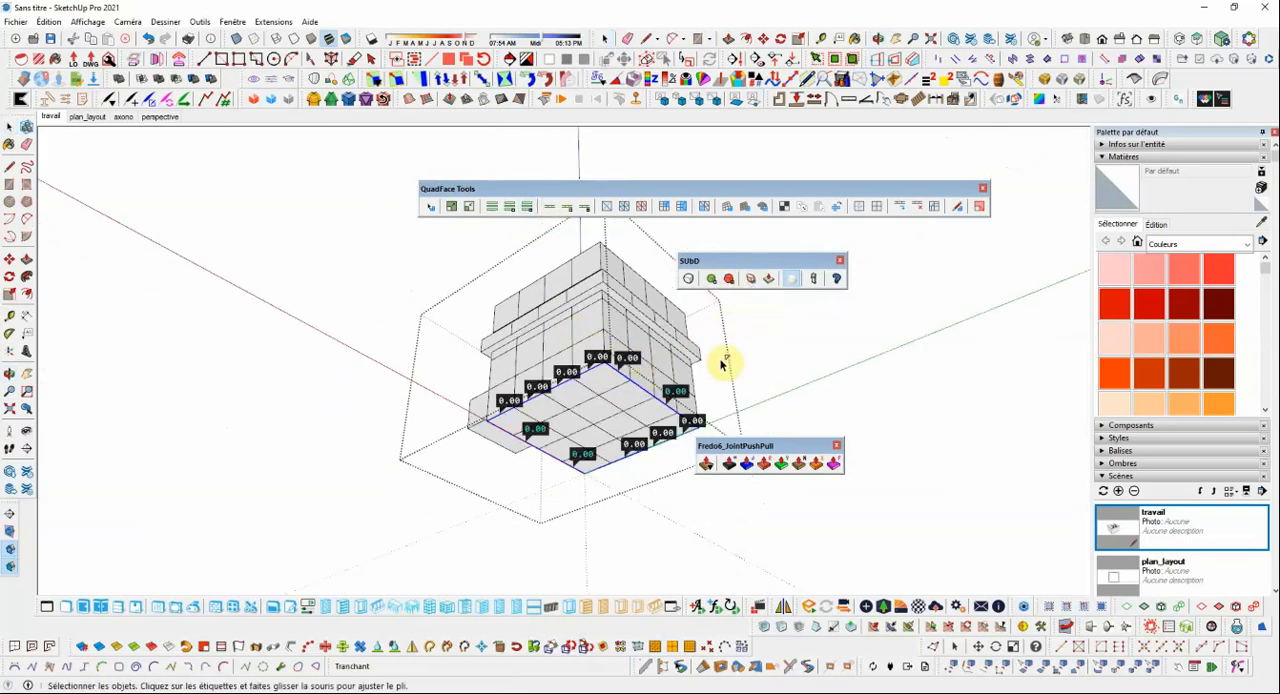
drag(675, 390, 676, 333)
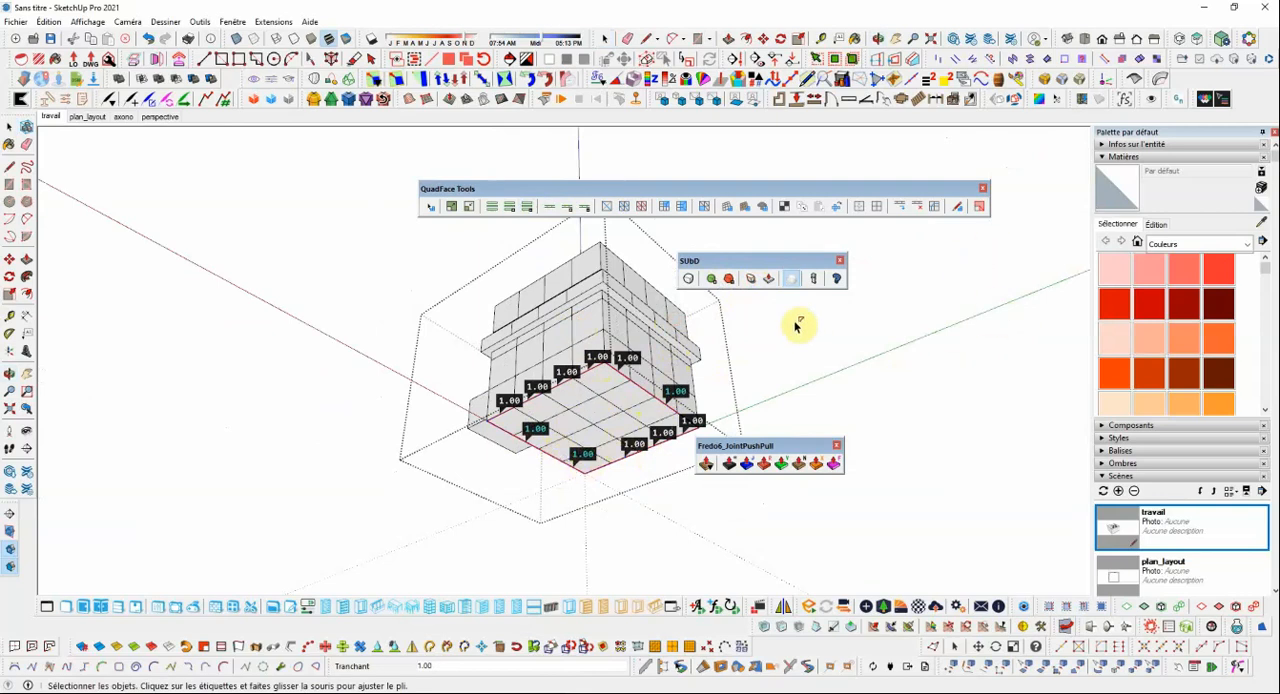
click(10, 127)
Close the group and turn SUbD subdivision back on for the cube with the creased base.
middle_drag(236, 222, 620, 340)
click(671, 380)
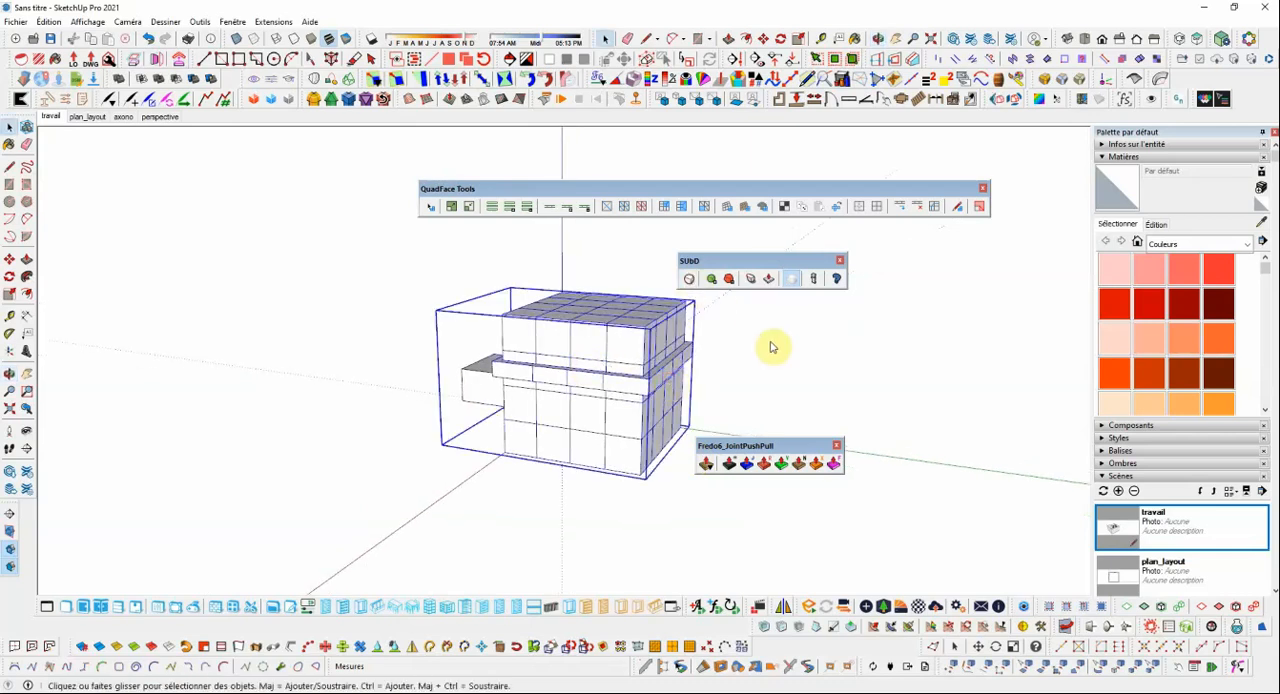
click(790, 279)
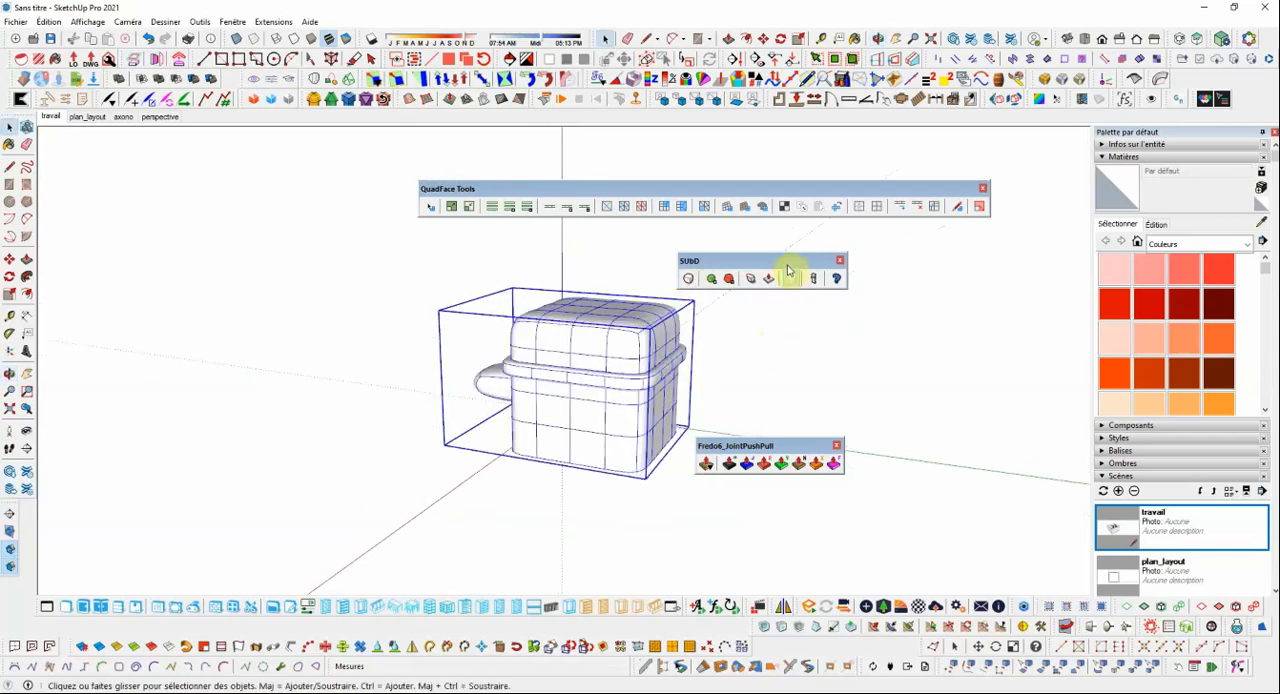
Examine the smoothed cube's creased base and side block from all around, with the Fredo6_JointPushPull toolbar moved clear of the model.
middle_drag(700, 414, 576, 370)
scroll(602, 436, up, 3)
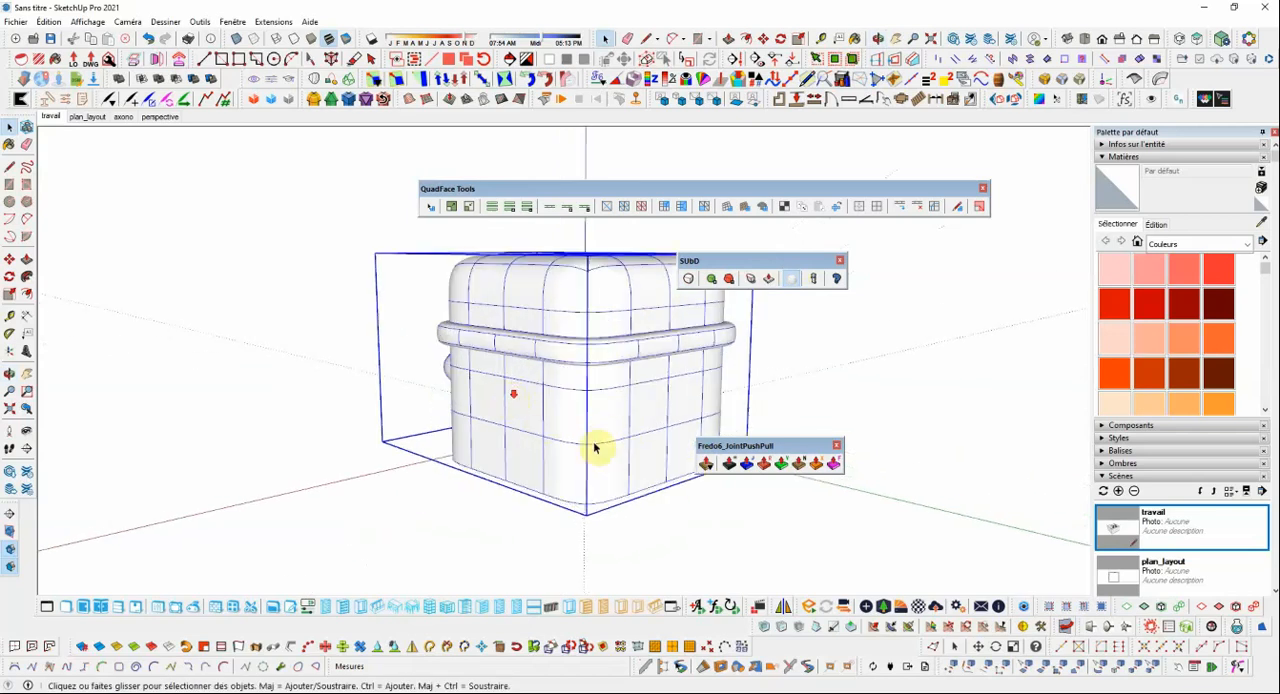
scroll(595, 447, down, 4)
drag(752, 447, 811, 441)
scroll(518, 437, up, 3)
scroll(618, 452, up, 3)
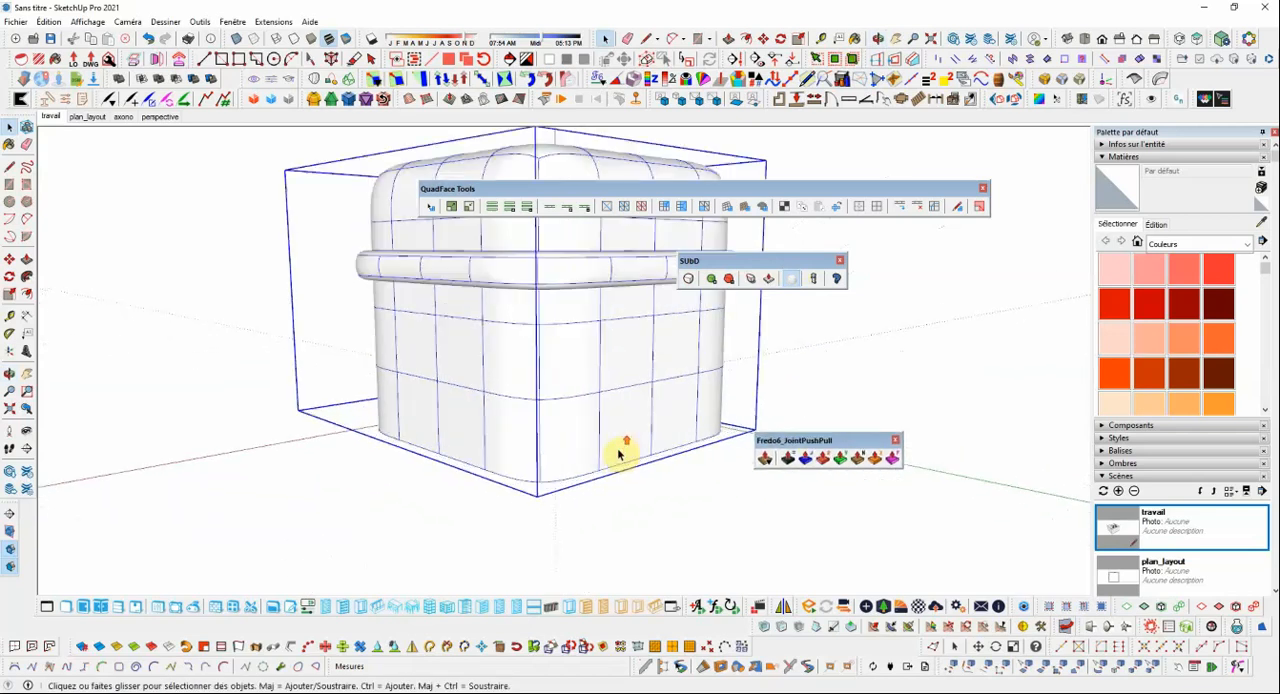
middle_drag(618, 452, 443, 414)
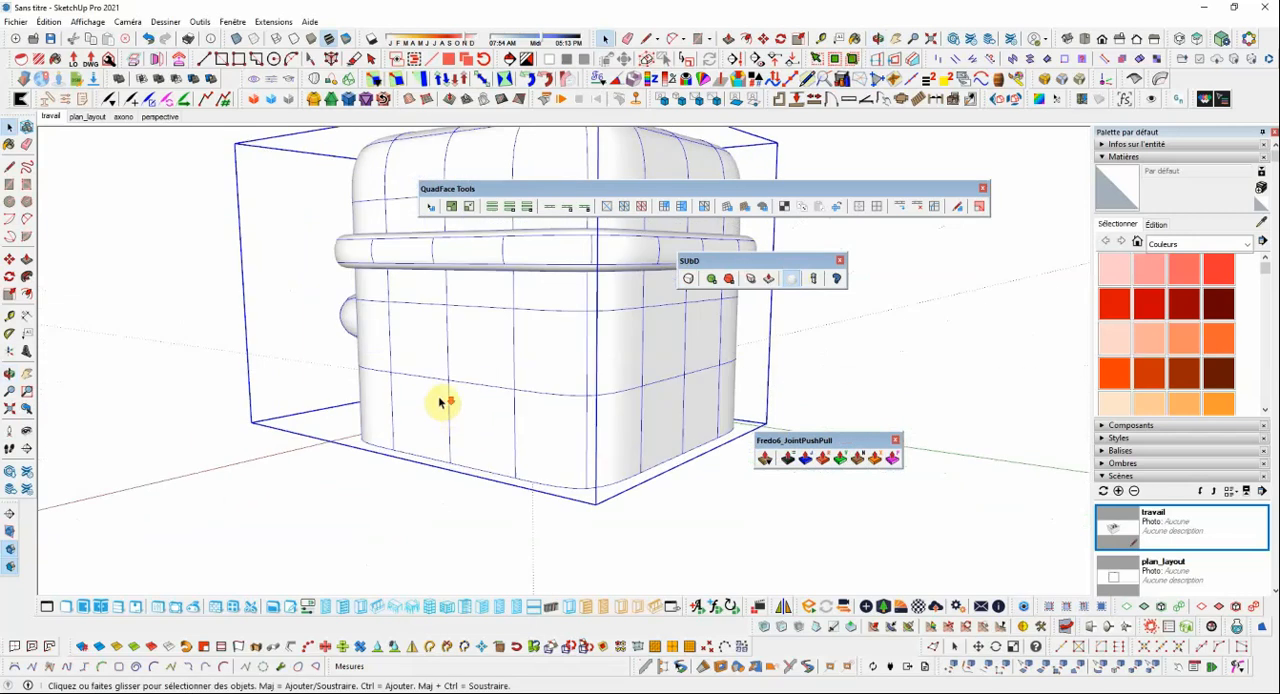
scroll(454, 392, down, 5)
scroll(520, 408, up, 4)
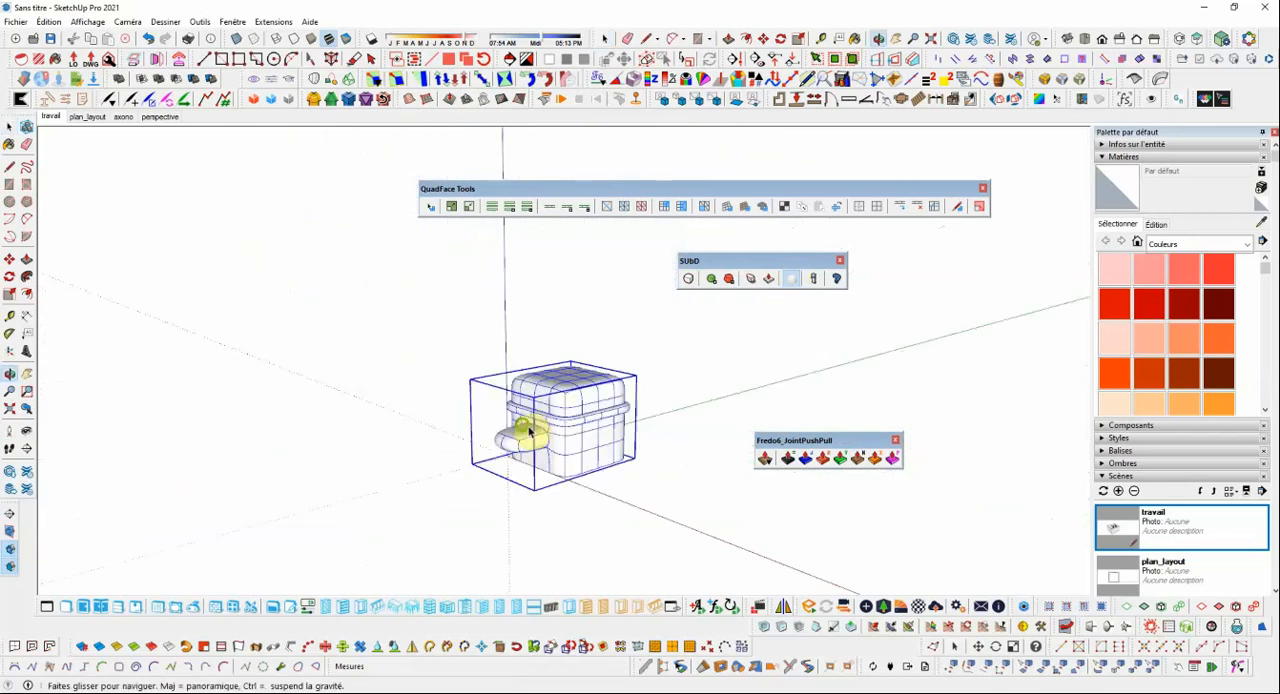
middle_drag(531, 431, 683, 433)
scroll(652, 418, up, 2)
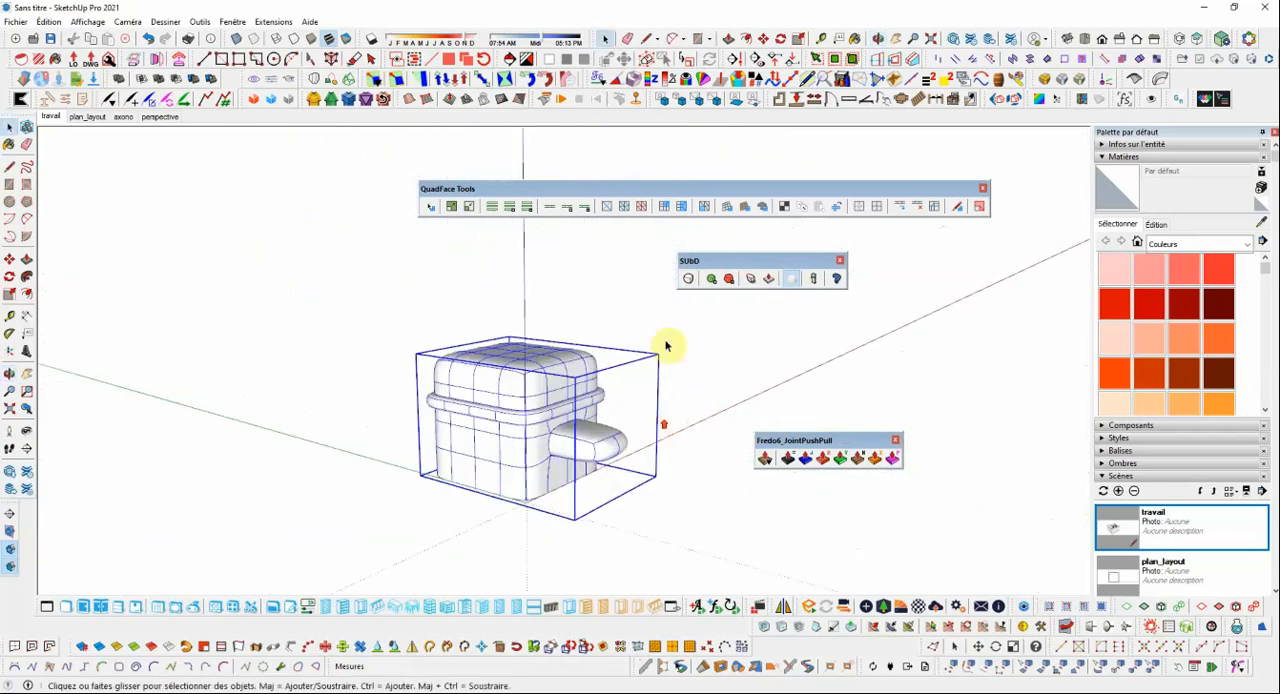
Turn off the cube's SUbD subdivision, open the group, and select the edges outlining the side block's end face.
click(688, 281)
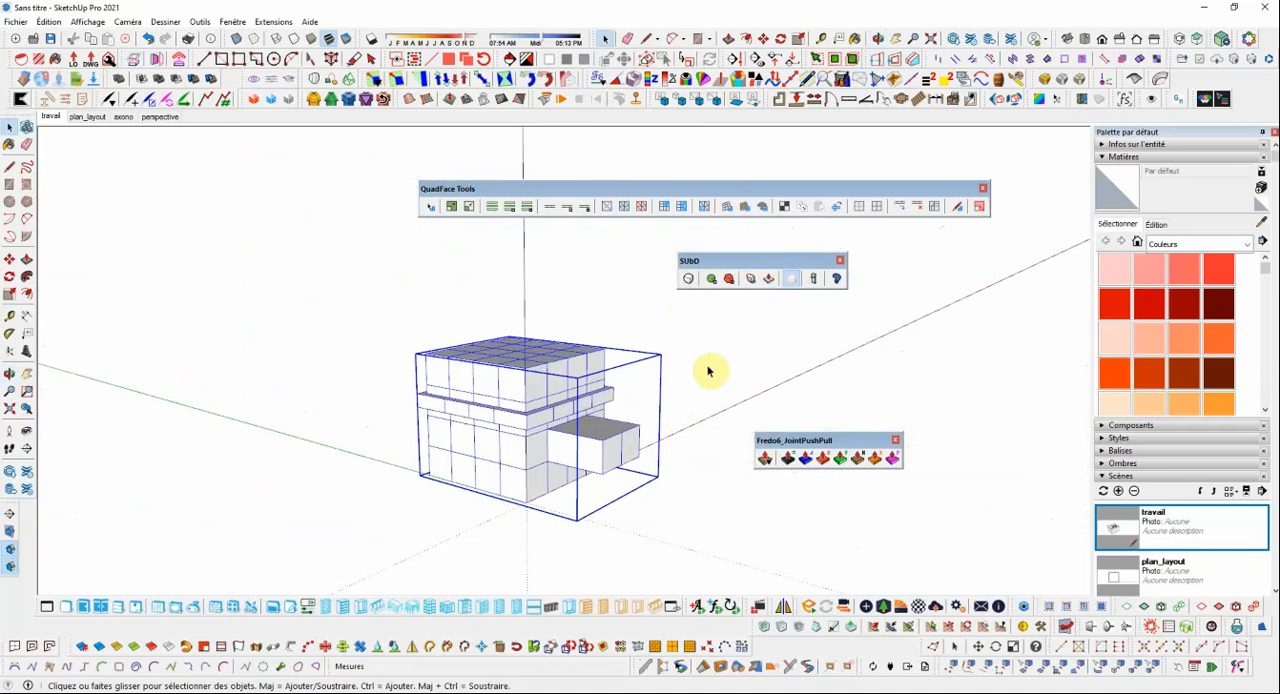
click(700, 380)
middle_drag(686, 397, 622, 437)
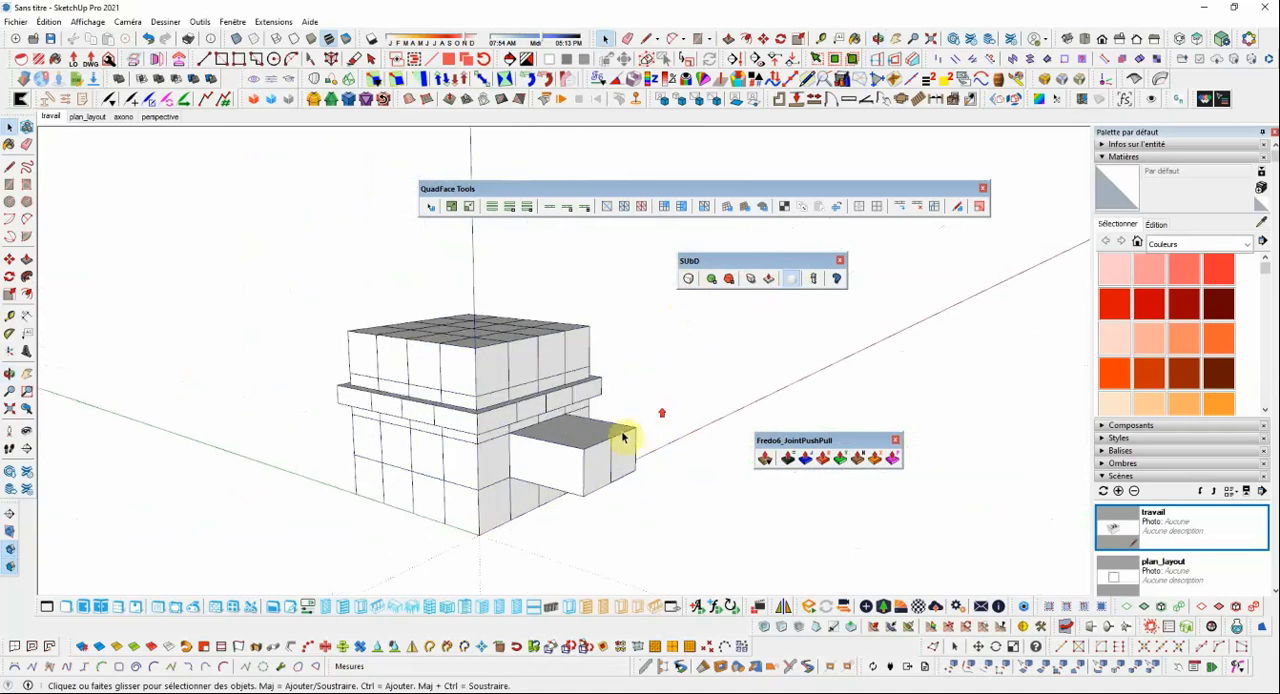
double_click(601, 448)
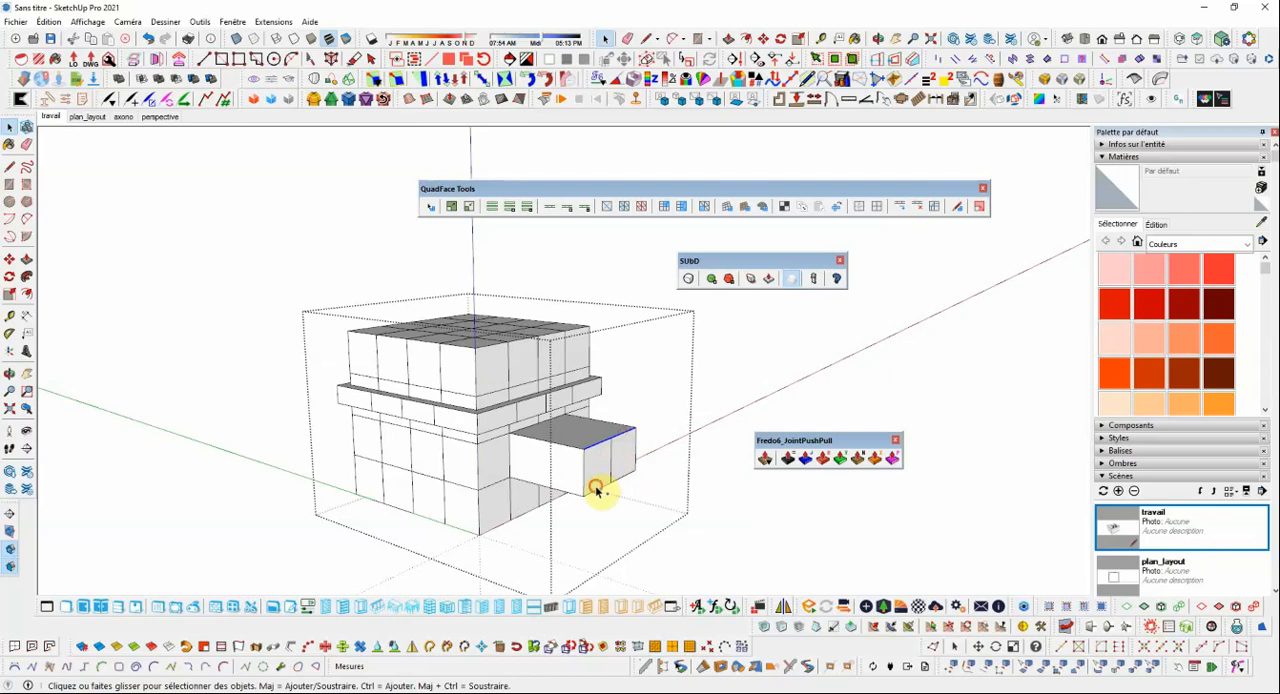
click(598, 486)
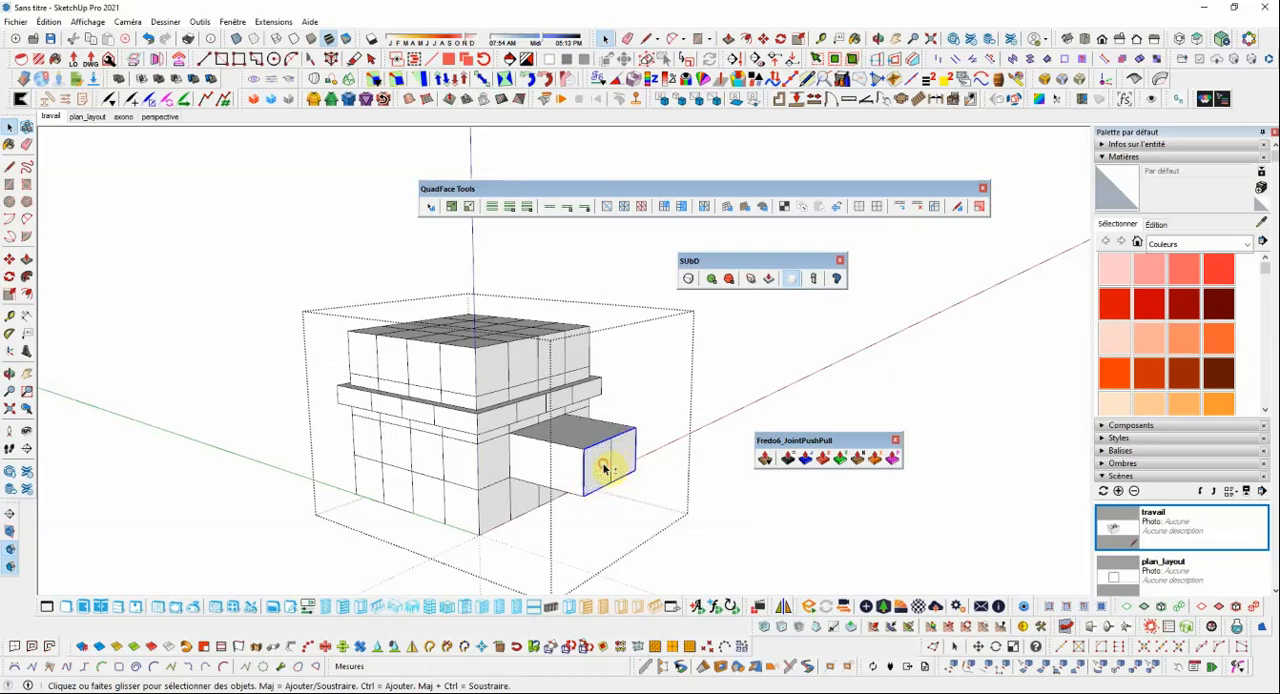
Adjust the SUbD crease on the selected outline edges of the side block's end face, and return to the Select tool.
click(751, 279)
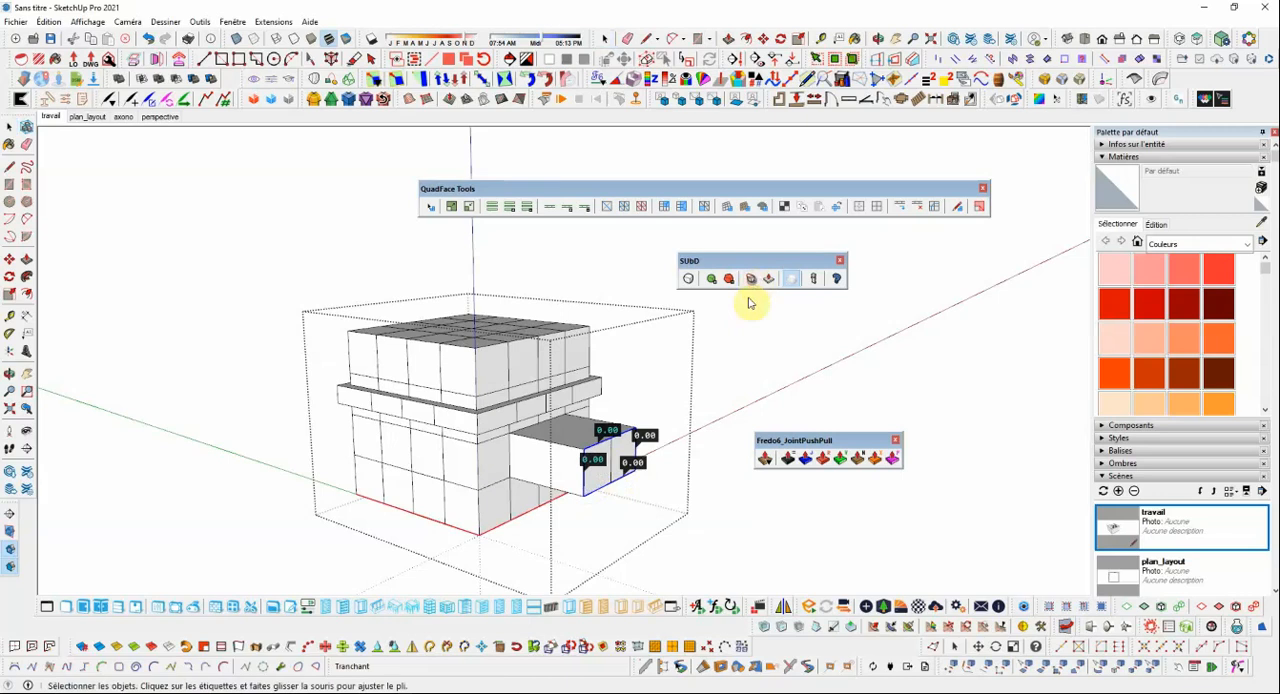
drag(647, 436, 797, 344)
click(9, 127)
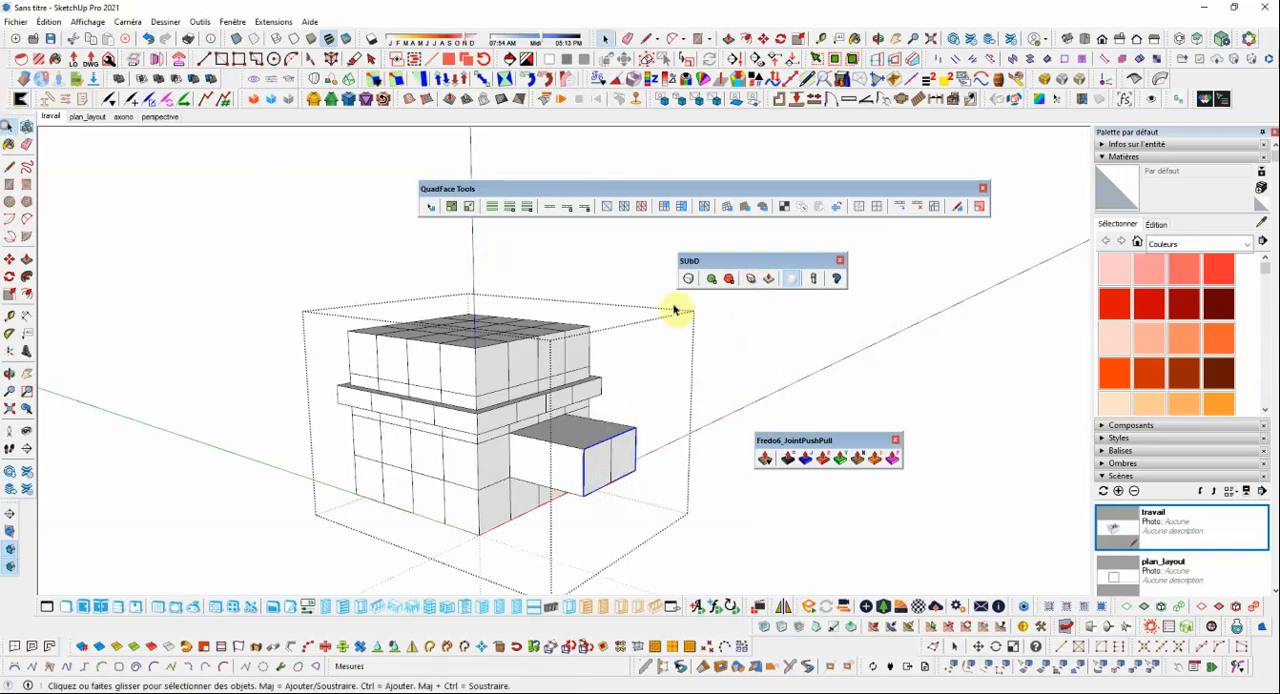
Close the group, turn SUbD subdivision back on for the cube, and examine the creased end face of the side block.
click(719, 336)
click(589, 364)
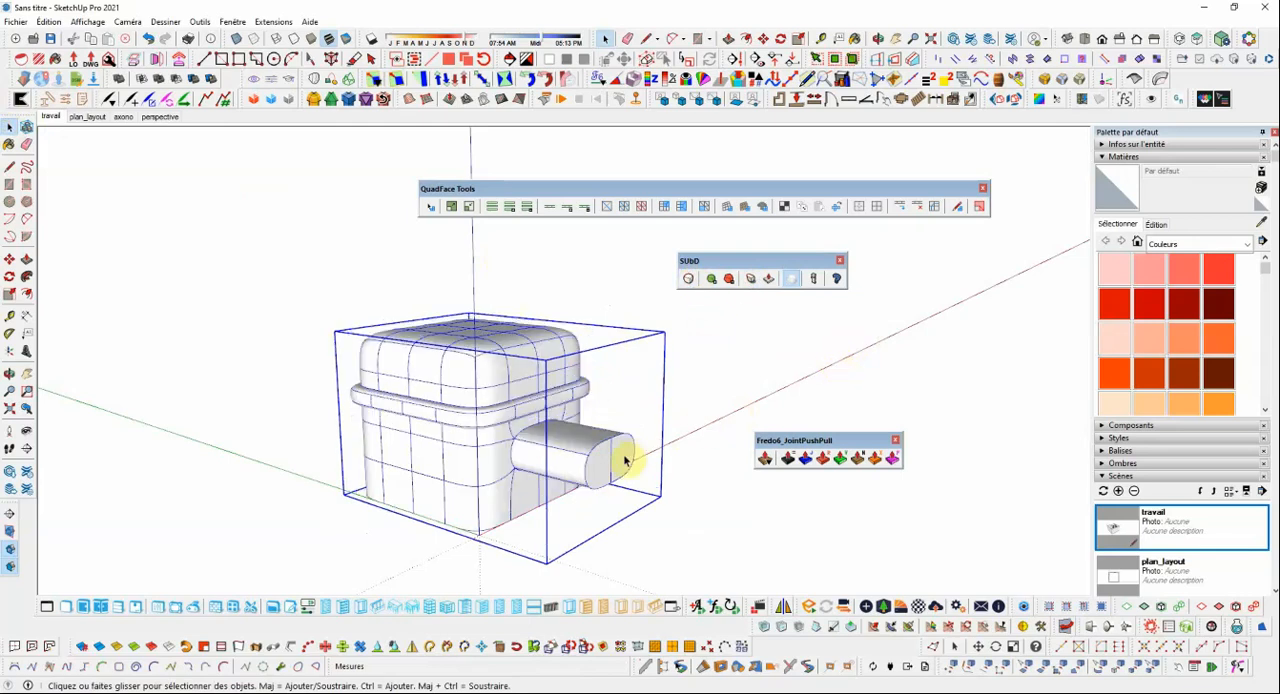
mouse_move(627, 458)
middle_down()
mouse_move(797, 437)
mouse_move(621, 456)
middle_up()
scroll(621, 456, up, 2)
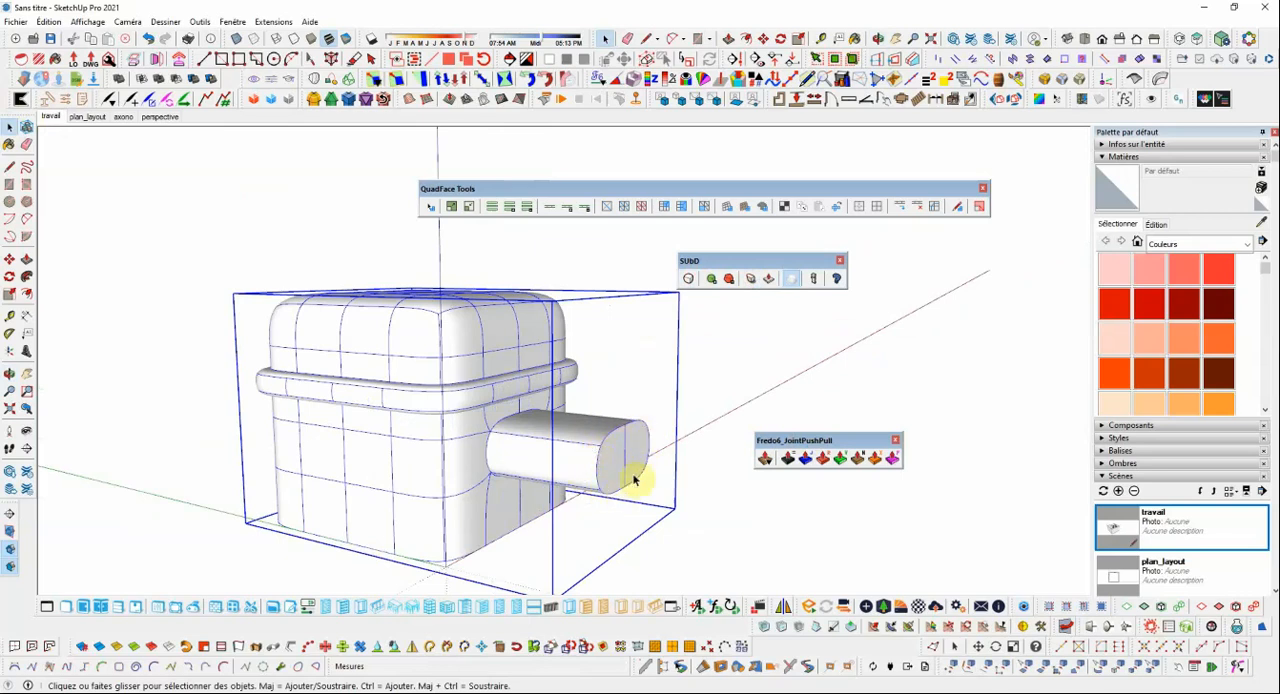
scroll(551, 434, down, 2)
middle_drag(534, 423, 437, 400)
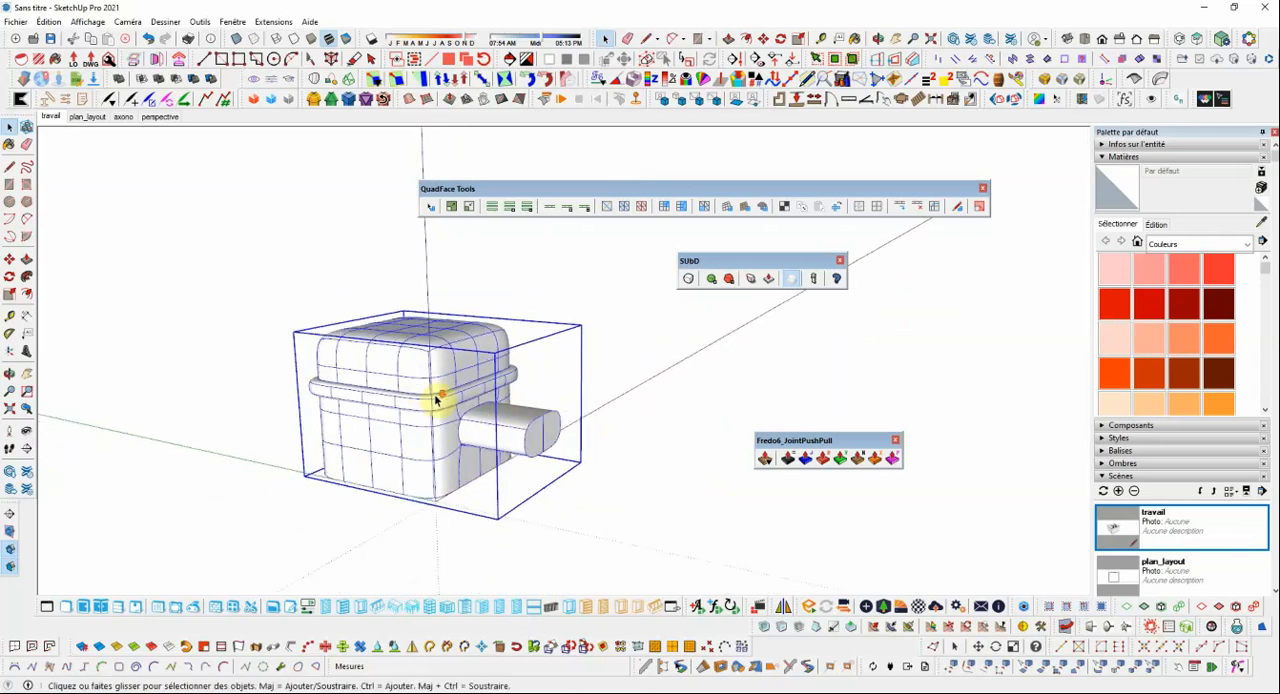
click(655, 376)
click(491, 370)
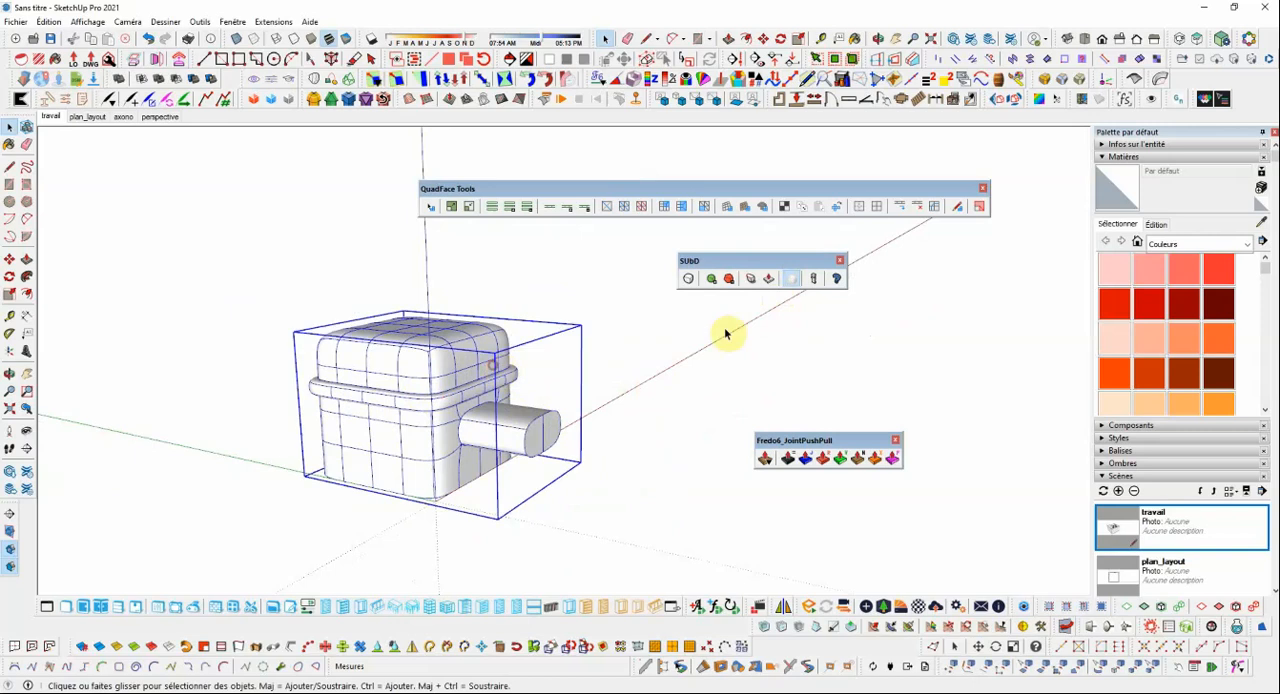
Preview the smoothed cube without its subdivision edges, show the edges again, view it from another angle, and clear the selection.
click(793, 281)
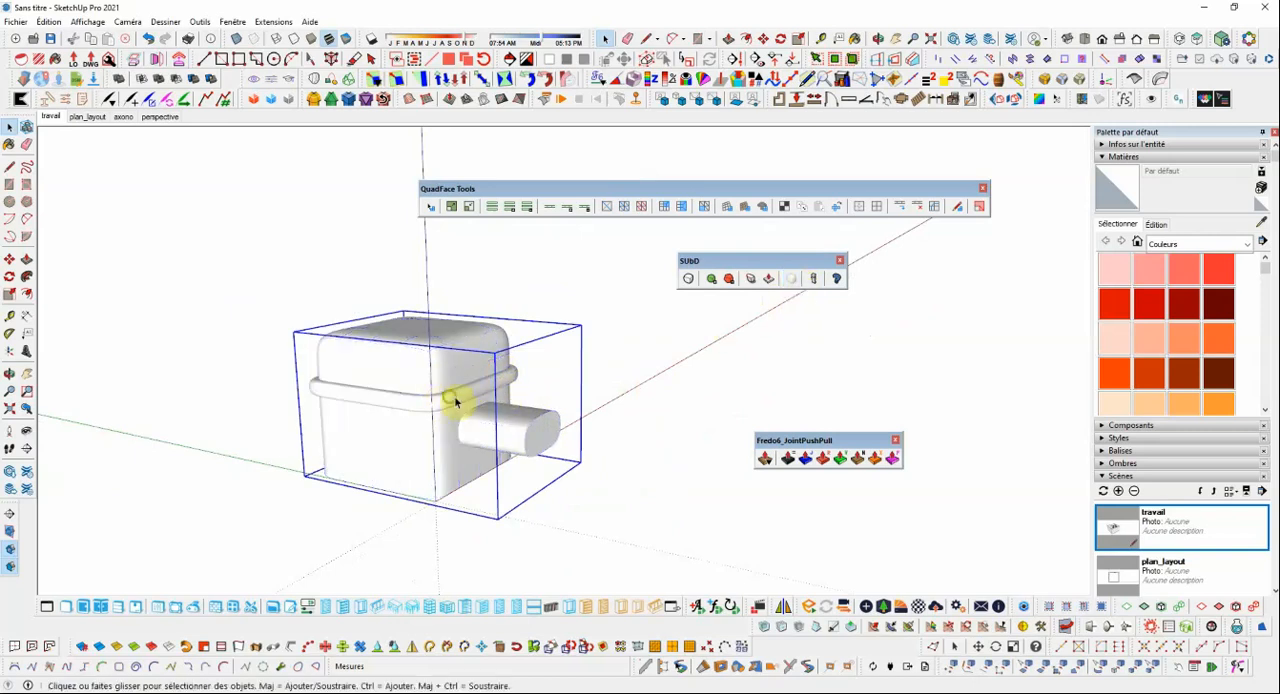
mouse_move(451, 400)
middle_down()
mouse_move(670, 381)
mouse_move(623, 428)
mouse_move(437, 411)
middle_up()
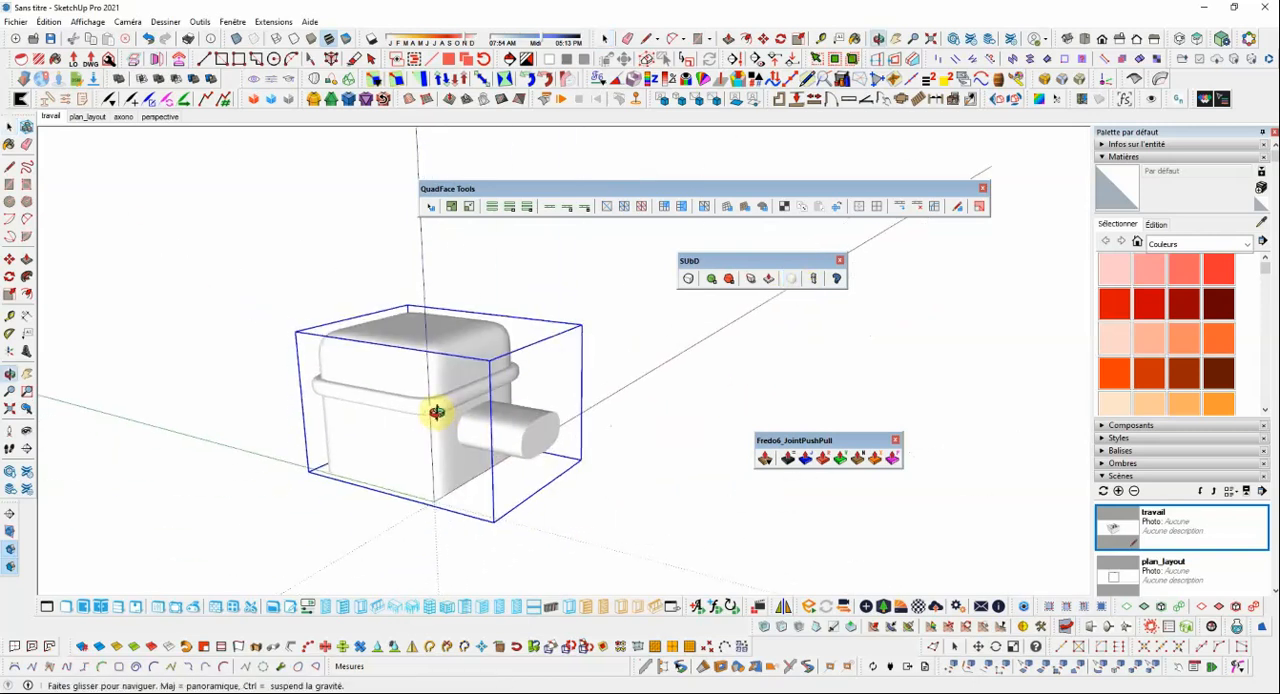
click(793, 281)
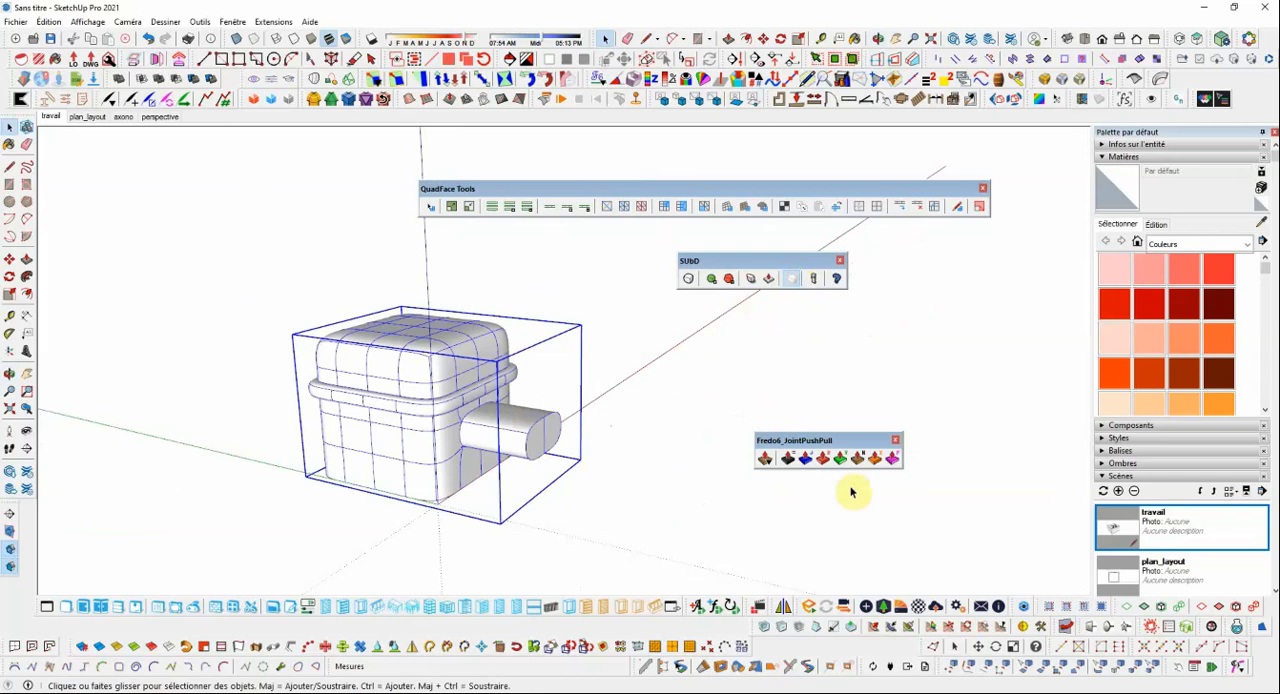
drag(845, 443, 851, 436)
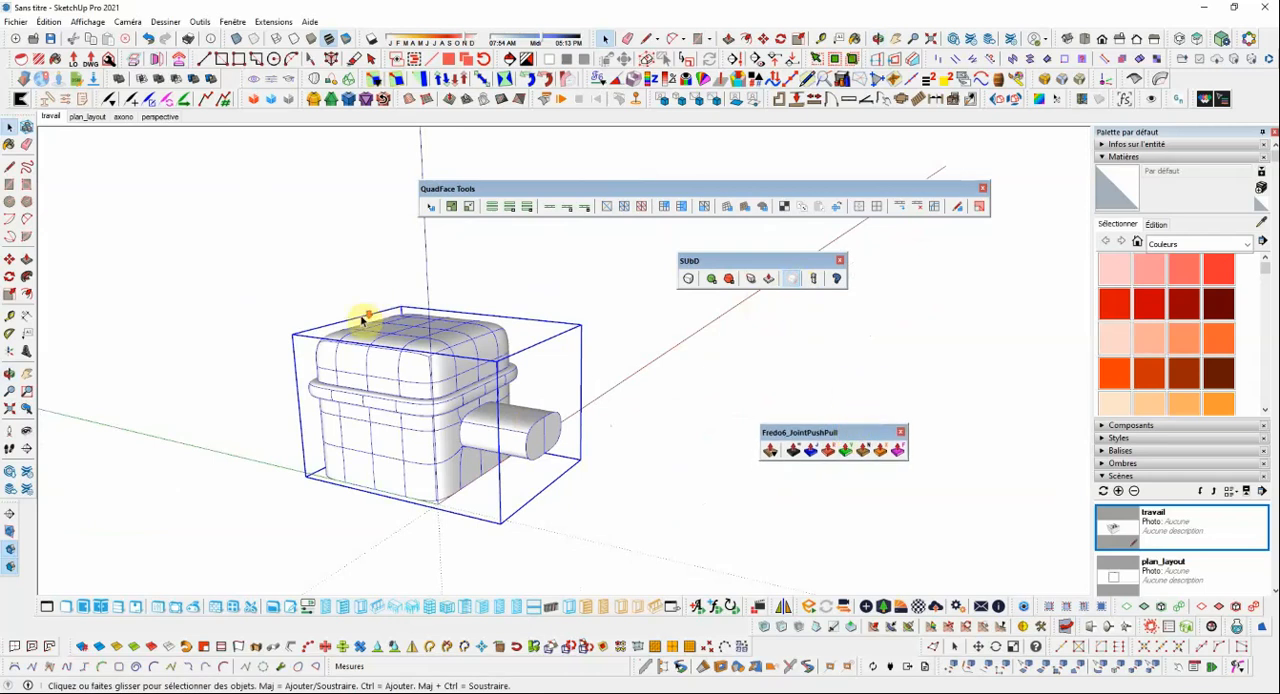
middle_drag(363, 323, 488, 376)
scroll(543, 366, down, 5)
scroll(551, 371, up, 6)
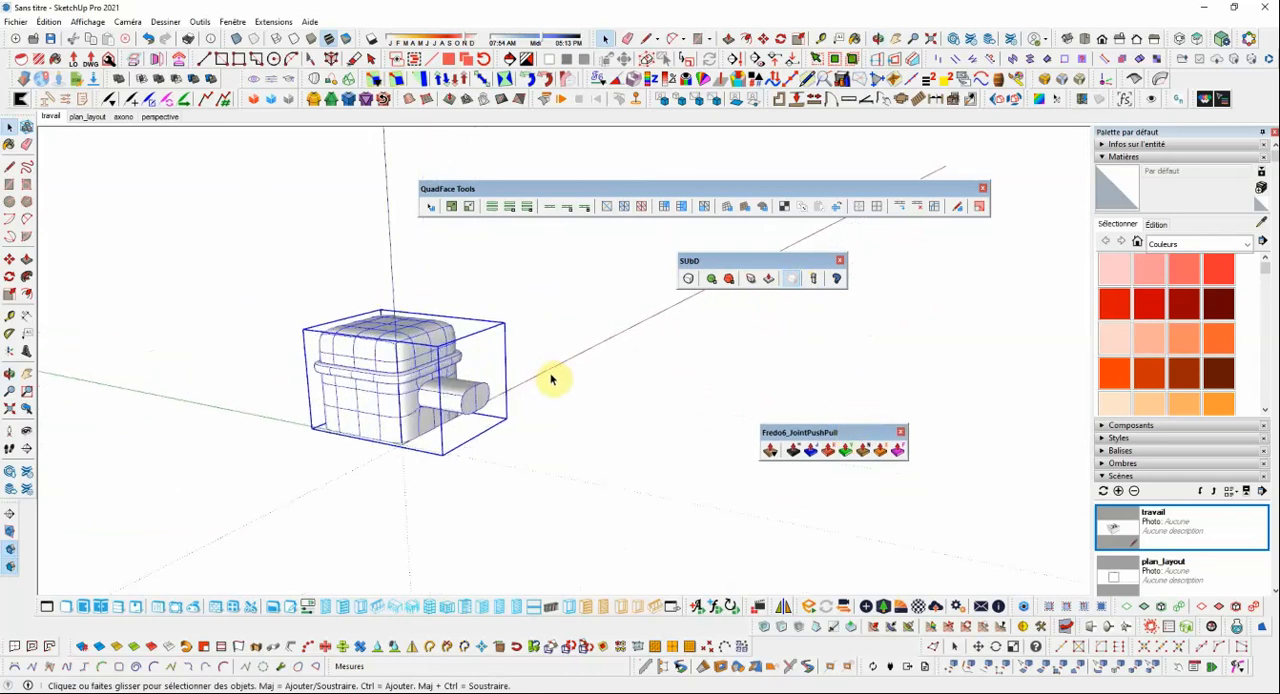
middle_drag(486, 363, 466, 363)
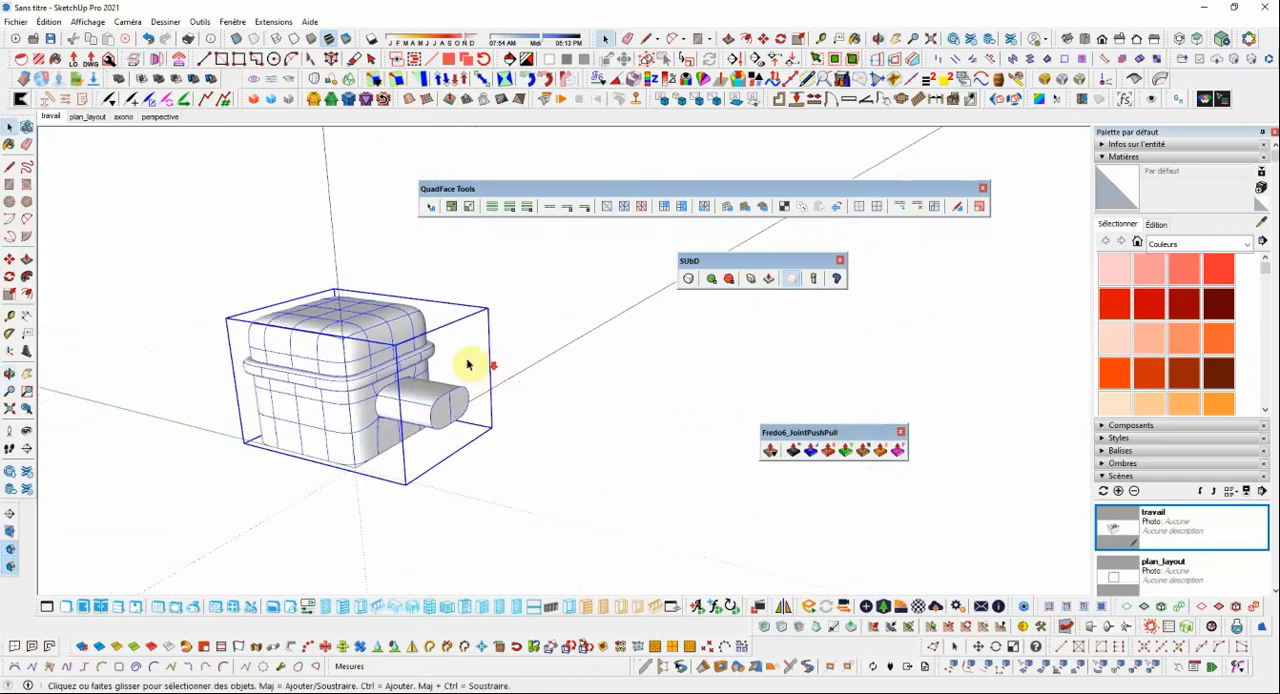
click(294, 253)
Draw a two-point arc on the ground beside the cube, about 1.53 m across with a bulge of about 0.39 m, and select it.
scroll(245, 262, down, 1)
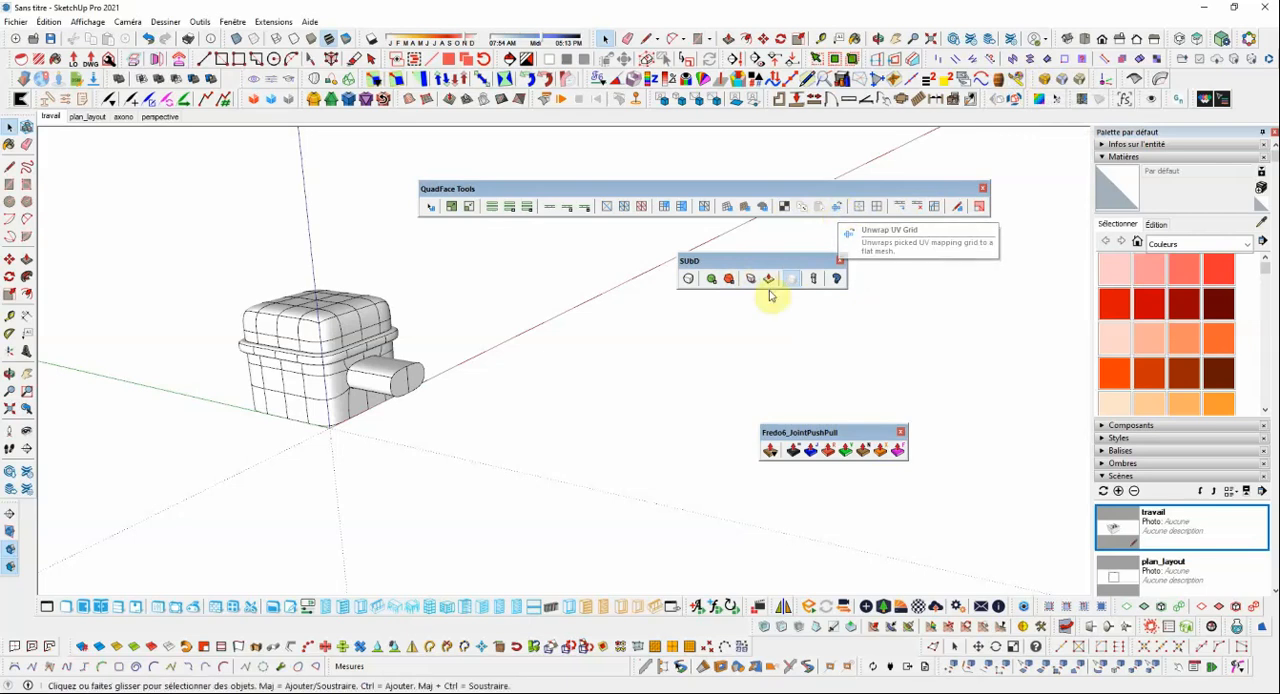
scroll(640, 315, down, 2)
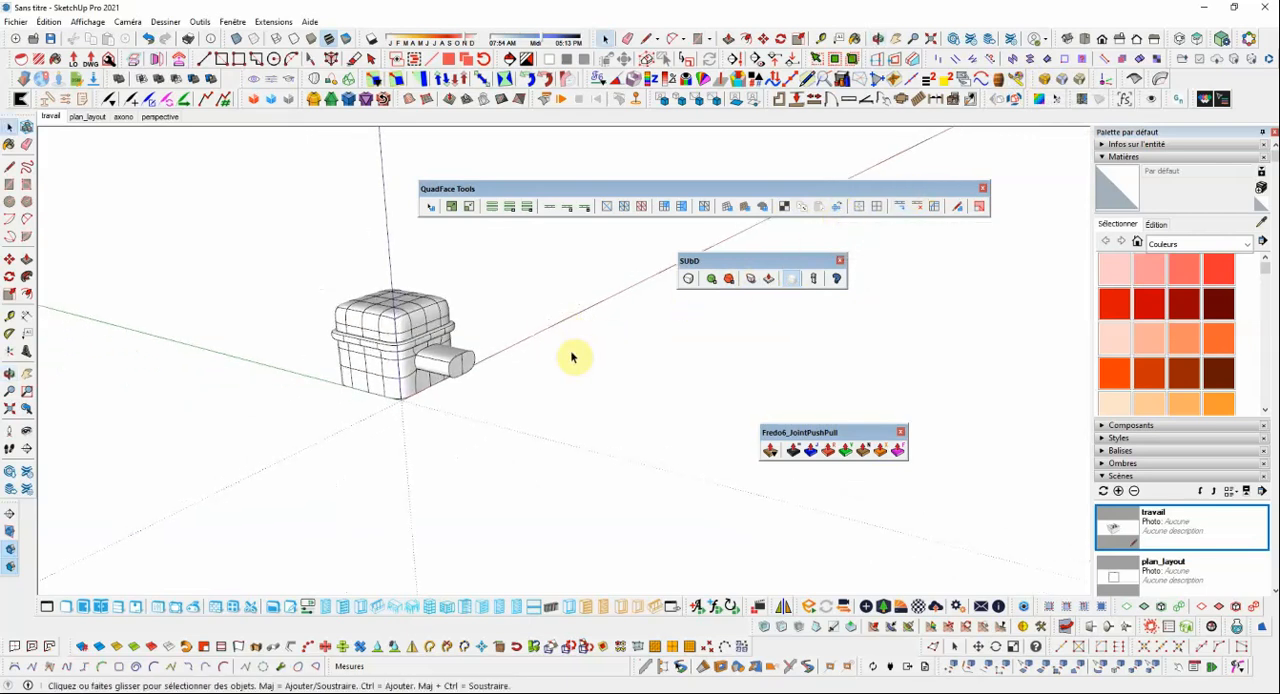
click(27, 220)
click(522, 409)
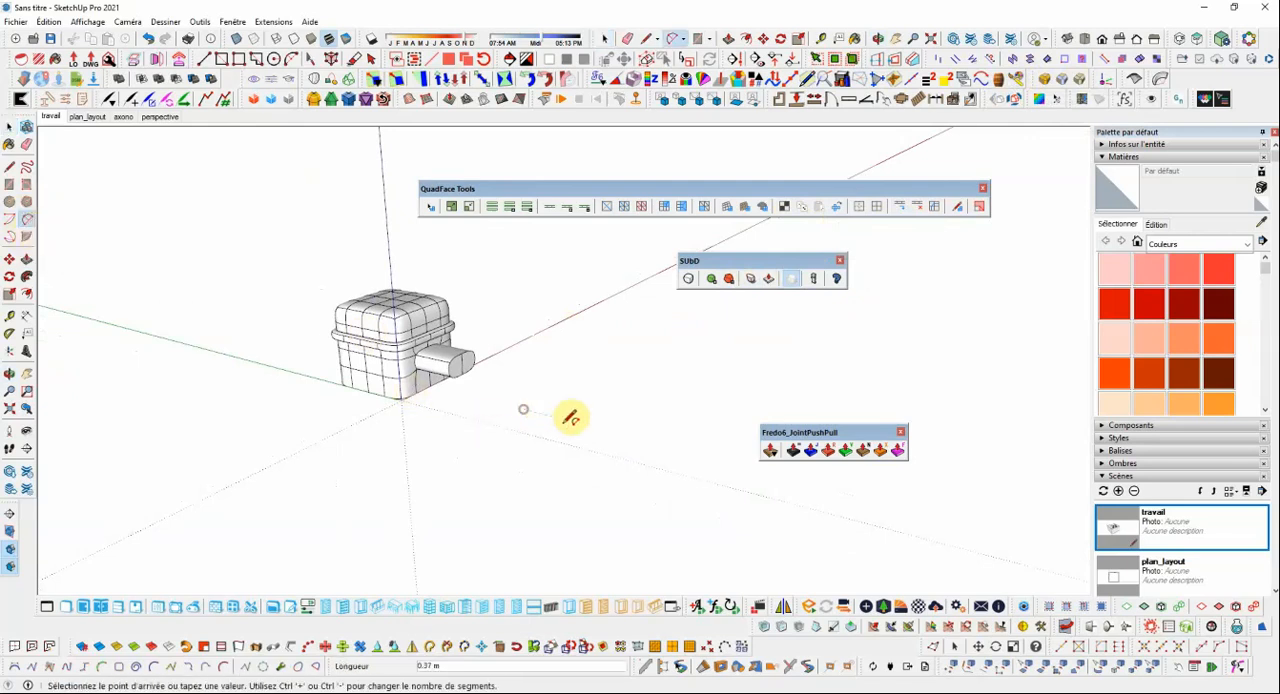
click(664, 441)
click(620, 447)
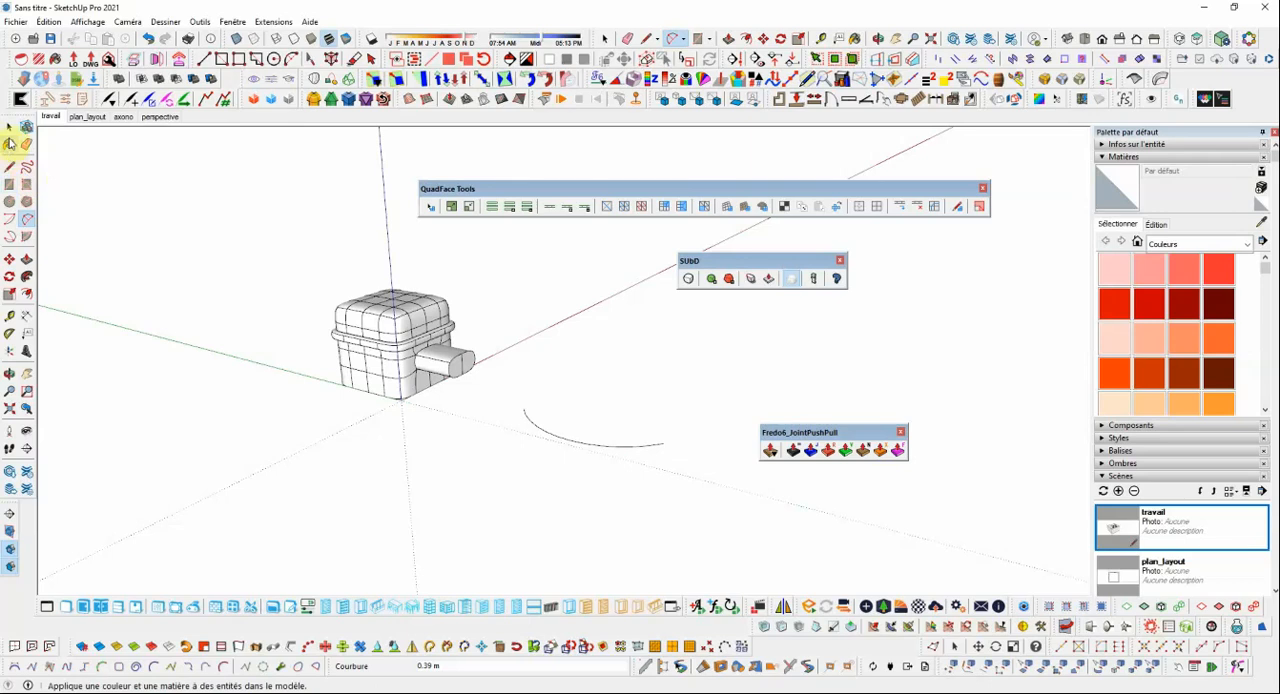
click(9, 128)
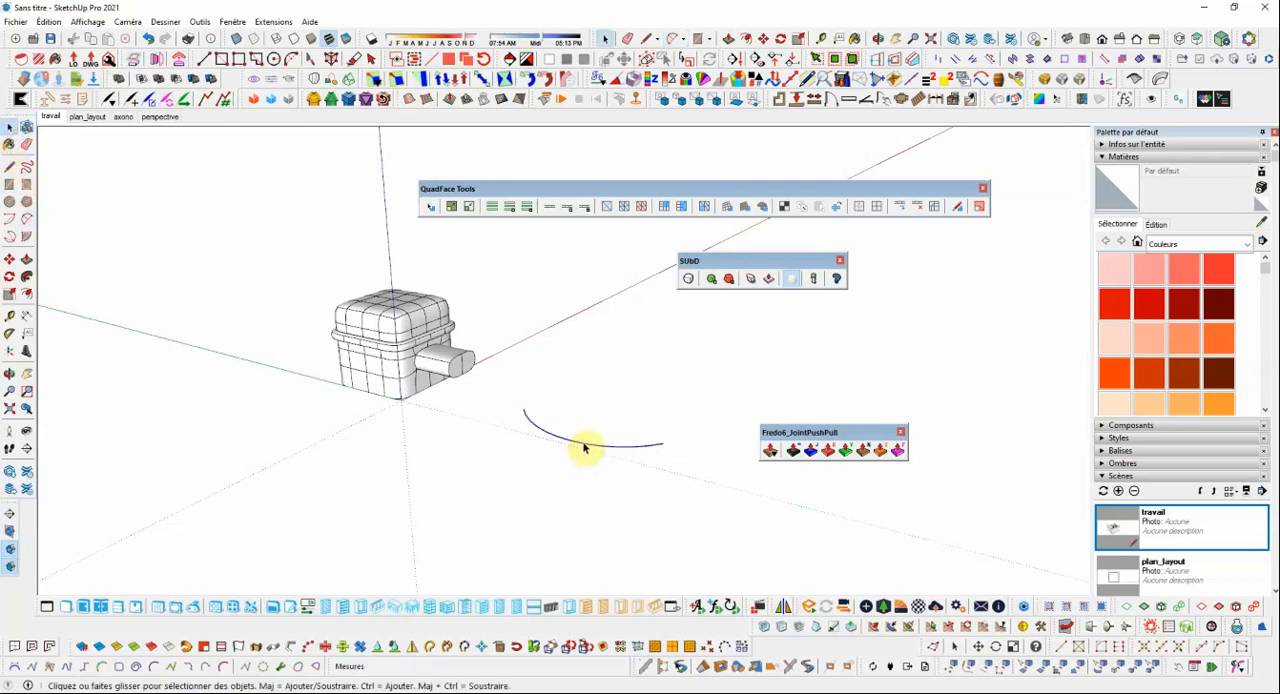
Extrude the arc beside the cube vertically by about 1.20 m with Extrude Lines by Vector to form a curved surface.
click(241, 648)
click(664, 441)
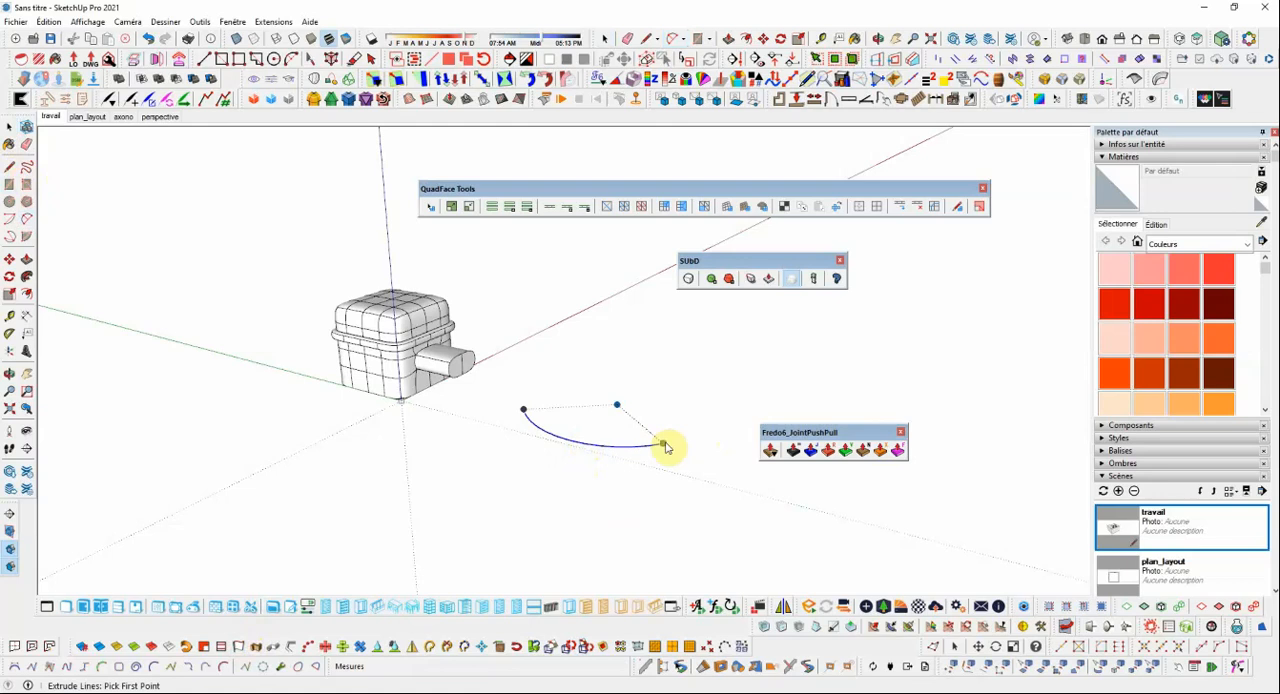
click(668, 325)
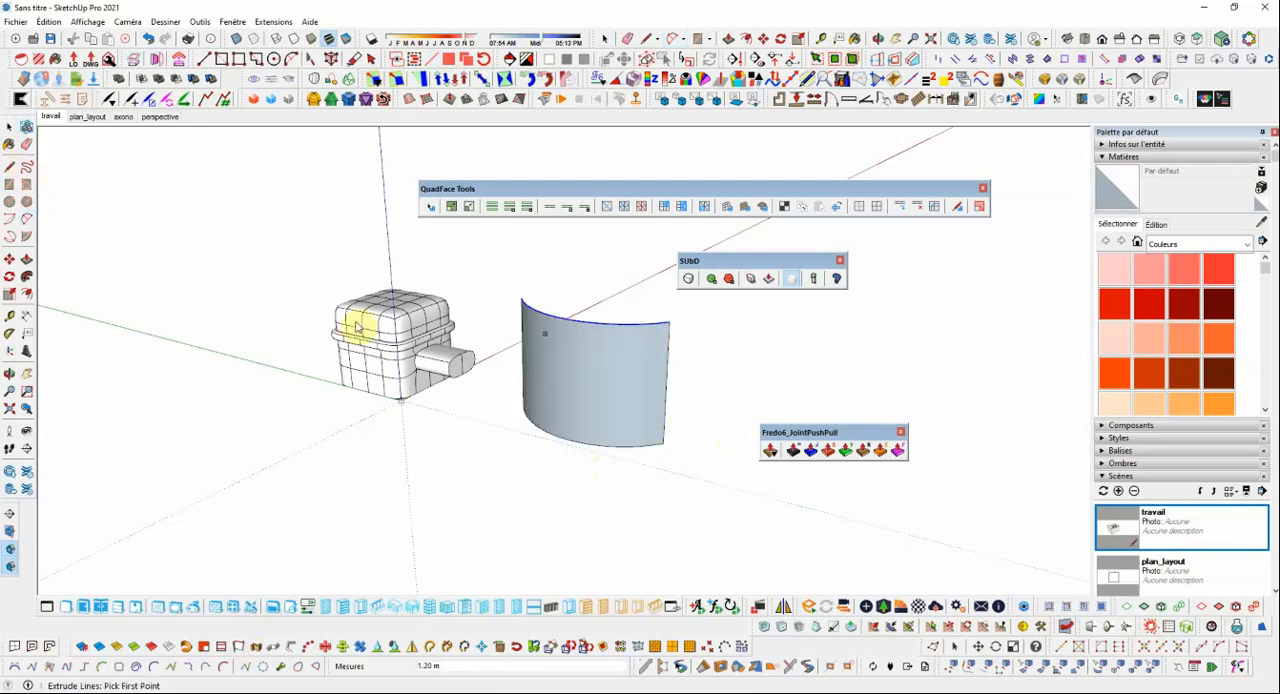
click(732, 409)
click(737, 405)
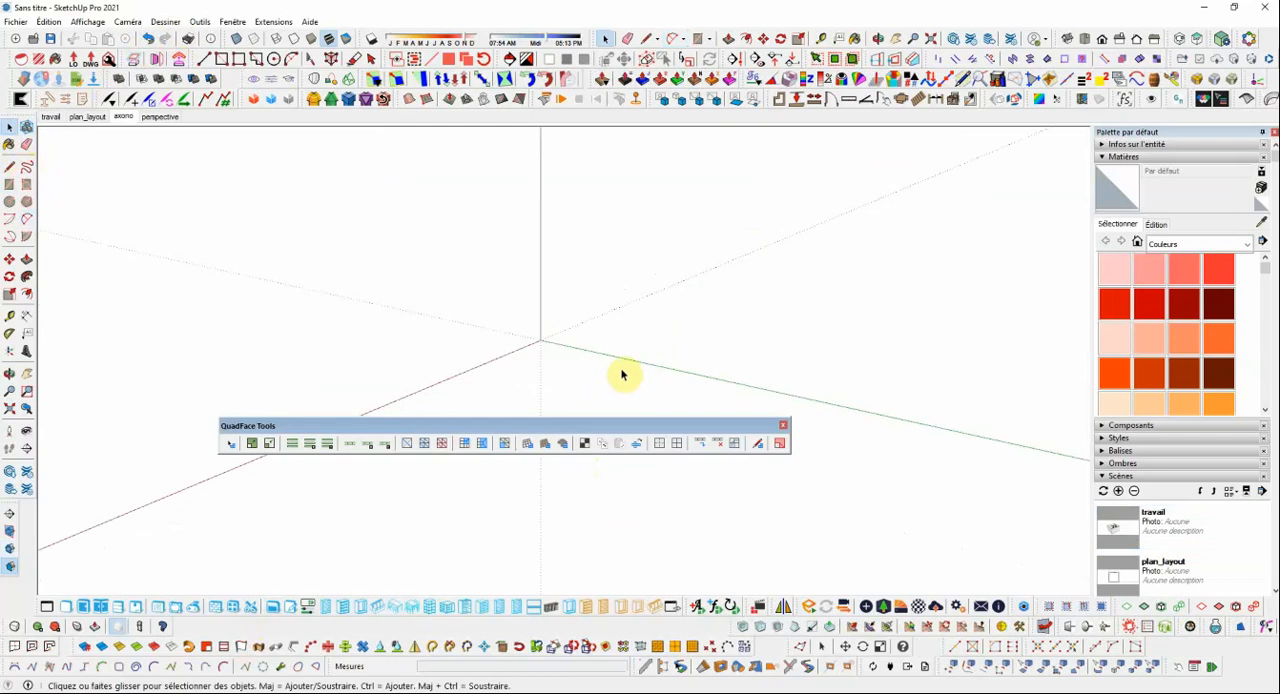
In the empty model, draw a two-point arc crossing the green axis, about 4.1 m across with a bulge of about 1.03 m.
drag(606, 424, 781, 225)
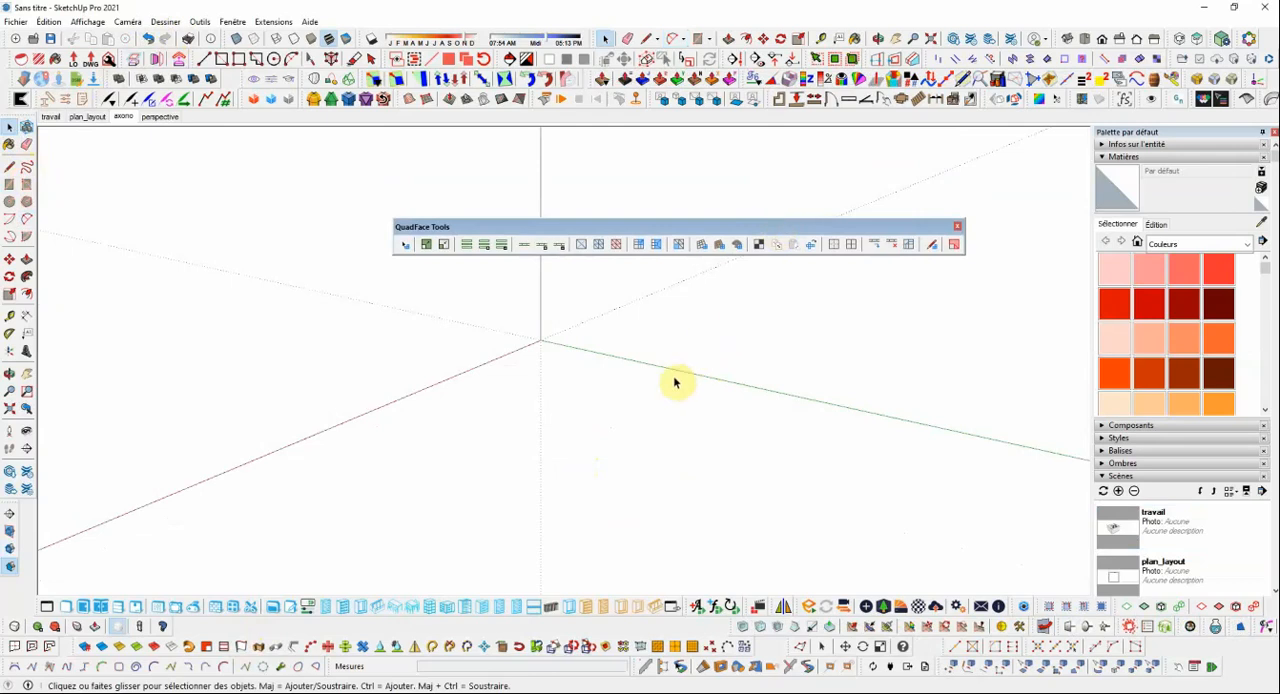
middle_drag(677, 380, 680, 408)
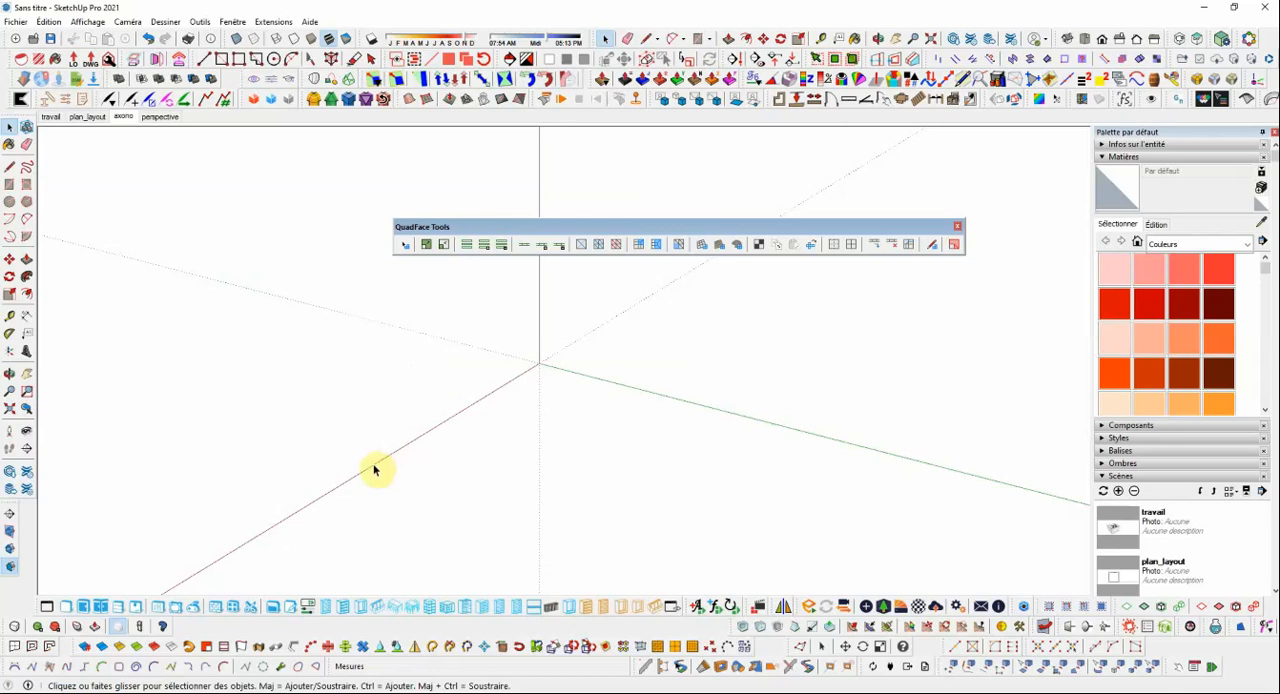
click(27, 220)
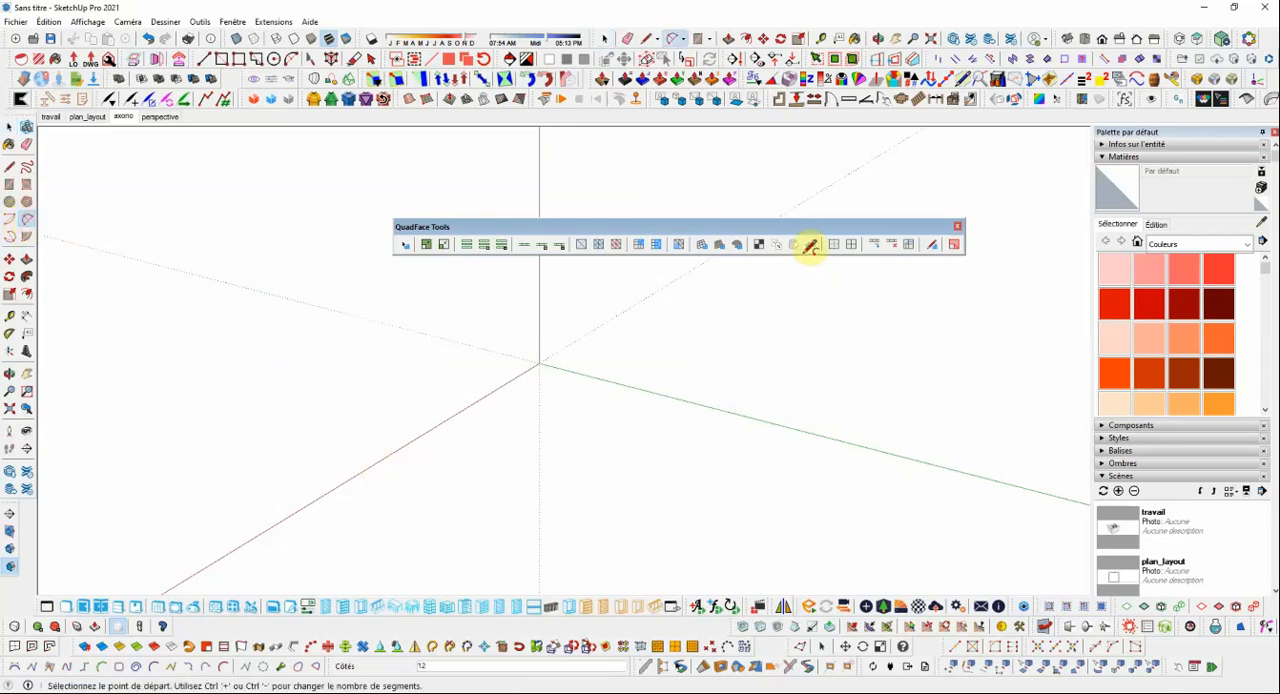
click(655, 371)
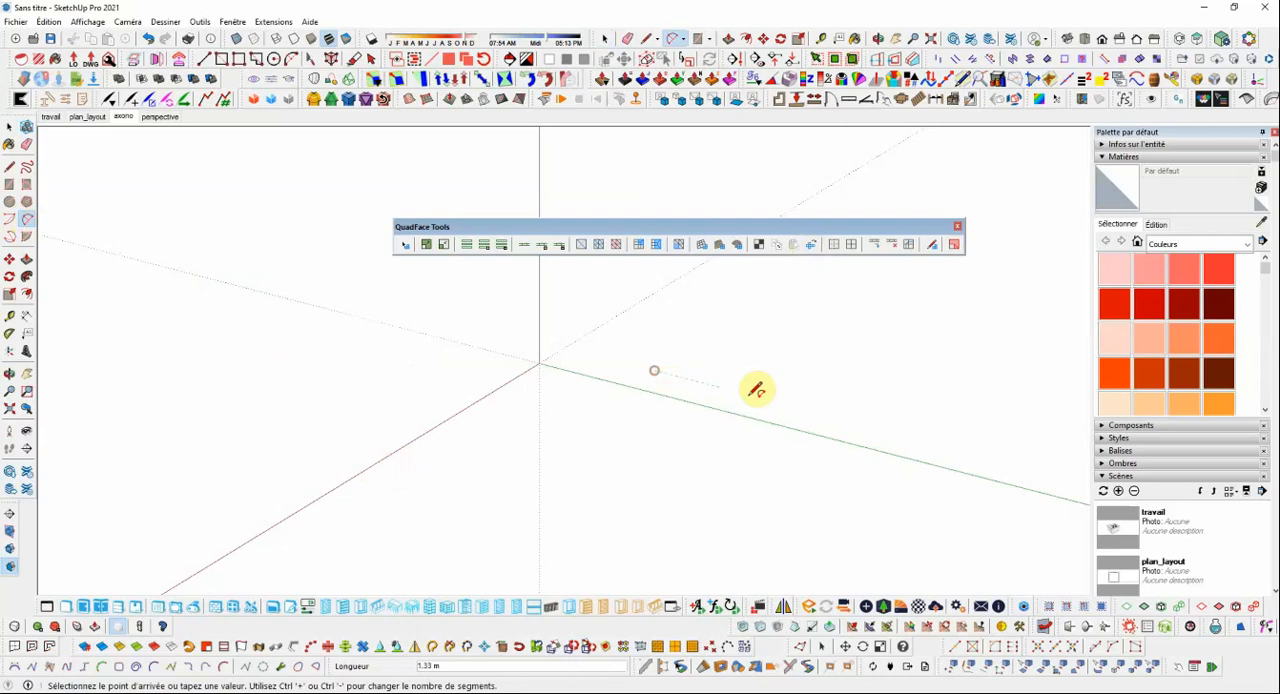
click(863, 426)
click(835, 435)
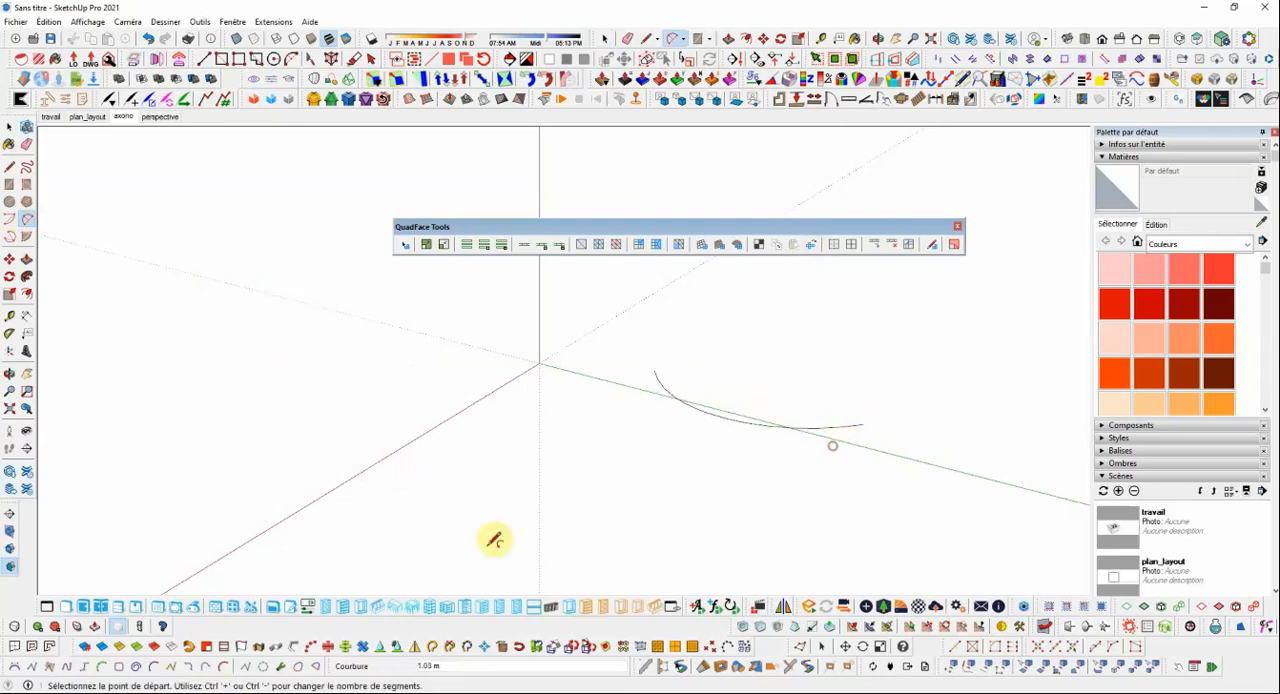
Select the arc crossing the green axis and extrude it vertically into a curved surface with Extrude Lines by Vector.
click(240, 648)
click(668, 381)
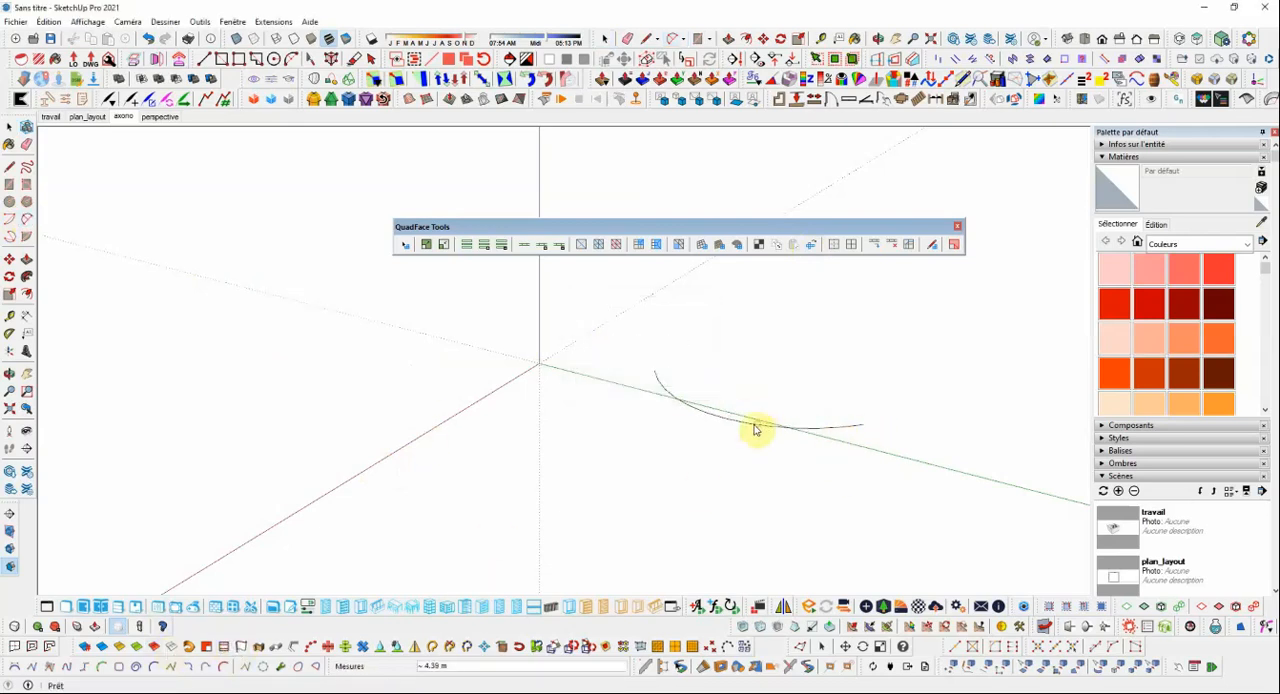
key(space)
click(787, 432)
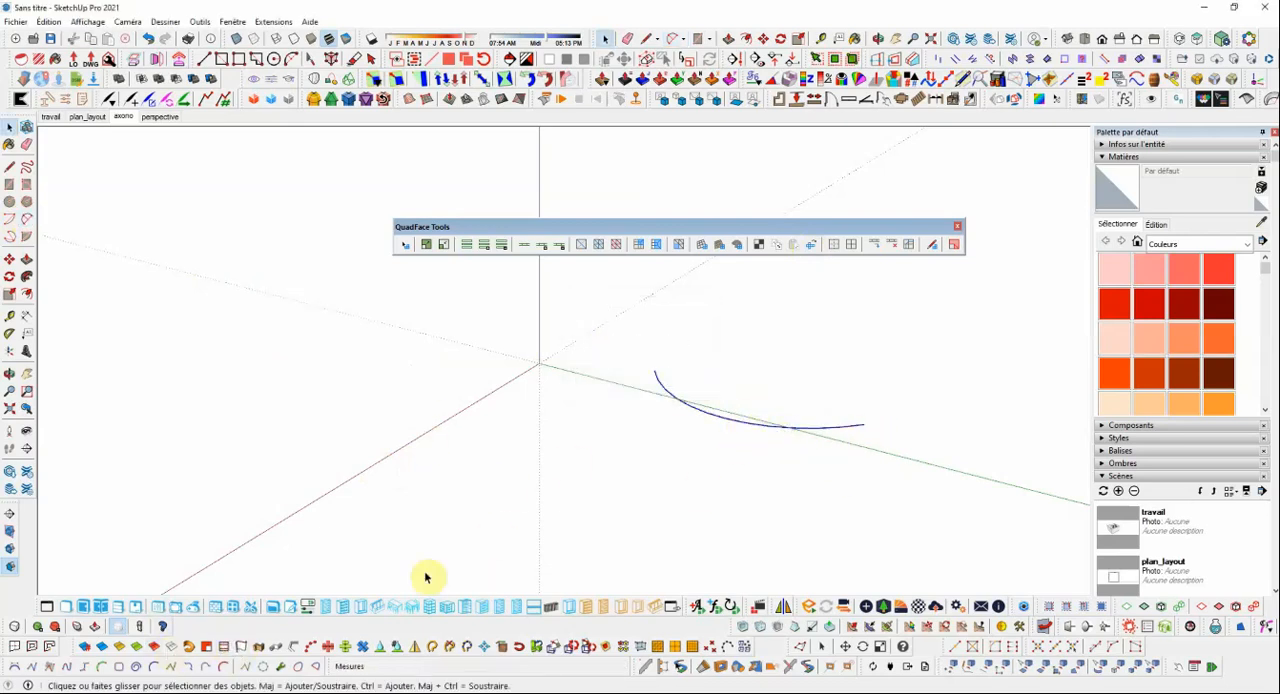
click(240, 648)
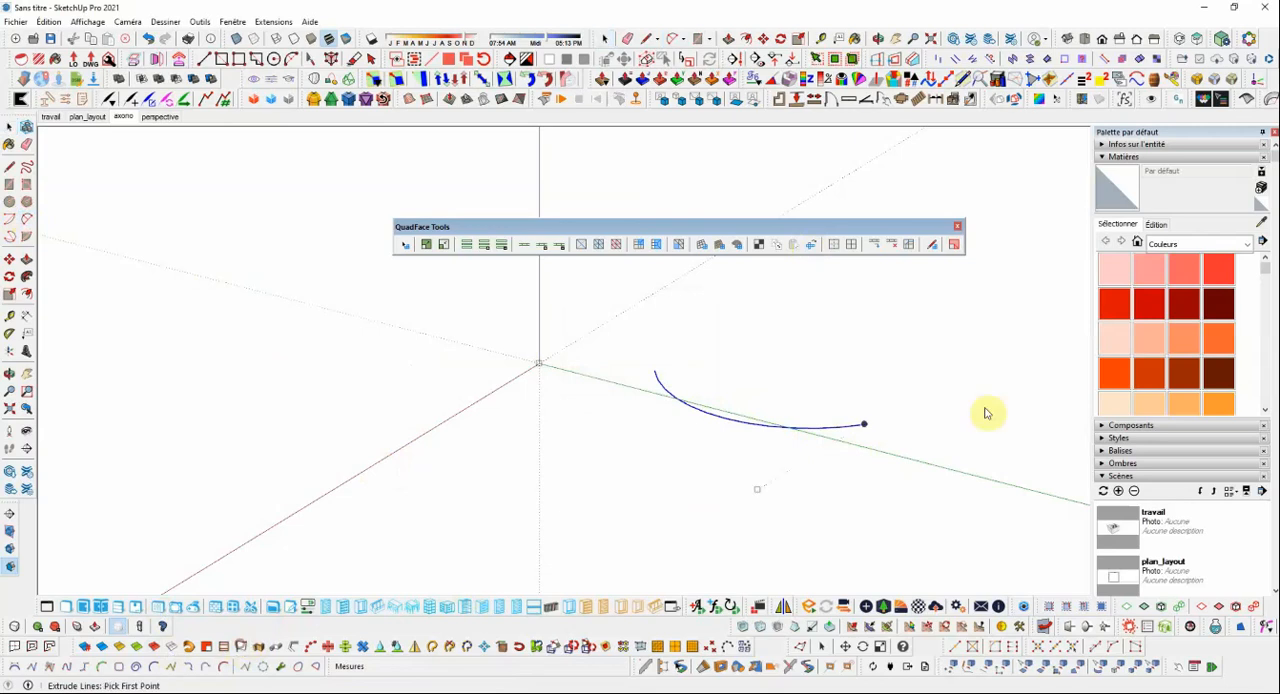
click(866, 427)
click(866, 298)
scroll(705, 488, down, 2)
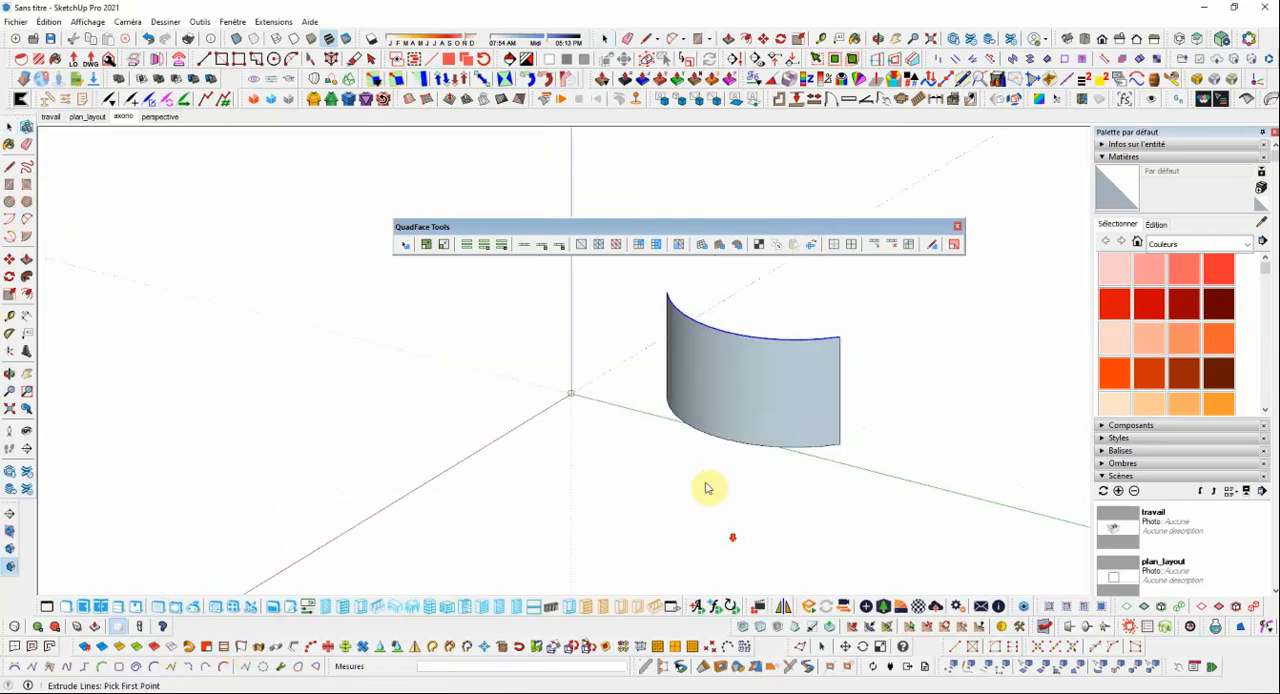
Reverse the faces of the extruded curved surface so that the front sides face outward.
key(space)
click(808, 400)
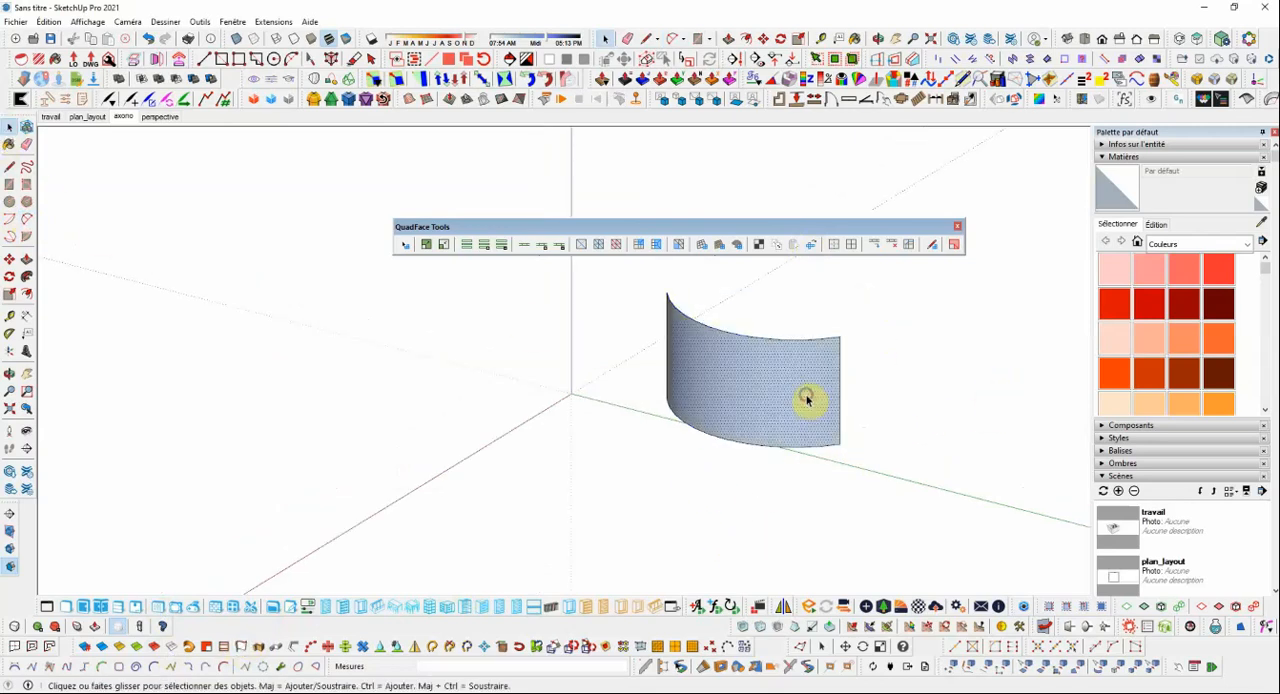
right_click(808, 400)
click(845, 159)
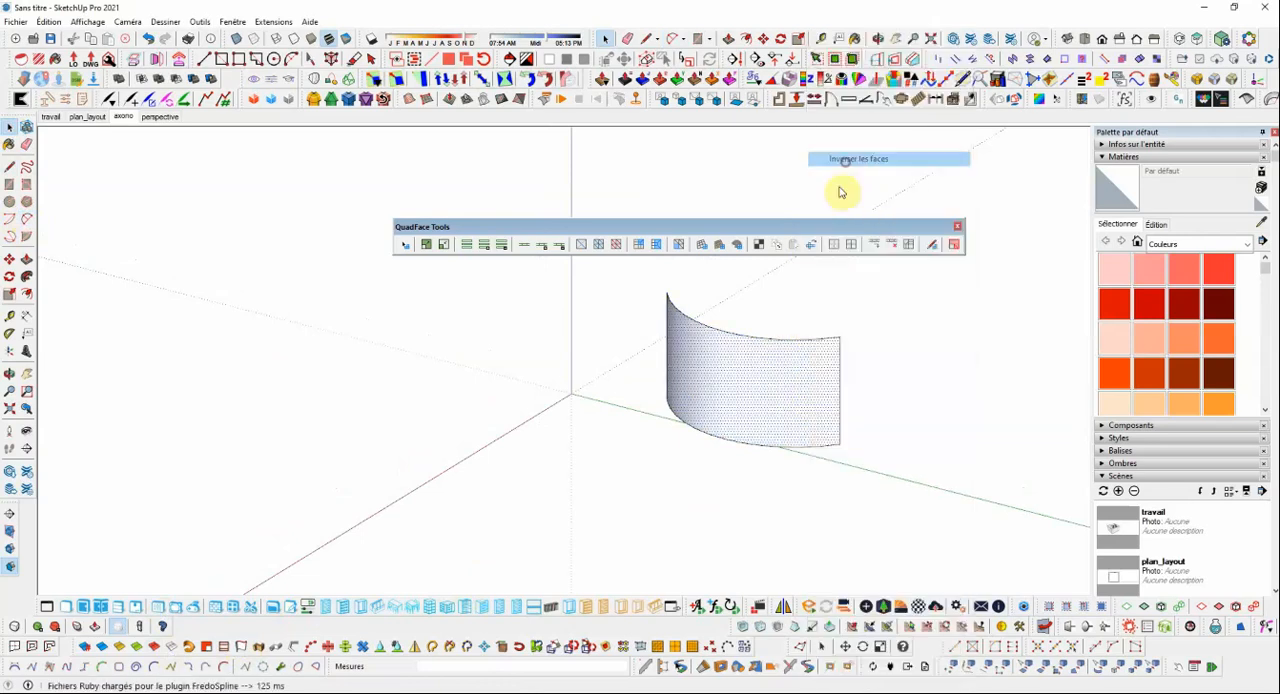
Unwrap the whole curved surface with Unwrap UV Grid, using a bottom edge for U and the adjoining vertical edge for V, and place the flat mesh in front.
click(731, 373)
scroll(760, 382, up, 2)
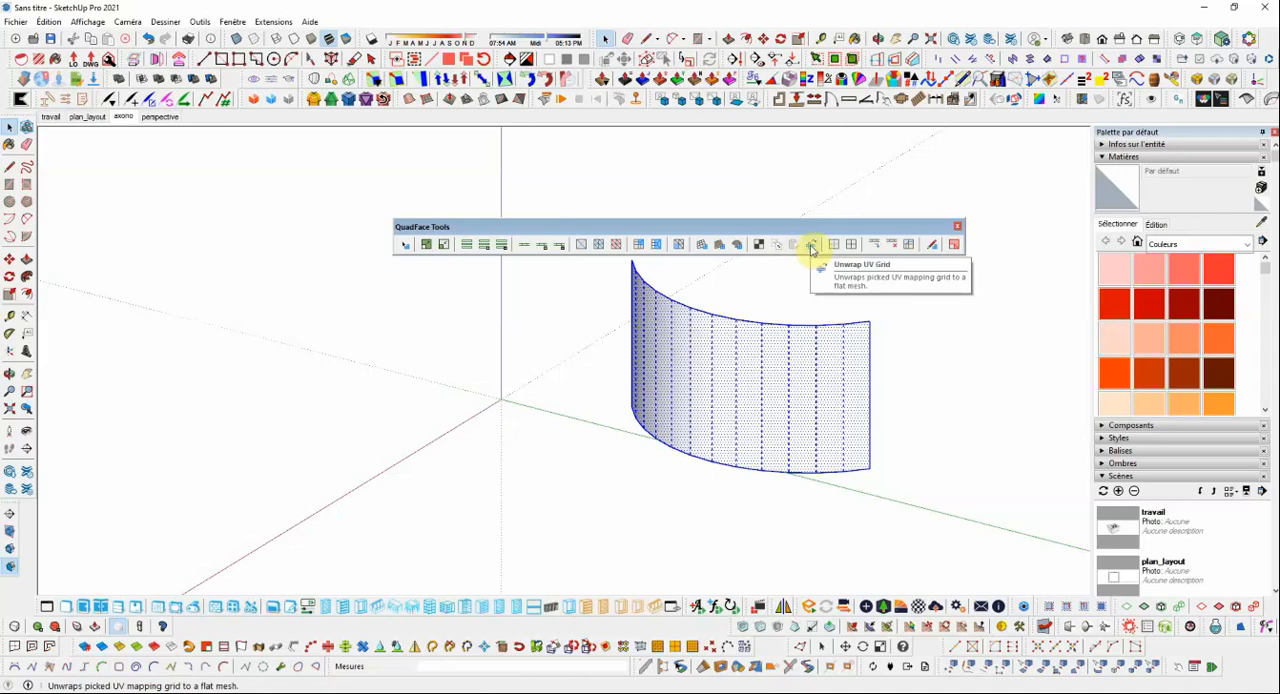
click(811, 249)
scroll(845, 483, up, 3)
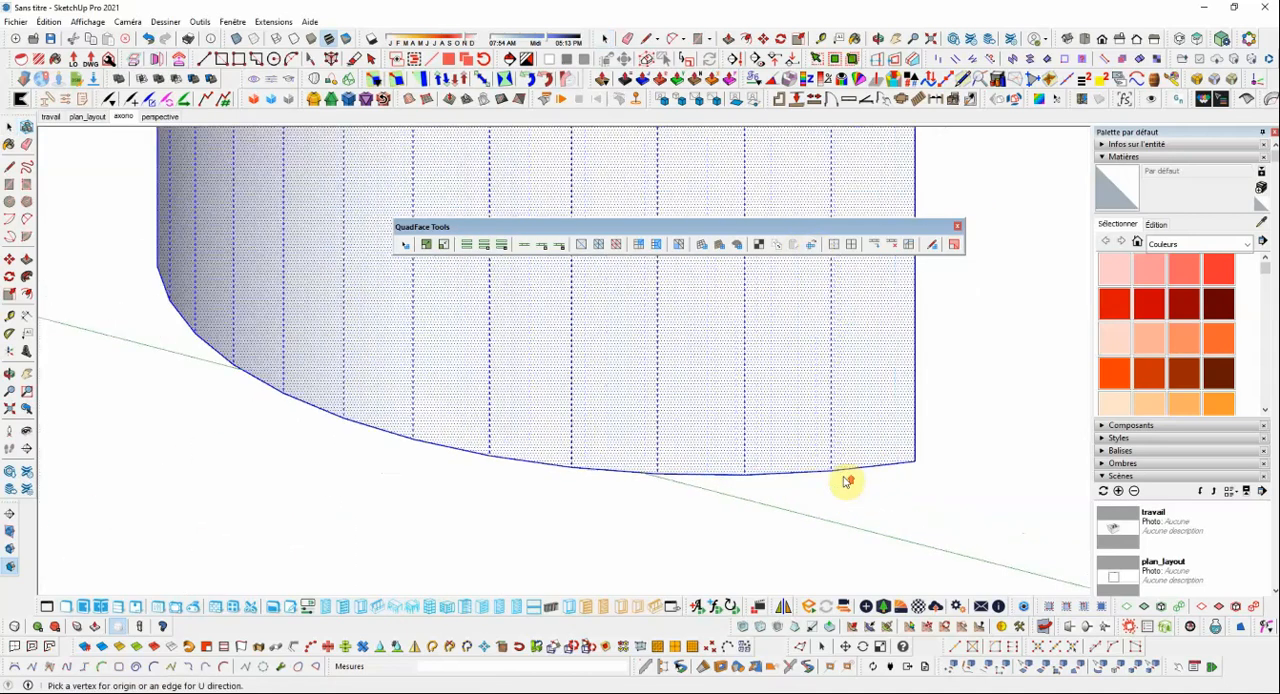
click(806, 474)
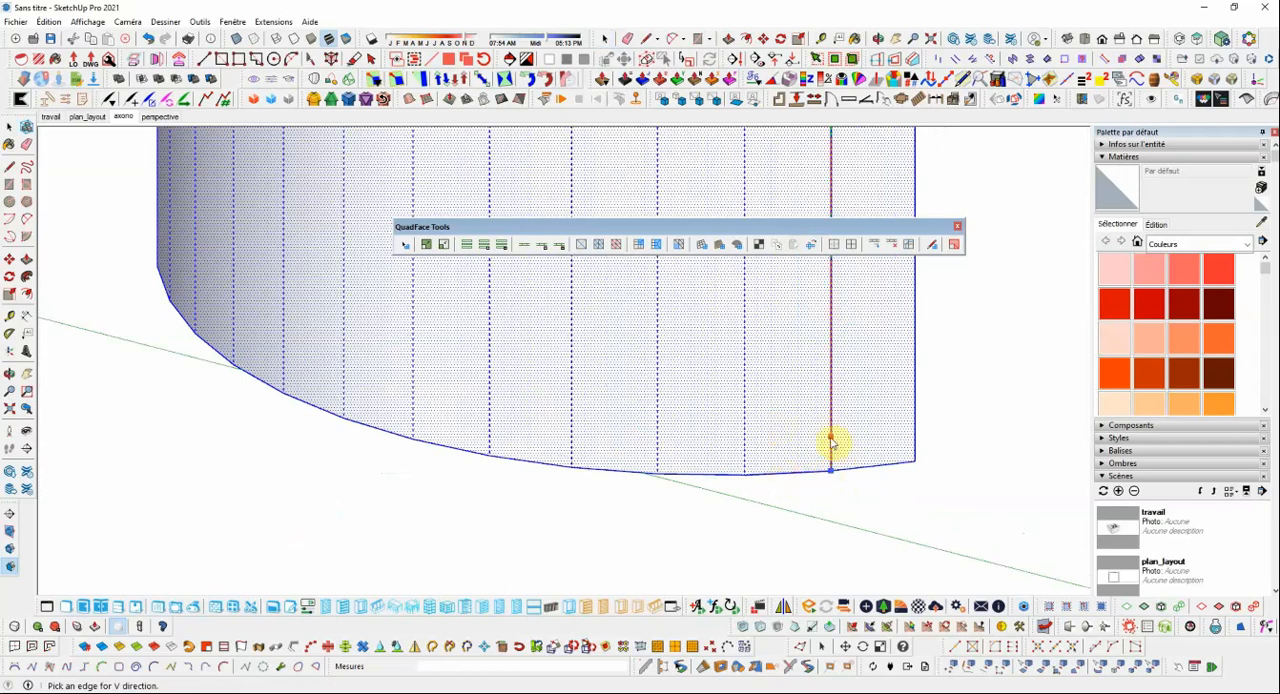
click(830, 438)
scroll(790, 415, down, 5)
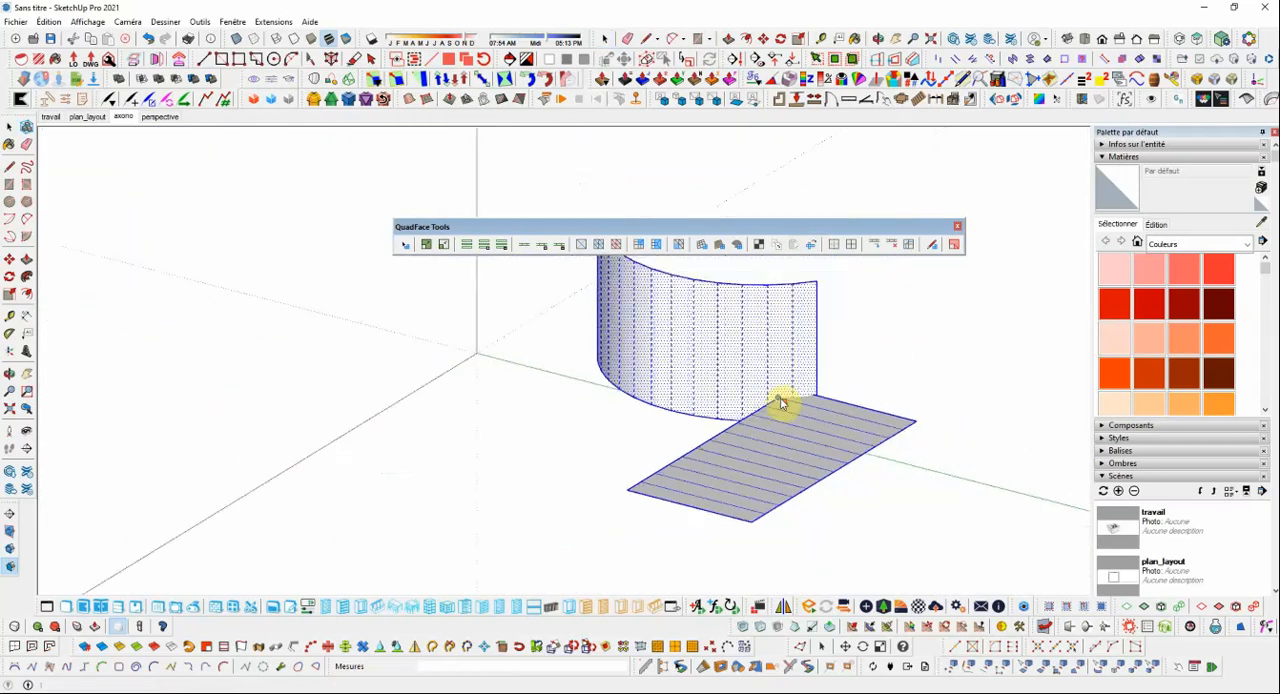
click(700, 452)
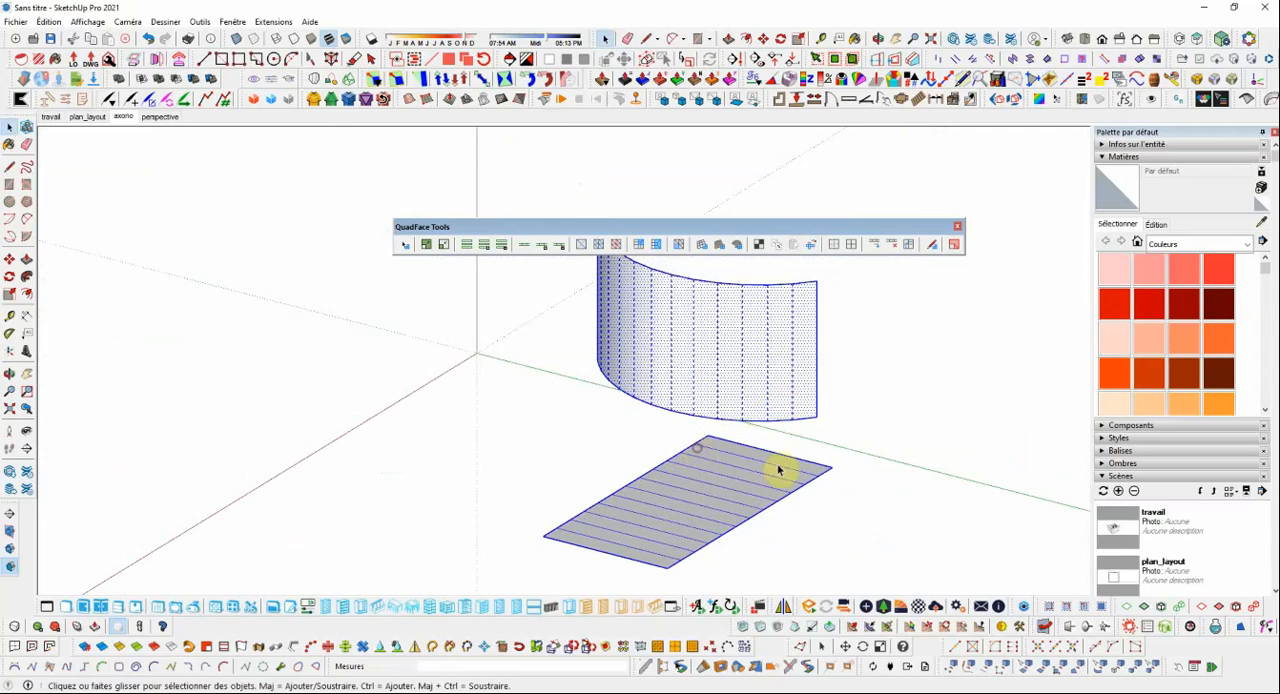
middle_drag(806, 340, 835, 398)
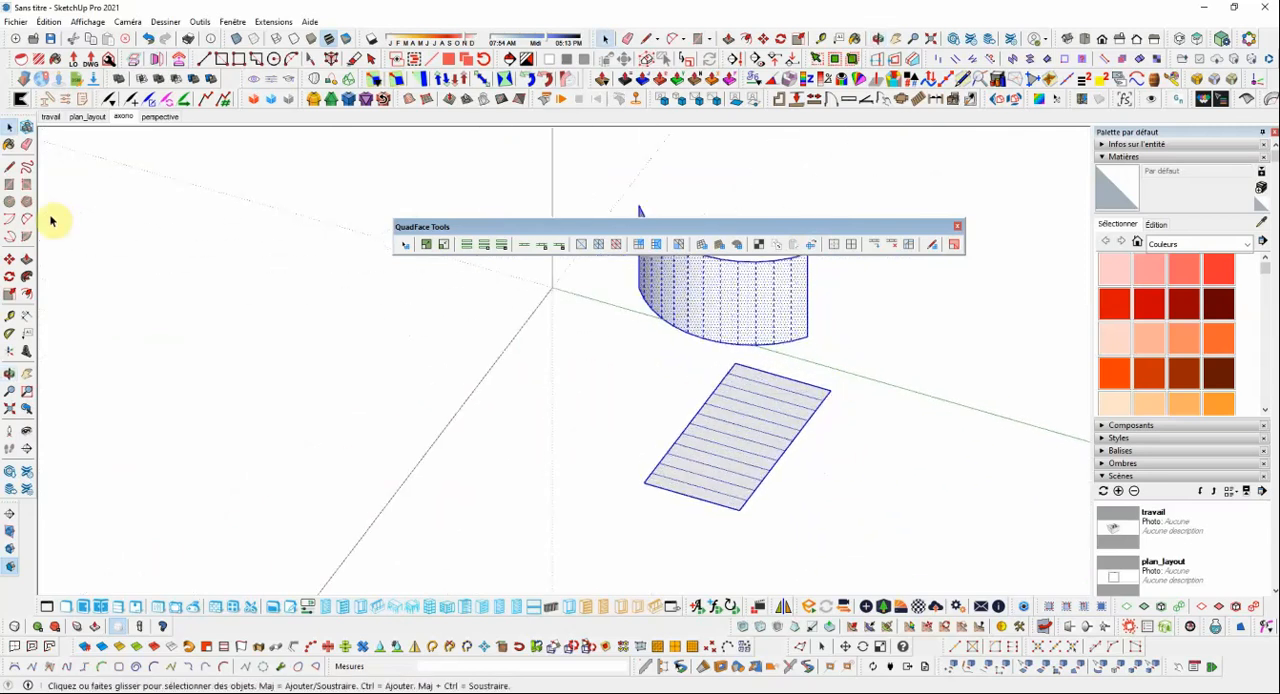
Rotate the flat unwrapped mesh 90° about its corner nearest the green axis so its length runs along that axis.
click(10, 284)
key(space)
click(772, 435)
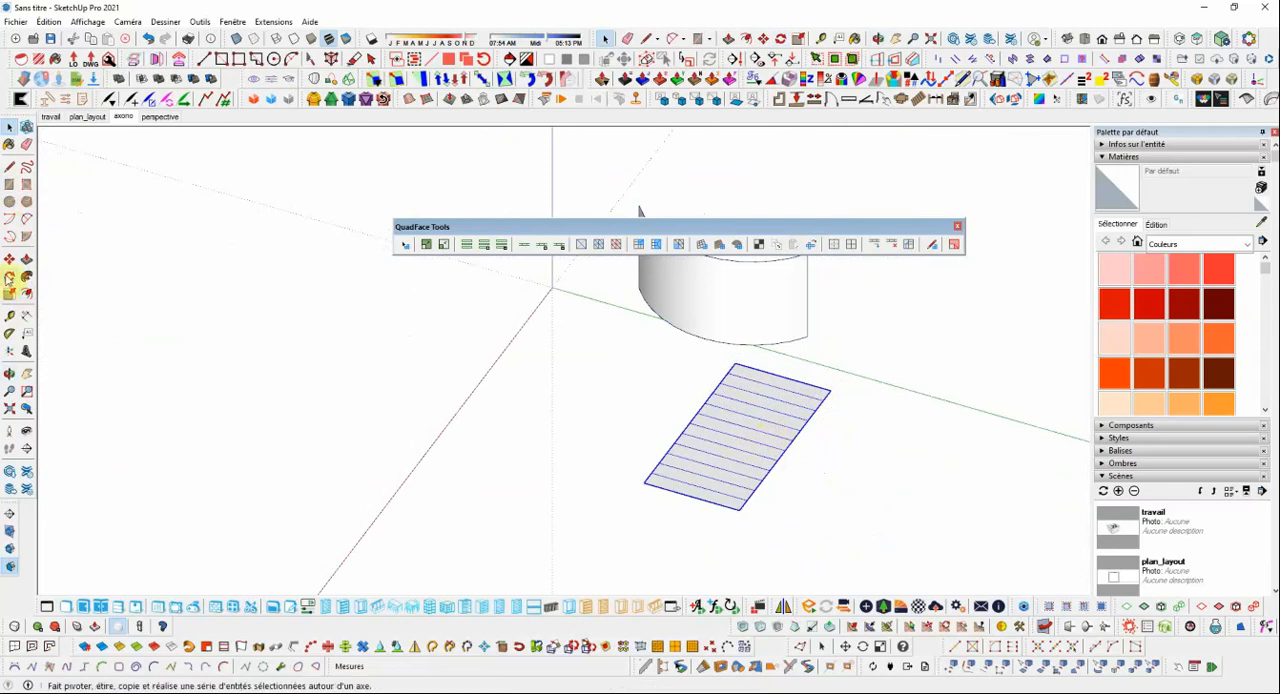
key(q)
click(834, 388)
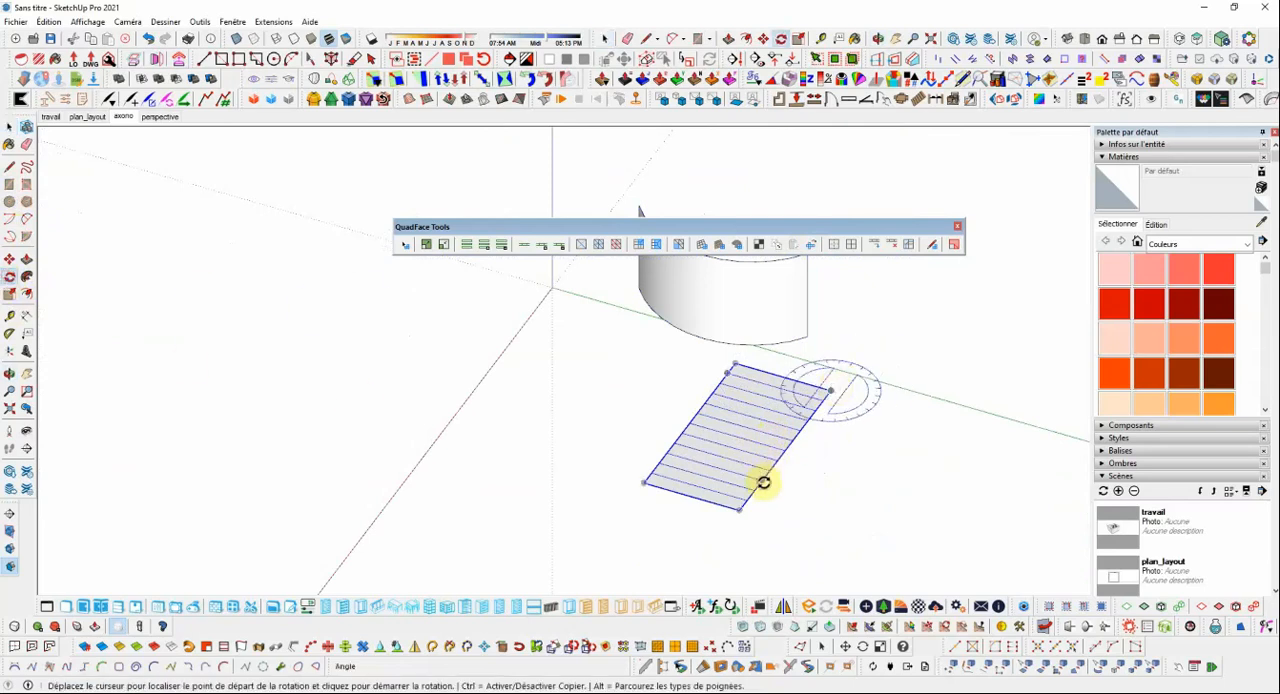
click(763, 483)
click(623, 330)
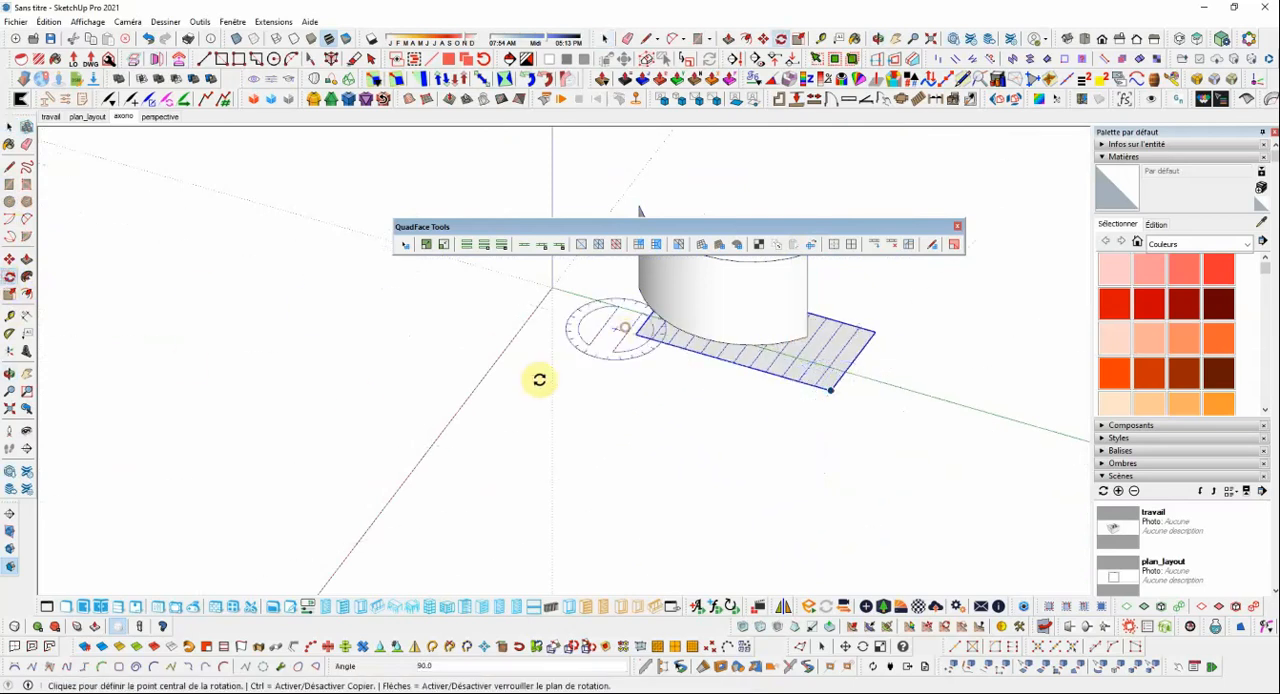
Move the rotated flat mesh about 4.21 m out in front of the curved surface, clear of it, and deselect it.
click(9, 259)
click(893, 414)
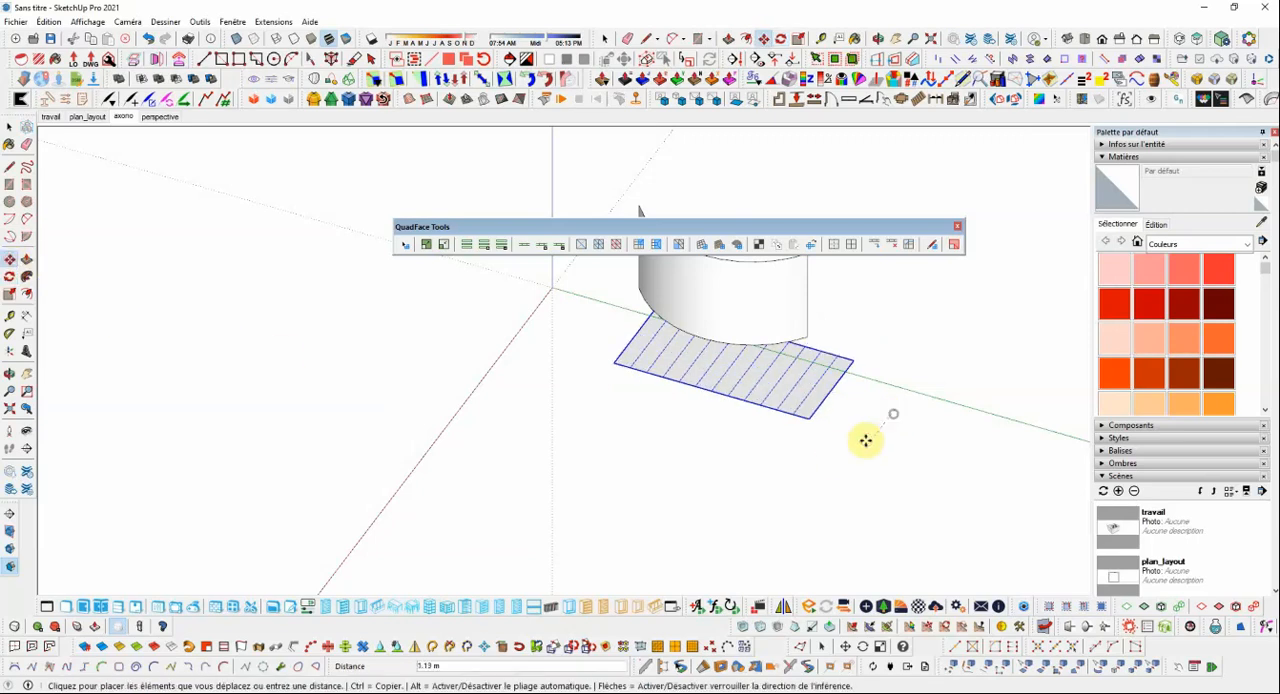
click(811, 514)
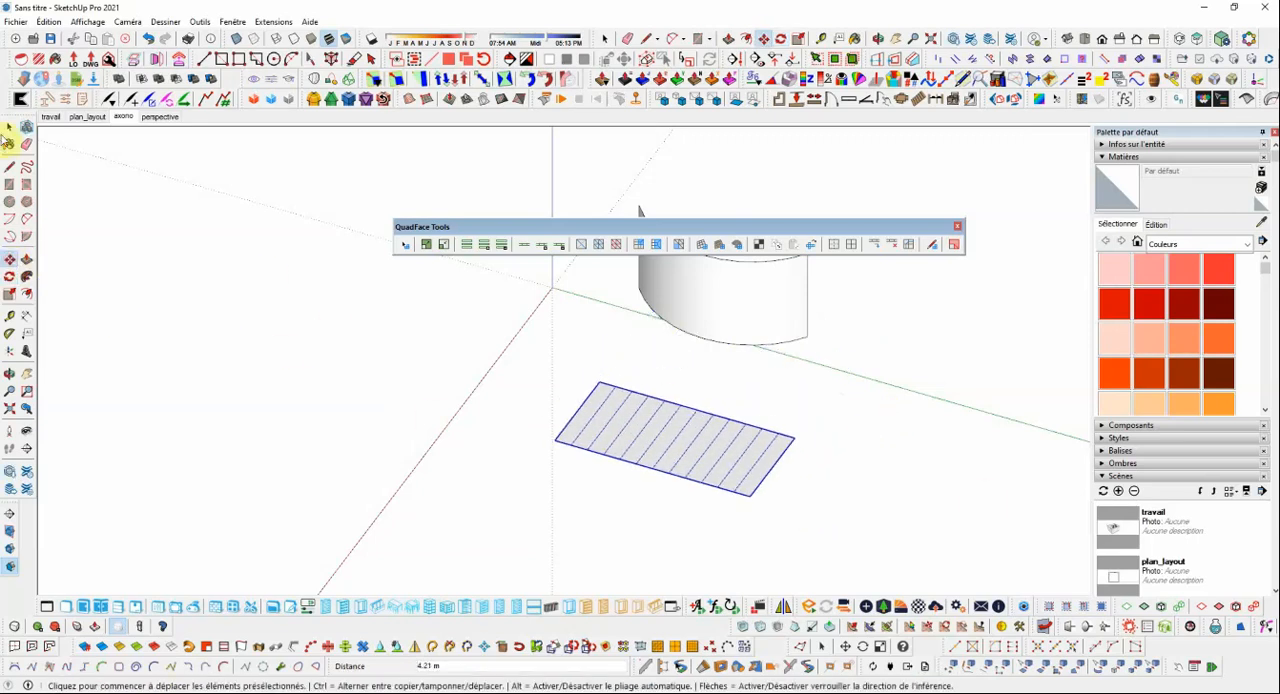
click(9, 127)
click(843, 497)
Examine the curved surface and its flat unwrapped mesh side by side from the front.
middle_drag(843, 495, 686, 371)
scroll(790, 437, down, 5)
scroll(905, 374, up, 3)
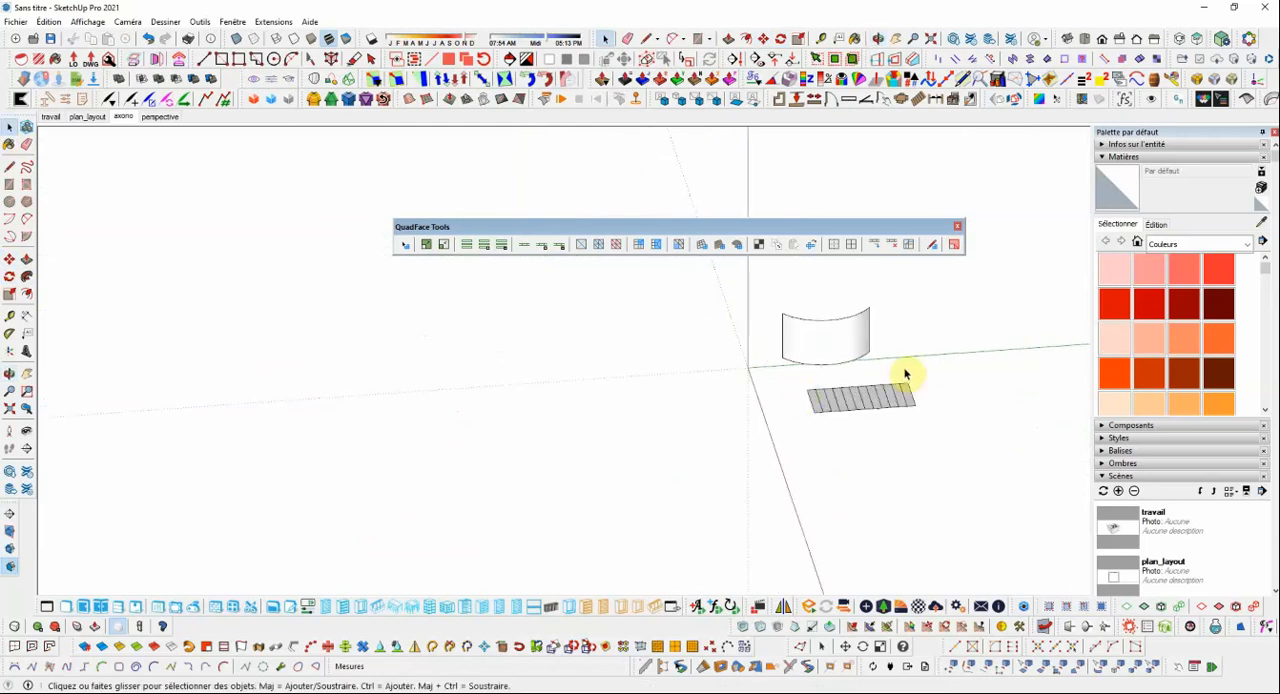
scroll(990, 333, up, 3)
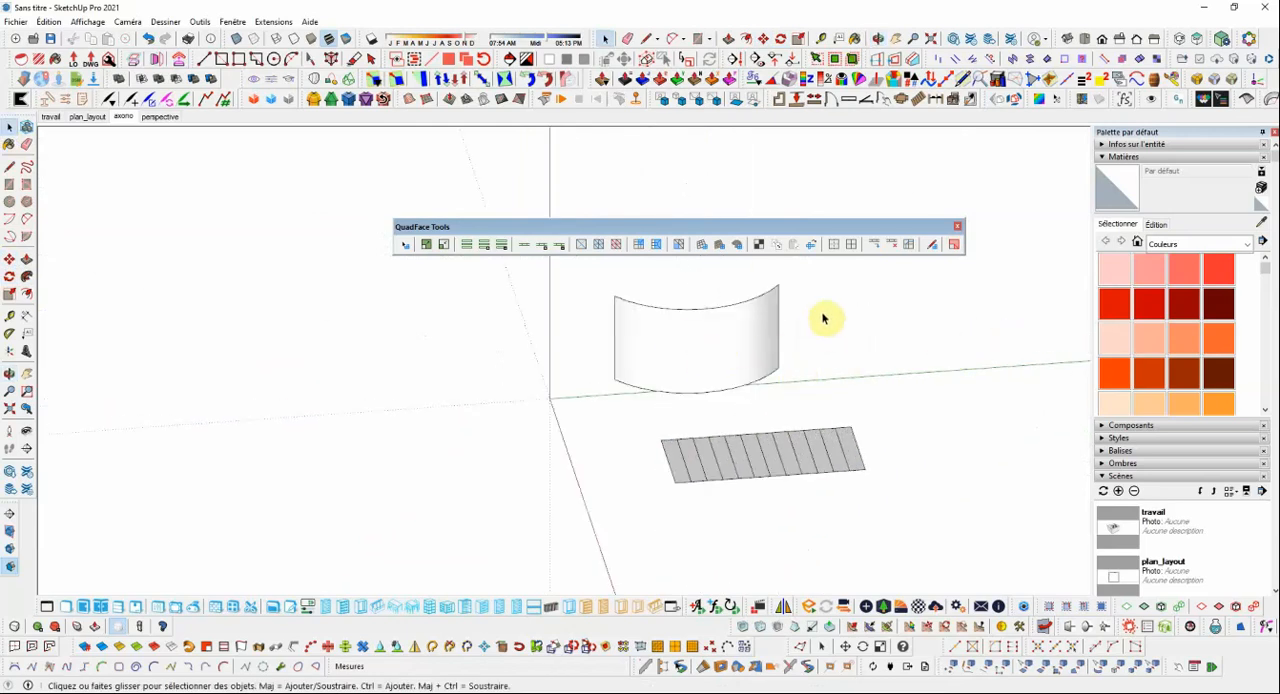
drag(780, 240, 765, 182)
middle_drag(772, 352, 625, 313)
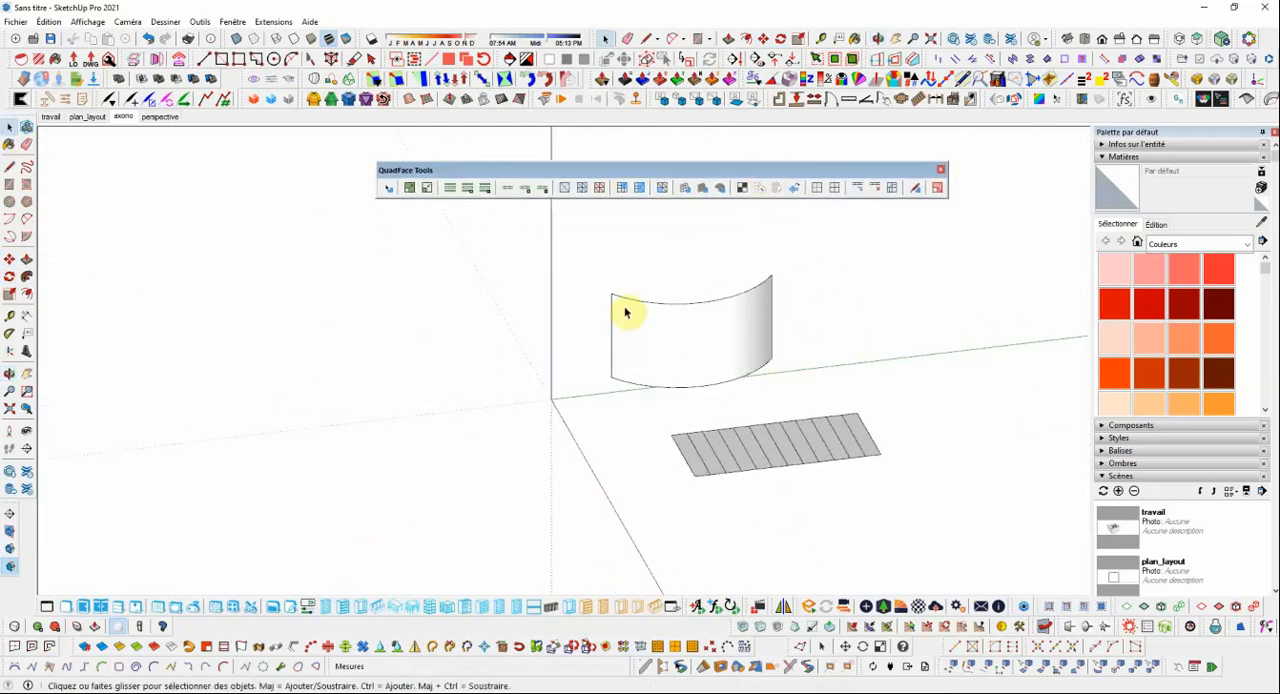
scroll(626, 316, up, 2)
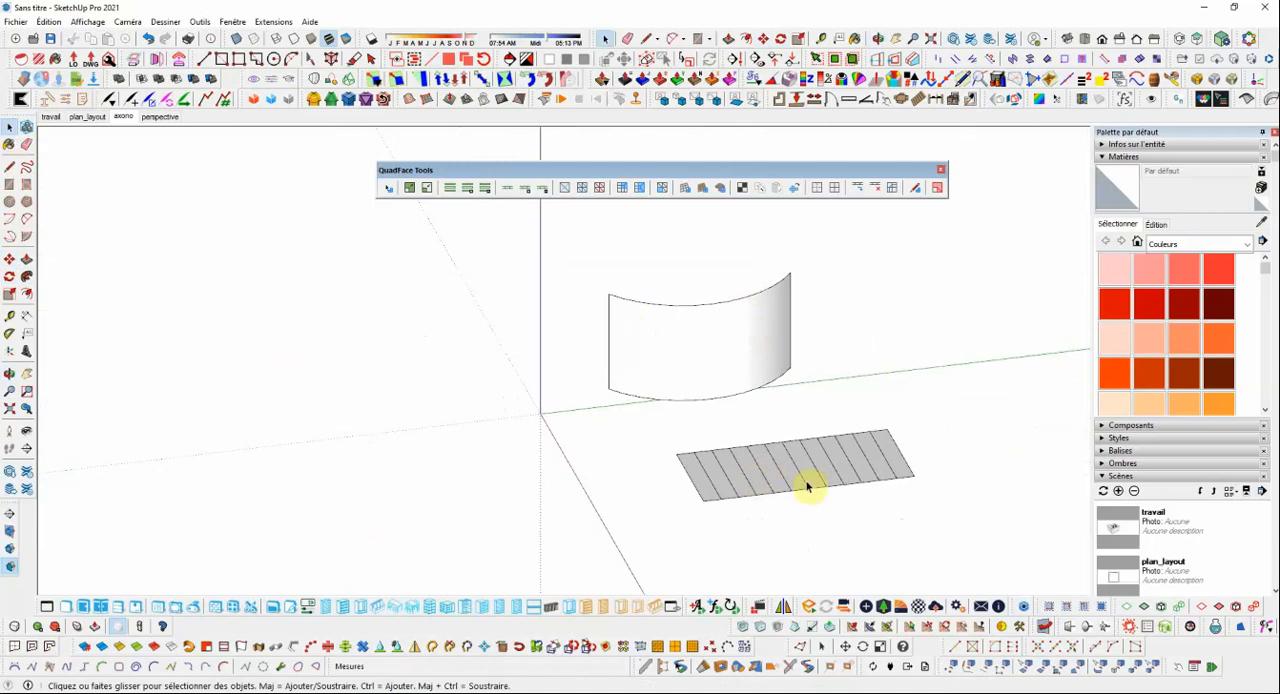
middle_drag(765, 440, 712, 398)
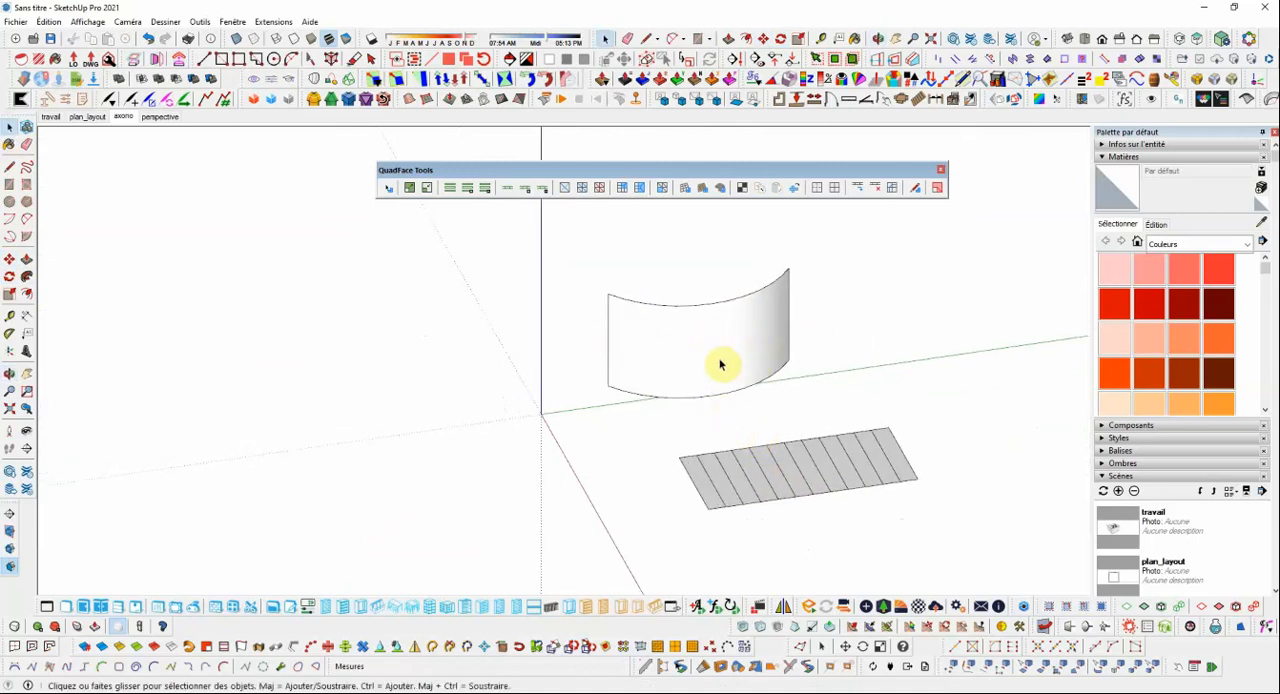
mouse_move(669, 360)
middle_down()
mouse_move(686, 368)
mouse_move(671, 366)
middle_up()
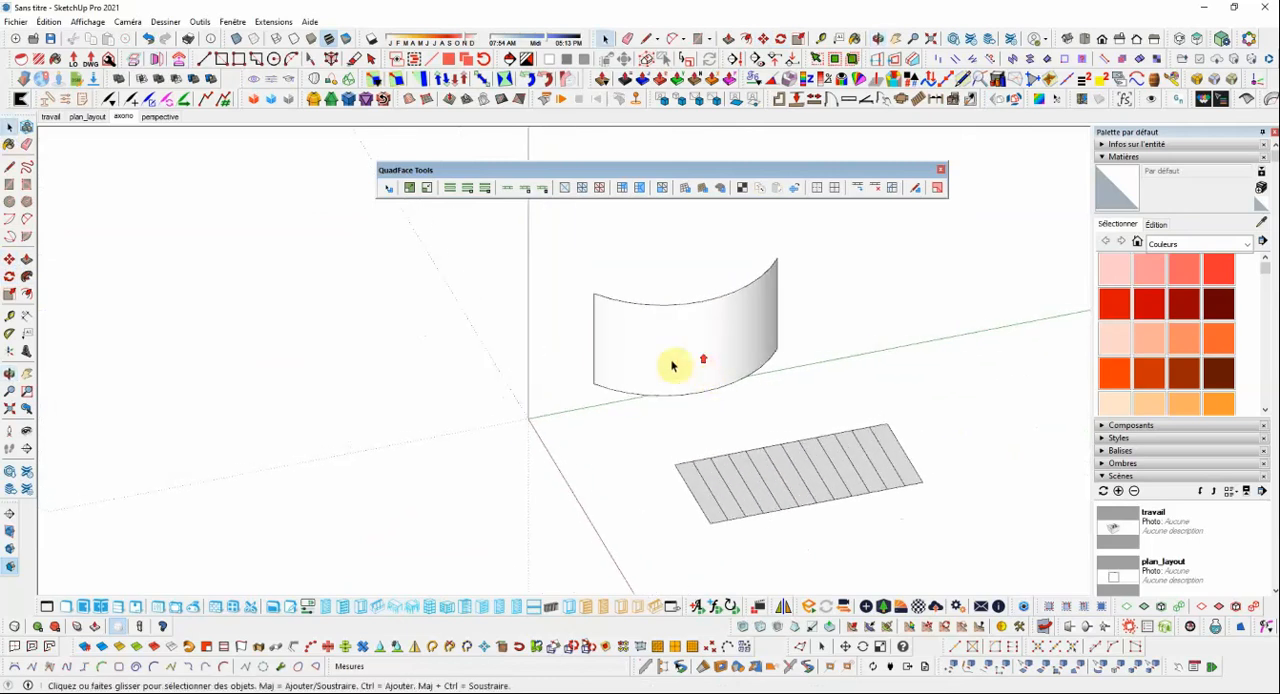
scroll(672, 374, down, 1)
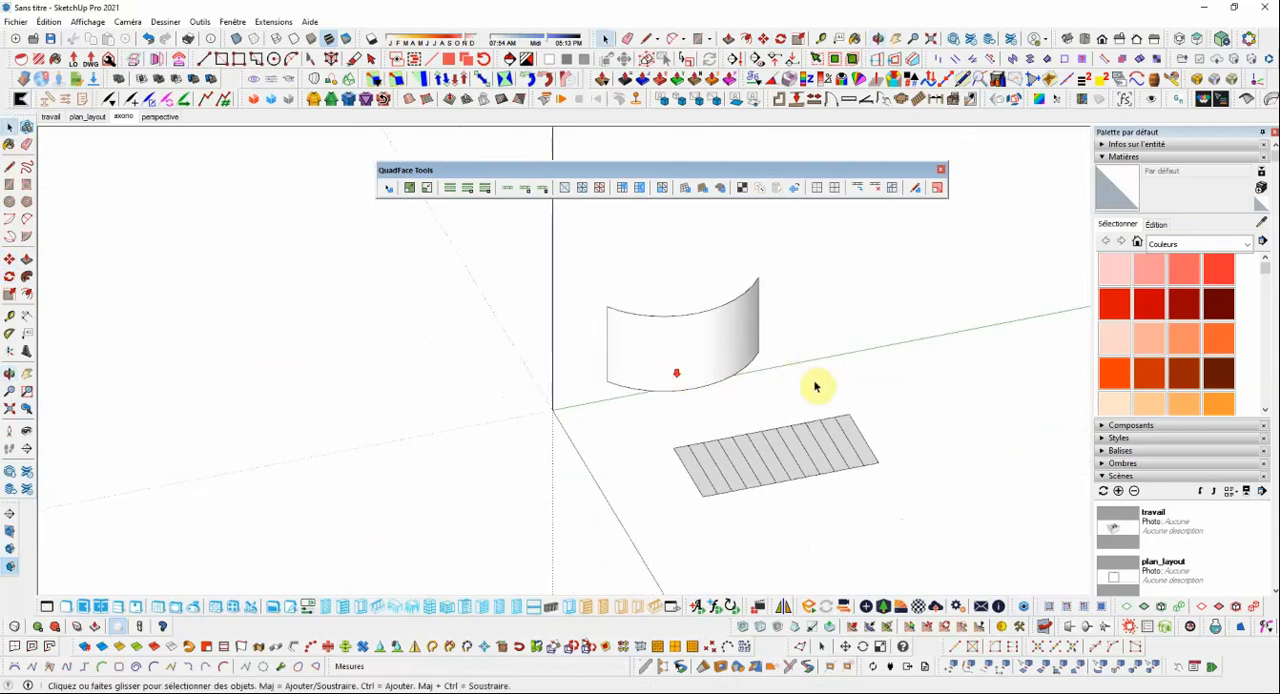
scroll(926, 497, up, 1)
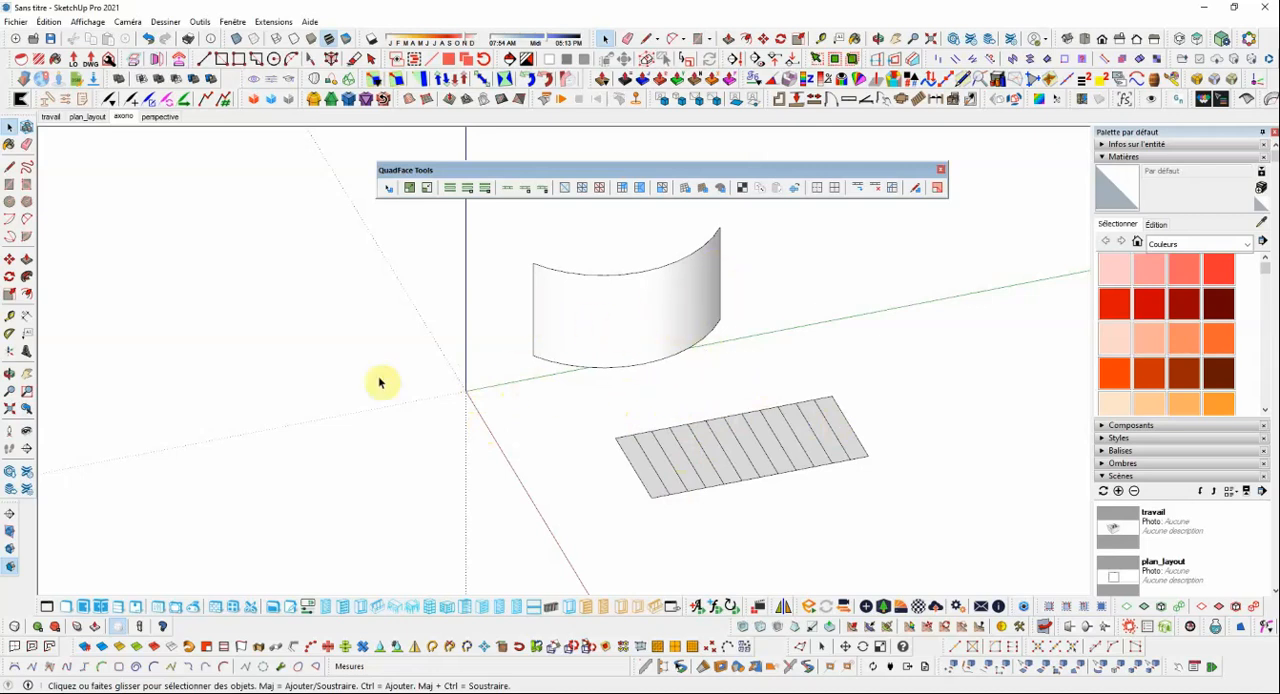
Create the extruded 3D text "sketchup" in Gill Sans Ultra Bold Condensed, 0.25 m high and 0.03 m thick, and place it on the flat mesh.
click(26, 350)
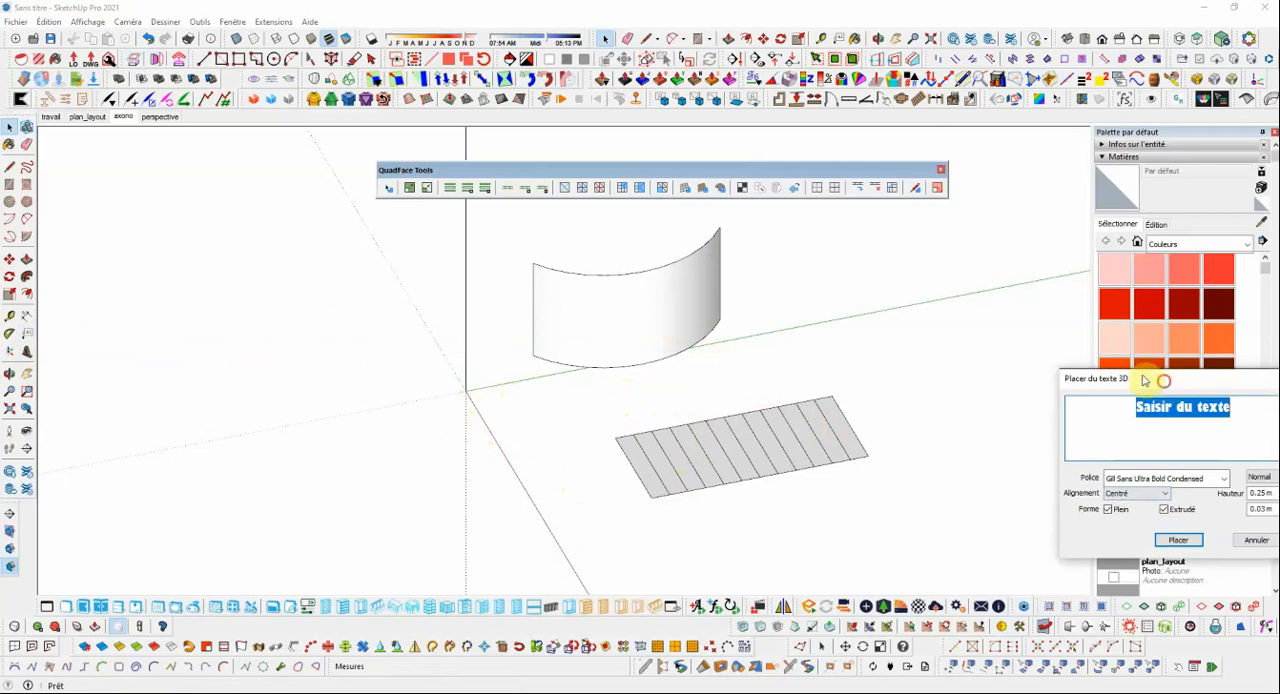
drag(1145, 380, 965, 252)
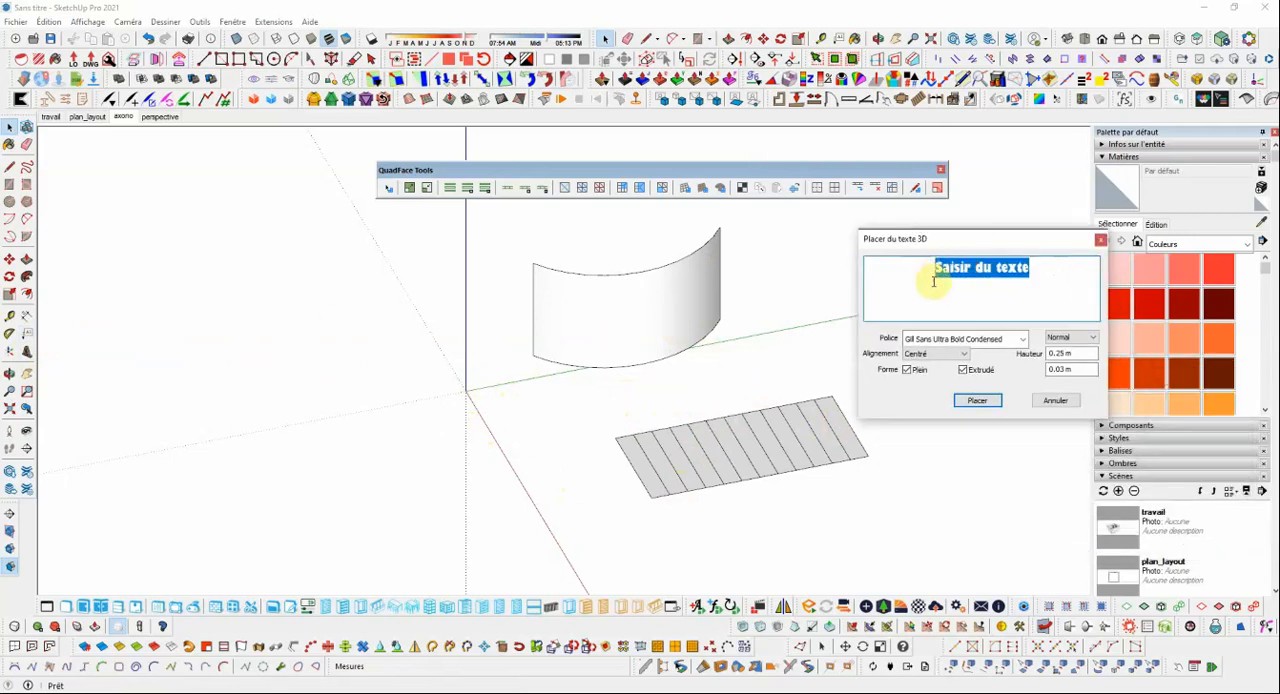
text(S)
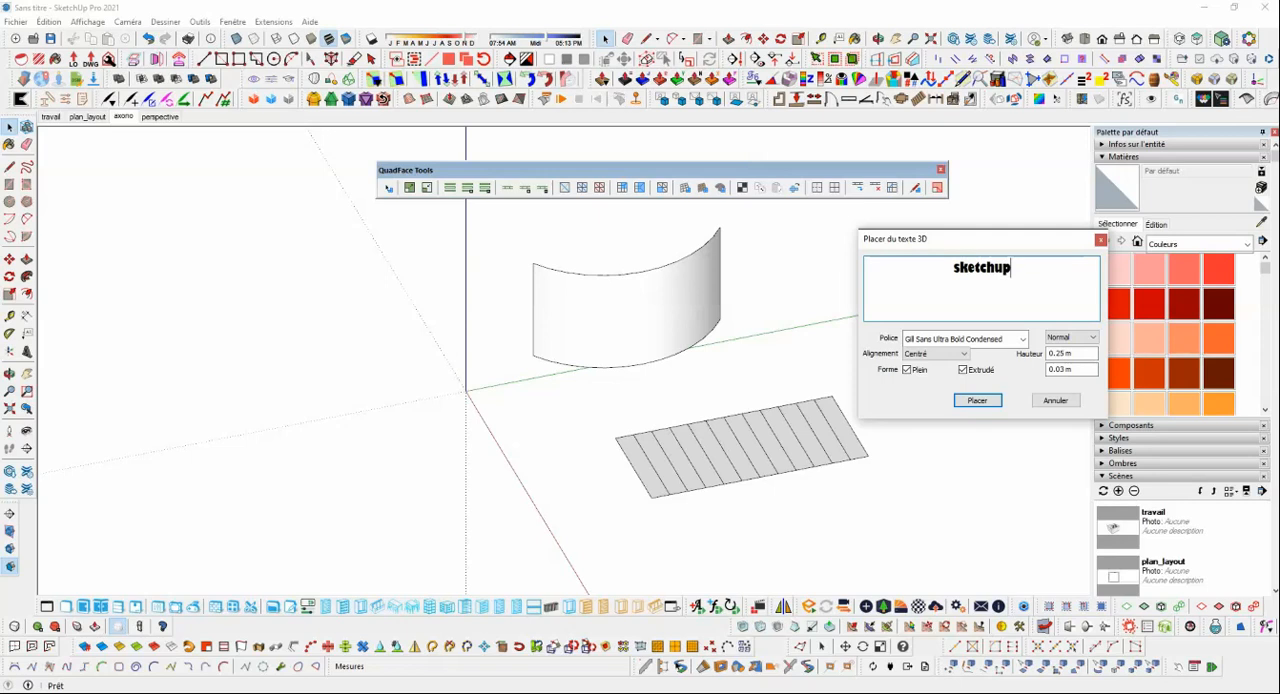
click(977, 401)
scroll(749, 434, up, 3)
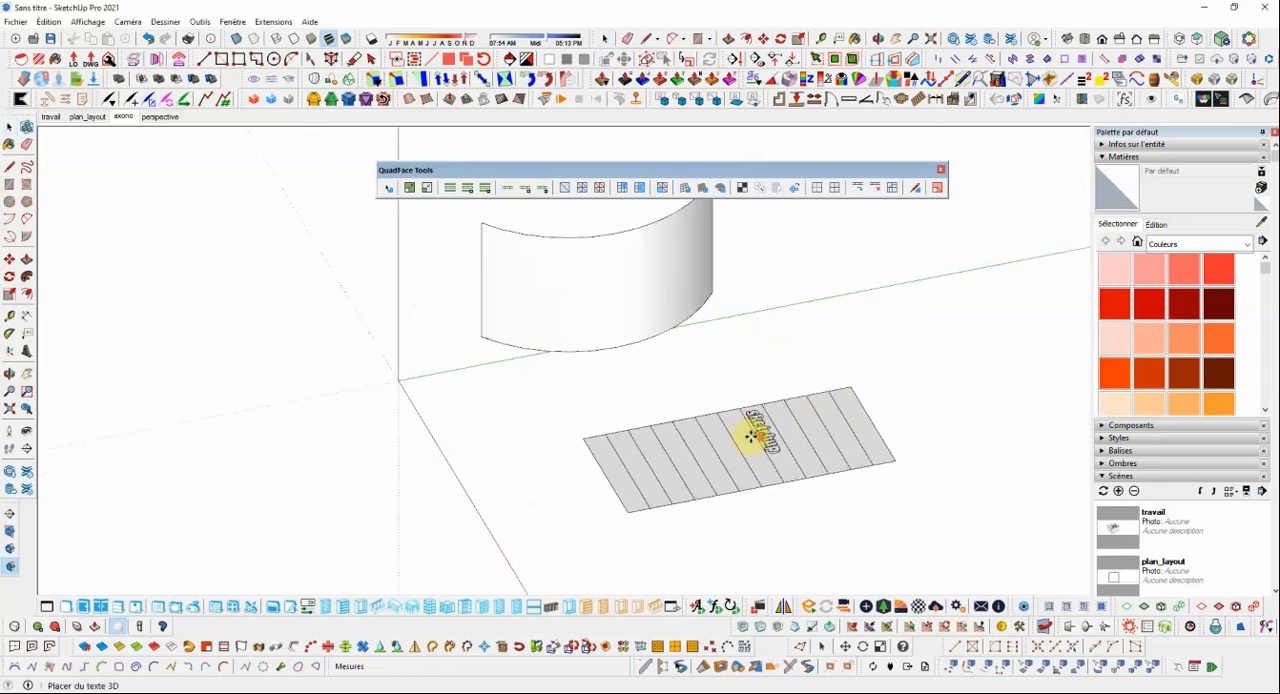
click(690, 447)
Rotate the 3D text in the plane of the flat mesh so it reads along the mesh's long edges.
scroll(706, 450, up, 2)
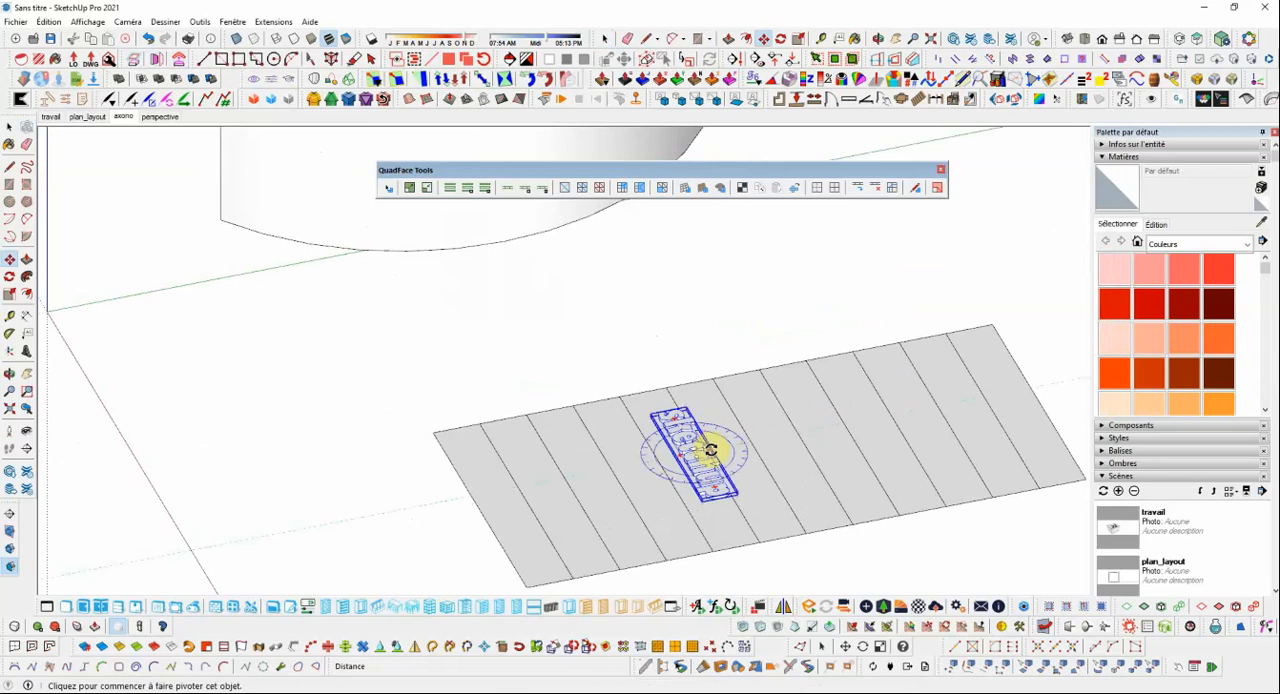
click(709, 450)
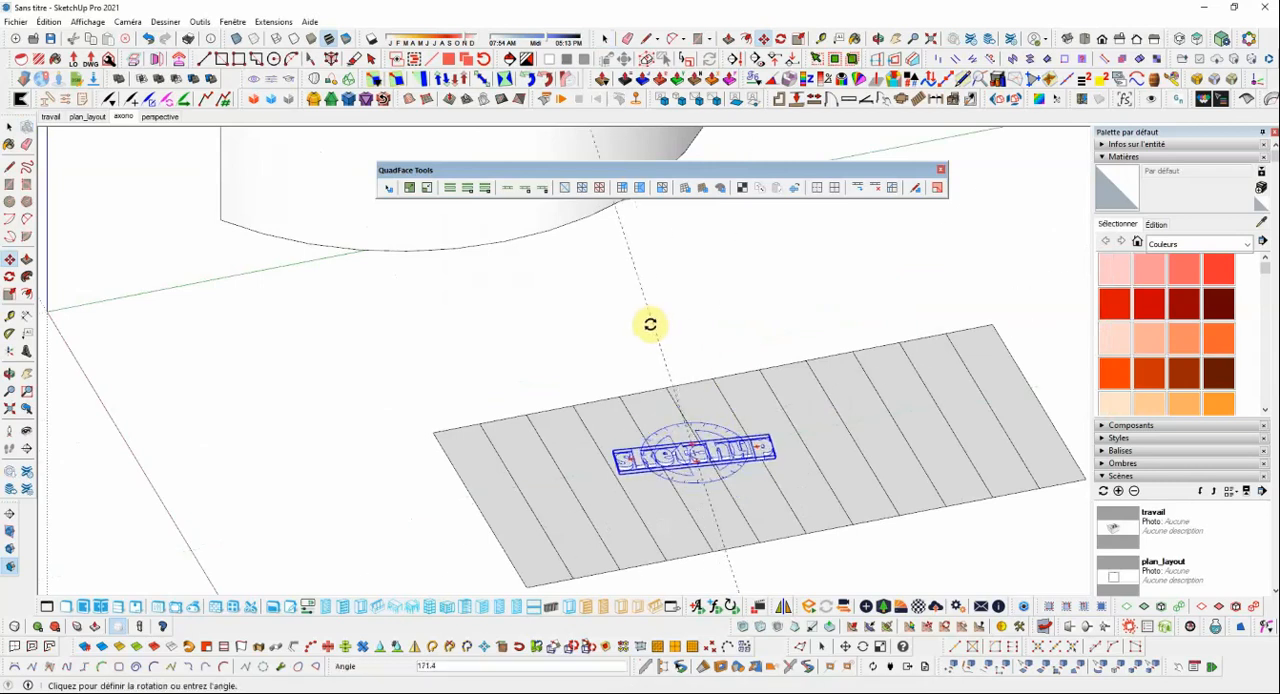
click(607, 324)
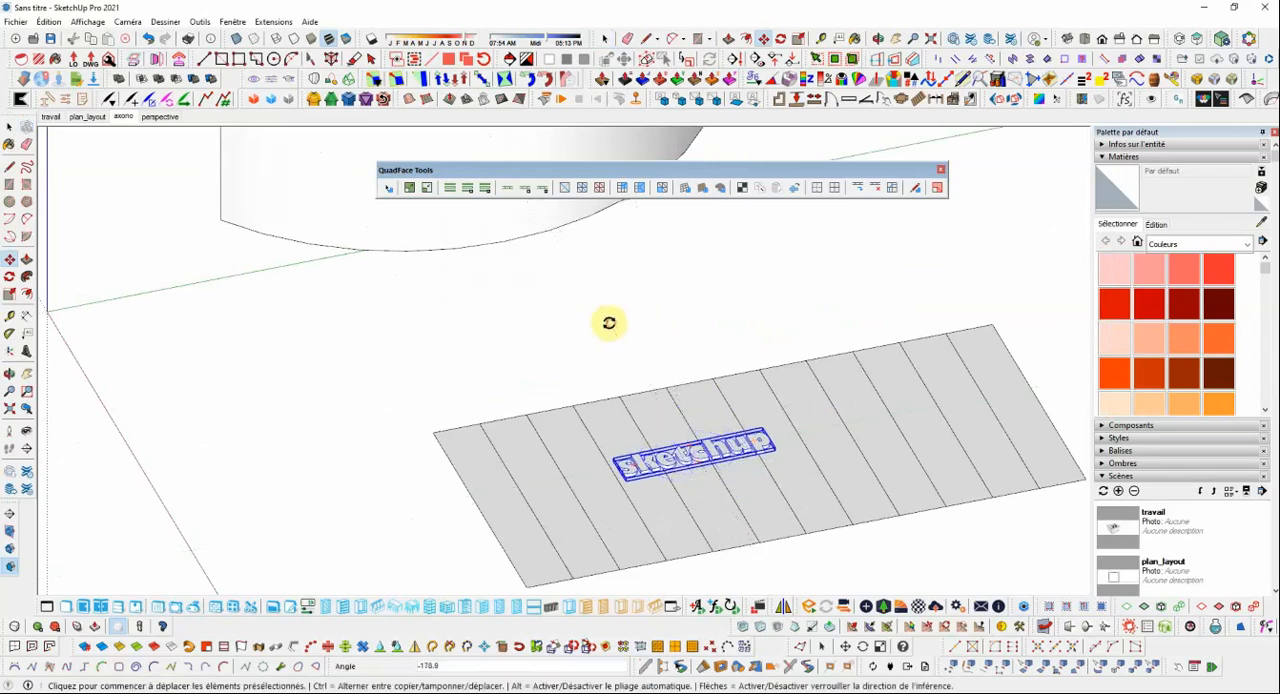
Scale the 3D text up uniformly from two opposite corners so it spans nearly the full length of the flat mesh.
scroll(610, 318, down, 5)
scroll(610, 313, up, 3)
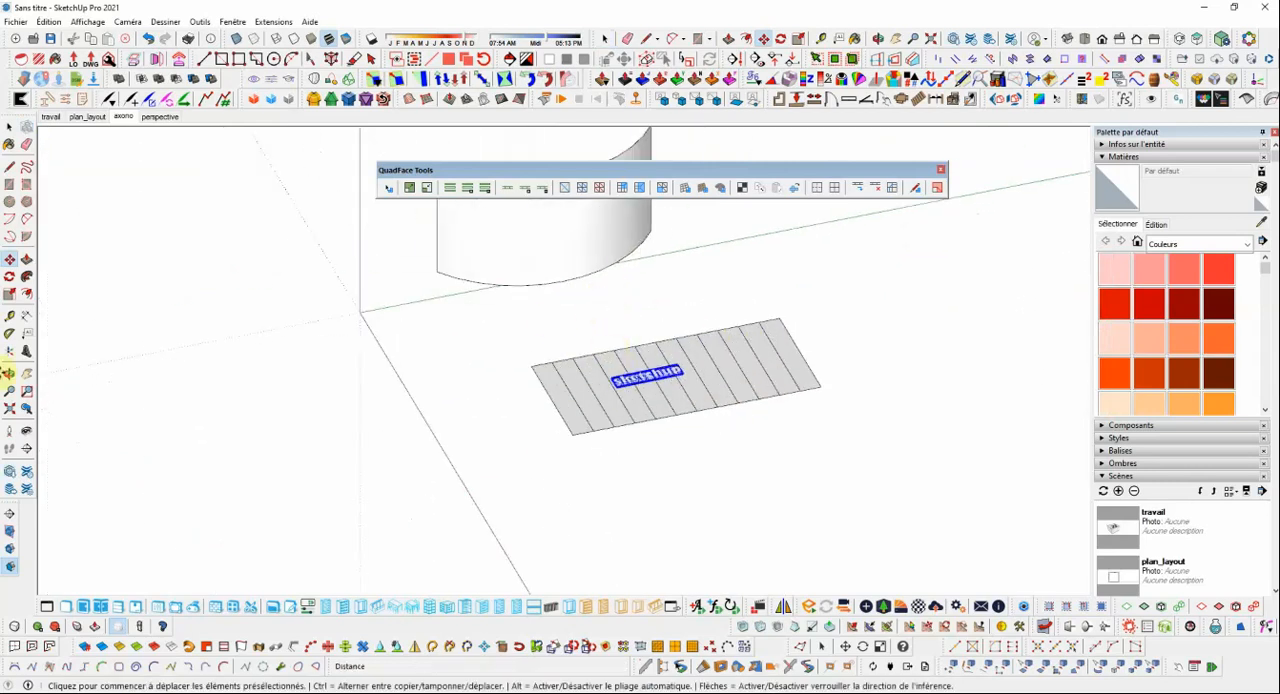
click(8, 294)
scroll(685, 375, up, 3)
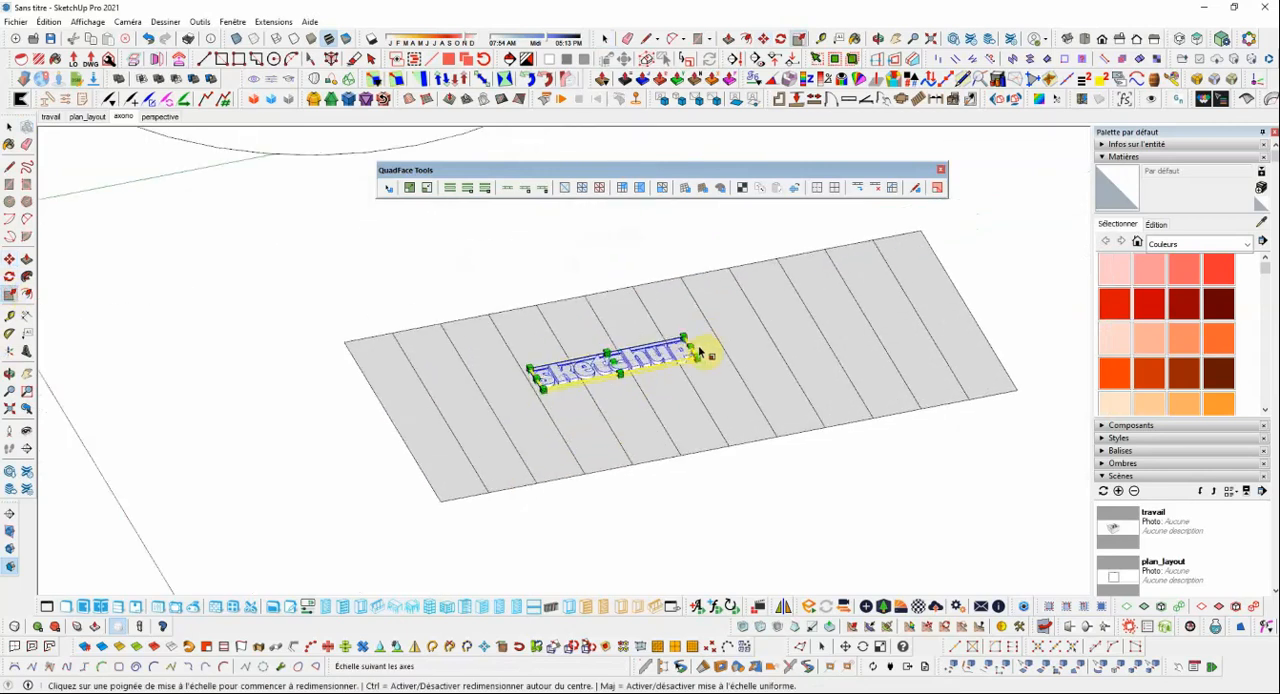
click(699, 351)
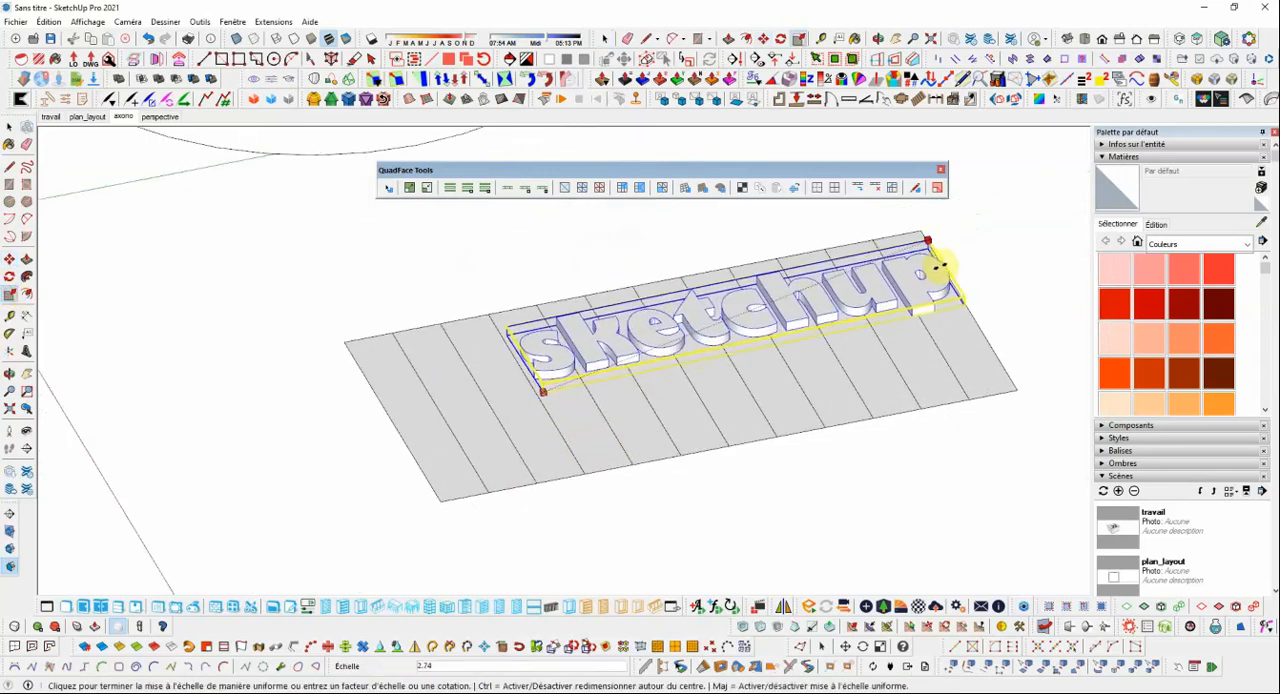
click(938, 262)
click(540, 385)
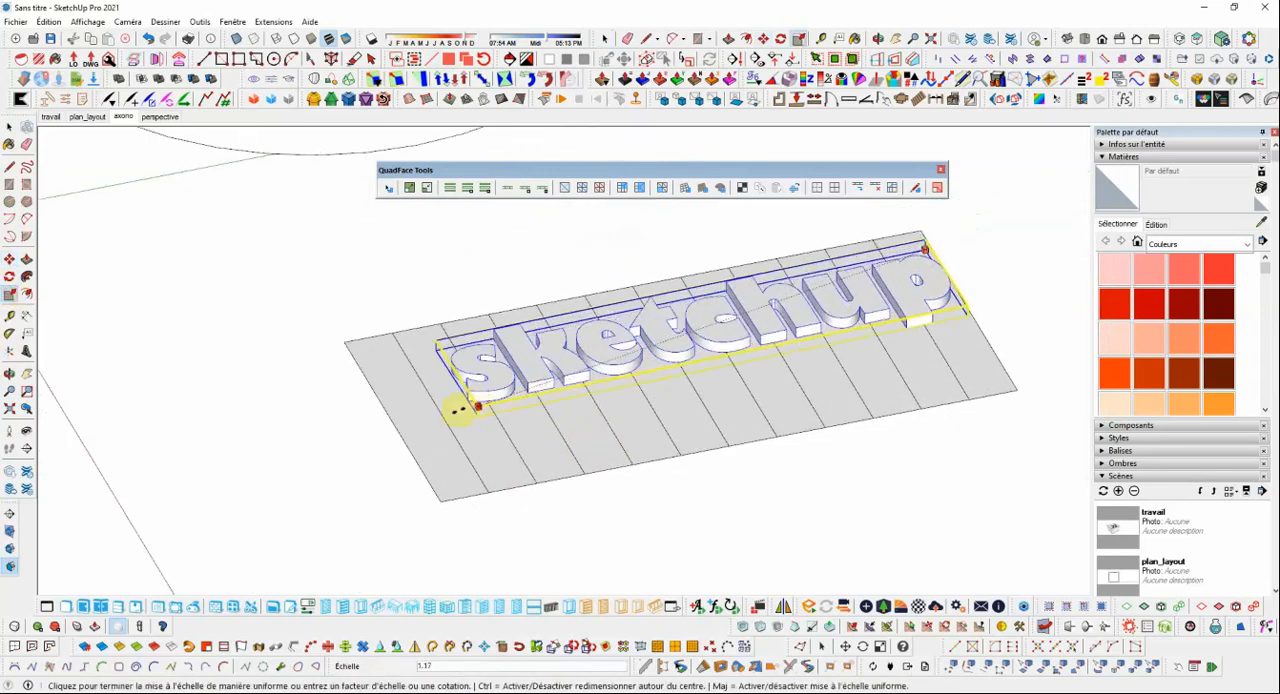
click(423, 423)
scroll(686, 395, down, 4)
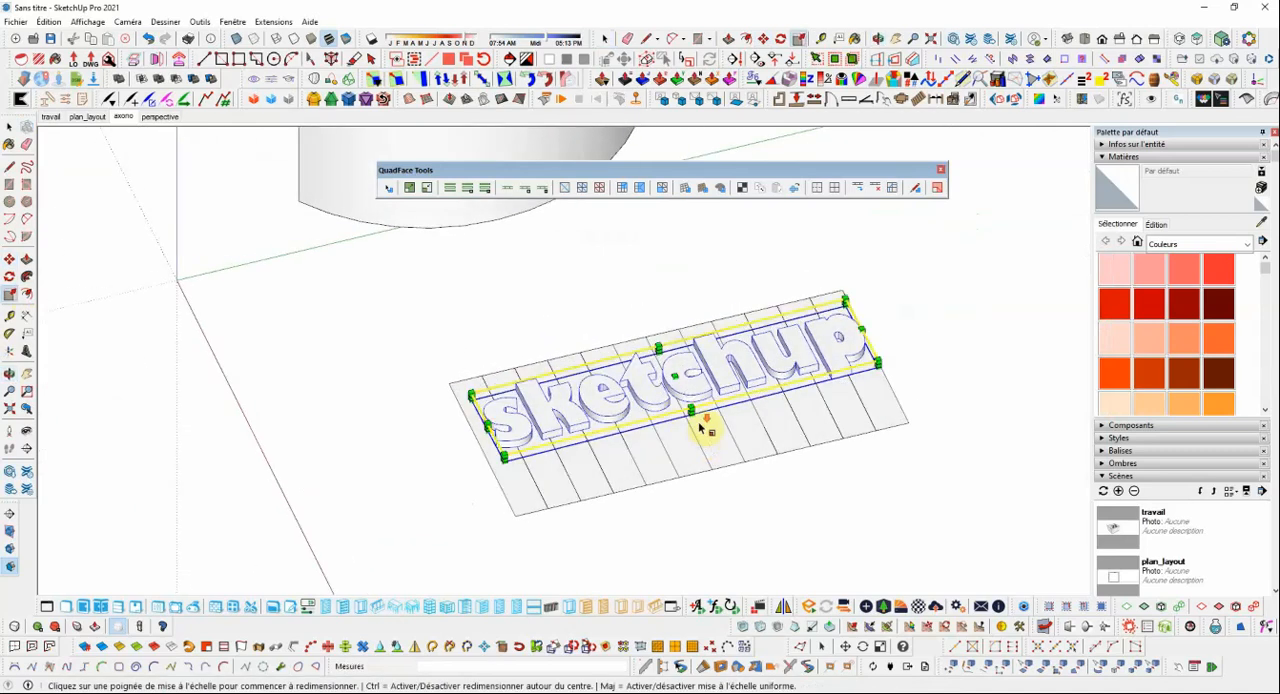
scroll(703, 428, down, 2)
click(10, 128)
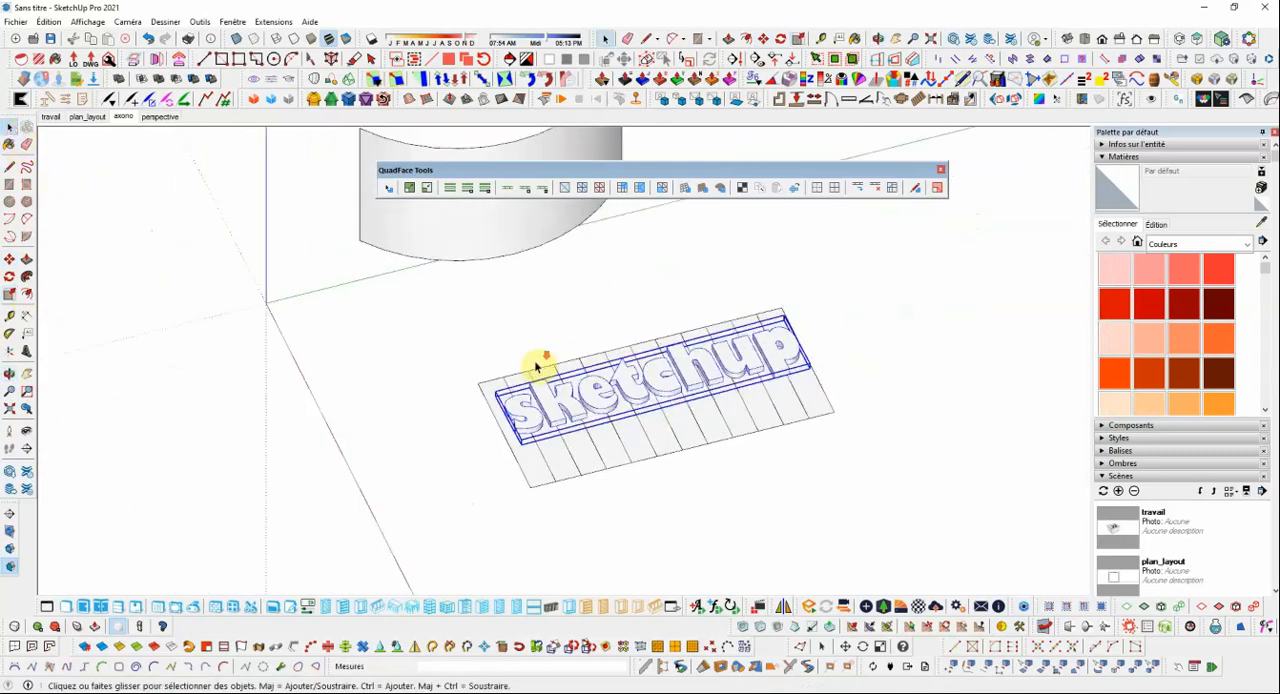
Select the whole curved surface and turn it into a group.
mouse_move(536, 368)
middle_down()
mouse_move(591, 371)
mouse_move(583, 417)
mouse_move(694, 400)
mouse_move(679, 412)
middle_up()
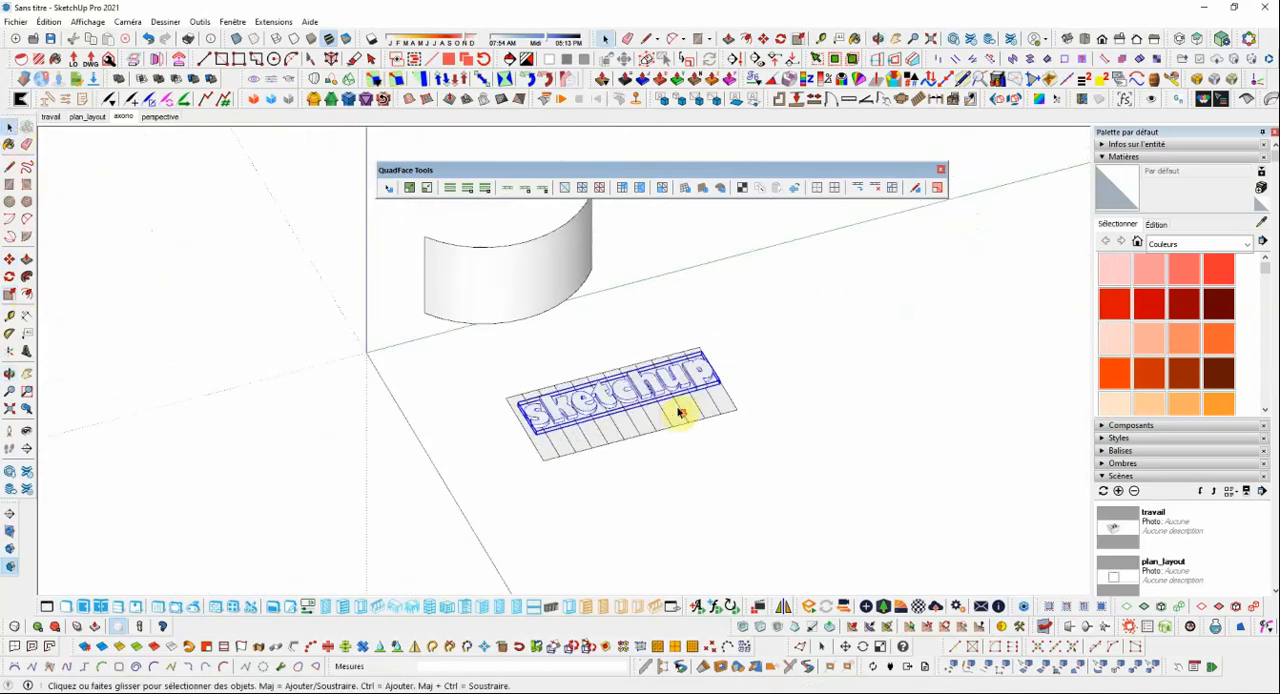
scroll(679, 412, up, 2)
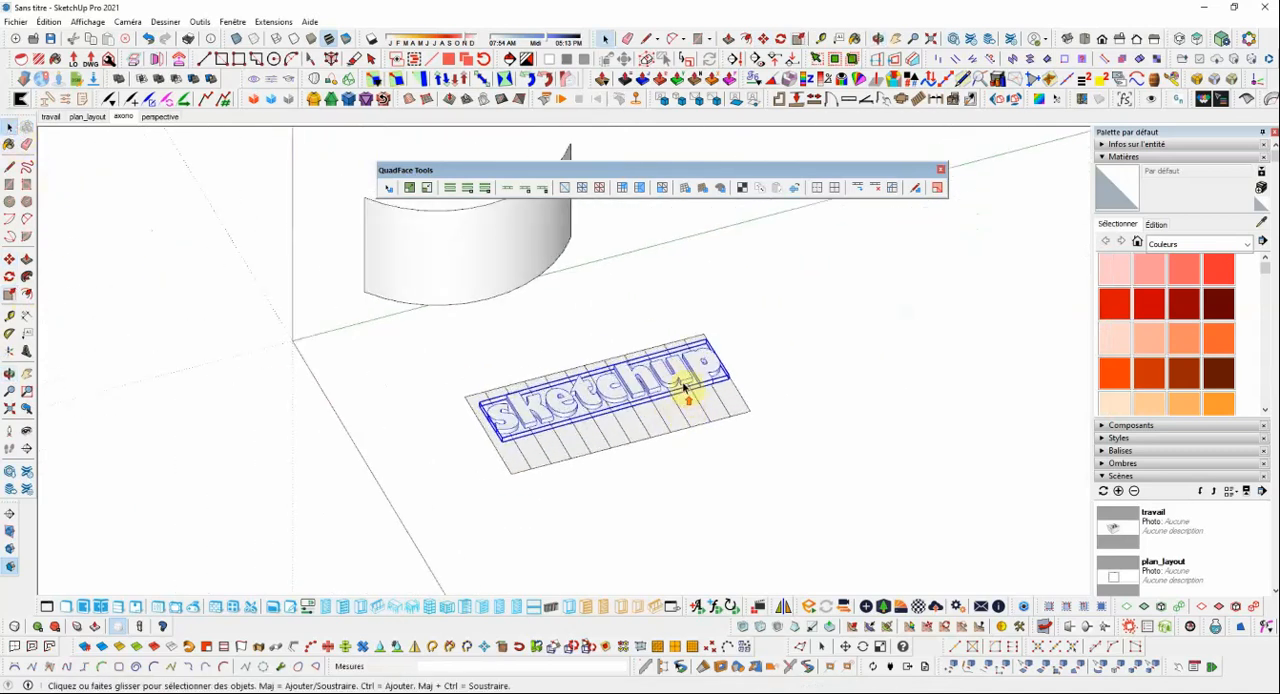
click(661, 432)
middle_drag(663, 429, 660, 420)
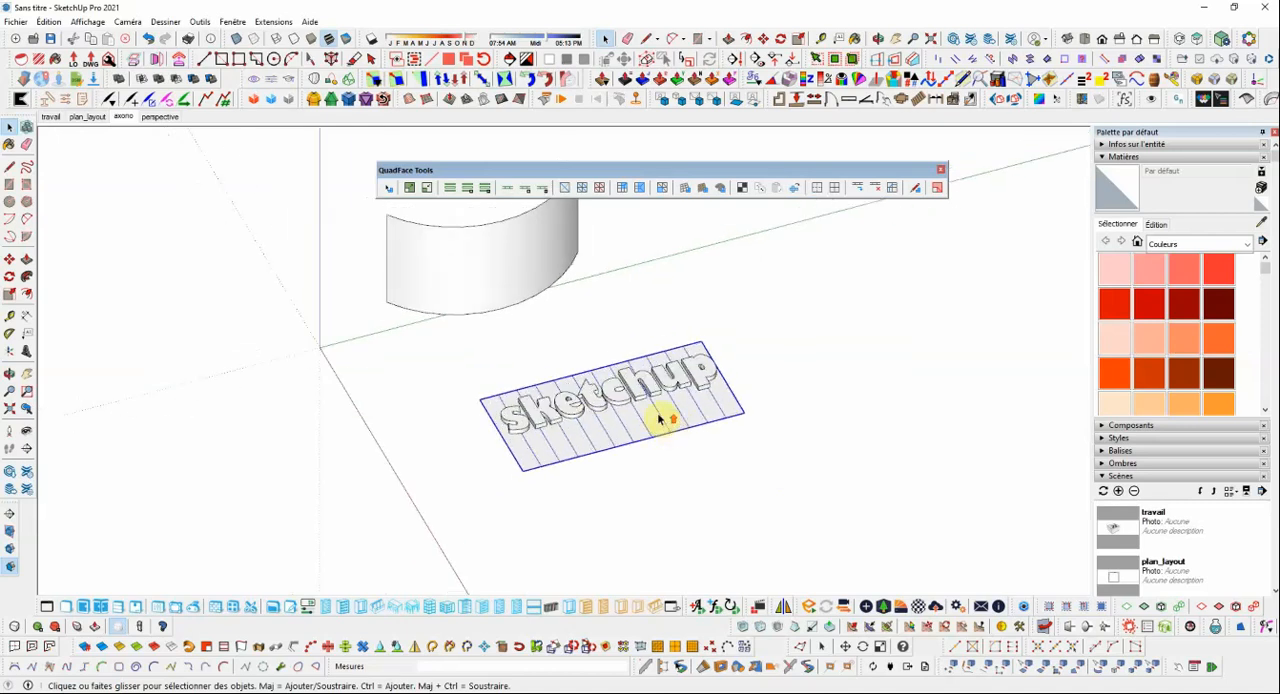
click(507, 258)
scroll(520, 275, down, 5)
scroll(535, 272, up, 3)
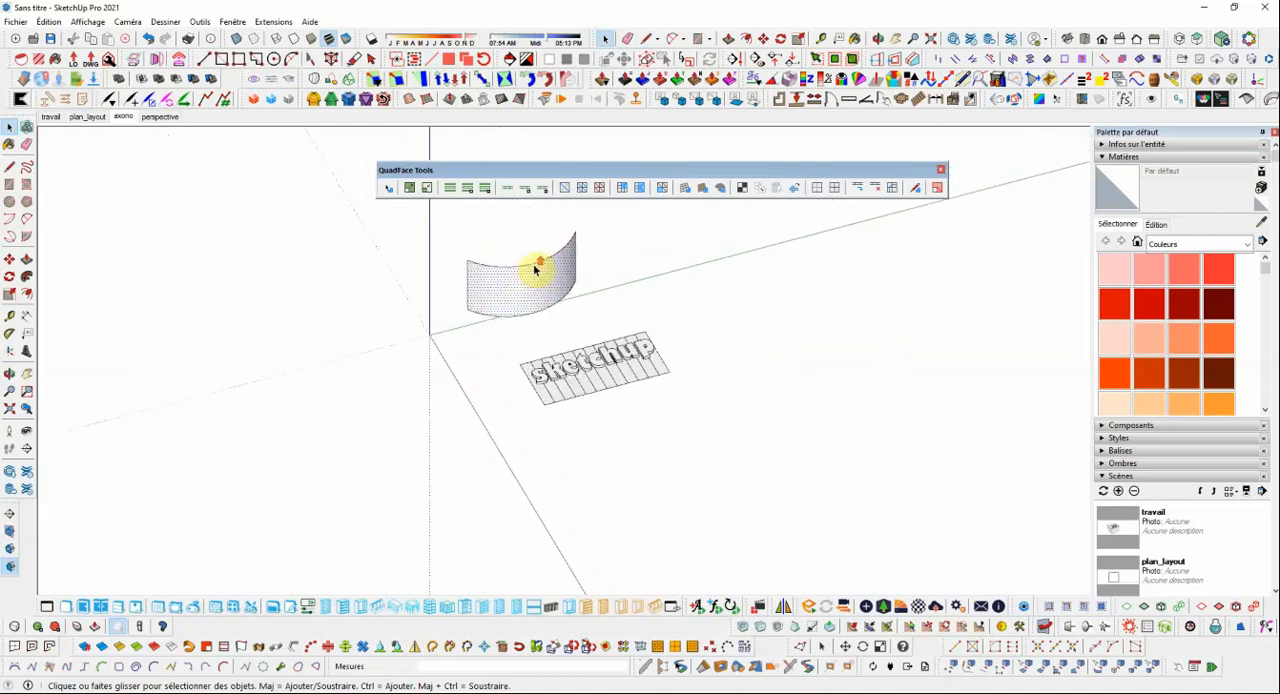
scroll(537, 272, up, 3)
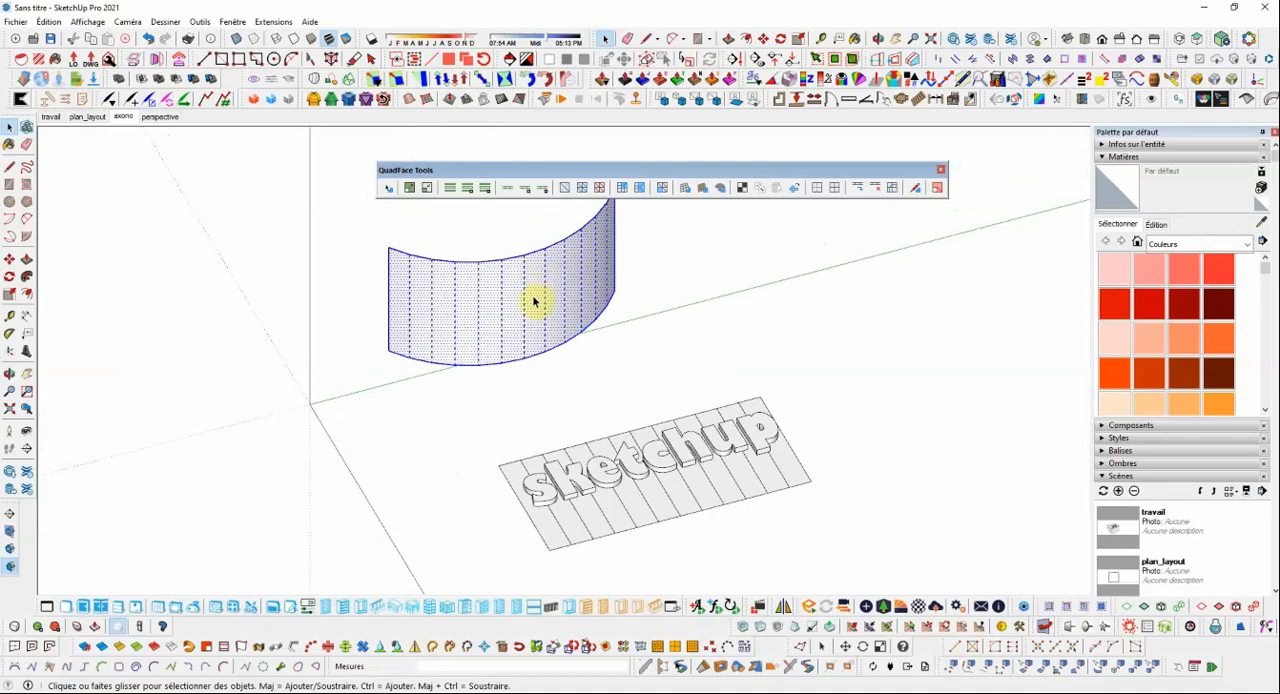
key(ctrl+g)
middle_drag(534, 314, 558, 375)
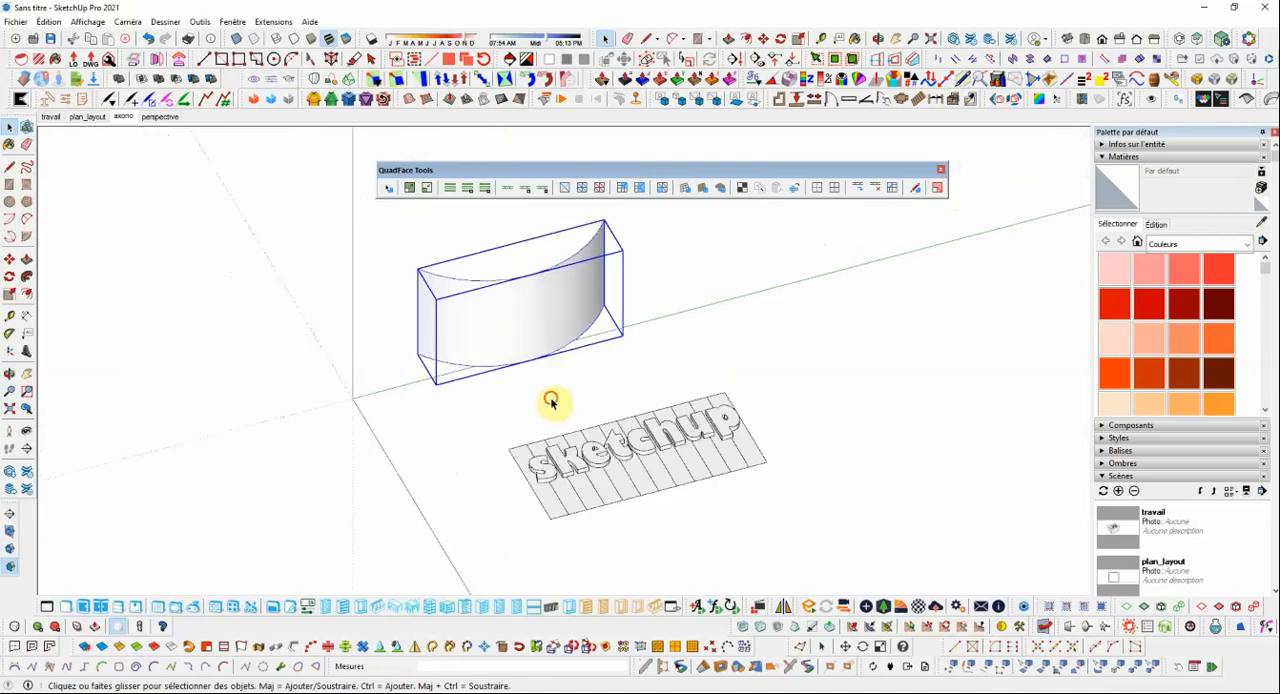
click(551, 401)
Draw a line from the lower corner of the curved surface nearest the origin to the matching corner of the flat mesh.
click(9, 166)
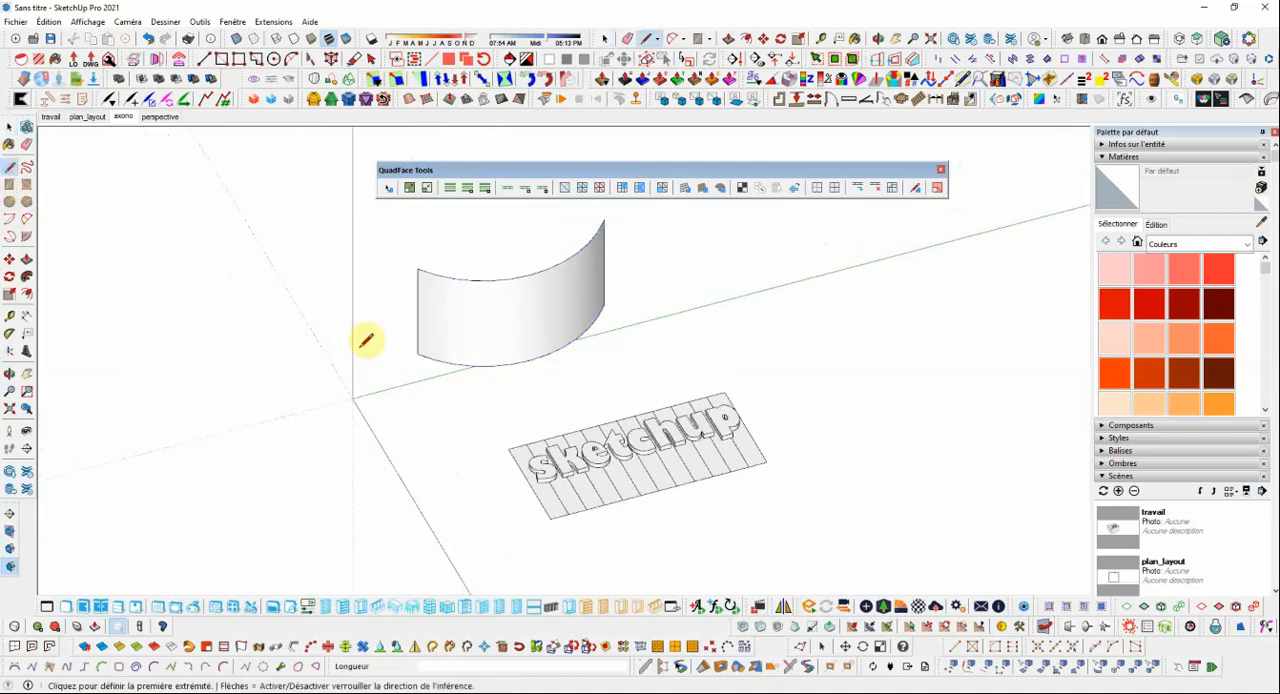
click(417, 353)
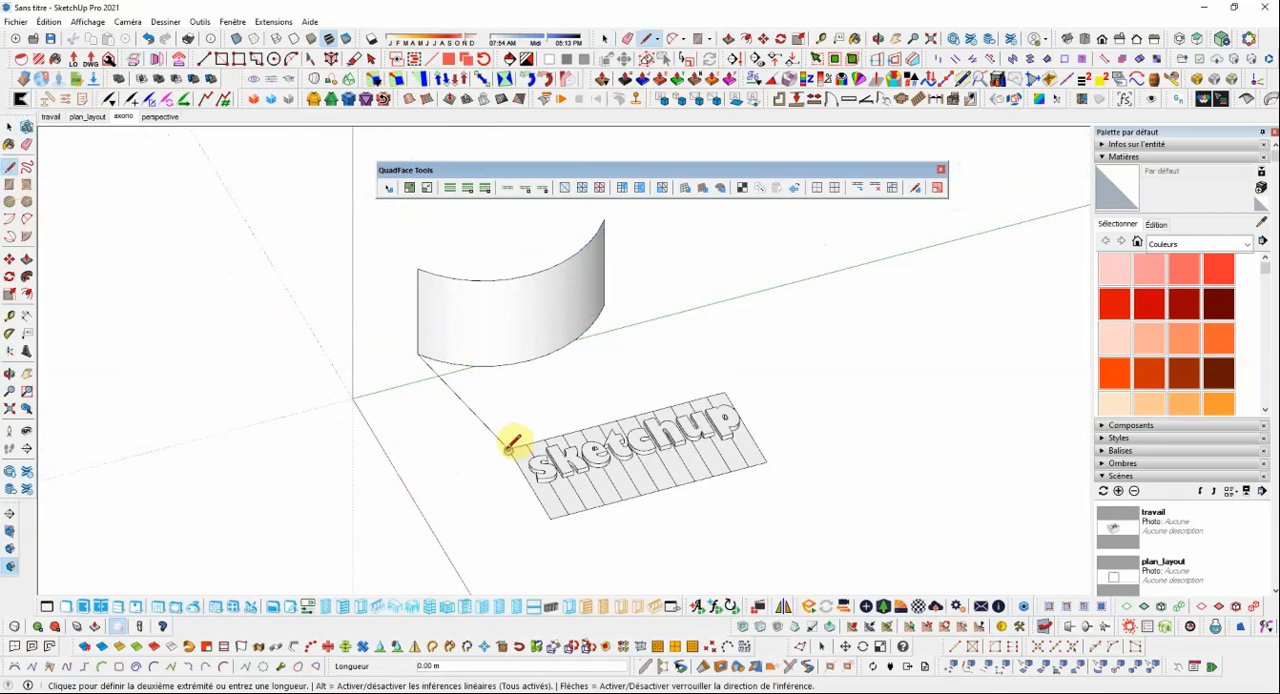
key(Escape)
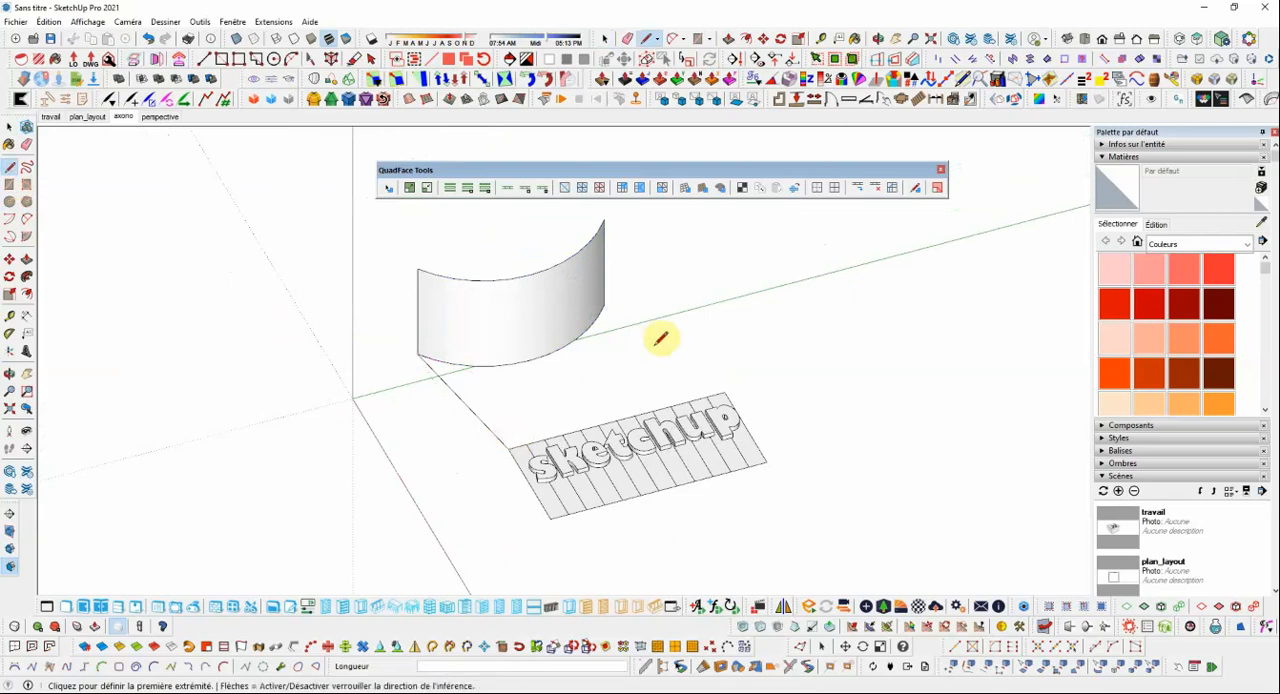
Draw a second line from the curved surface's other lower corner to the matching corner of the flat mesh.
middle_drag(745, 350, 664, 360)
click(659, 332)
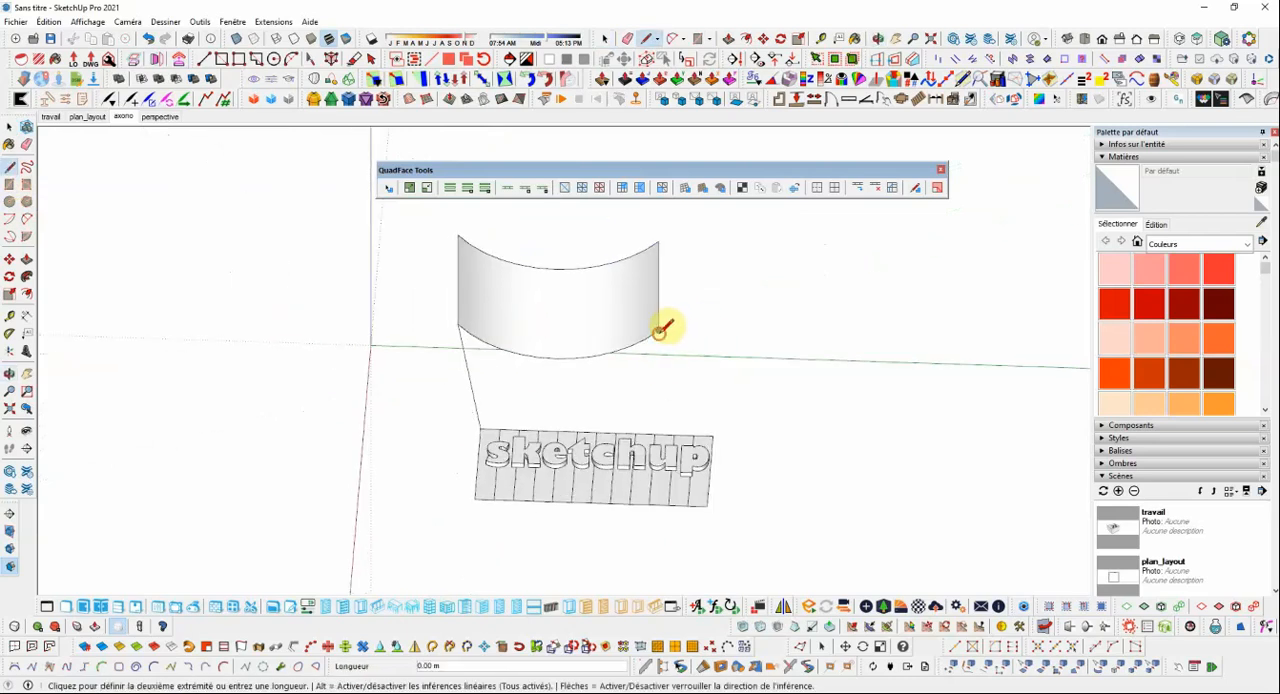
click(712, 435)
Group the curved surface, the two connecting lines and the flat mesh together, leaving out the 3D text.
click(10, 128)
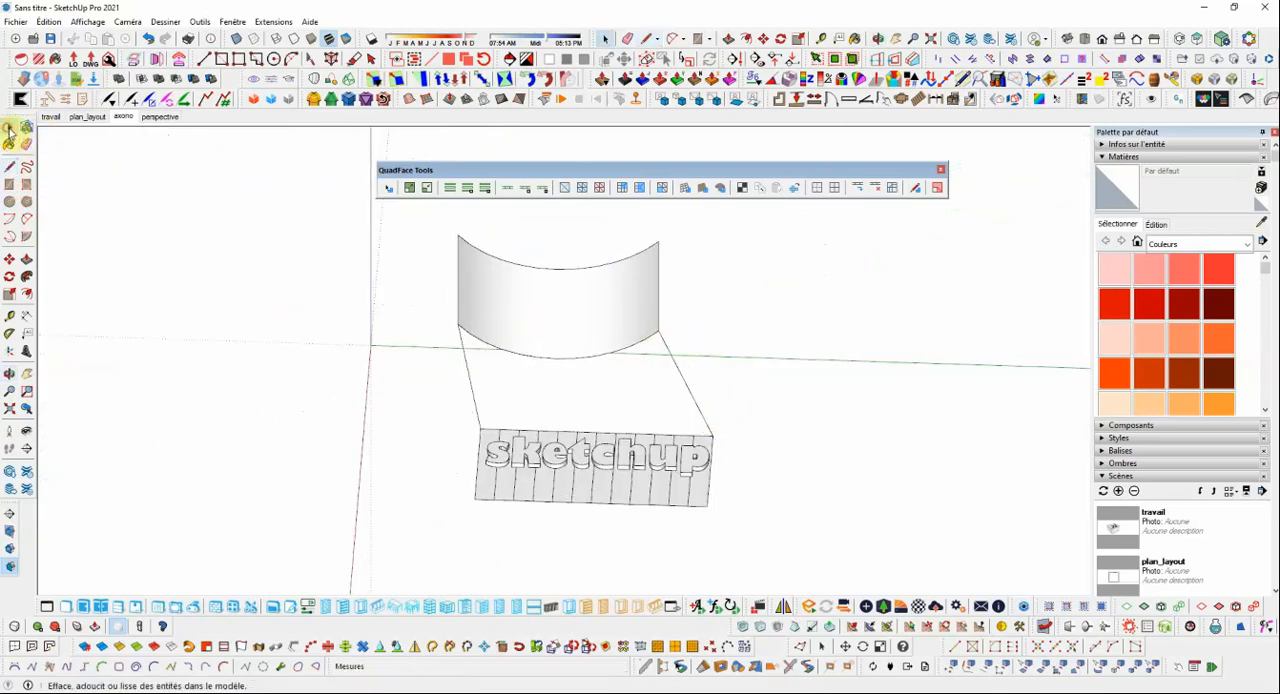
click(692, 397)
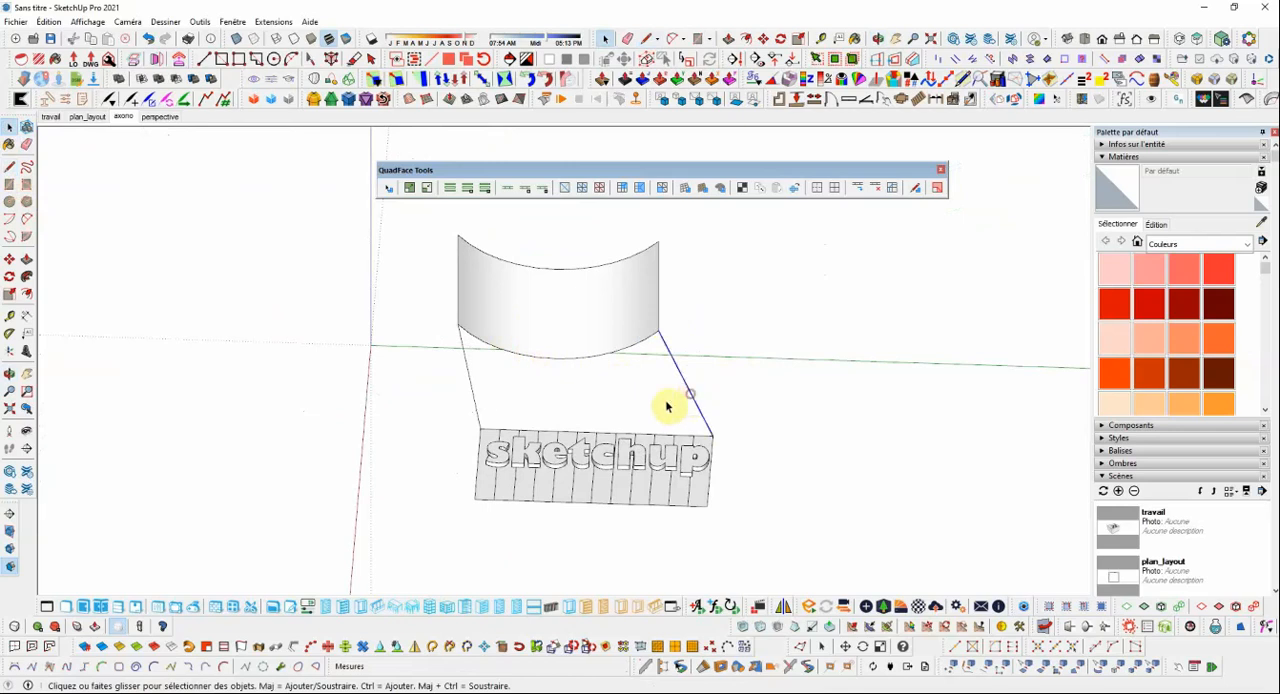
double_click(500, 410)
click(857, 368)
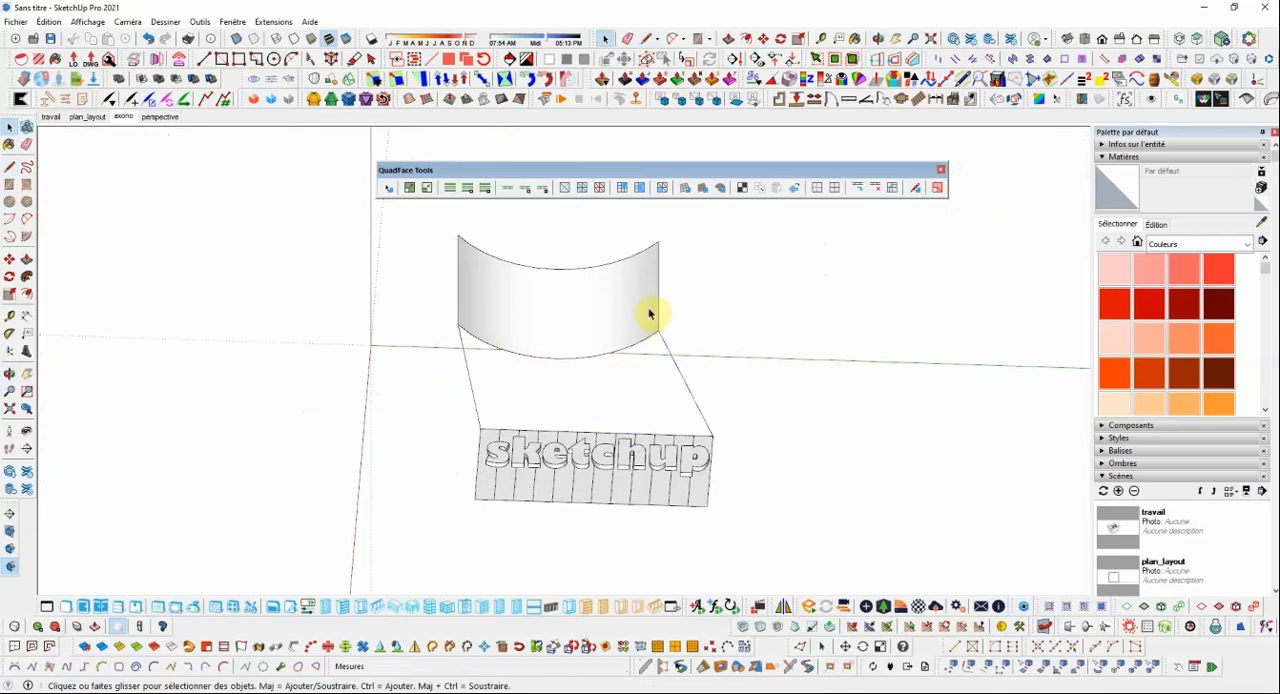
click(648, 314)
ctrl+click(682, 381)
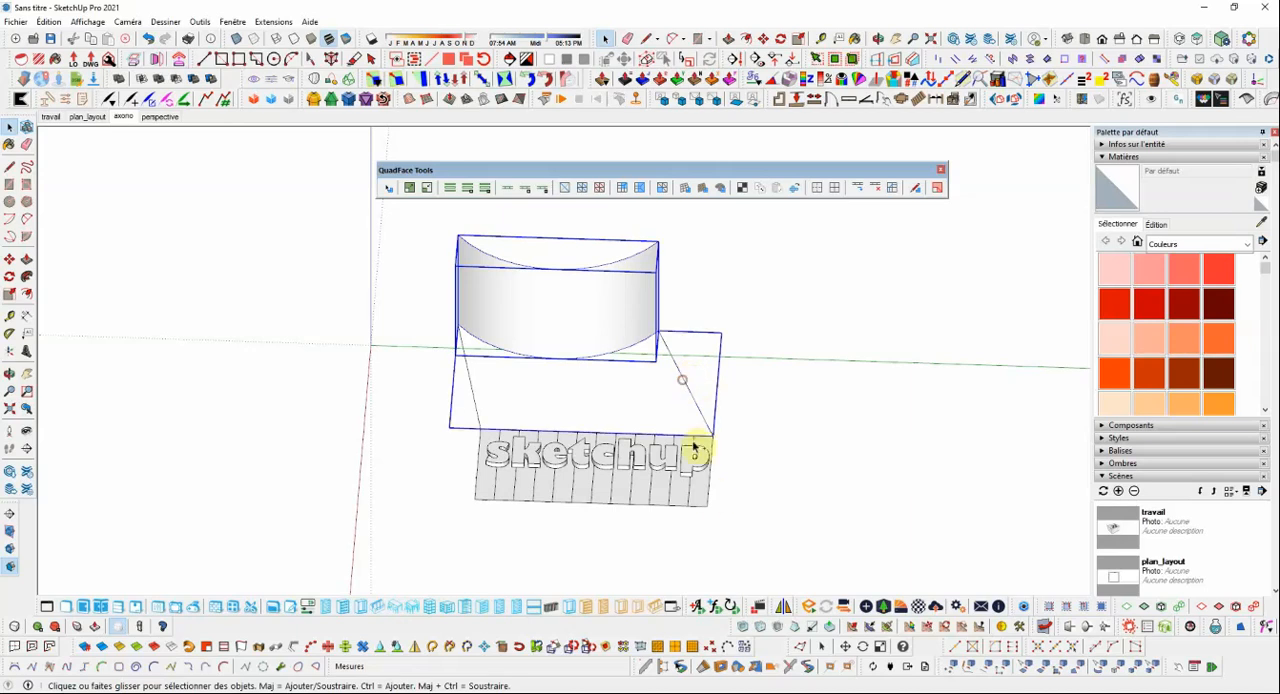
key(ctrl+g)
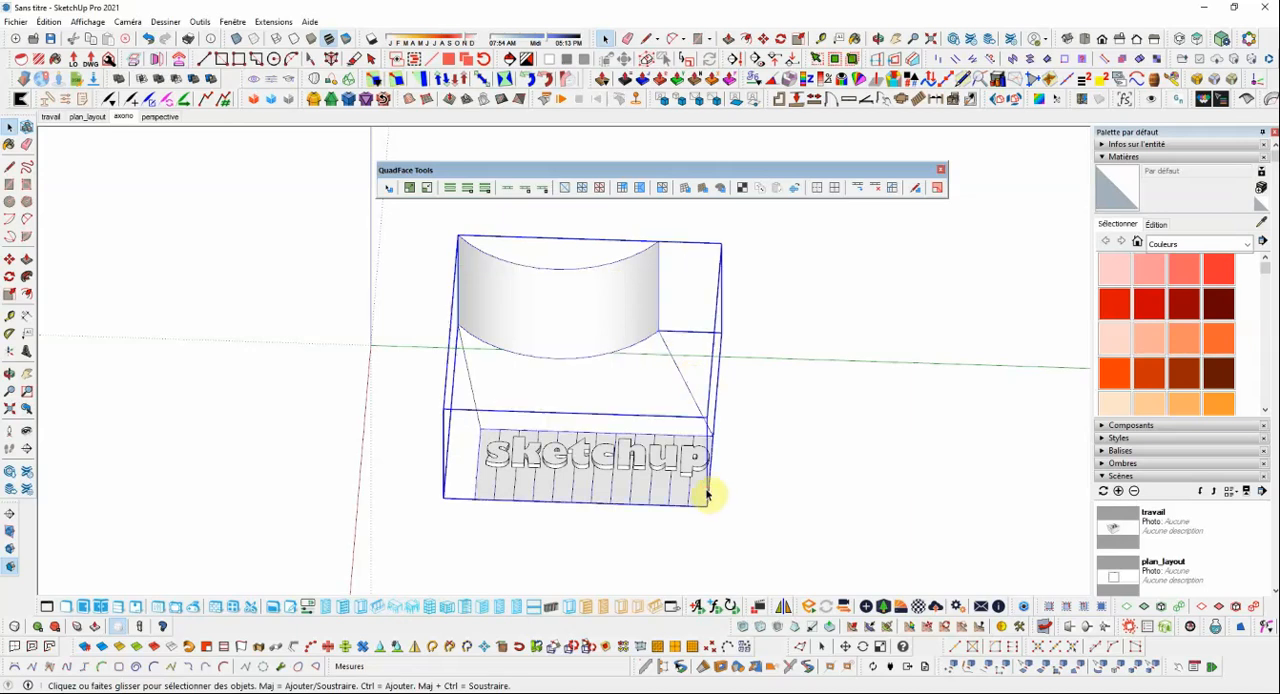
Try to map the 3D text onto the curved surface by running Flowify on the text and the combined group.
middle_drag(746, 446, 668, 416)
scroll(668, 416, up, 2)
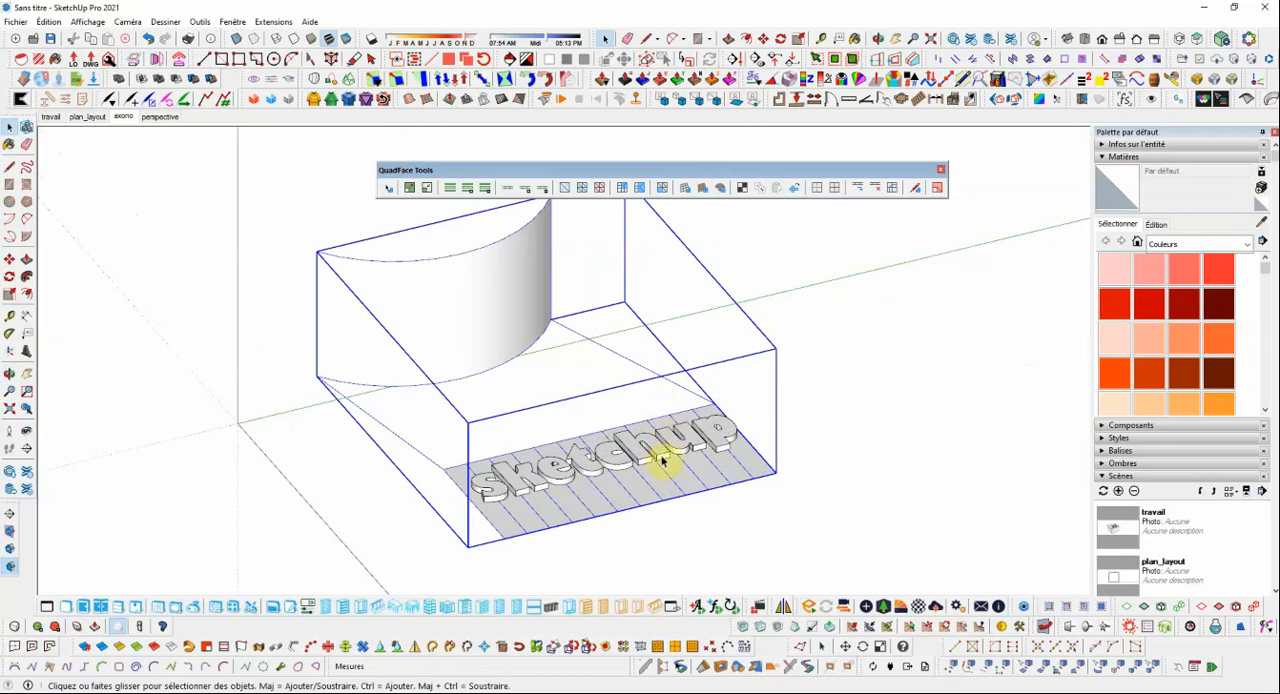
scroll(678, 450, down, 2)
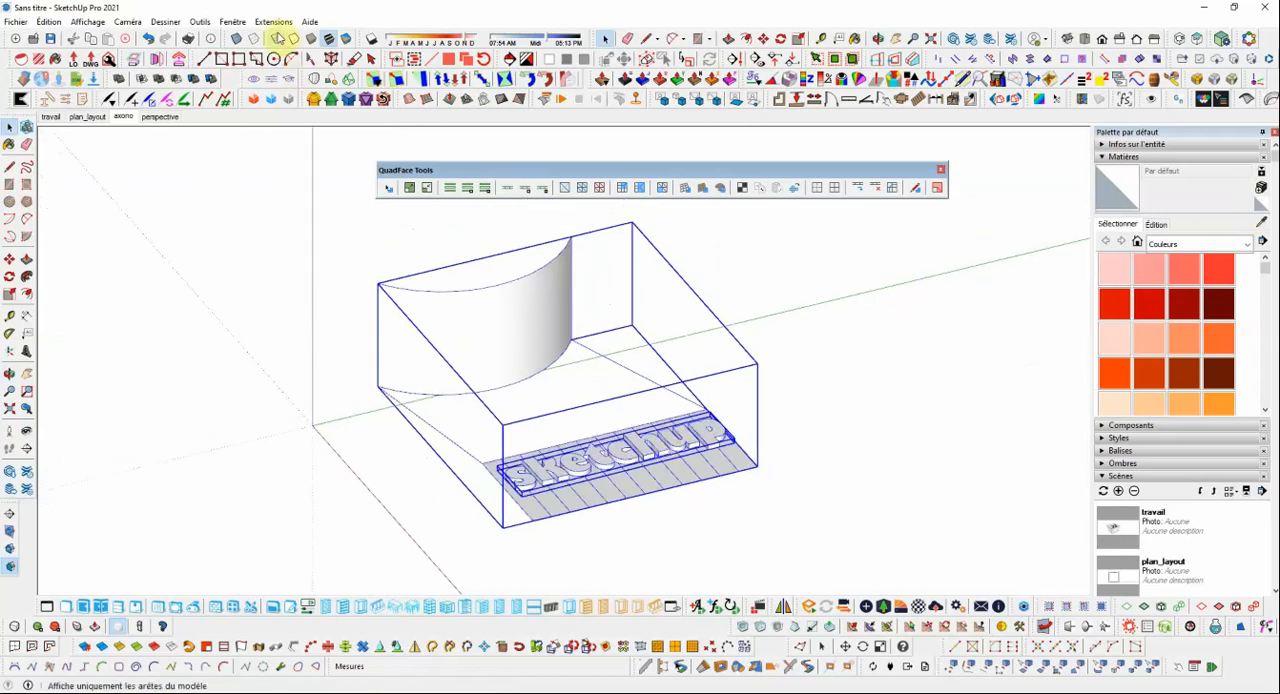
click(273, 21)
mouse_move(359, 148)
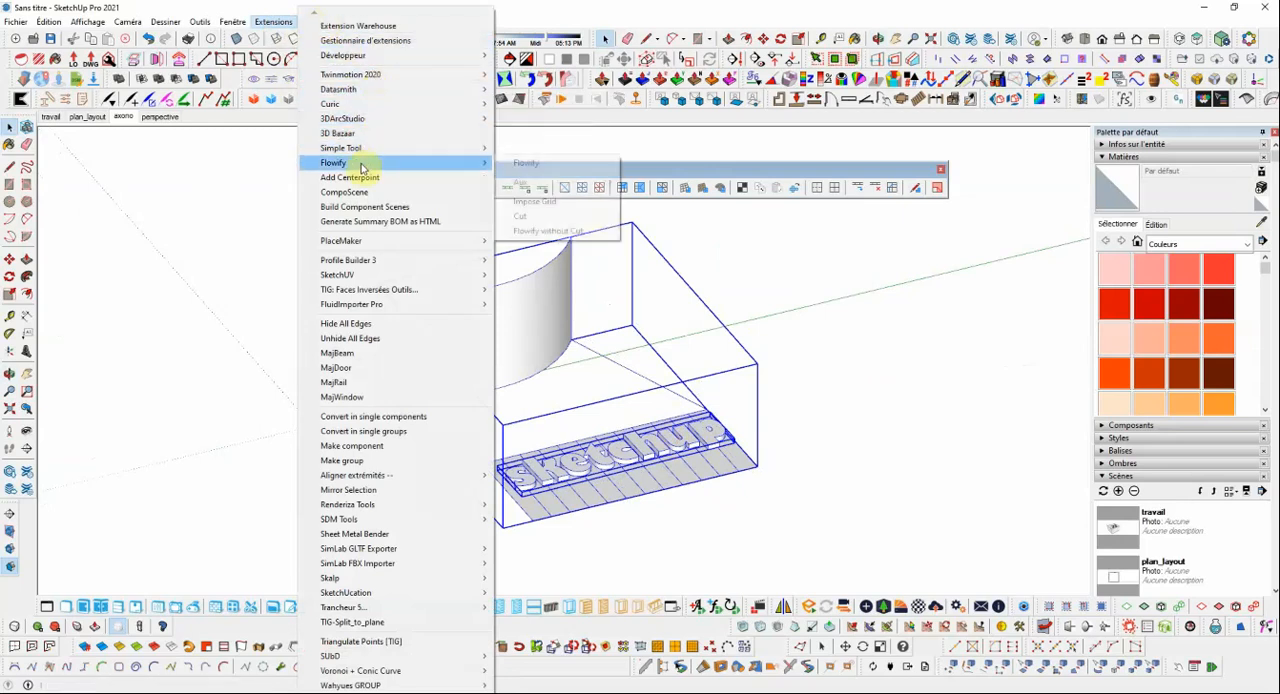
click(545, 166)
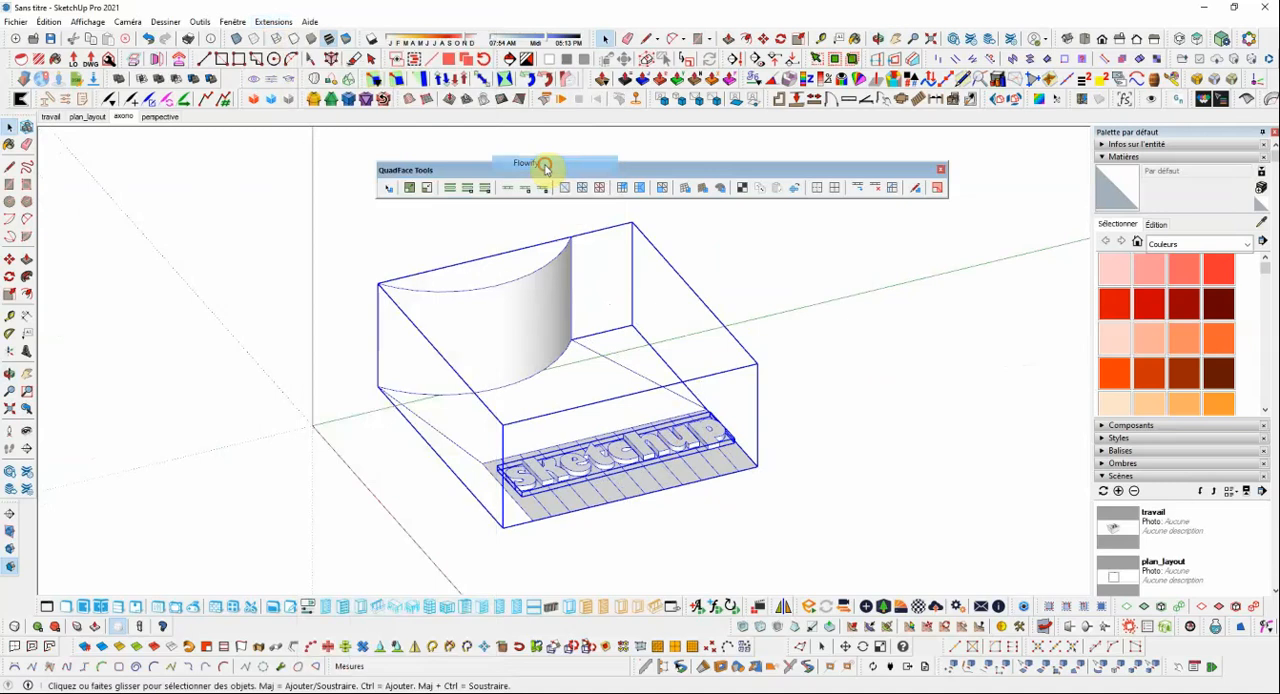
Mirror the 3D text across the short-direction line through the midpoint of the flat mesh's outer long edge, erasing the original.
mouse_move(603, 328)
middle_down()
mouse_move(608, 361)
mouse_move(709, 414)
mouse_move(306, 417)
mouse_move(480, 386)
mouse_move(532, 360)
mouse_move(534, 372)
middle_up()
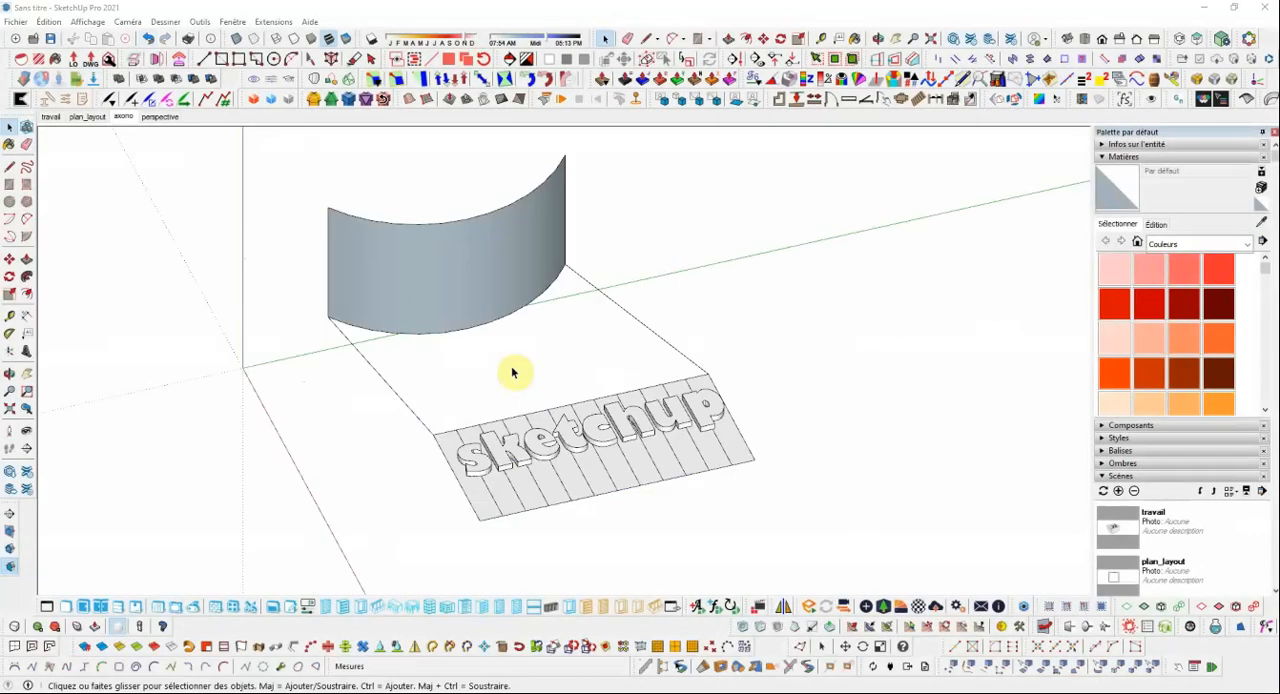
scroll(640, 444, up, 2)
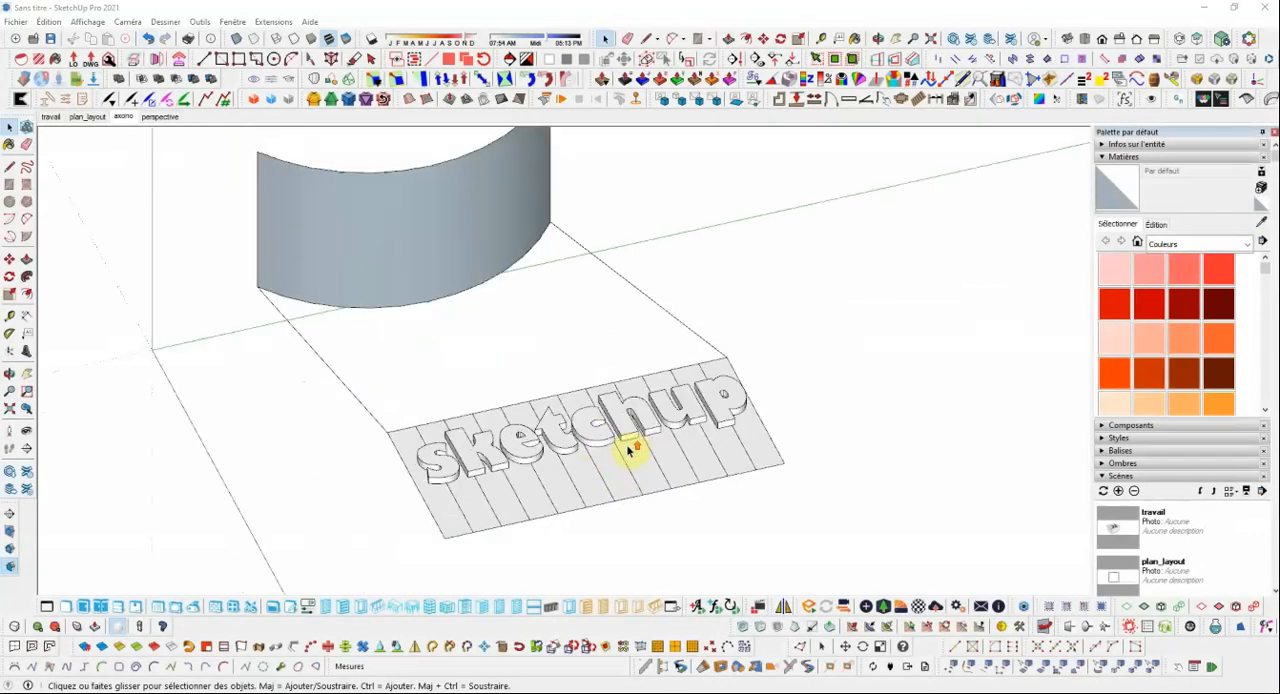
click(603, 436)
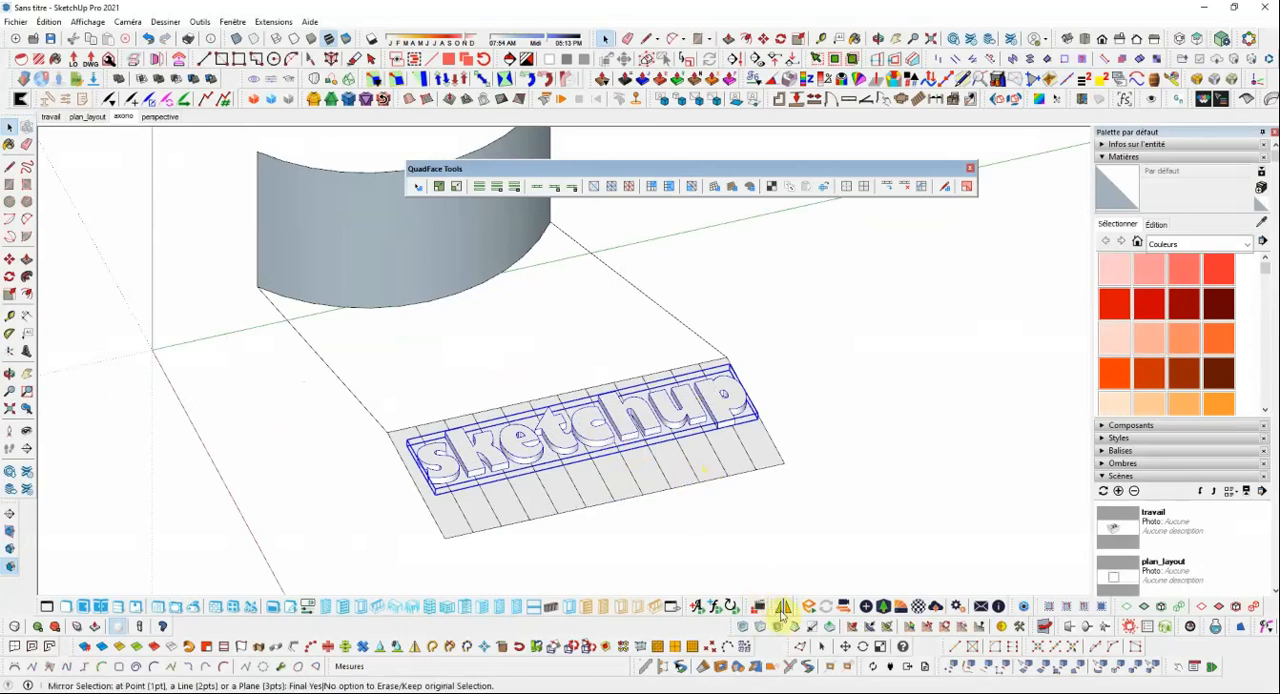
click(782, 606)
click(614, 503)
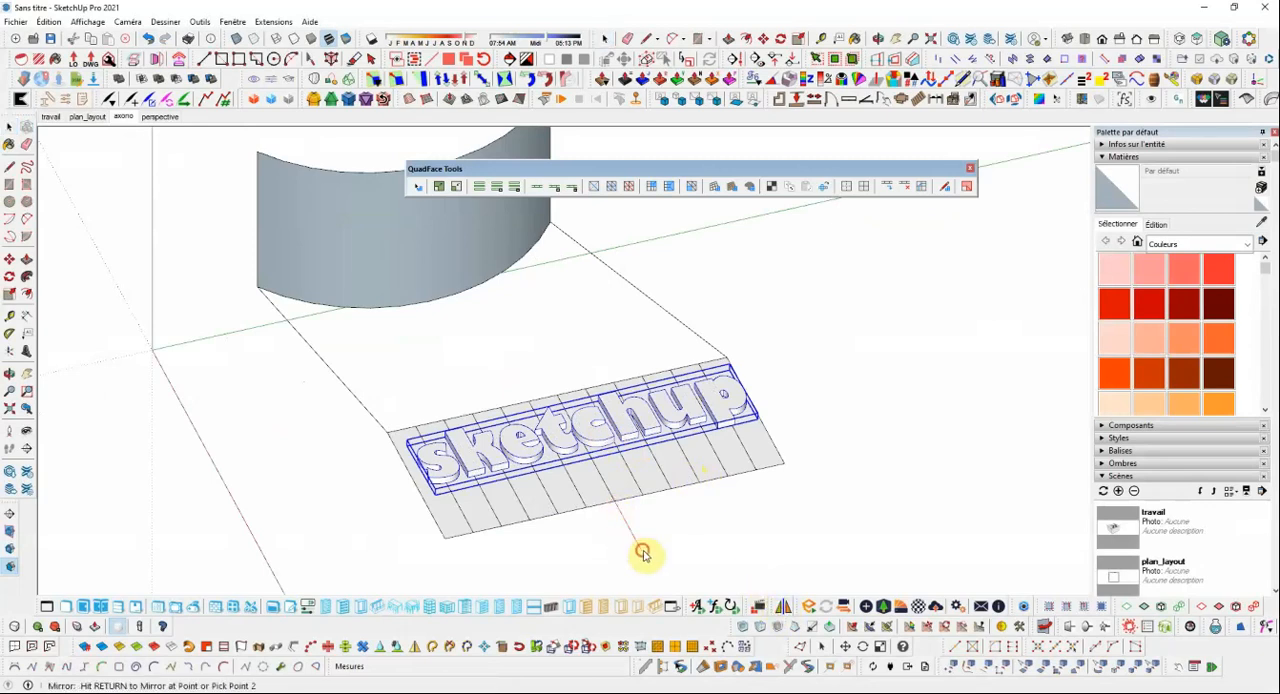
click(645, 527)
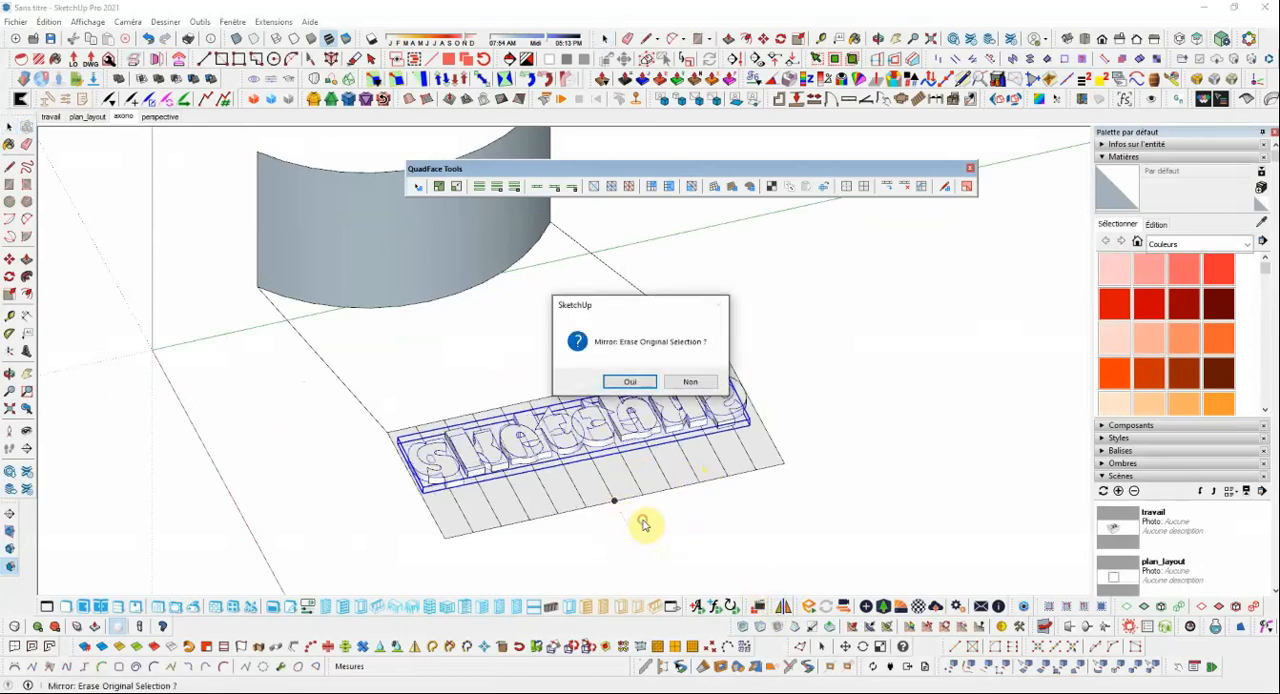
click(637, 383)
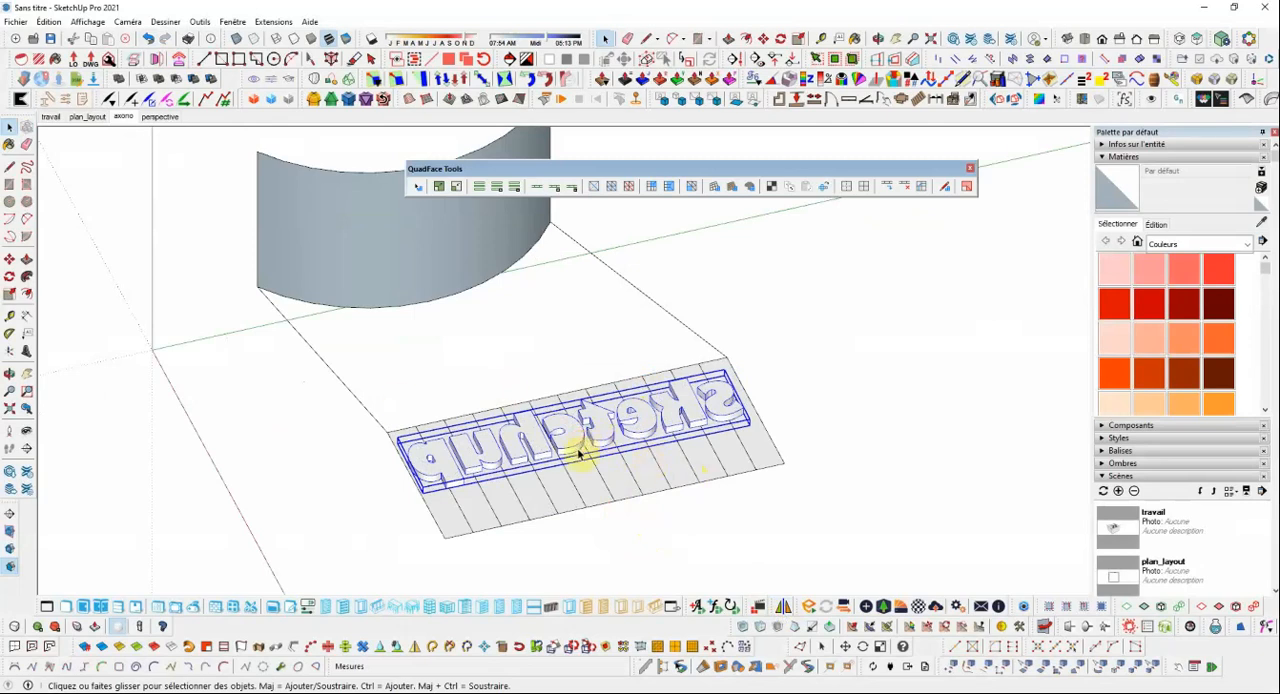
Rotate the mirrored 3D text half a turn about its middle in the plane of the flat mesh.
click(8, 279)
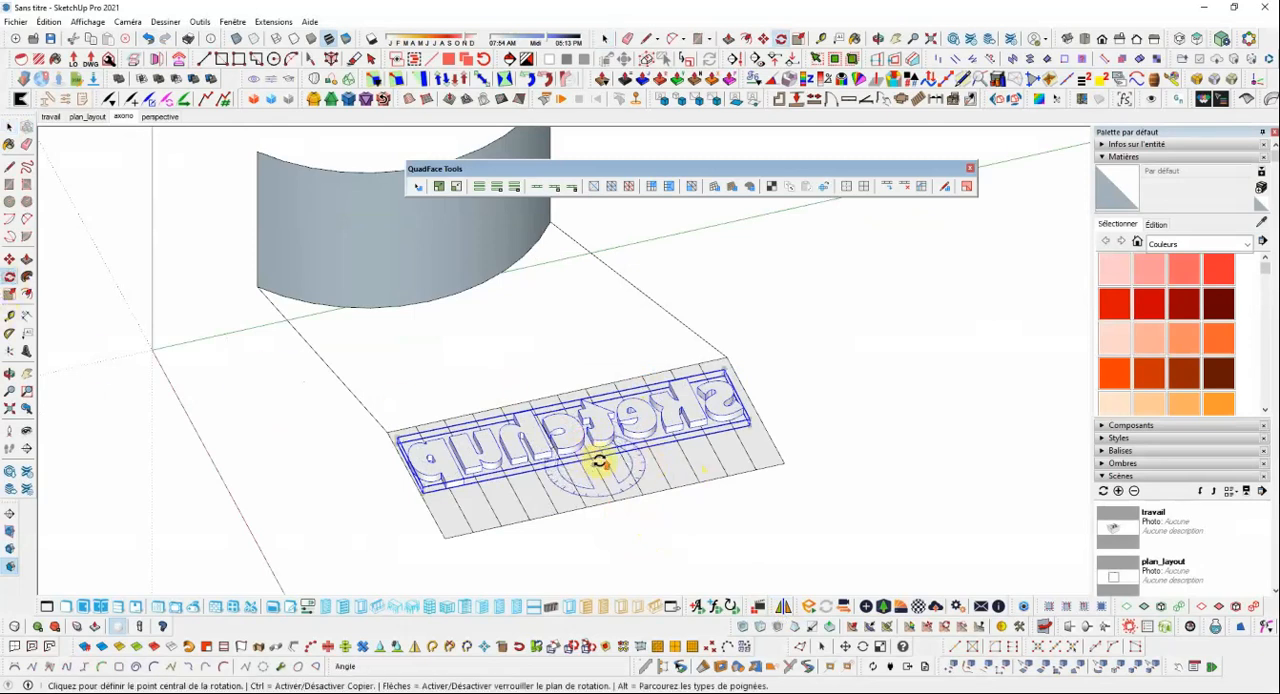
scroll(586, 451, up, 4)
click(569, 451)
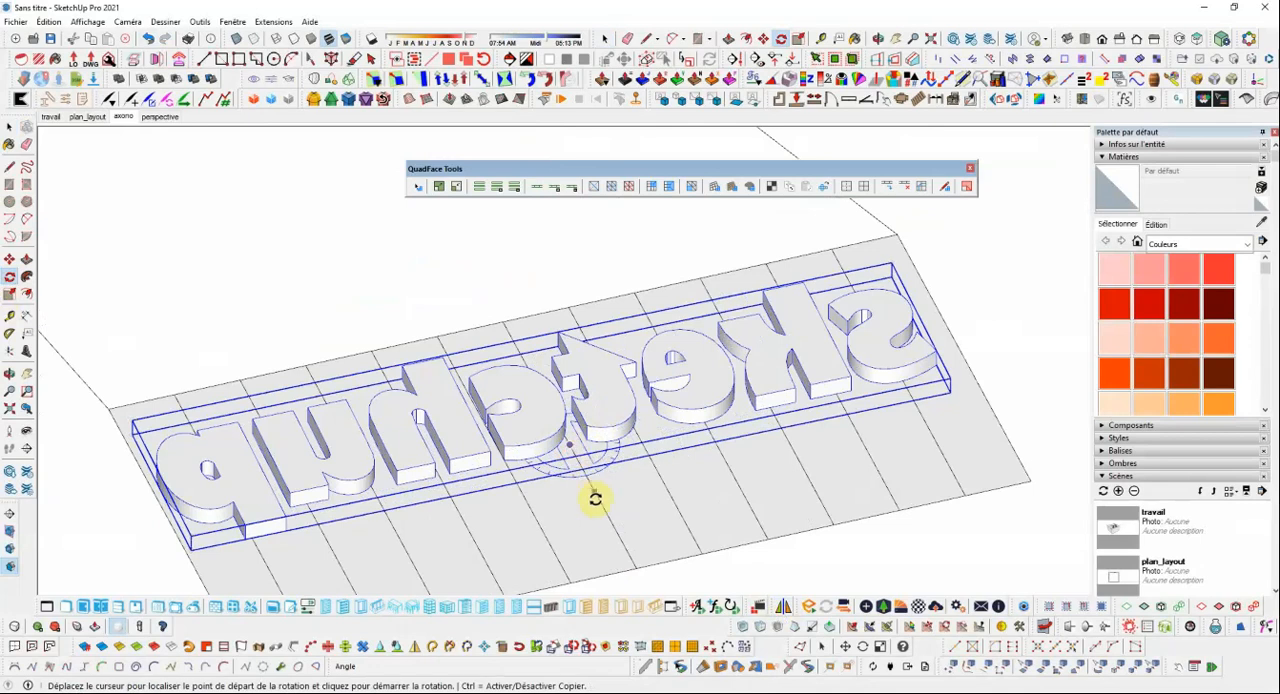
click(597, 502)
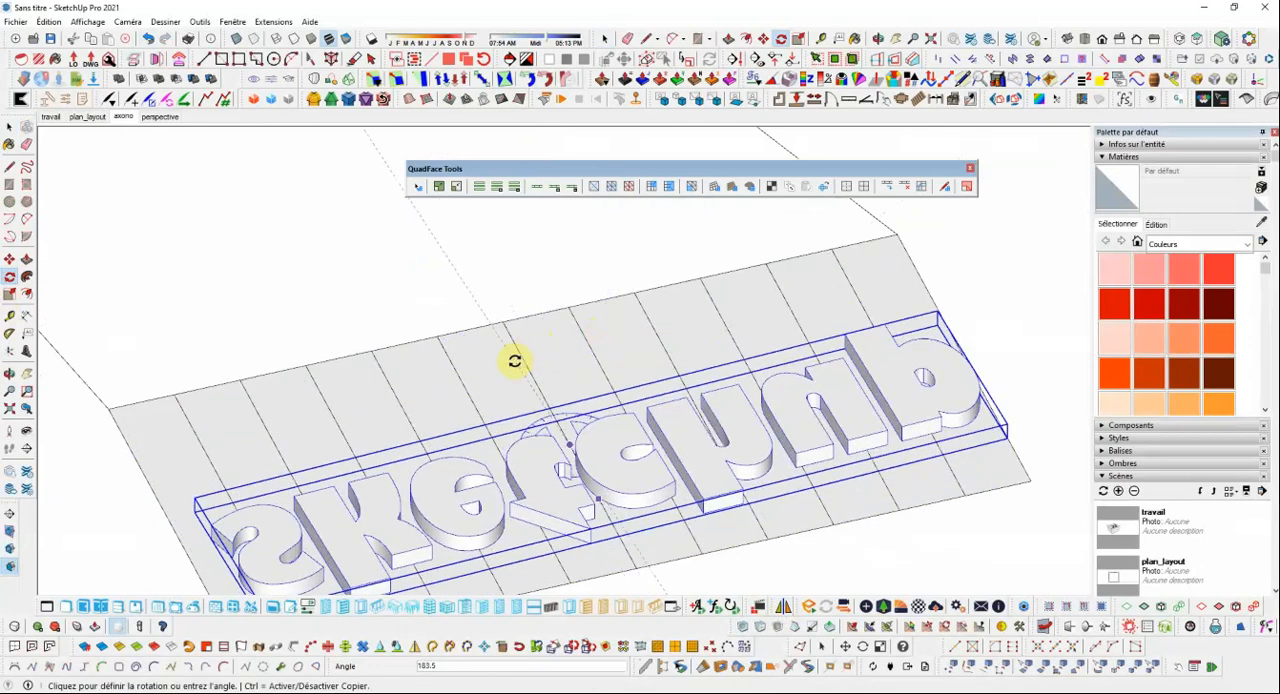
click(521, 352)
scroll(474, 320, down, 5)
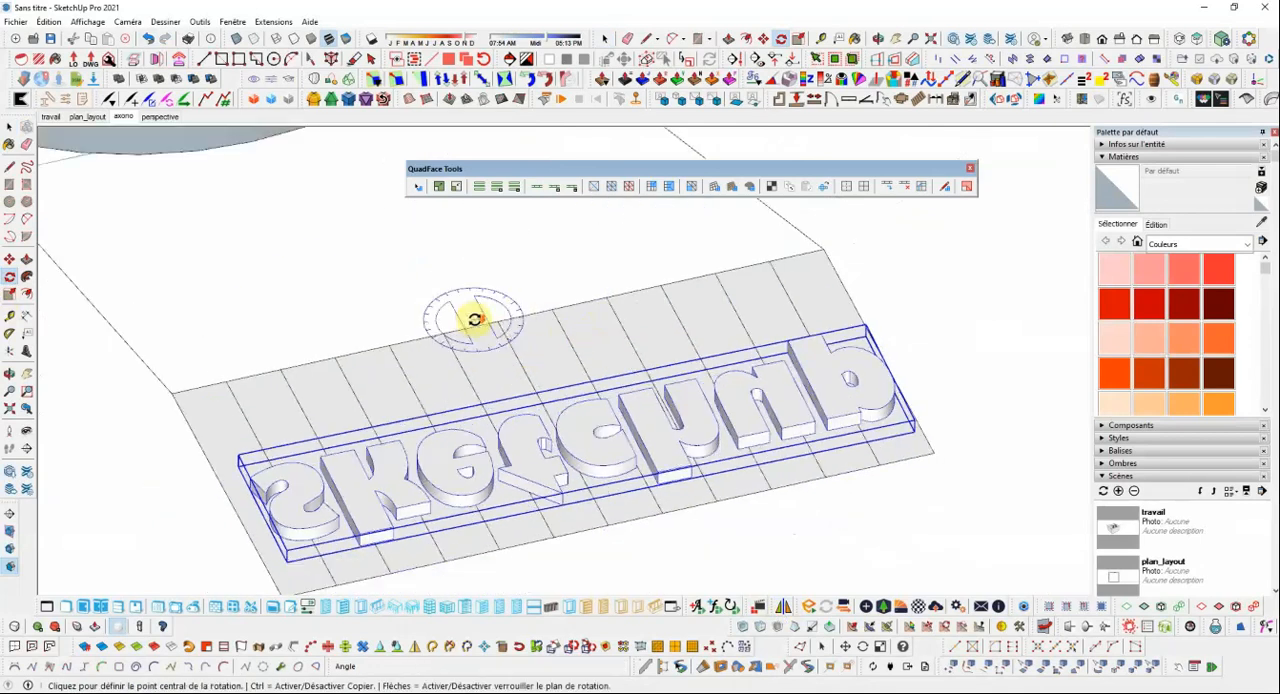
click(10, 128)
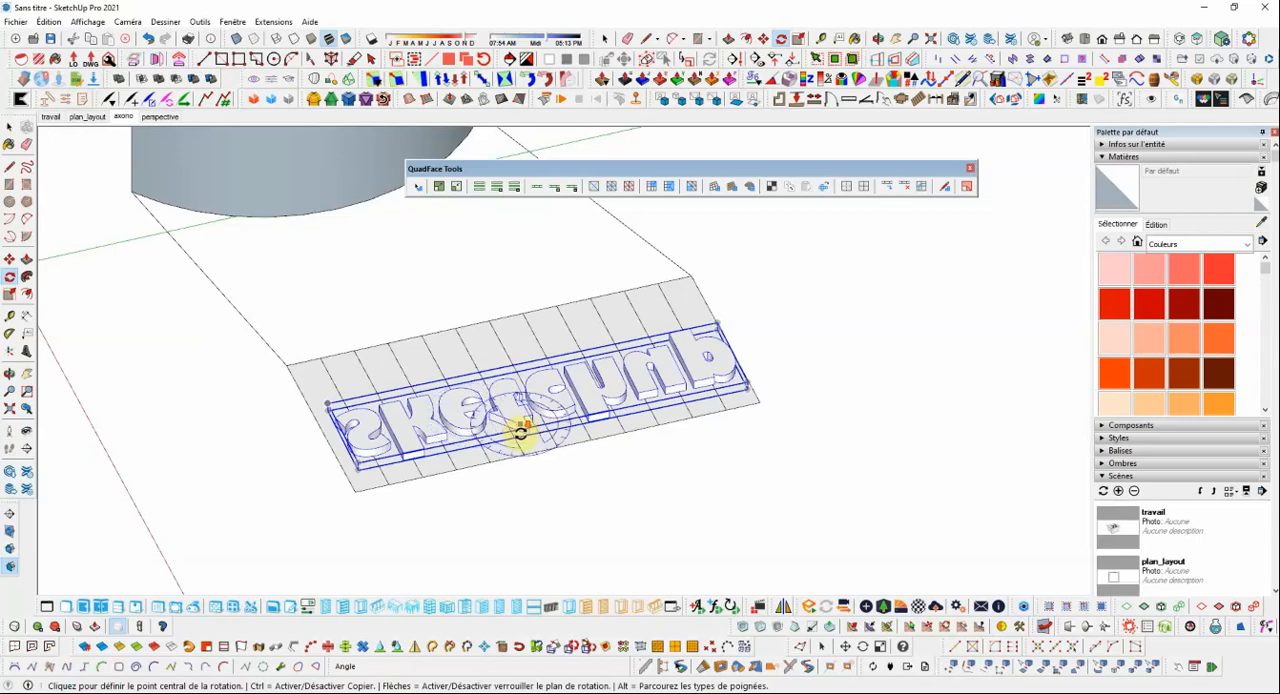
scroll(519, 431, down, 2)
click(10, 131)
click(688, 488)
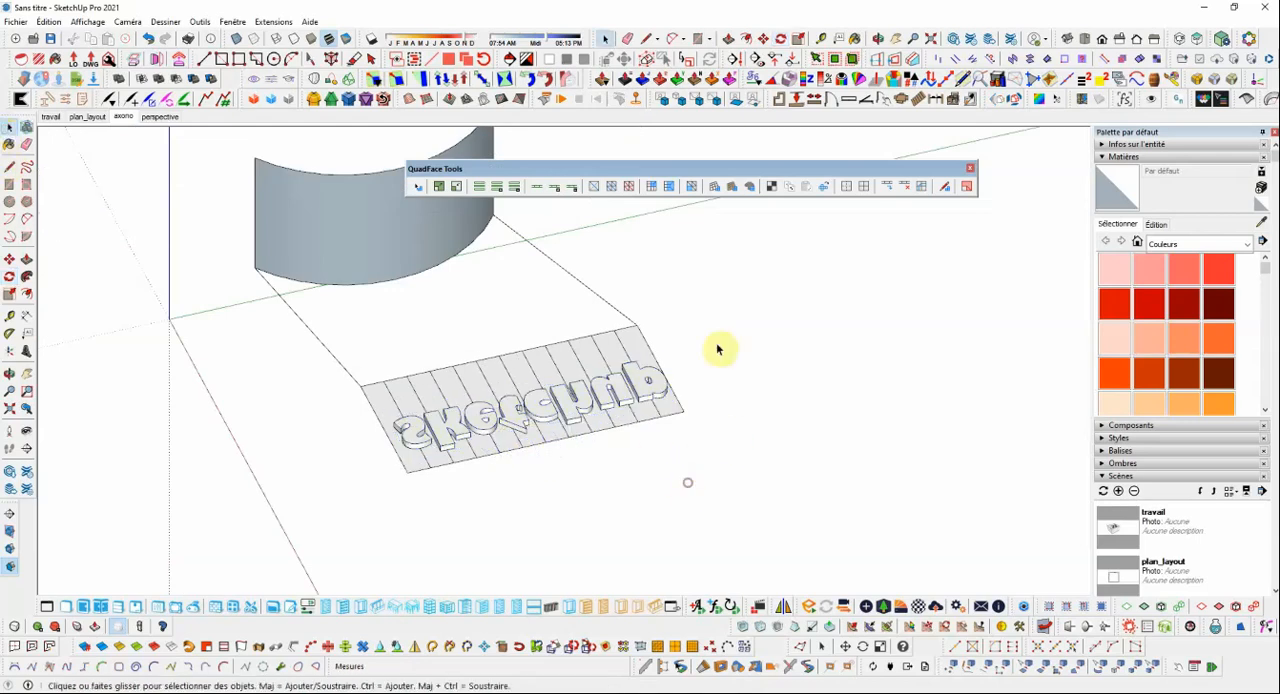
Map the mirrored and rotated 3D text onto the curved surface by applying Flowify to it and the combined group.
scroll(689, 344, up, 2)
scroll(664, 420, down, 3)
click(655, 420)
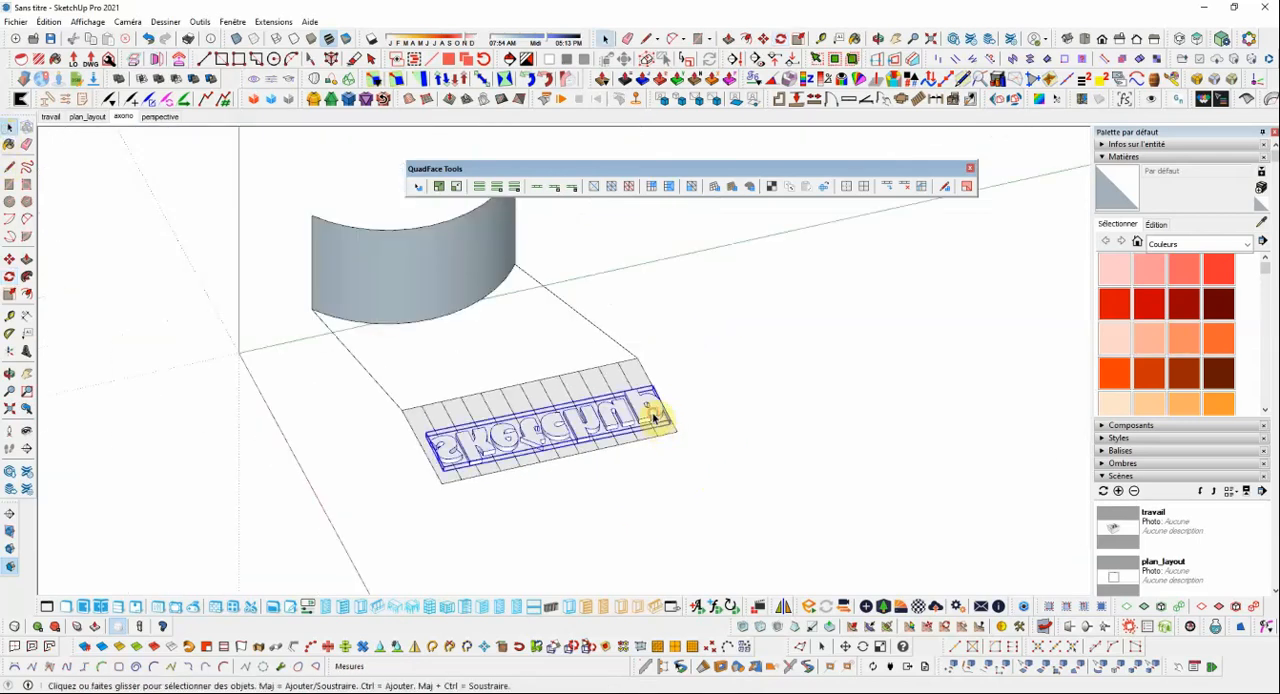
click(606, 382)
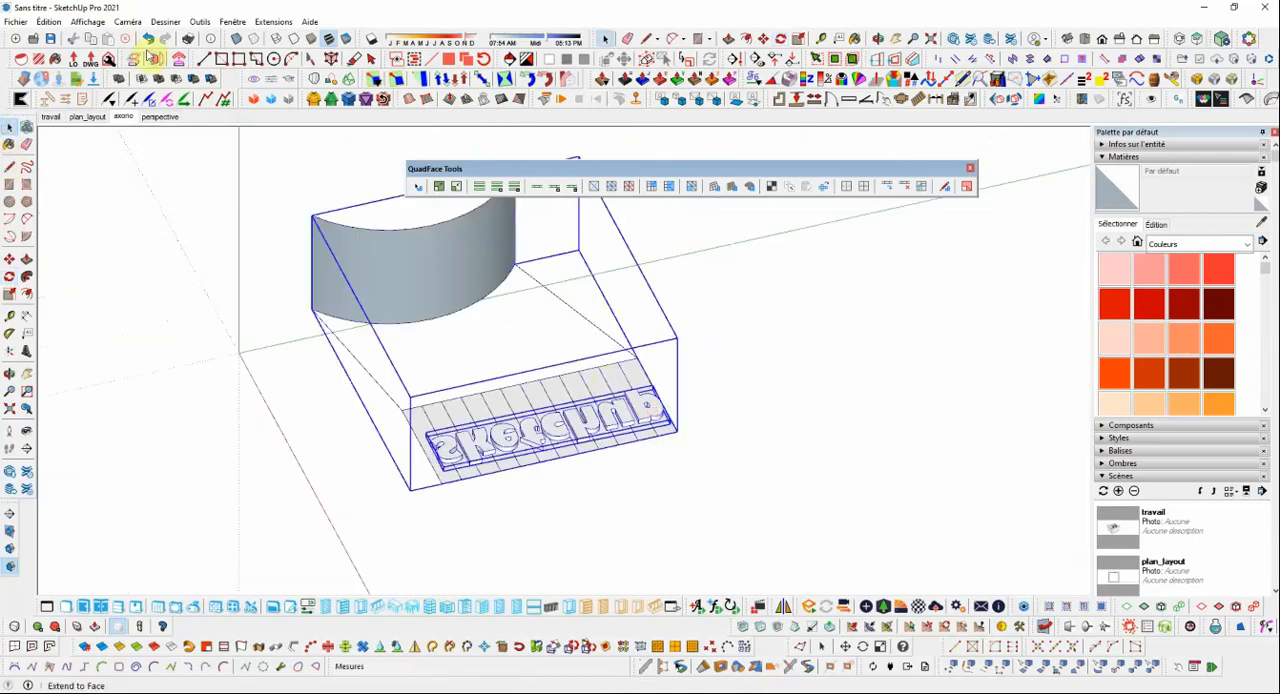
click(271, 22)
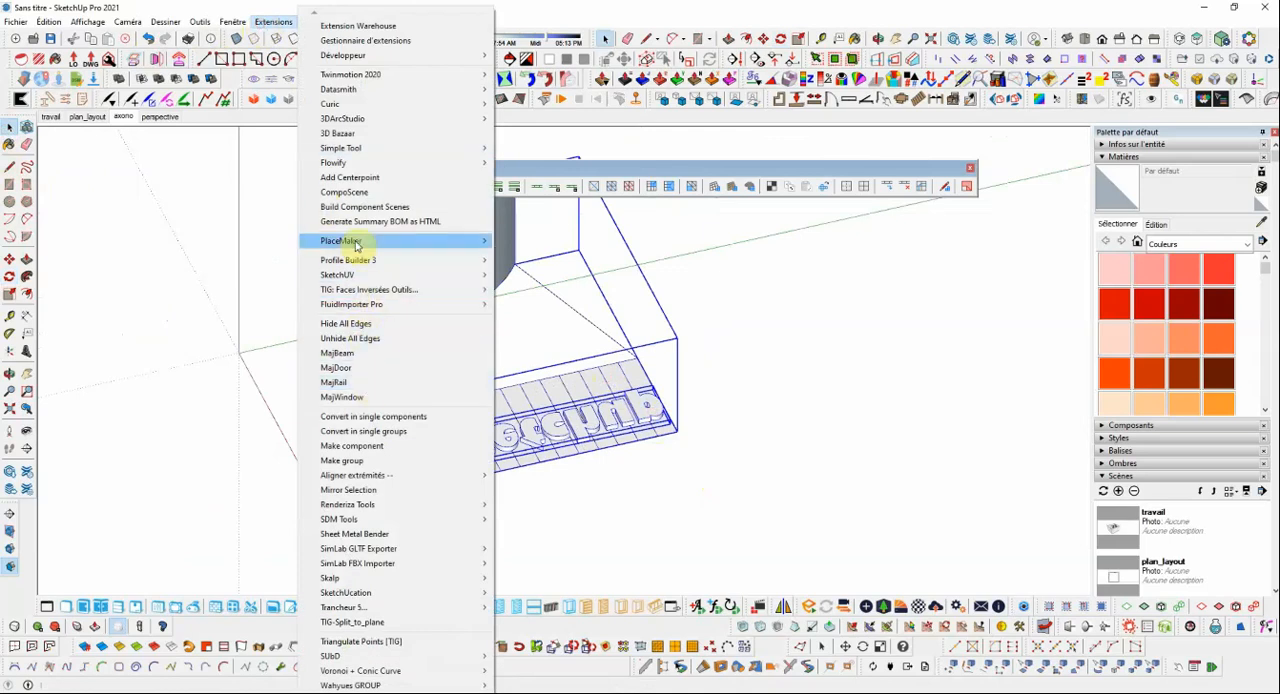
mouse_move(401, 166)
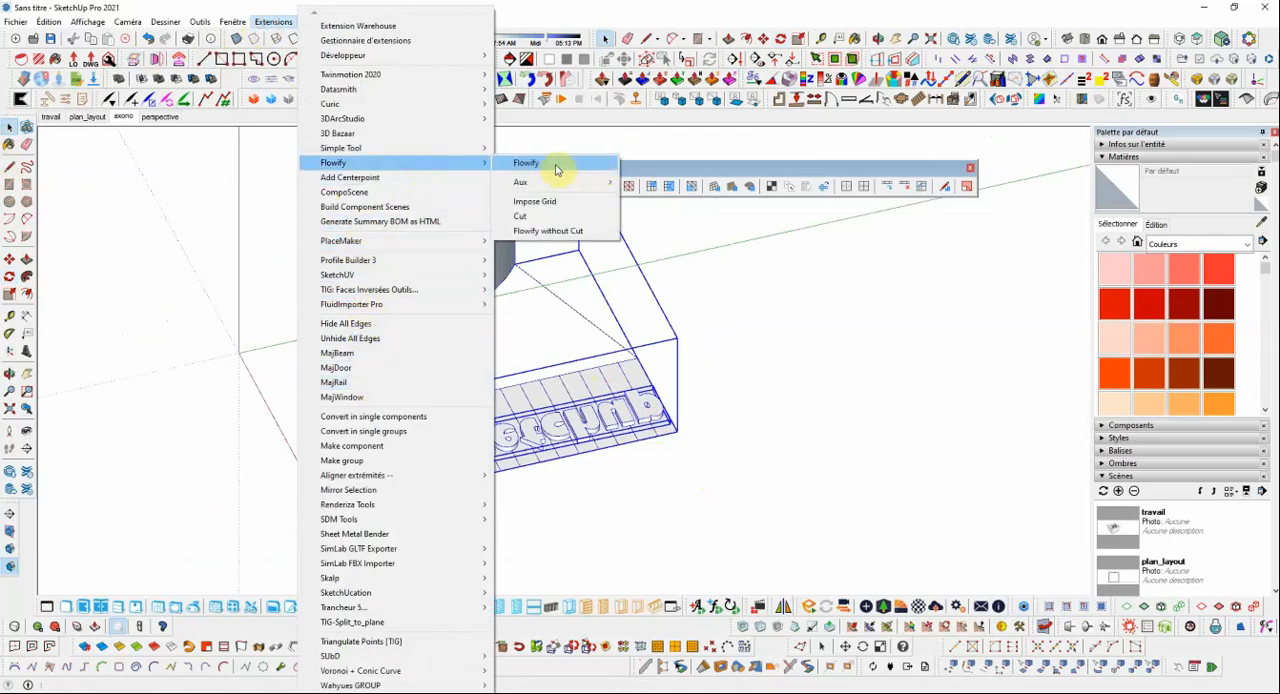
click(557, 170)
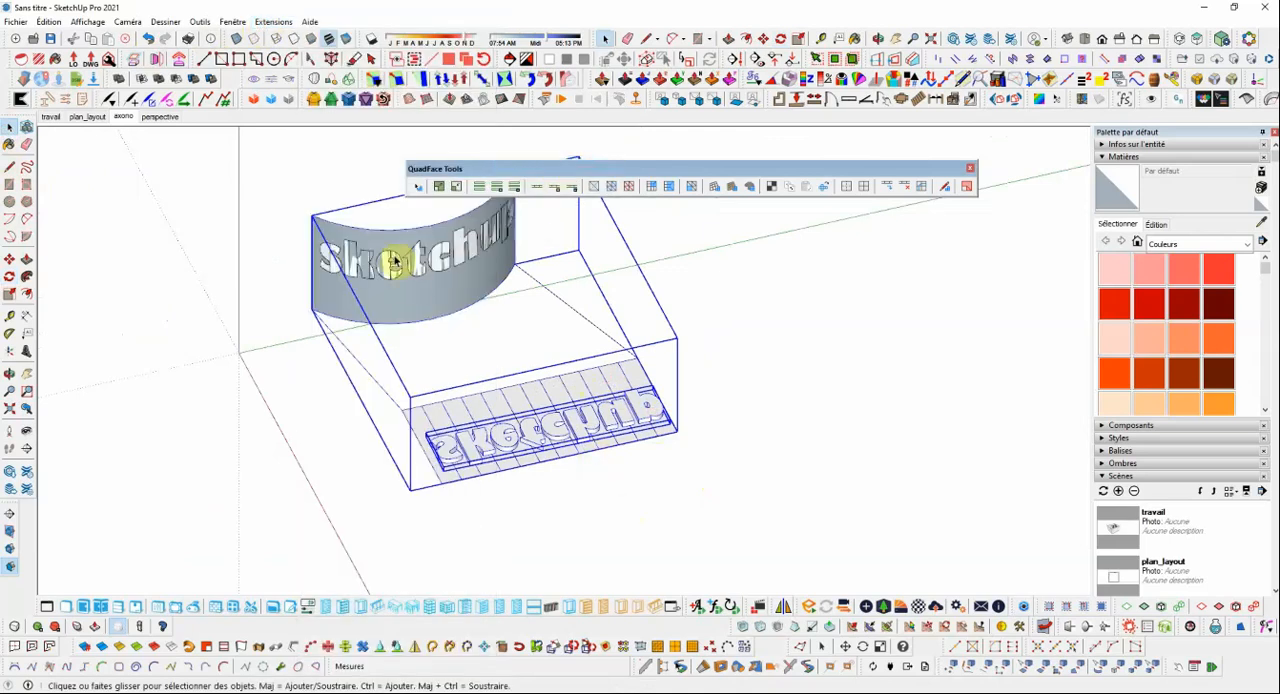
scroll(514, 535, down, 2)
scroll(480, 362, up, 5)
mouse_move(423, 337)
middle_down()
mouse_move(531, 340)
mouse_move(543, 405)
mouse_move(683, 366)
mouse_move(754, 366)
mouse_move(688, 428)
mouse_move(310, 392)
mouse_move(363, 448)
middle_up()
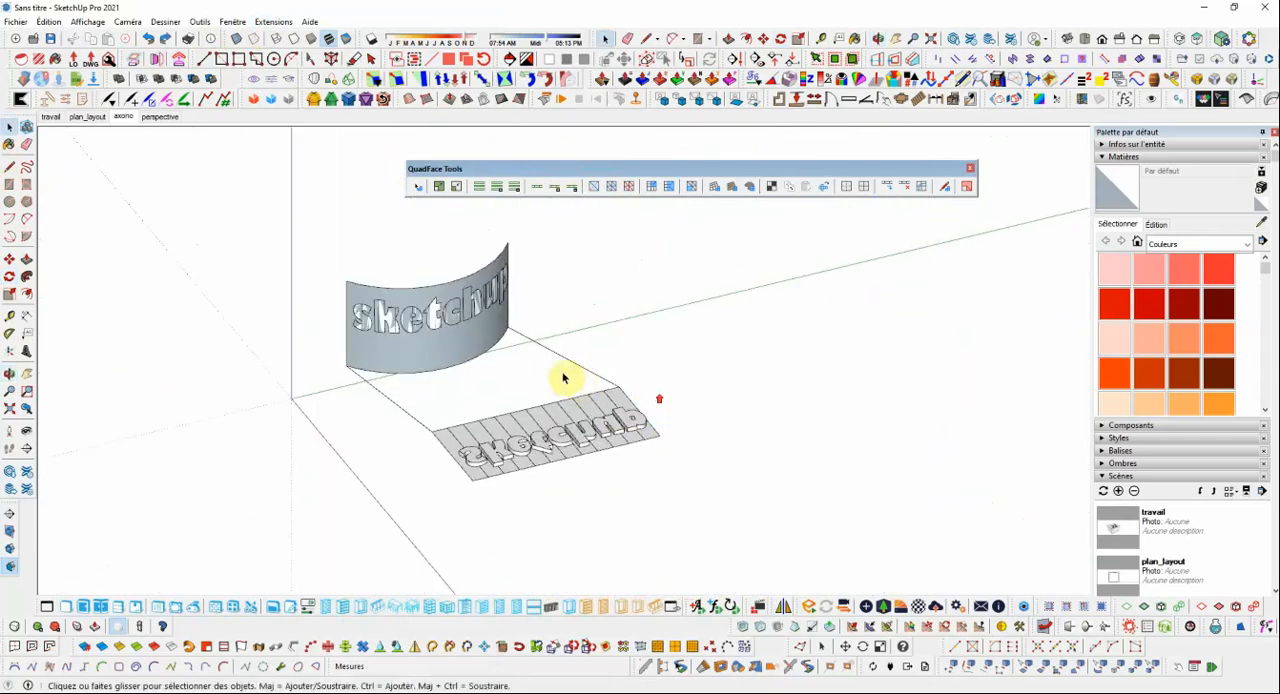
key(ctrl+z)
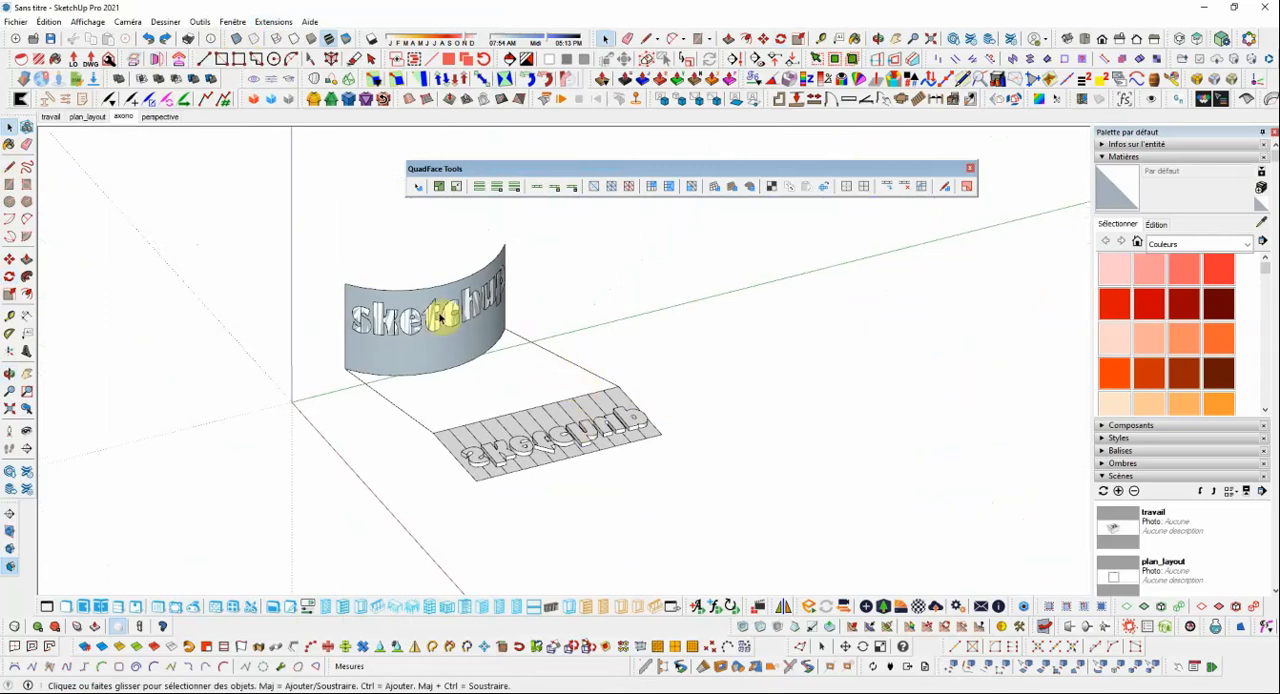
Move the 3D text down about 0.11 m so its top lies flush with the flat mesh.
mouse_move(546, 369)
middle_down()
mouse_move(466, 330)
mouse_move(553, 430)
middle_up()
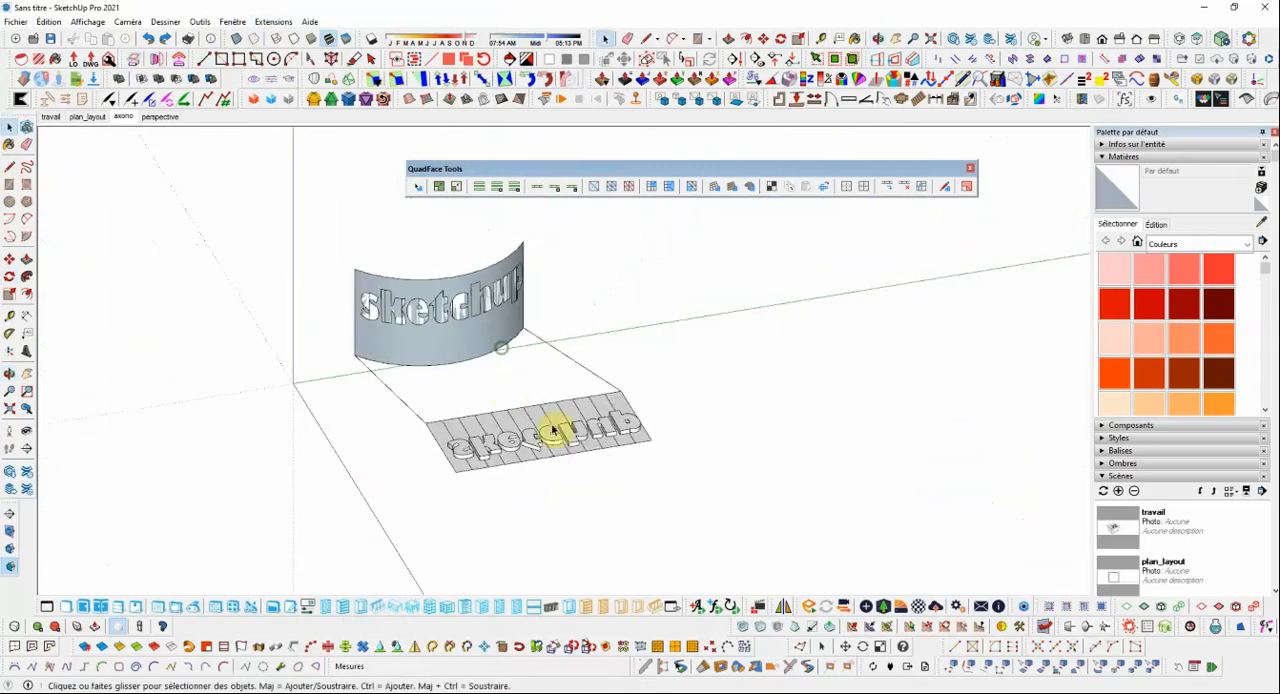
click(621, 425)
scroll(622, 428, up, 2)
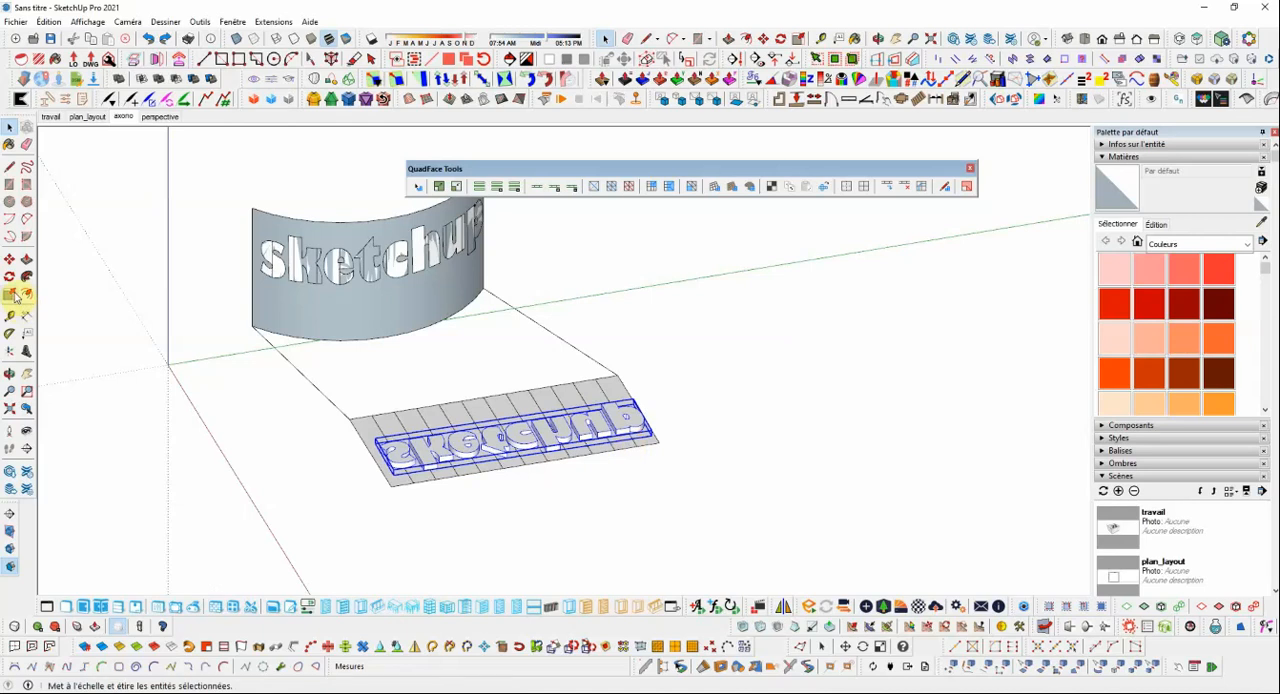
click(9, 259)
scroll(640, 440, up, 4)
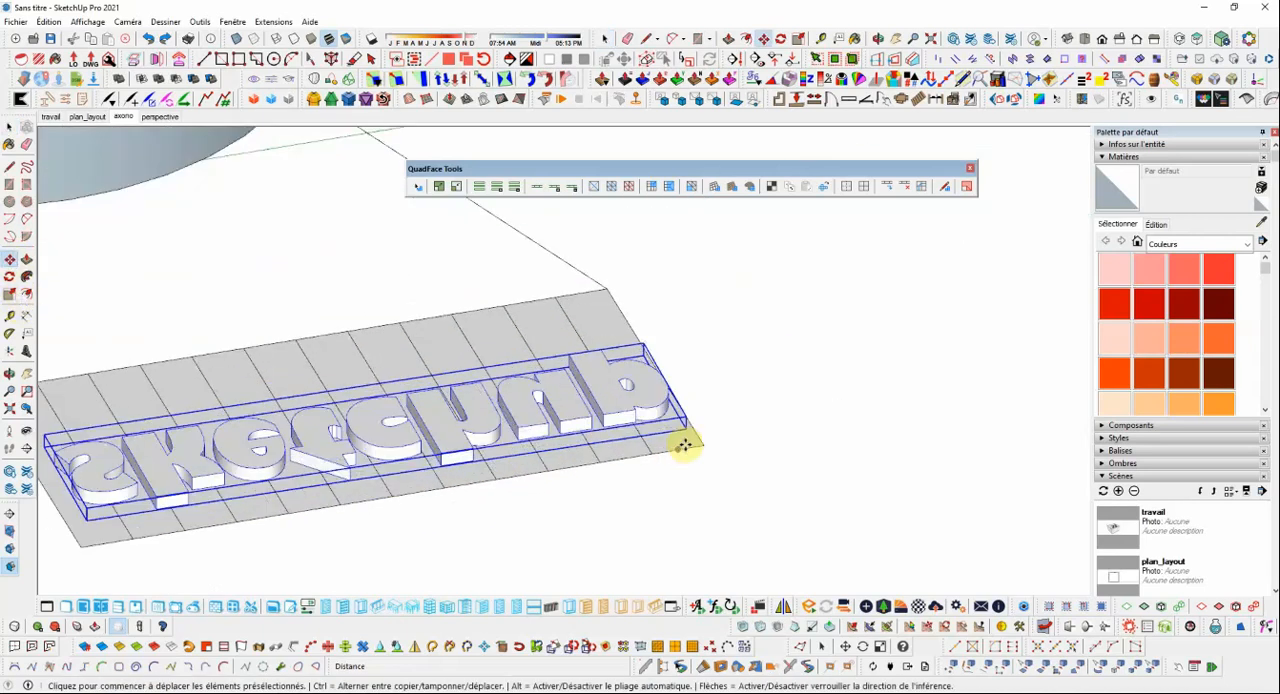
scroll(606, 412, down, 1)
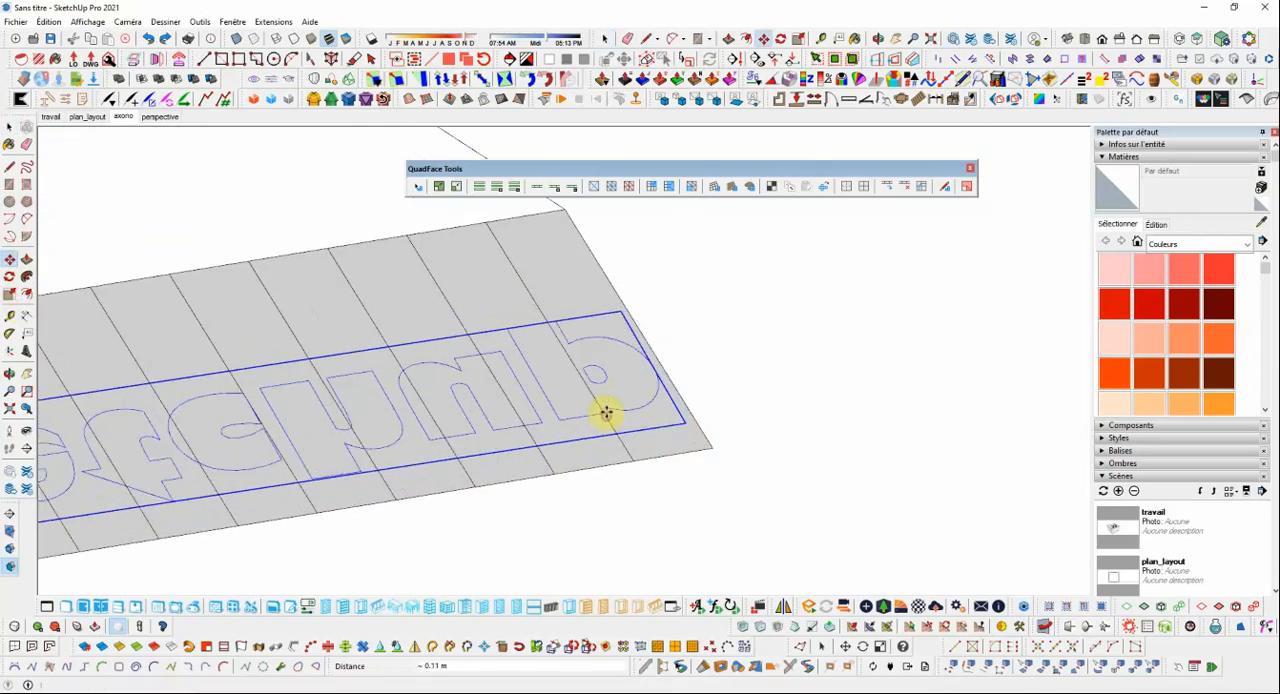
scroll(634, 375, down, 4)
Run Flowify on the lowered 3D text and the combined group to raise the lettering from the curved surface's front.
click(11, 128)
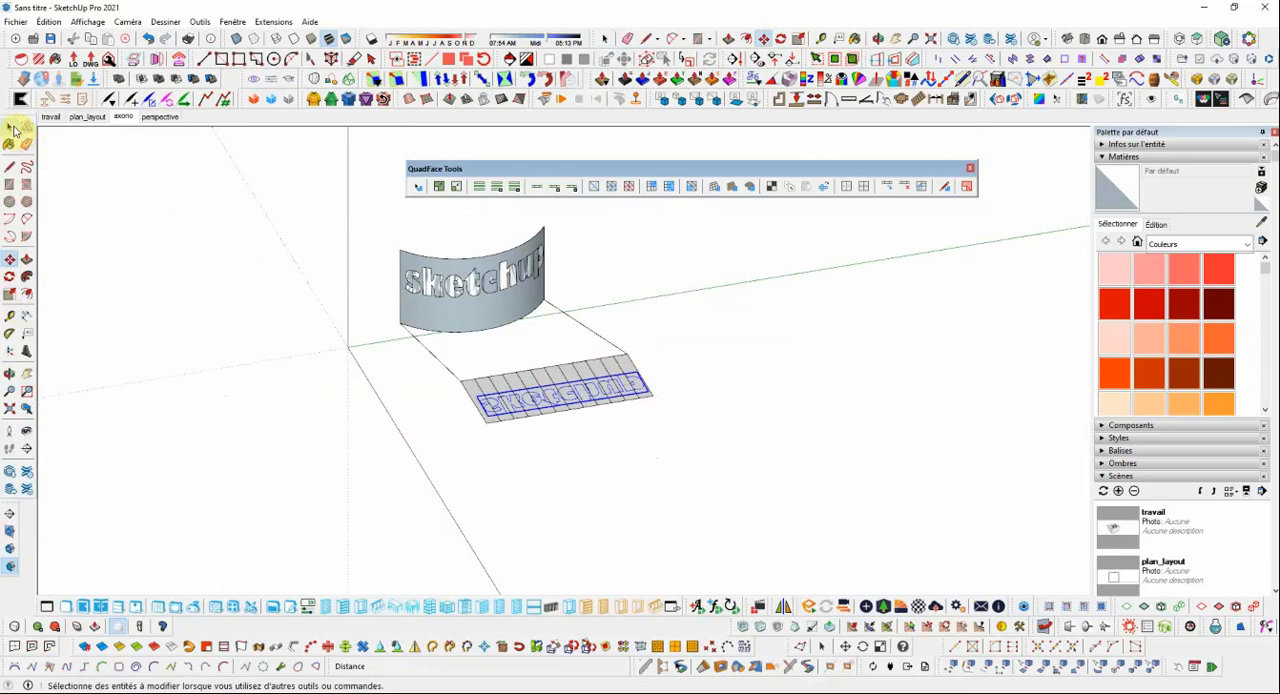
click(525, 297)
click(266, 24)
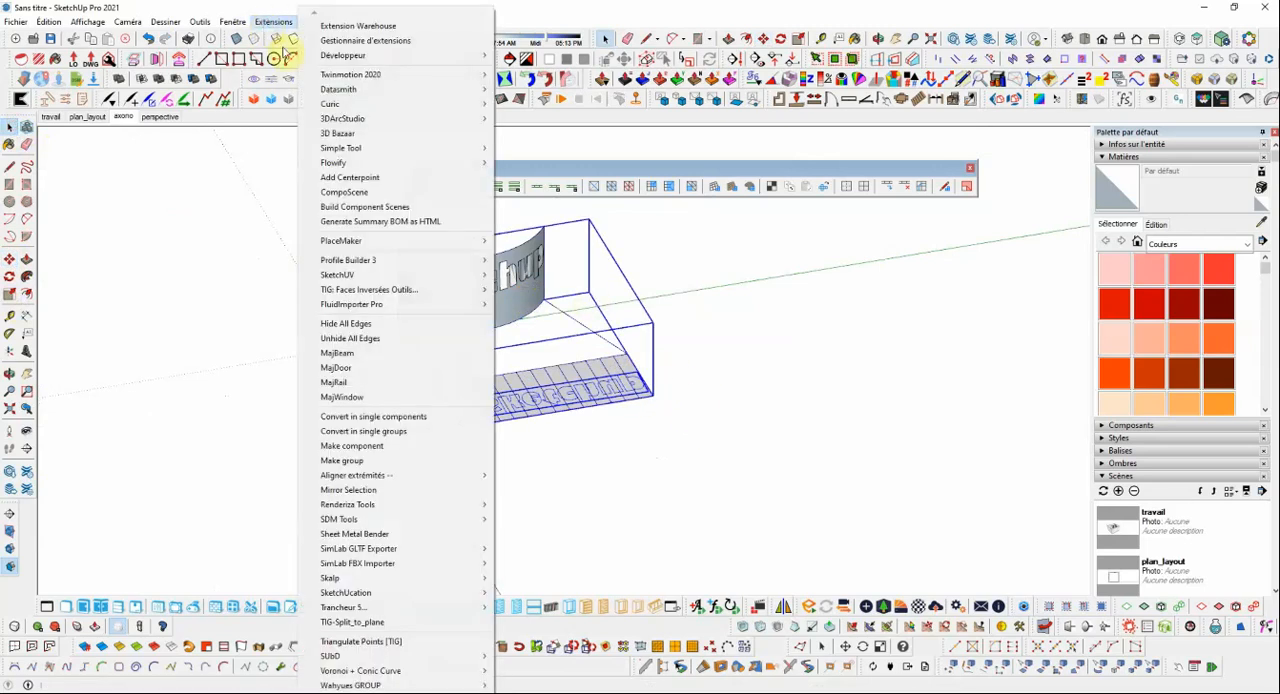
mouse_move(366, 166)
click(527, 167)
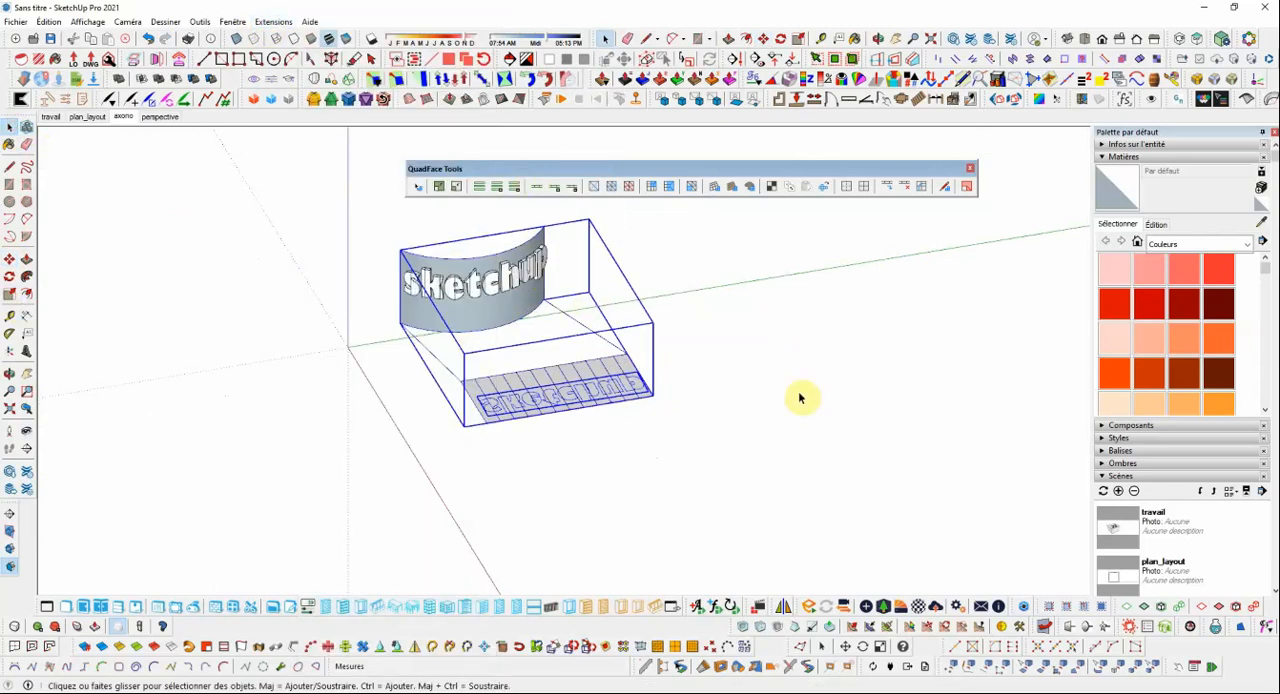
Smooth the quads of the raised sketchup lettering on the curved surface.
scroll(577, 314, up, 3)
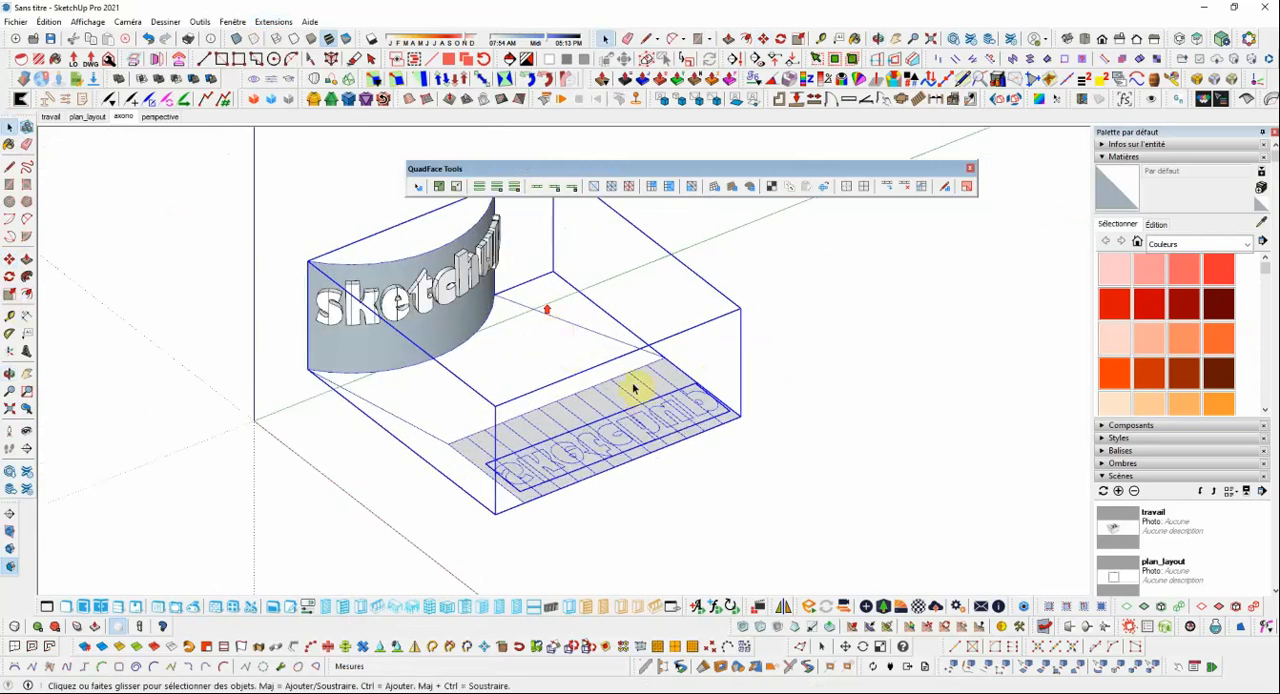
click(832, 344)
mouse_move(454, 309)
middle_down()
mouse_move(520, 330)
mouse_move(289, 266)
mouse_move(554, 323)
mouse_move(571, 313)
mouse_move(520, 266)
mouse_move(369, 220)
mouse_move(562, 314)
middle_up()
click(395, 292)
click(503, 309)
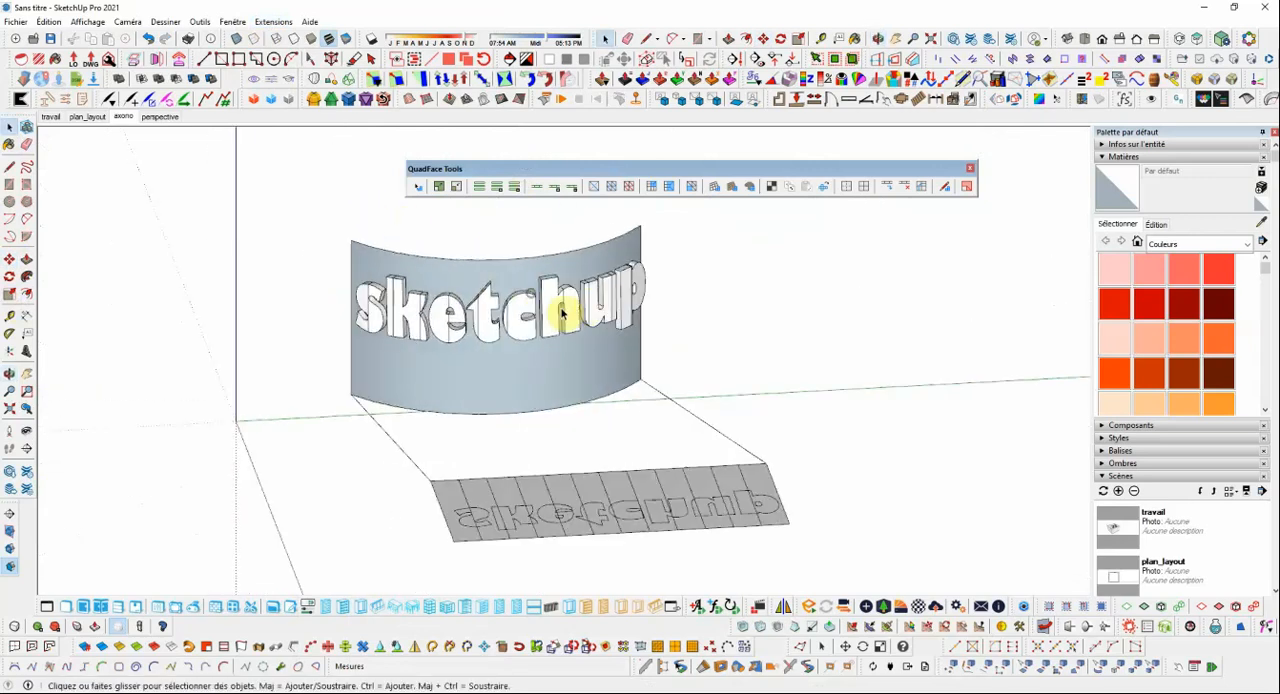
click(562, 307)
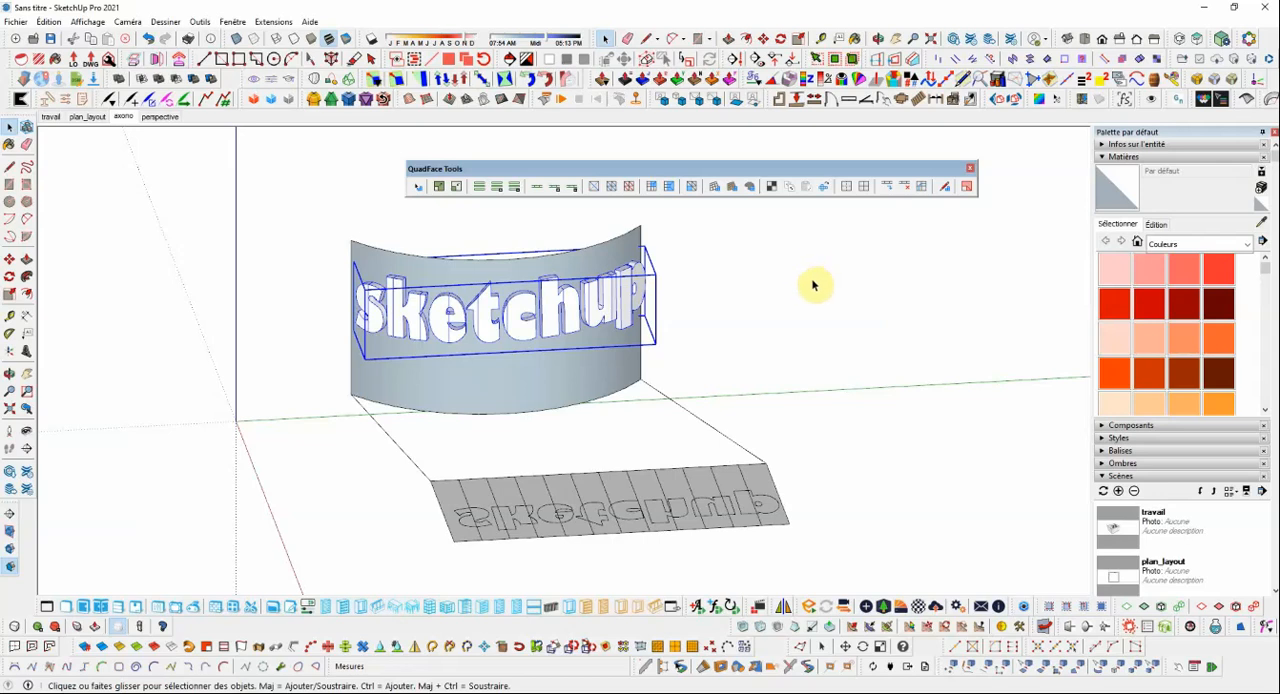
click(848, 189)
mouse_move(500, 300)
middle_down()
mouse_move(651, 294)
mouse_move(503, 297)
mouse_move(605, 285)
mouse_move(874, 194)
middle_up()
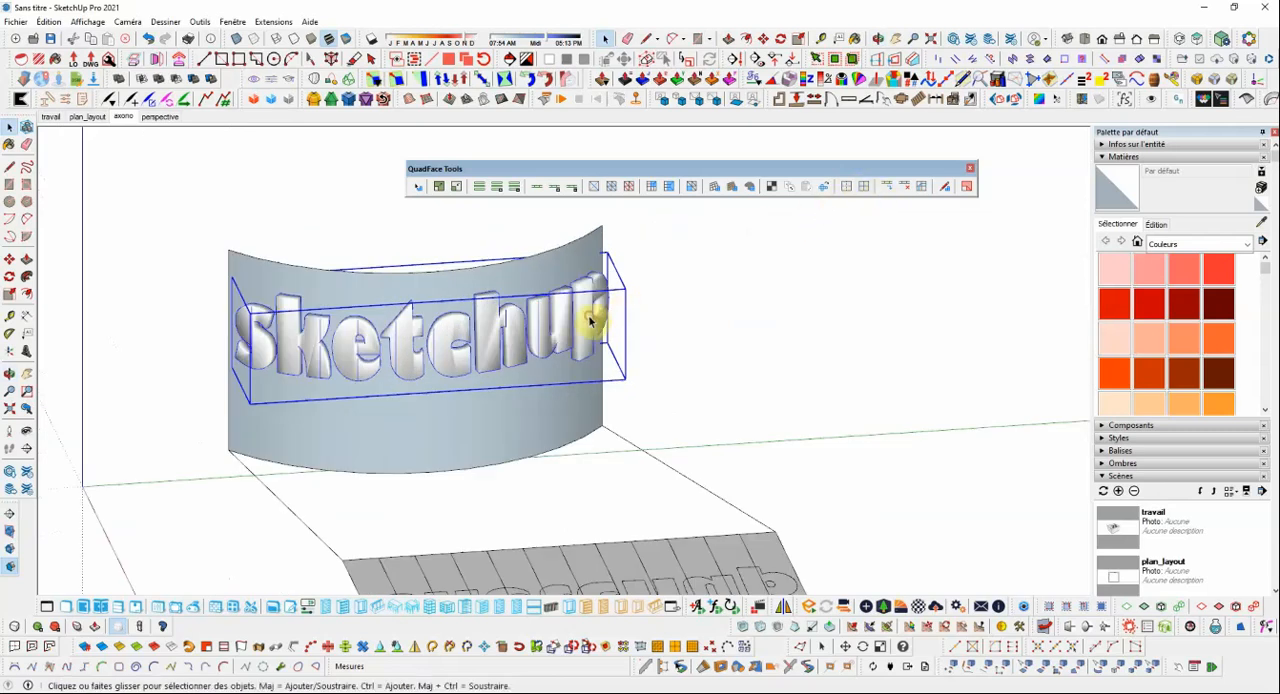
Unsmooth the quads of the raised lettering to bring its hard edges back.
click(866, 193)
click(817, 274)
middle_drag(623, 314, 513, 330)
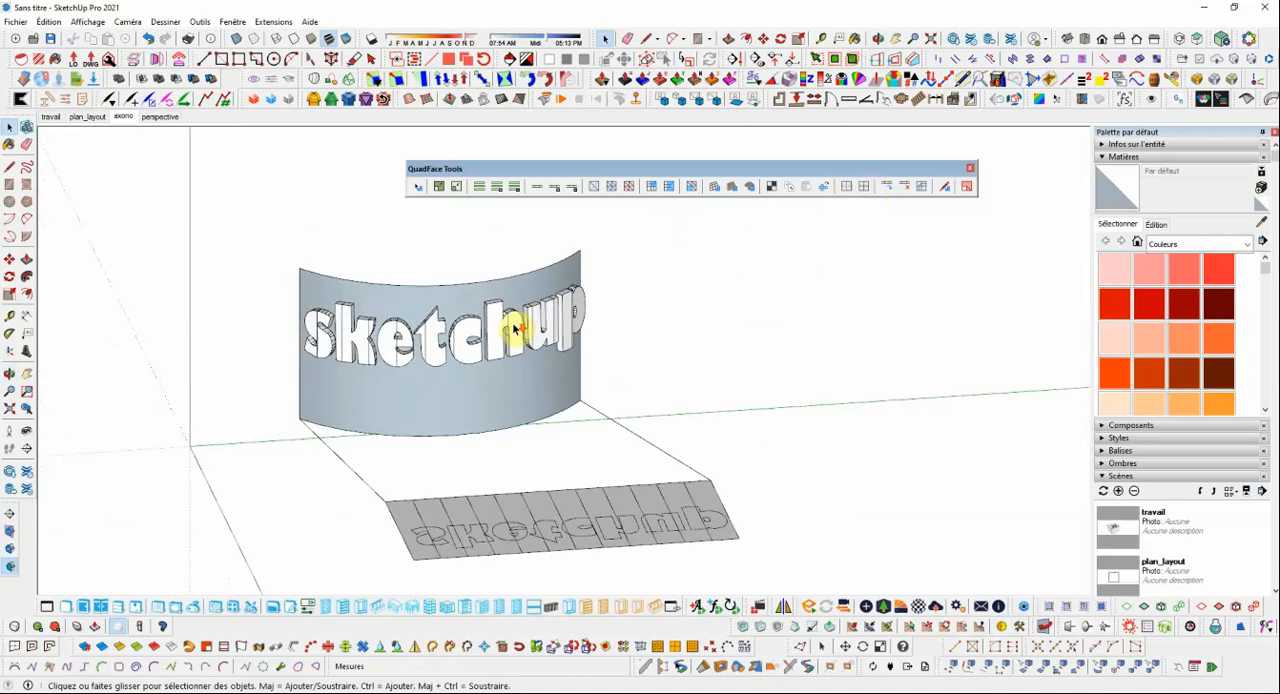
Soften the curved lettering's edges with coplanar softening enabled and an angle between normals of about 66.7 degrees.
click(494, 330)
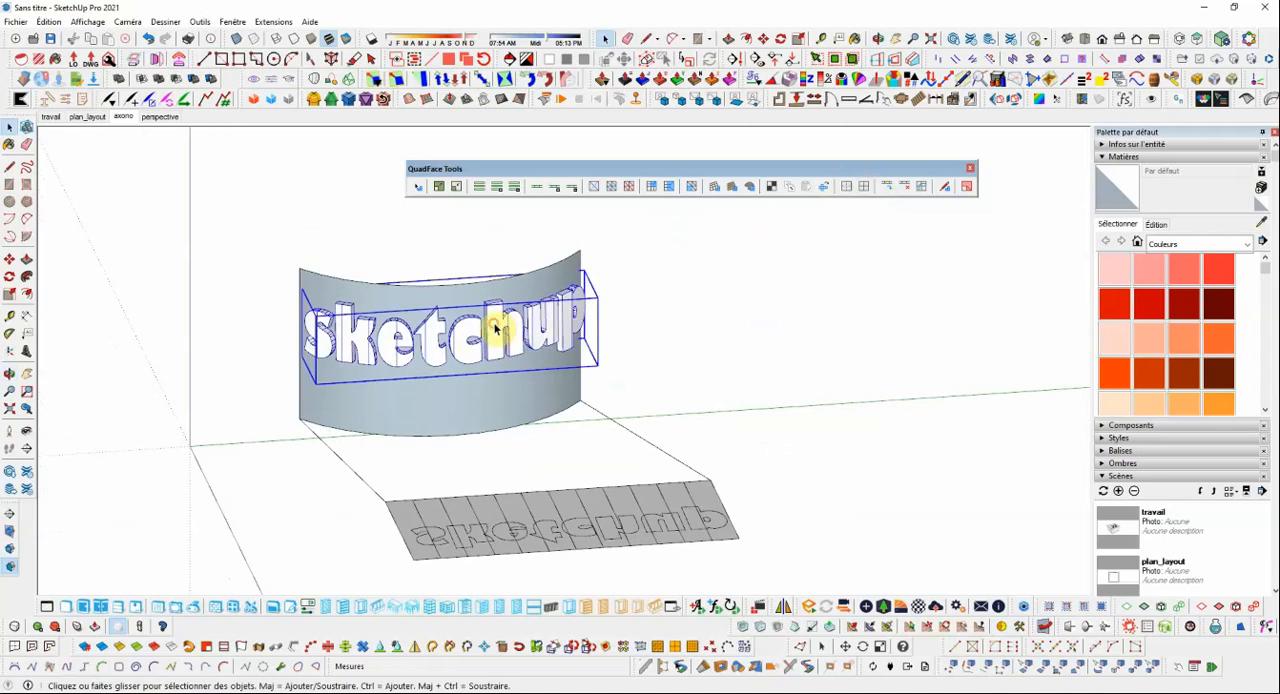
click(1100, 157)
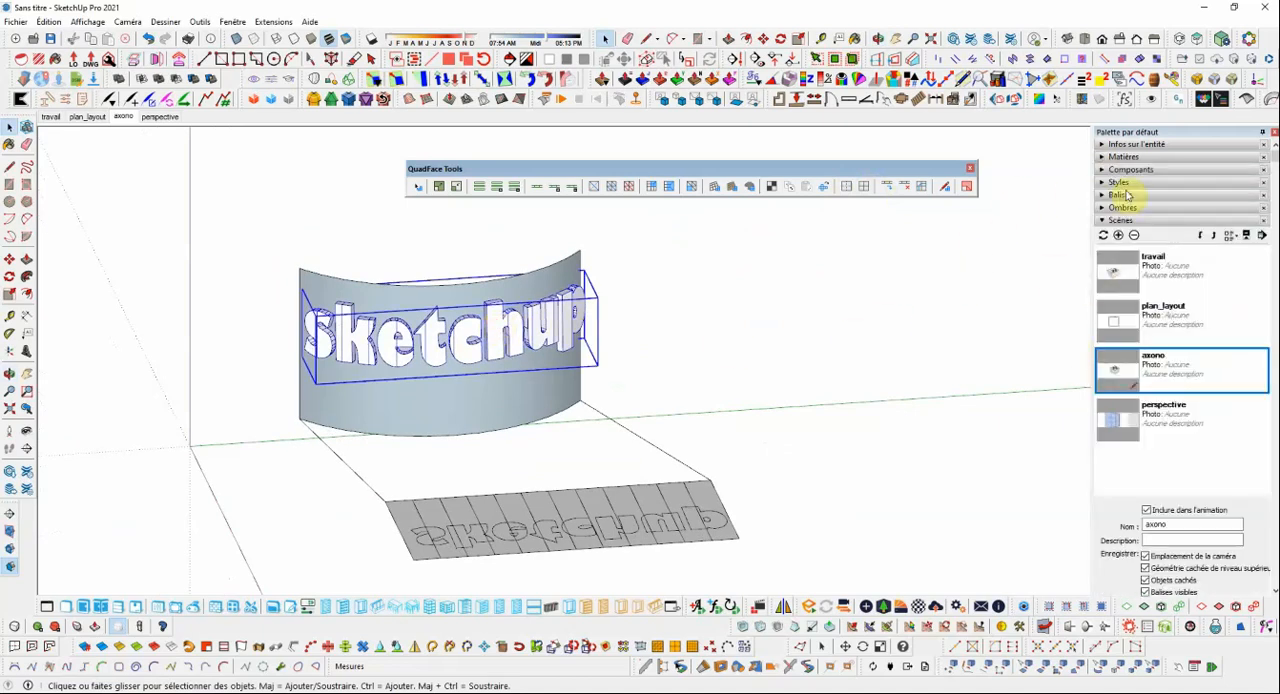
click(1105, 222)
click(1115, 246)
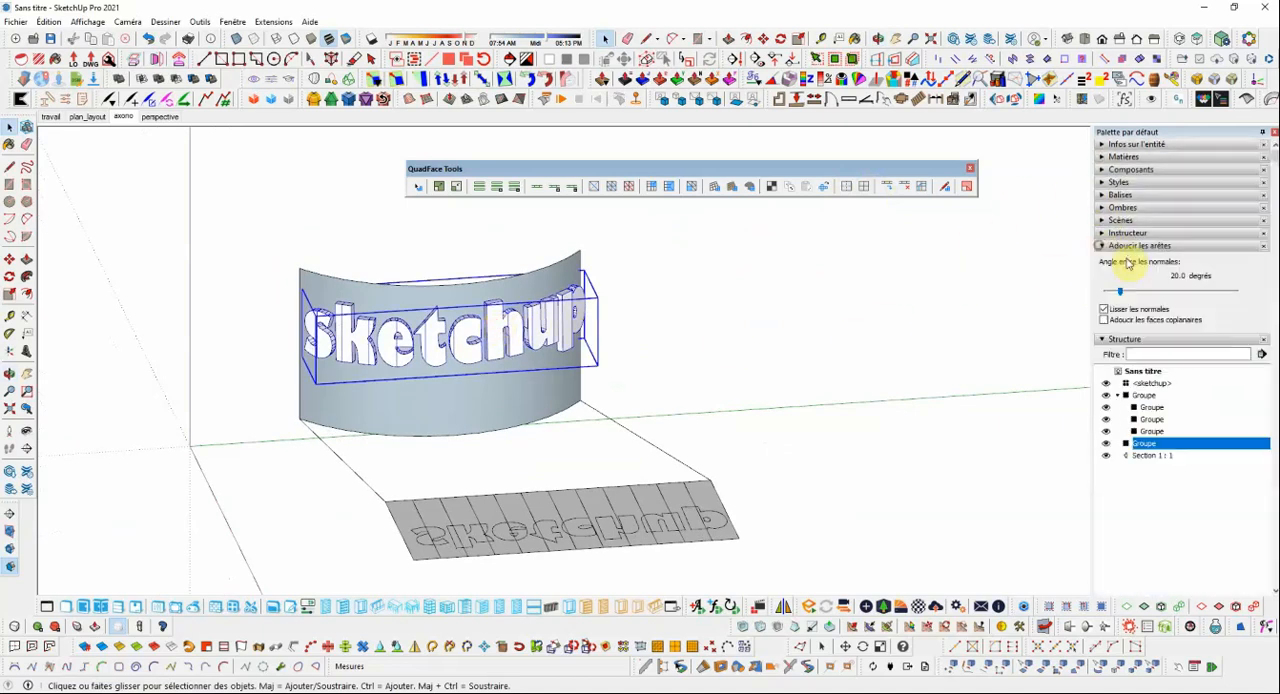
click(1104, 320)
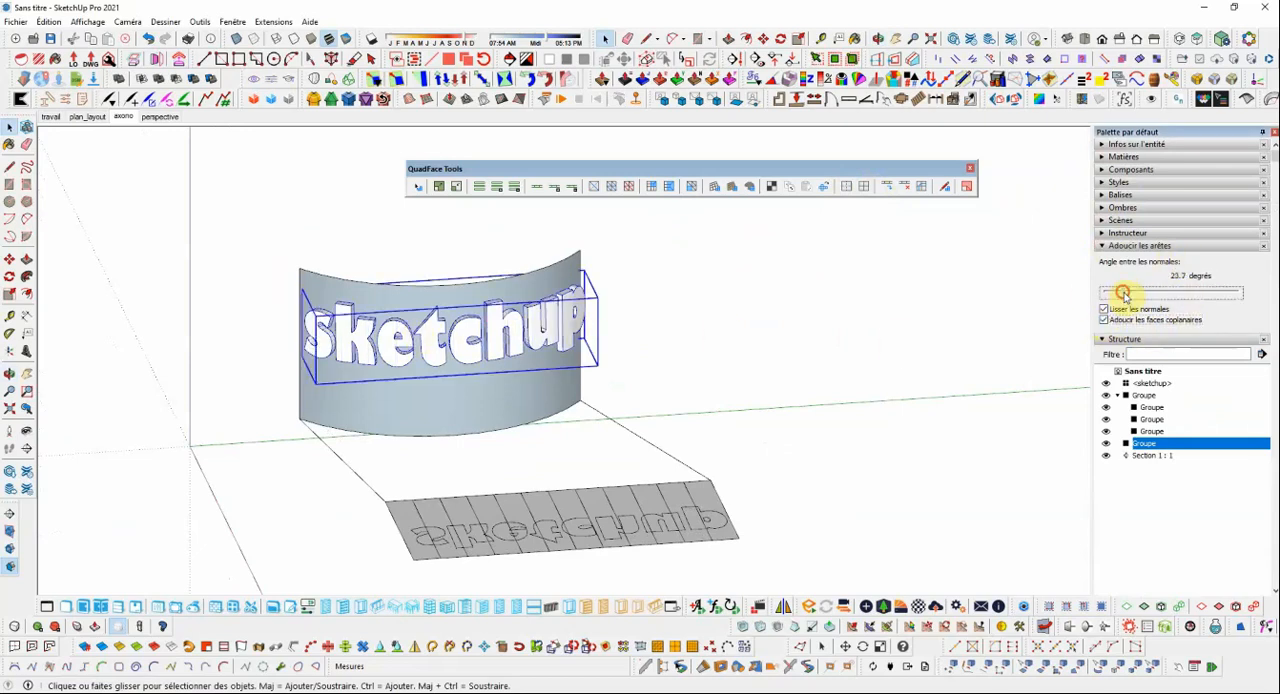
drag(1124, 294, 1151, 297)
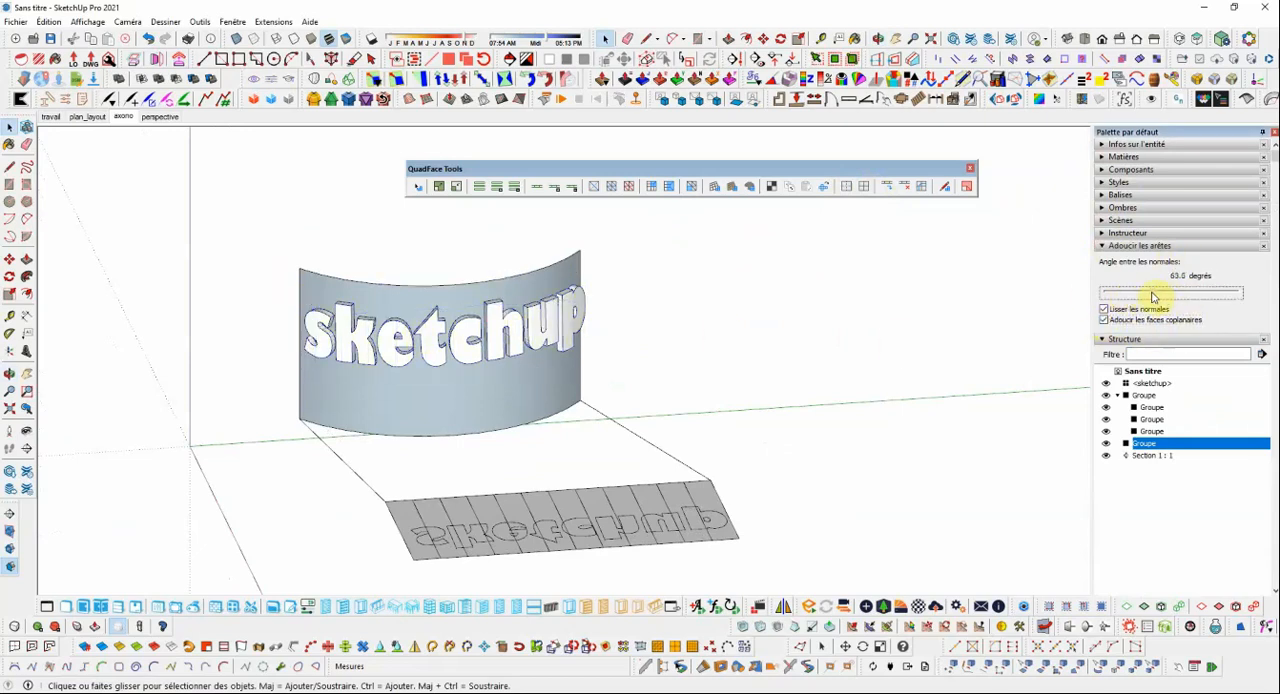
click(812, 305)
Inside the combined group, thicken the curved surface by about 0.05 m with Joint Push Pull.
mouse_move(543, 346)
middle_down()
mouse_move(663, 371)
mouse_move(494, 360)
mouse_move(534, 360)
mouse_move(531, 340)
middle_up()
double_click(505, 377)
click(508, 378)
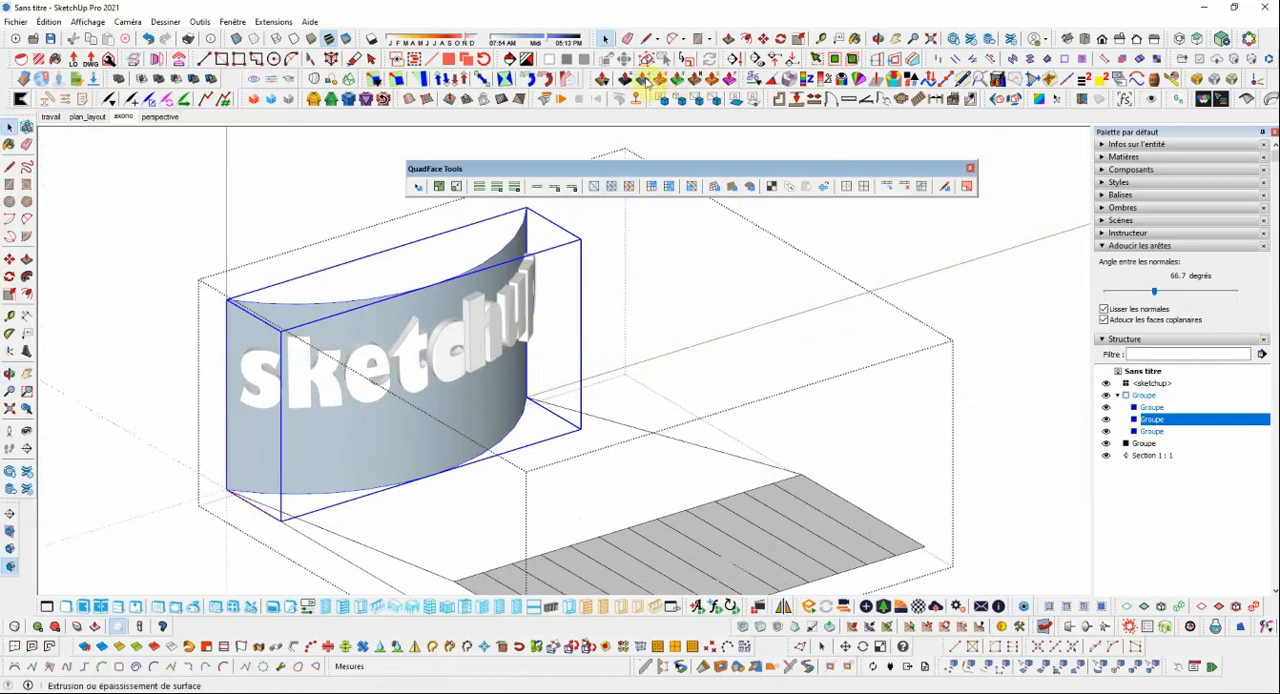
click(661, 81)
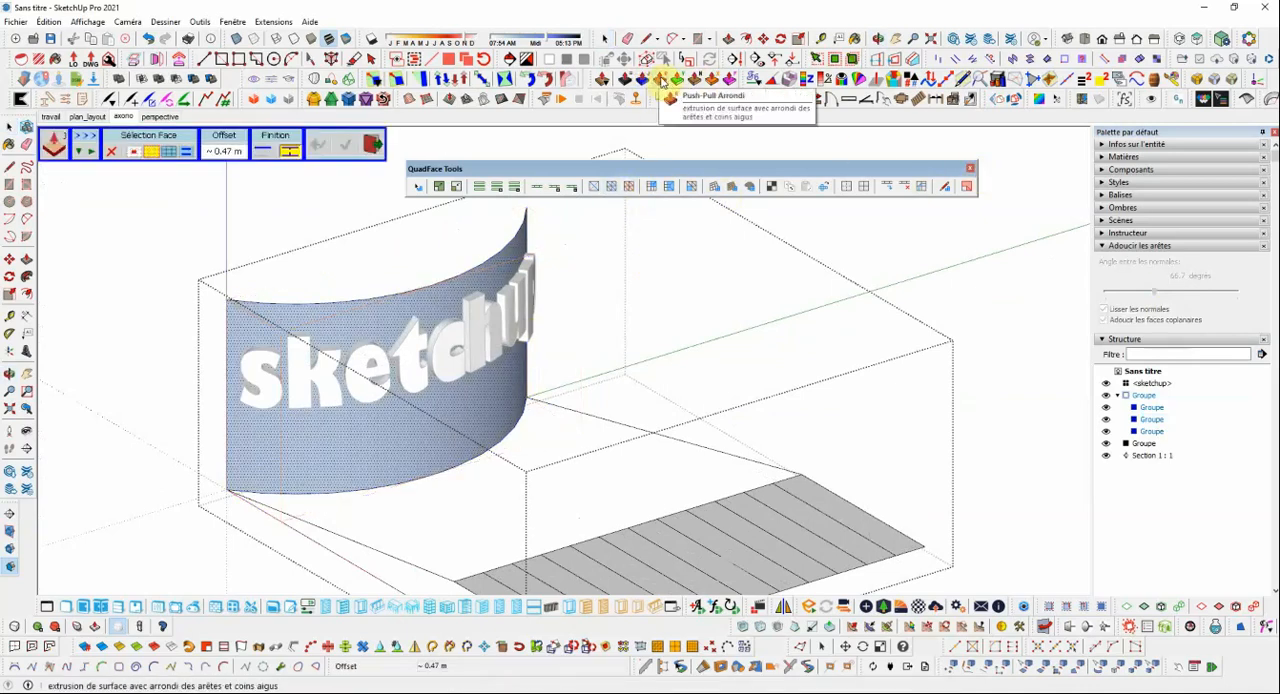
drag(507, 397, 505, 405)
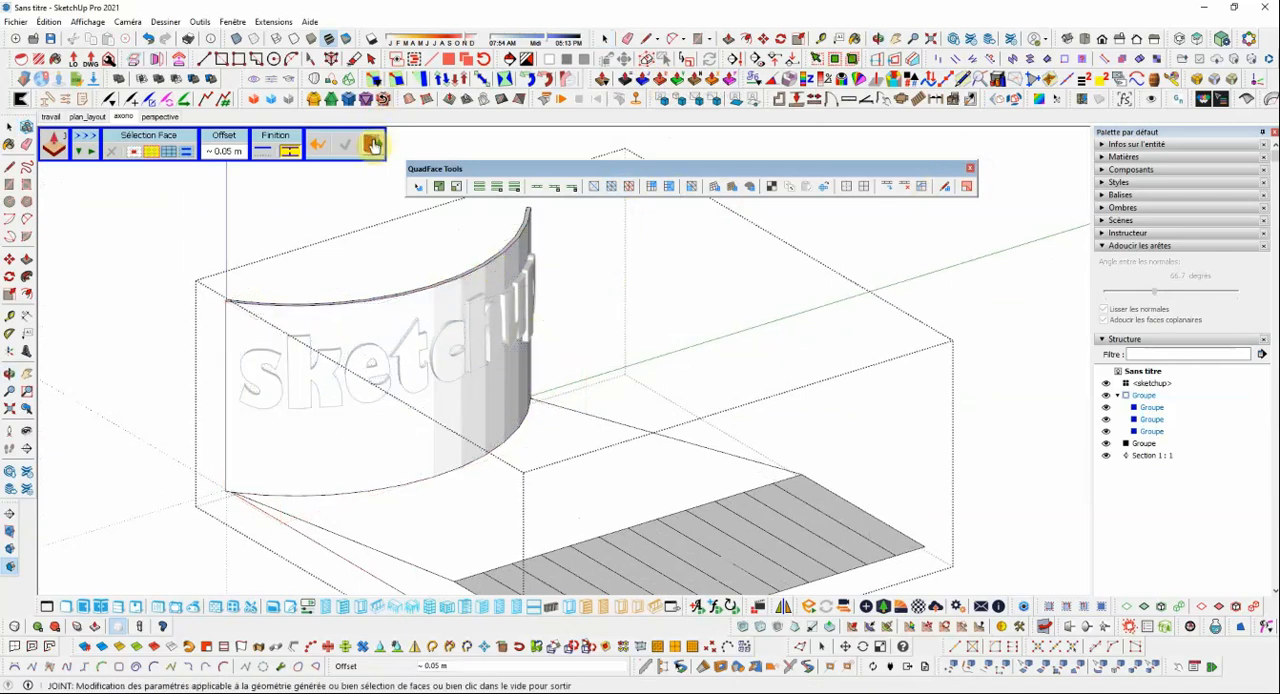
click(650, 292)
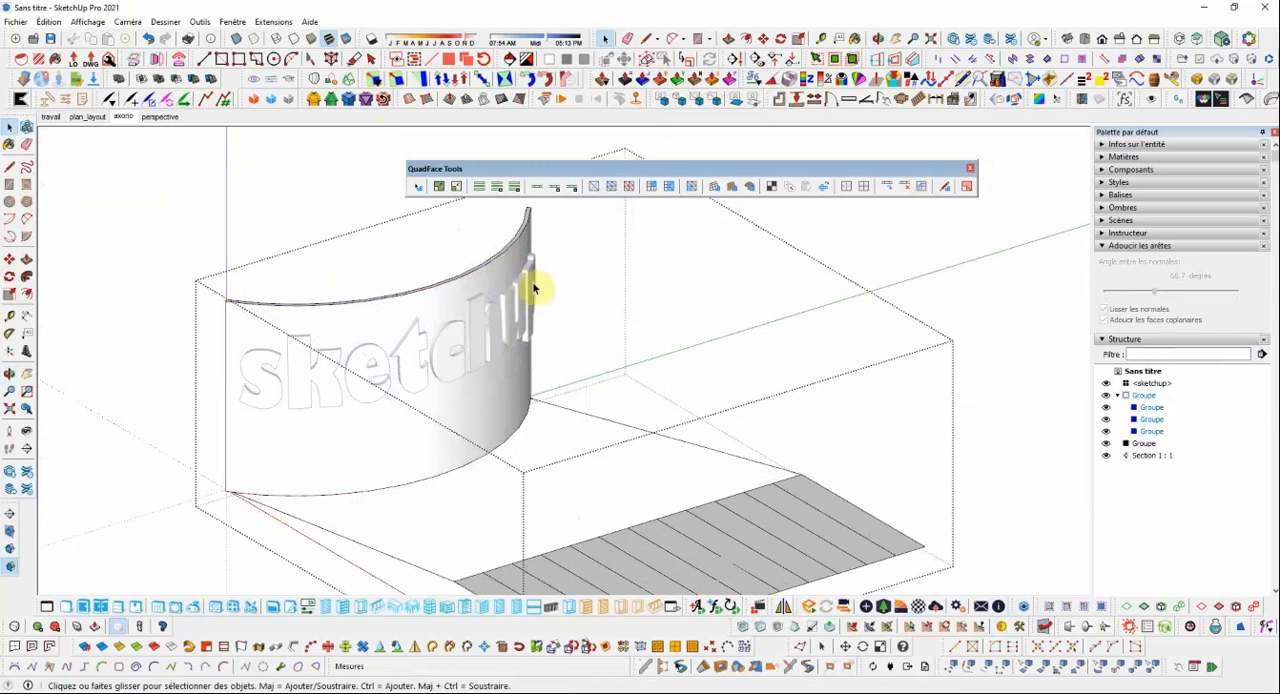
Display shadows on the lettered surface, with the date moved to about July and the time of day set earlier.
mouse_move(351, 207)
middle_down()
mouse_move(331, 206)
mouse_move(334, 257)
mouse_move(471, 258)
mouse_move(429, 297)
mouse_move(371, 274)
middle_up()
scroll(514, 292, up, 3)
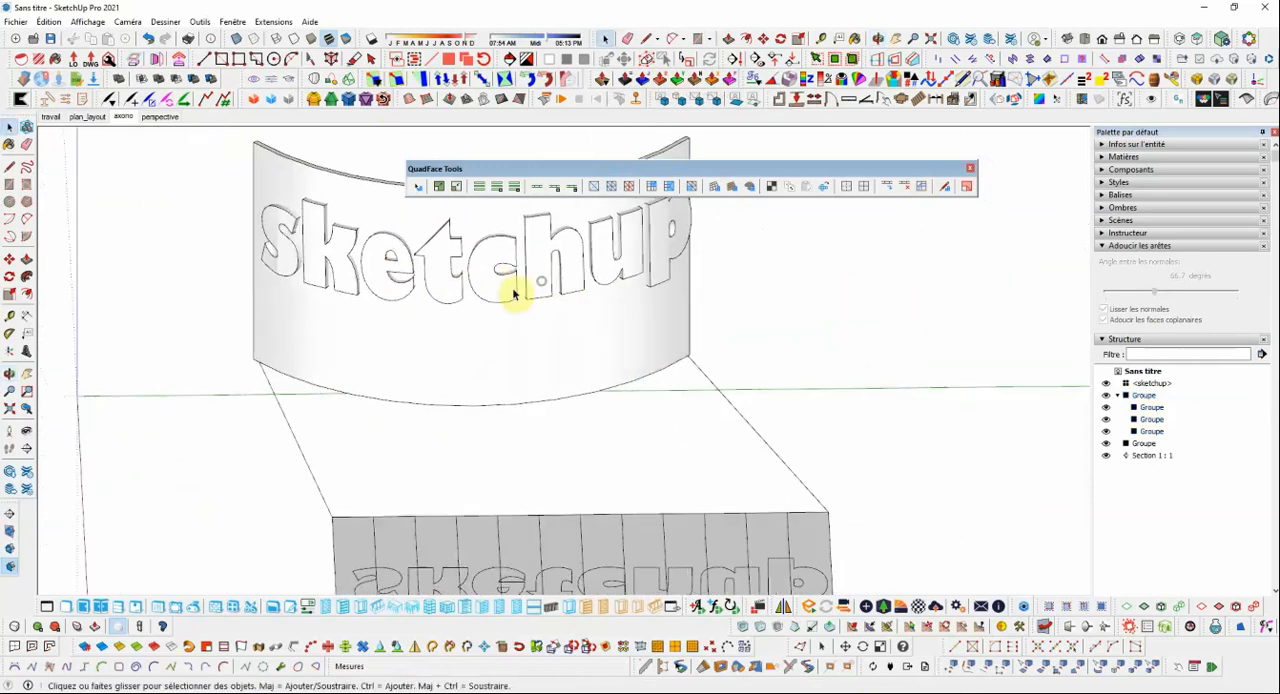
scroll(422, 250, up, 2)
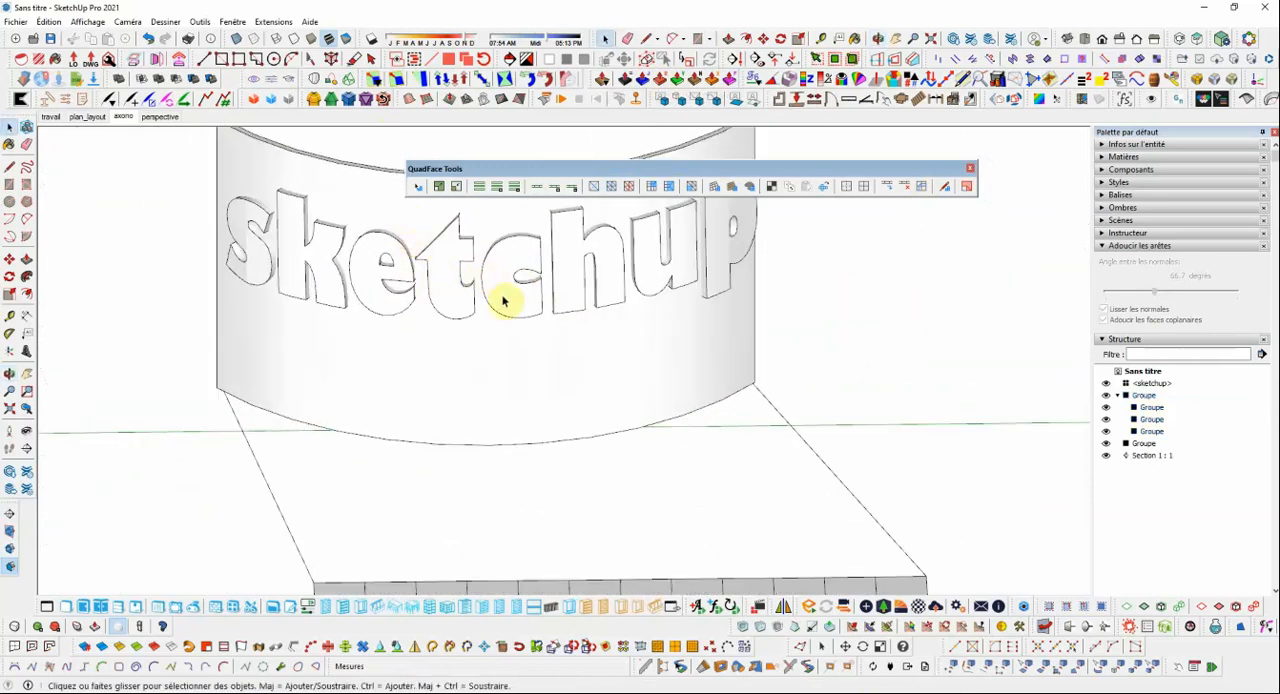
mouse_move(503, 301)
middle_down()
mouse_move(580, 283)
mouse_move(523, 294)
mouse_move(429, 277)
mouse_move(292, 311)
middle_up()
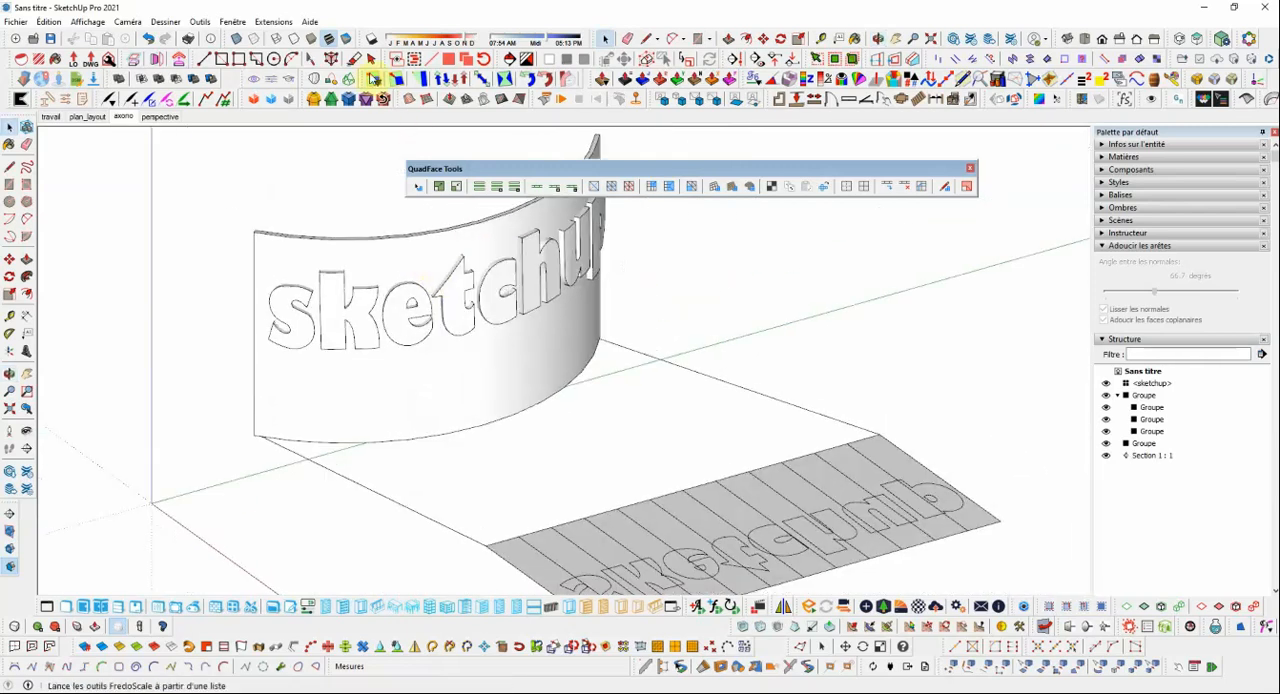
click(372, 38)
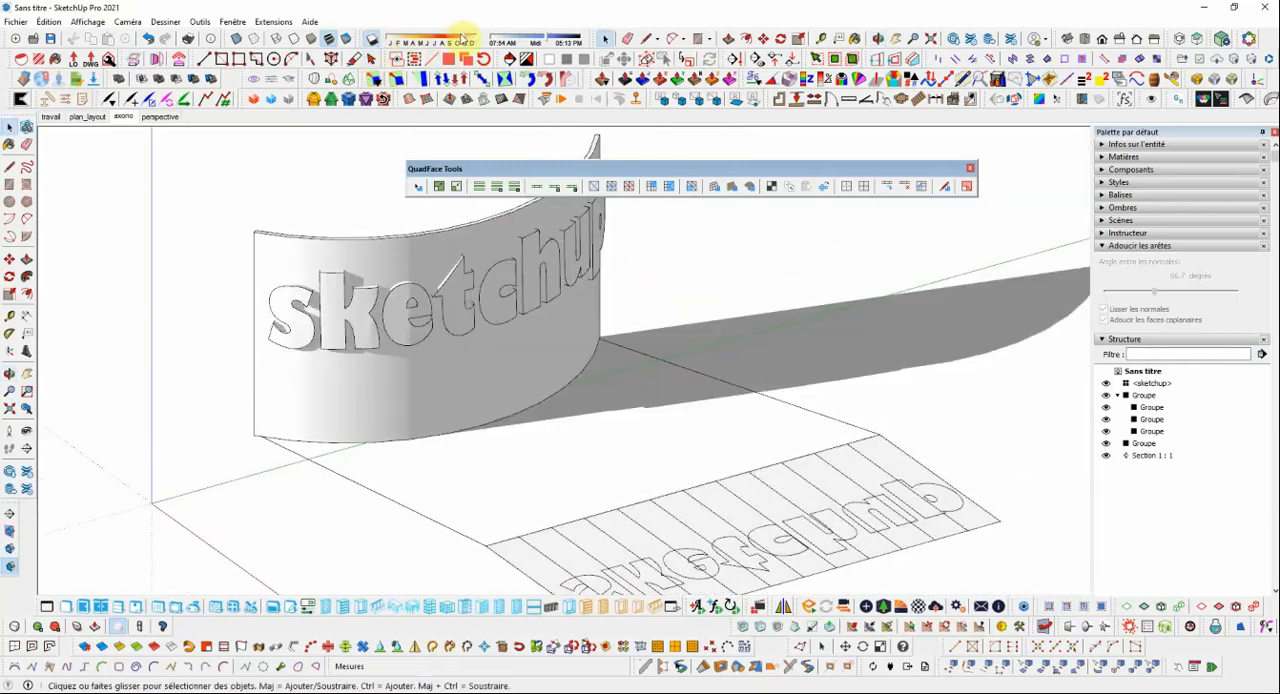
mouse_move(458, 42)
mouse_down()
mouse_move(421, 40)
mouse_move(435, 40)
mouse_up()
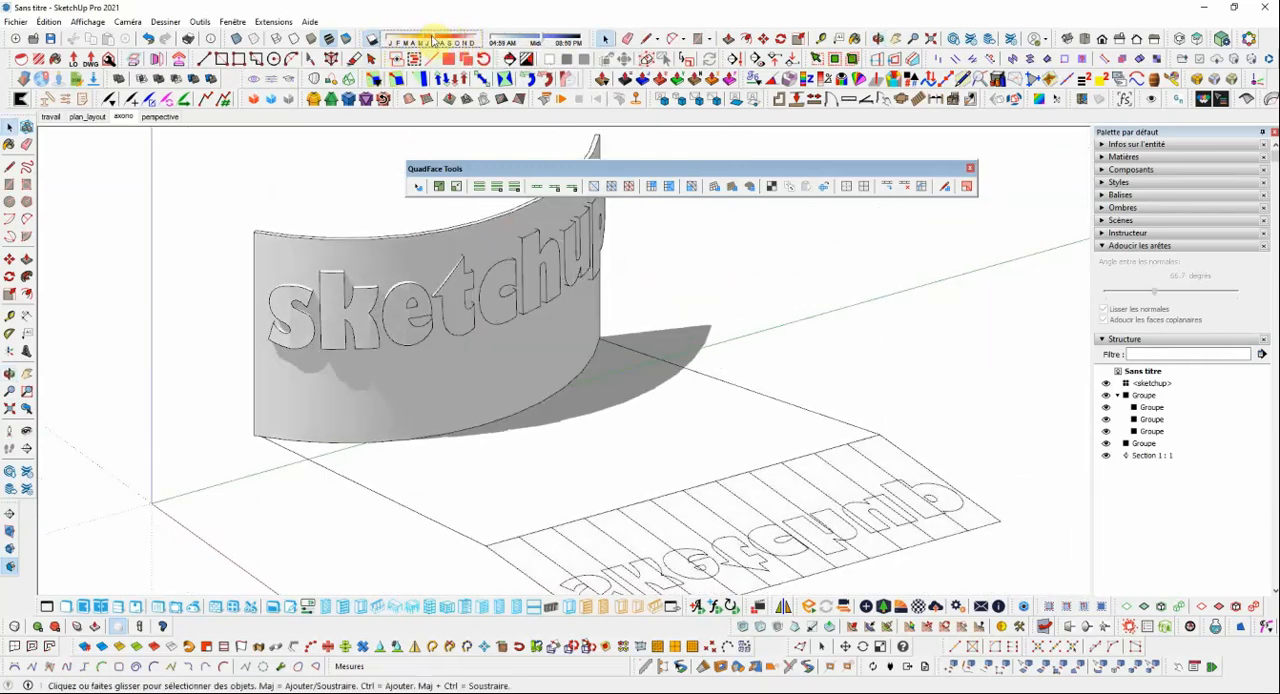
drag(547, 41, 528, 41)
mouse_move(618, 173)
middle_down()
mouse_move(569, 217)
mouse_move(420, 191)
mouse_move(537, 214)
mouse_move(606, 265)
mouse_move(509, 277)
mouse_move(583, 257)
mouse_move(363, 246)
mouse_move(647, 281)
mouse_move(580, 318)
middle_up()
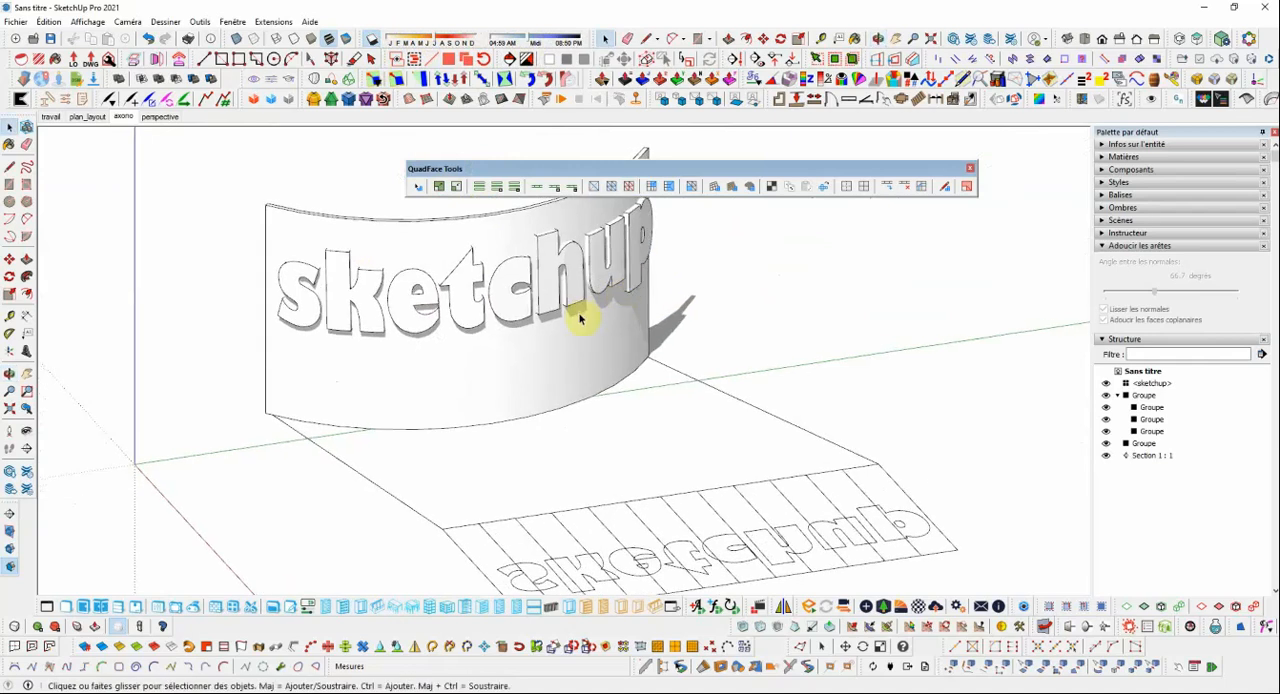
scroll(549, 302, down, 2)
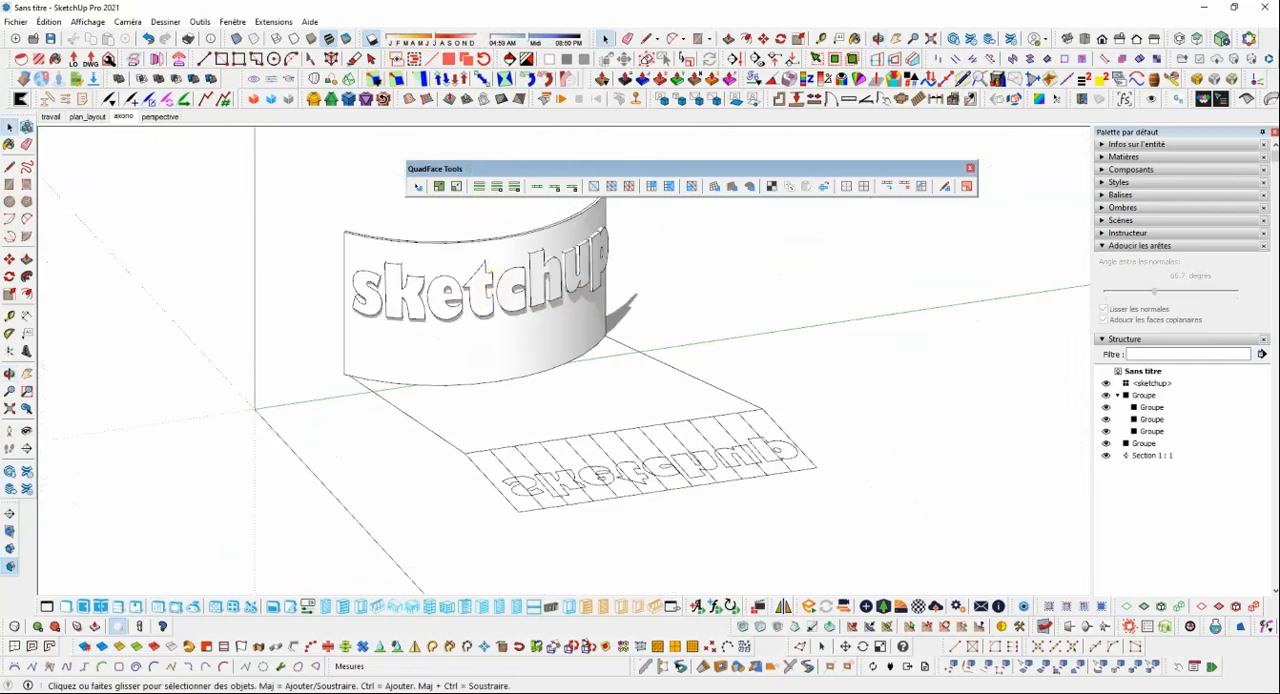
middle_drag(508, 295, 537, 302)
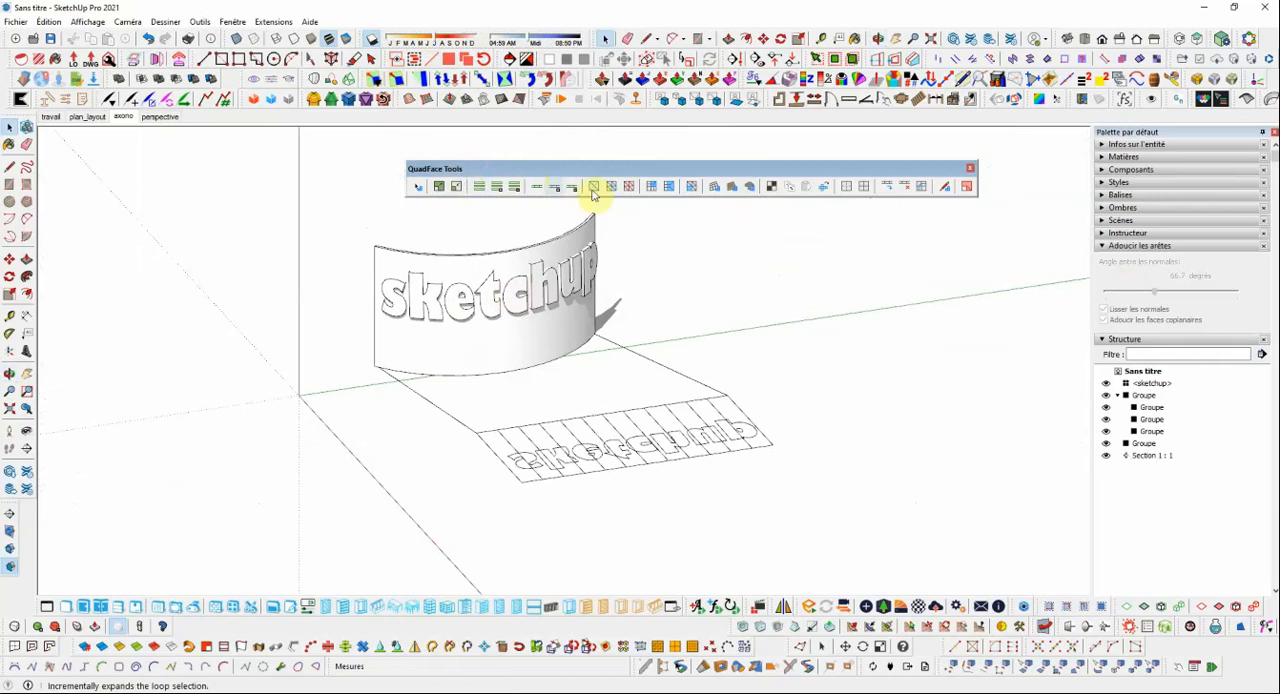
Create a from-scratch sandbox grid with 3 m spacing, about 112 by 52 m, beside the lettering model in top view.
scroll(443, 391, down, 5)
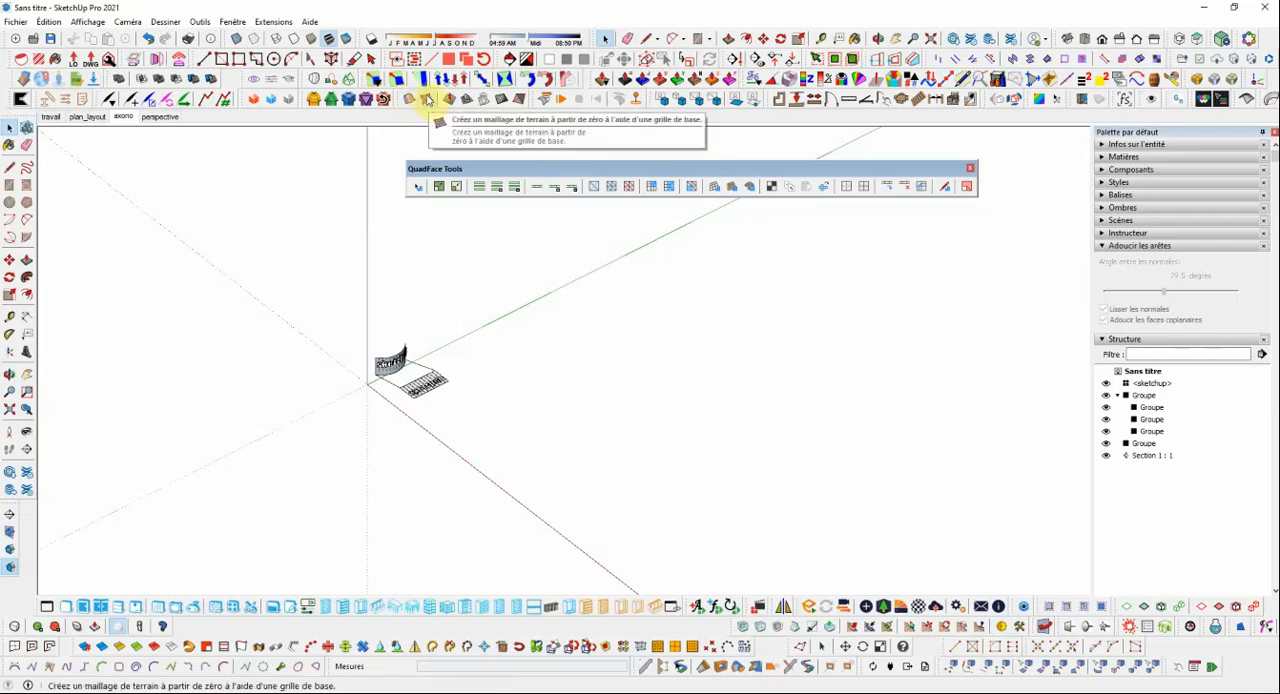
click(428, 101)
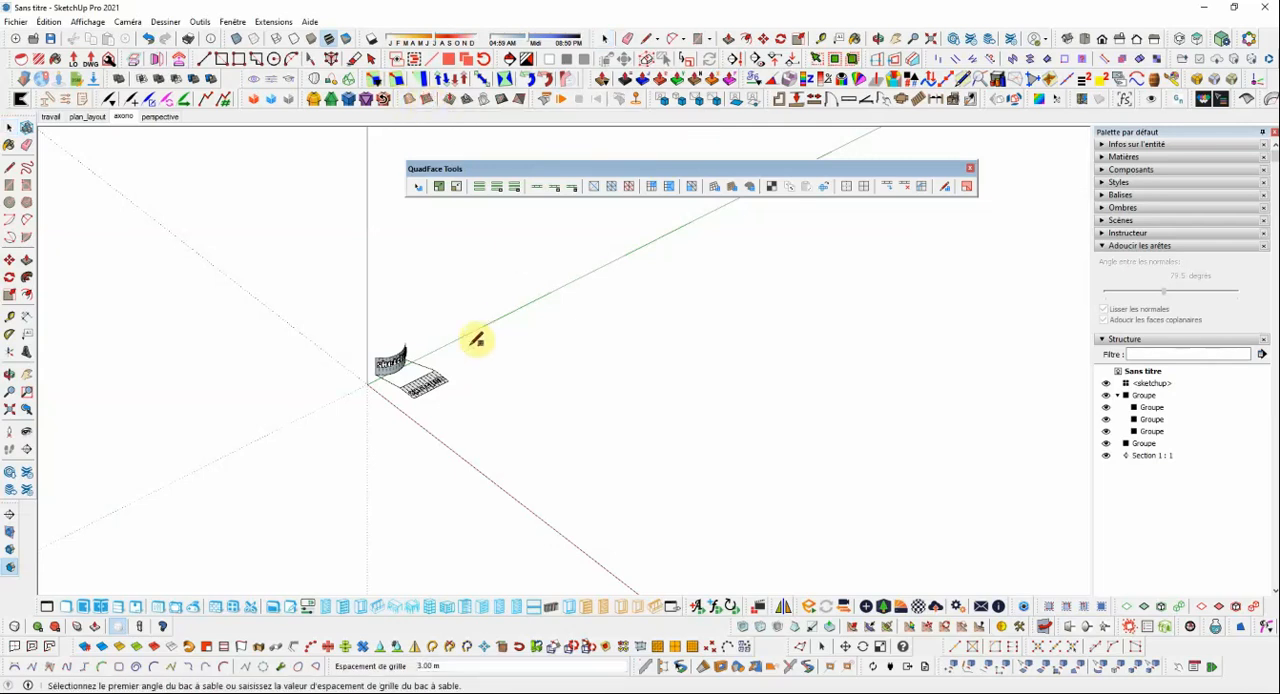
click(1085, 40)
click(588, 350)
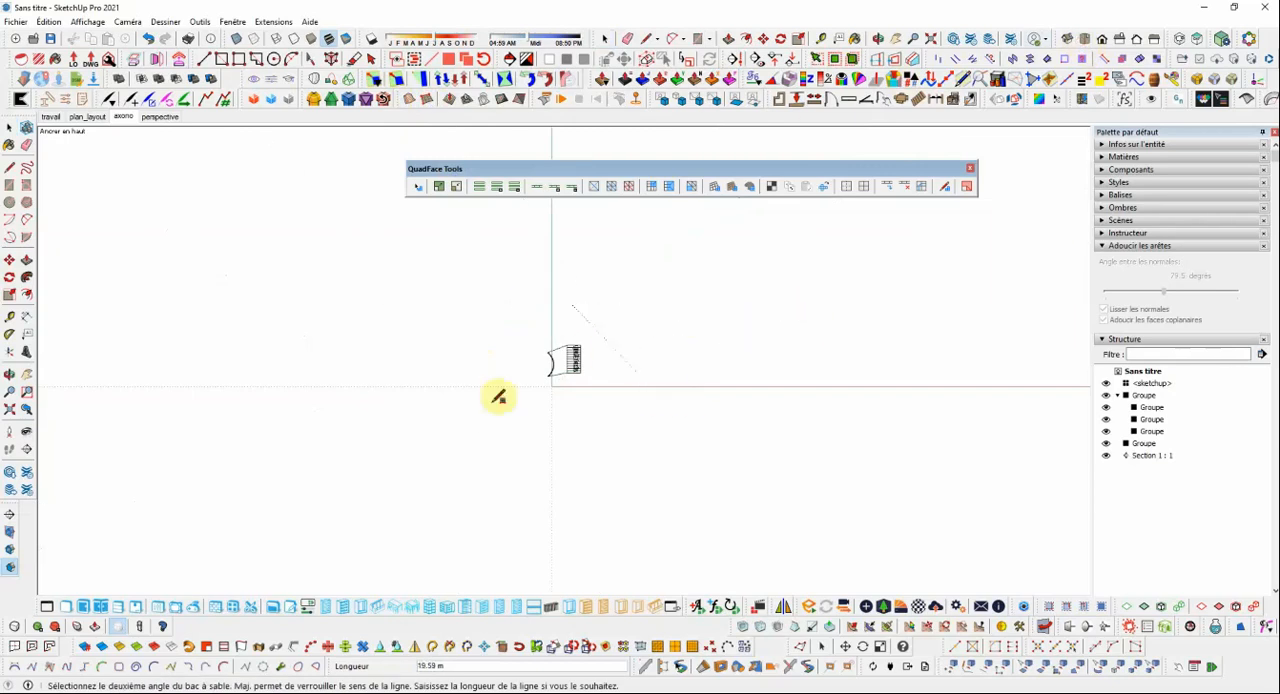
scroll(498, 397, down, 3)
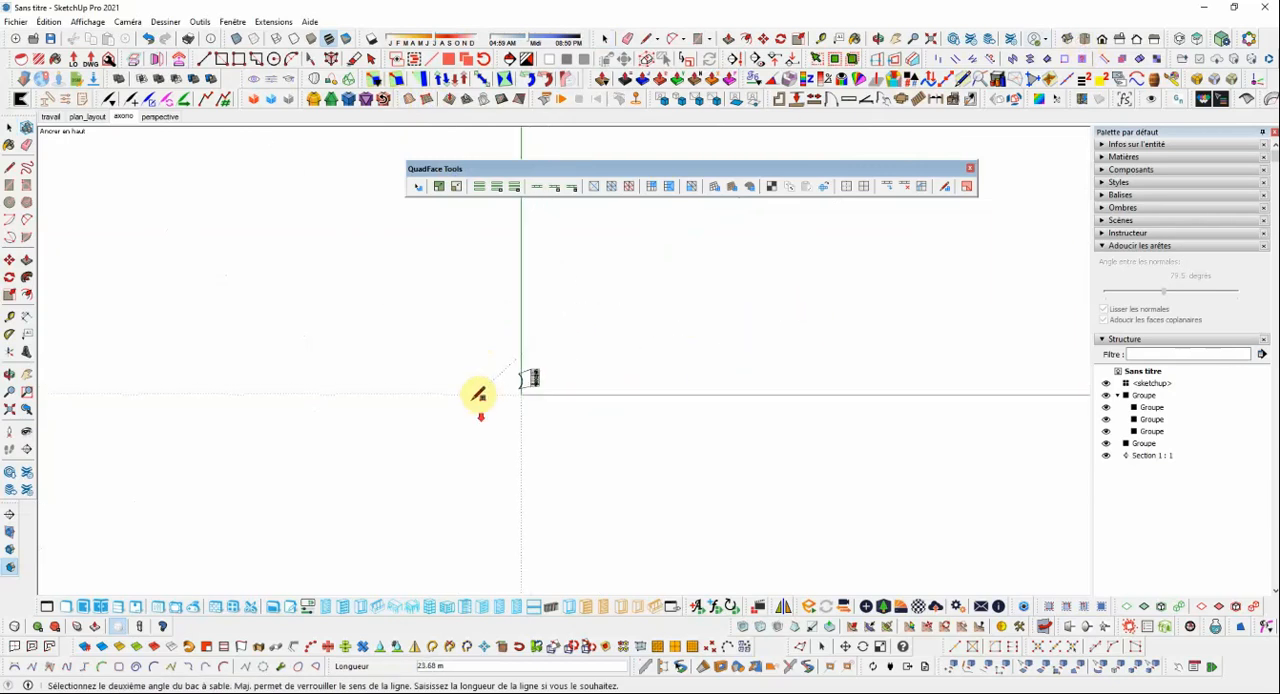
click(866, 351)
scroll(850, 325, down, 1)
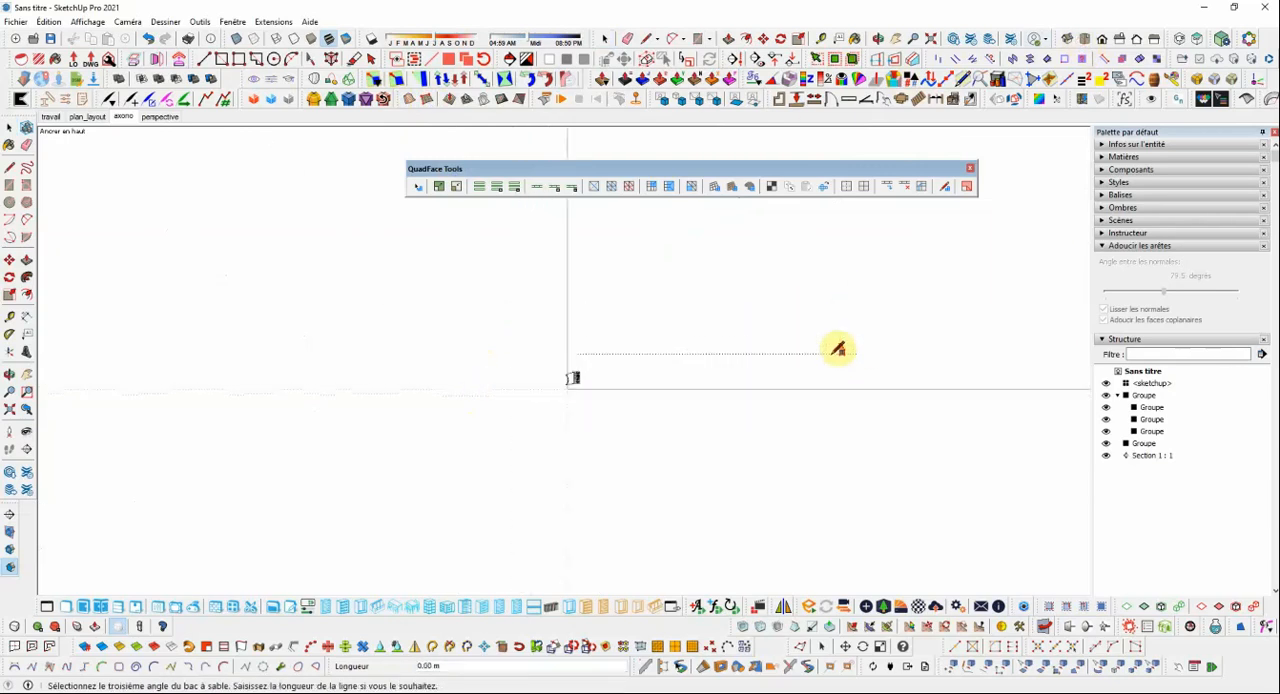
click(874, 219)
click(8, 121)
Turn on live mesh analysis and open and close the sandbox grid group so its faces are coloured by type.
middle_drag(103, 200, 561, 287)
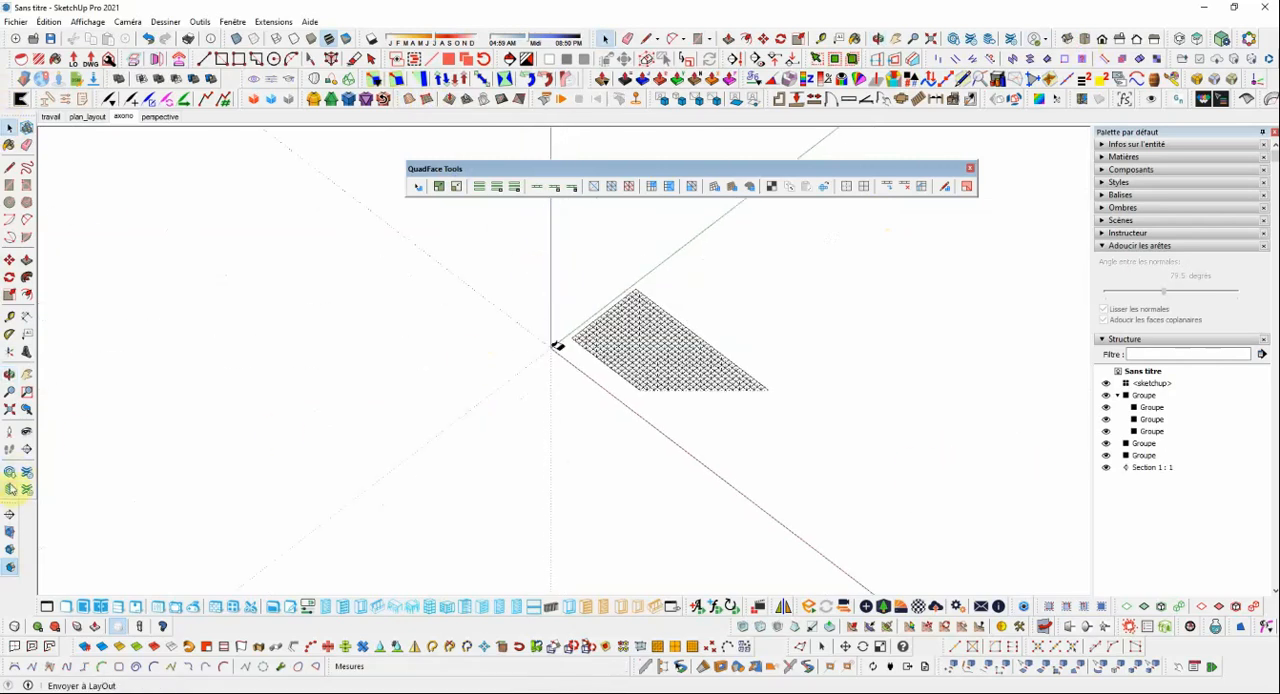
click(9, 410)
middle_drag(602, 453, 681, 380)
click(688, 380)
scroll(690, 385, down, 2)
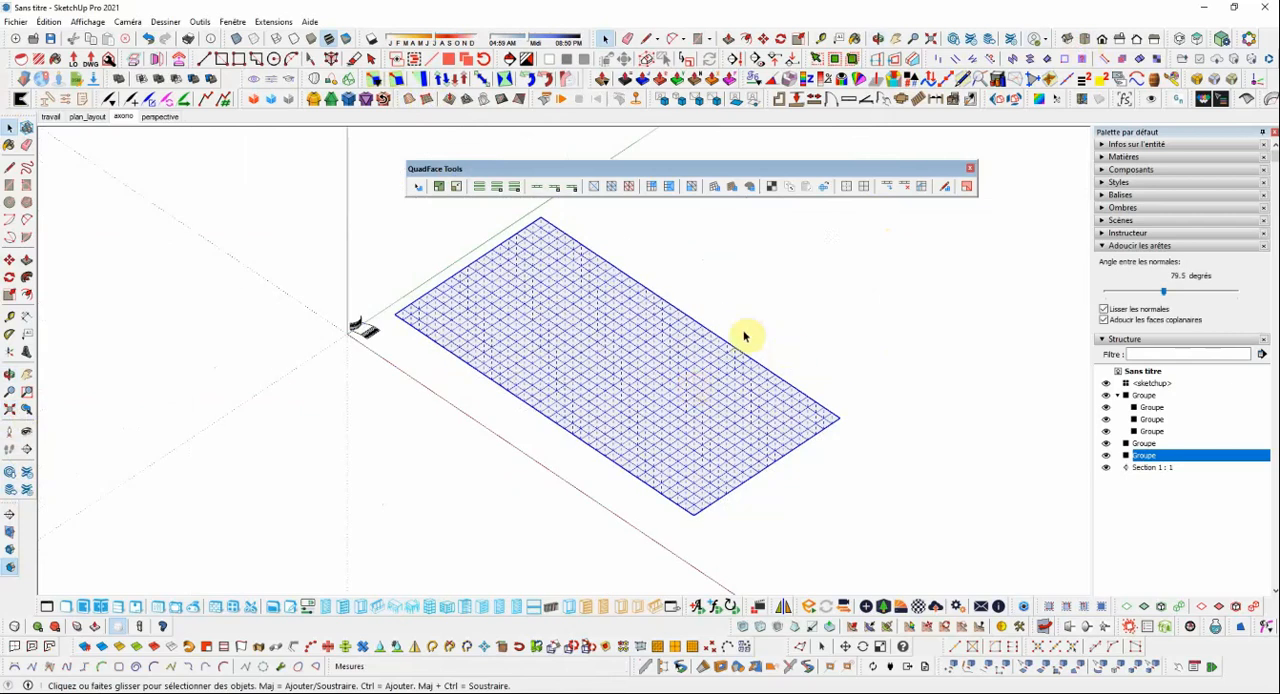
click(969, 189)
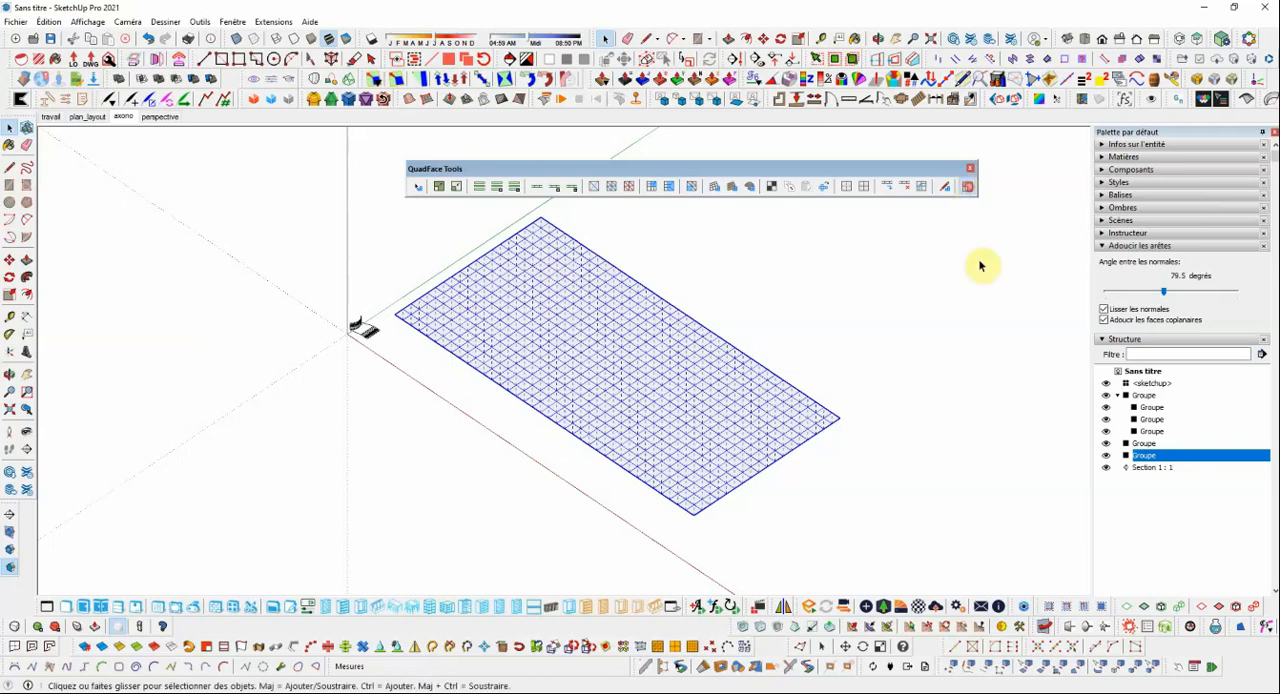
scroll(779, 401, up, 2)
click(829, 349)
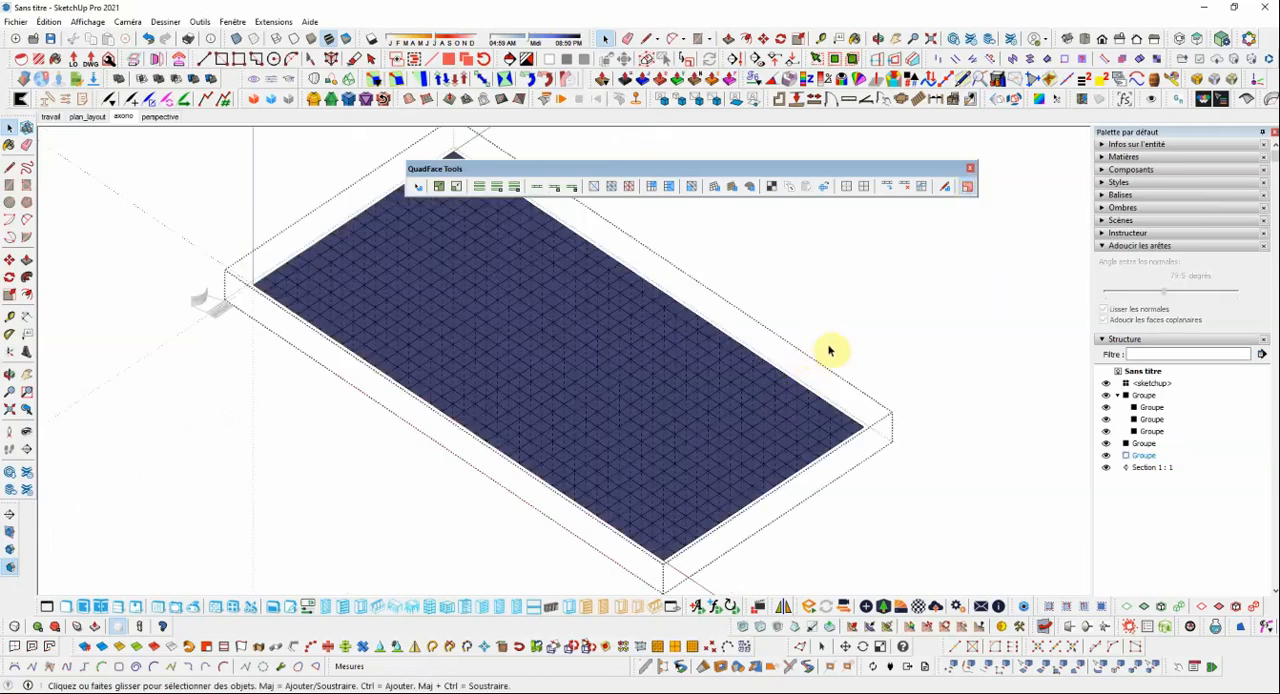
scroll(830, 350, up, 2)
scroll(832, 350, down, 3)
click(855, 374)
Examine the coloured sandbox grid up close to see which face type its cells are made of.
scroll(791, 416, up, 3)
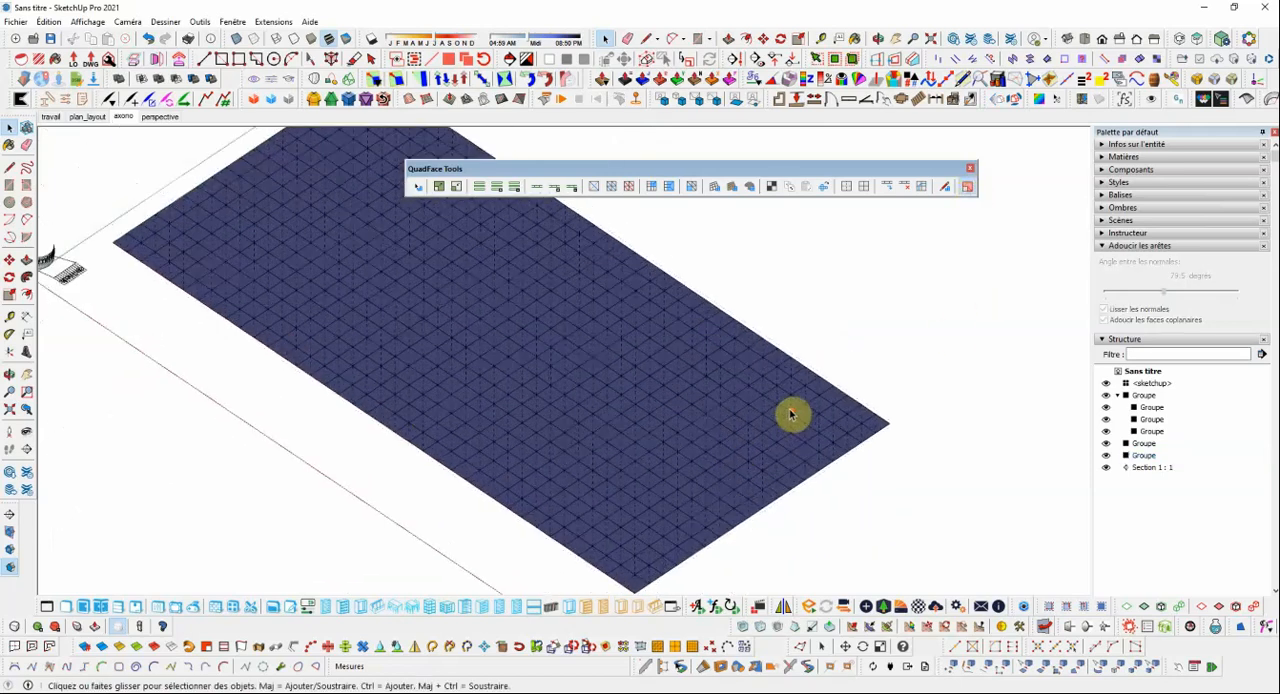
scroll(766, 395, down, 5)
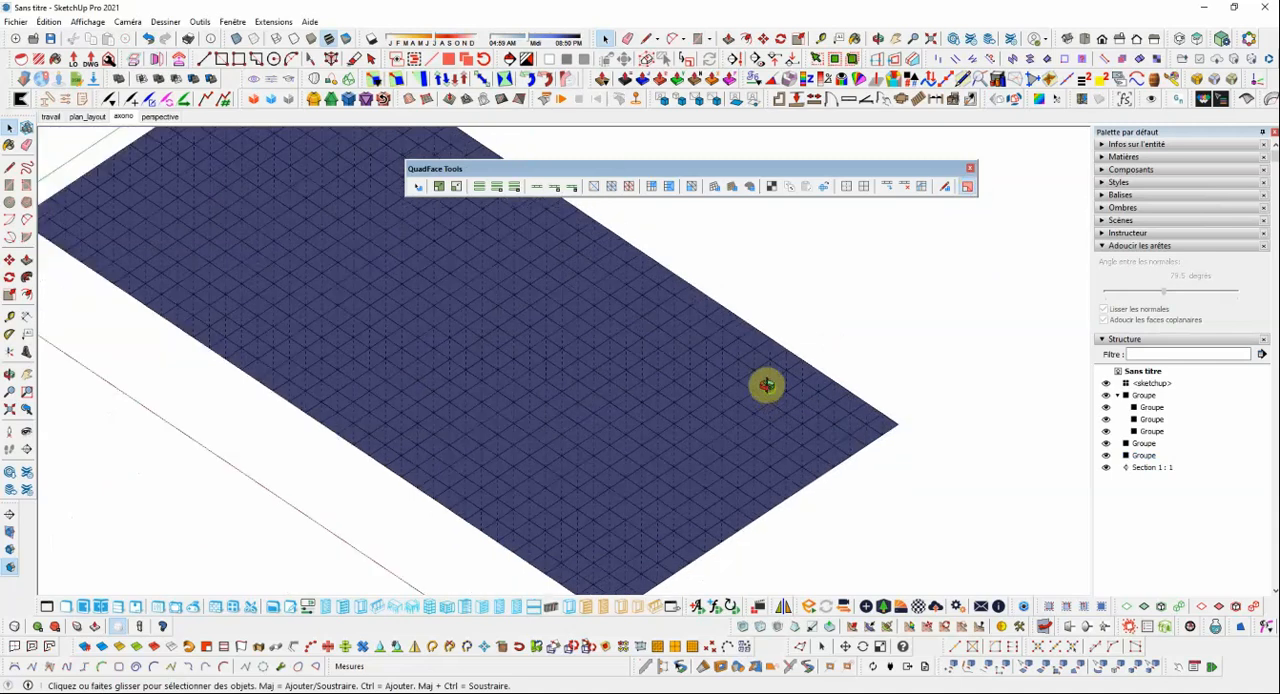
middle_drag(786, 366, 766, 380)
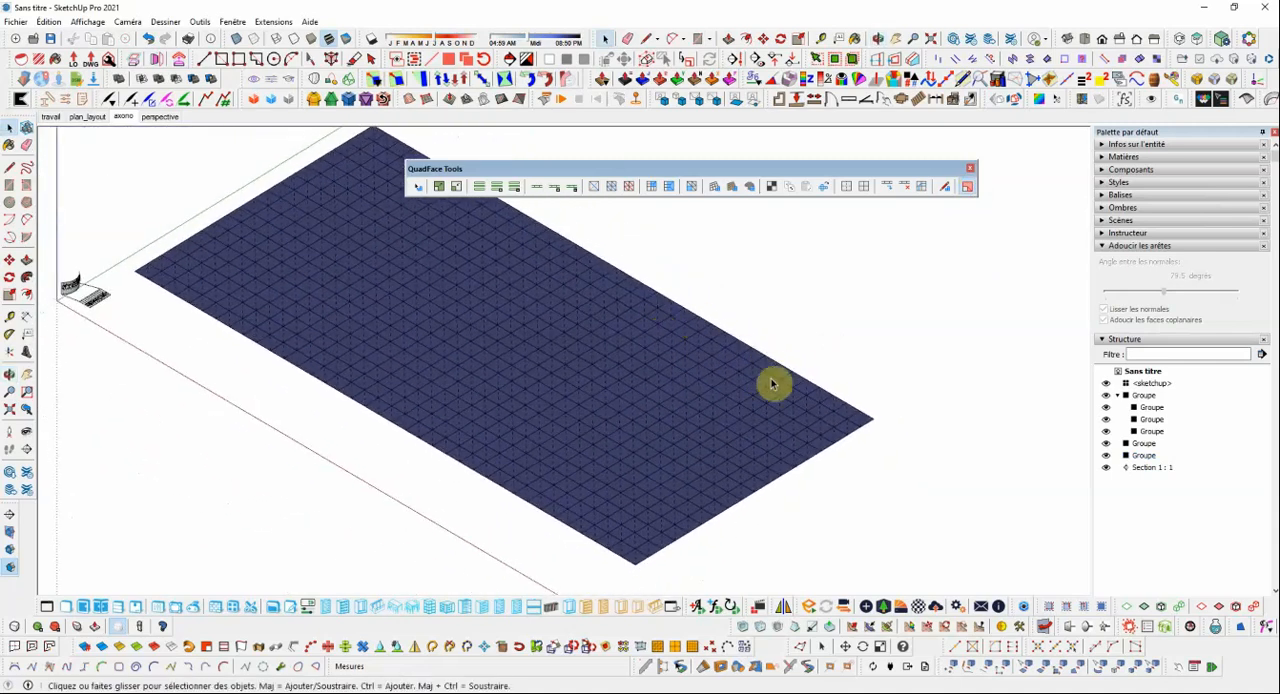
scroll(771, 380, up, 2)
scroll(809, 414, down, 2)
scroll(789, 389, up, 1)
scroll(841, 411, up, 2)
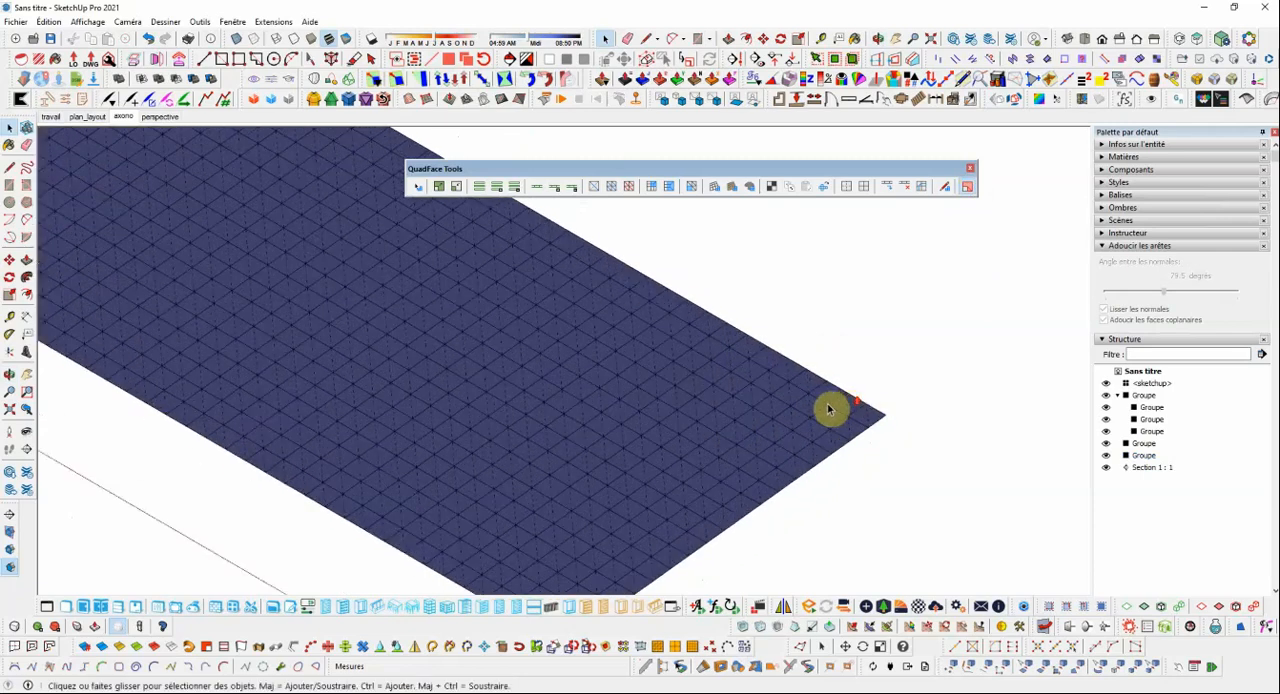
Inspect the triangulated cells at the sandbox grid's outer corner, then view the whole mesh beside the lettering model.
middle_drag(829, 408, 826, 403)
scroll(784, 384, down, 2)
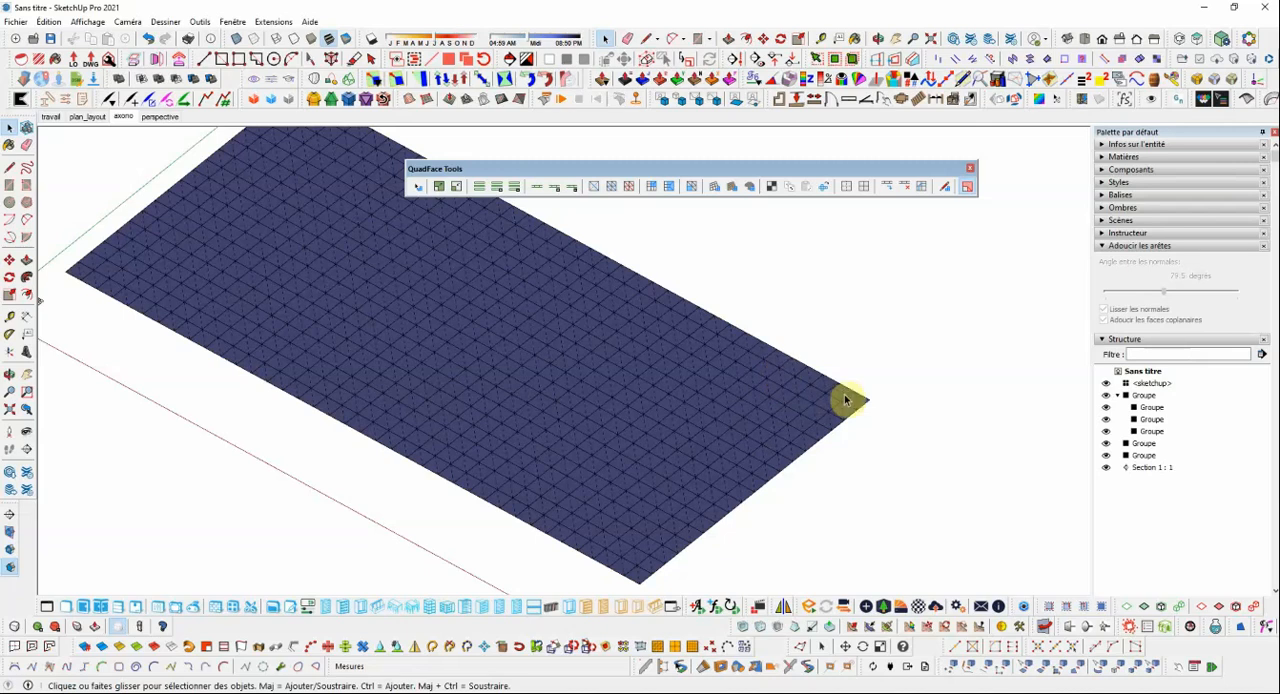
scroll(840, 398, up, 4)
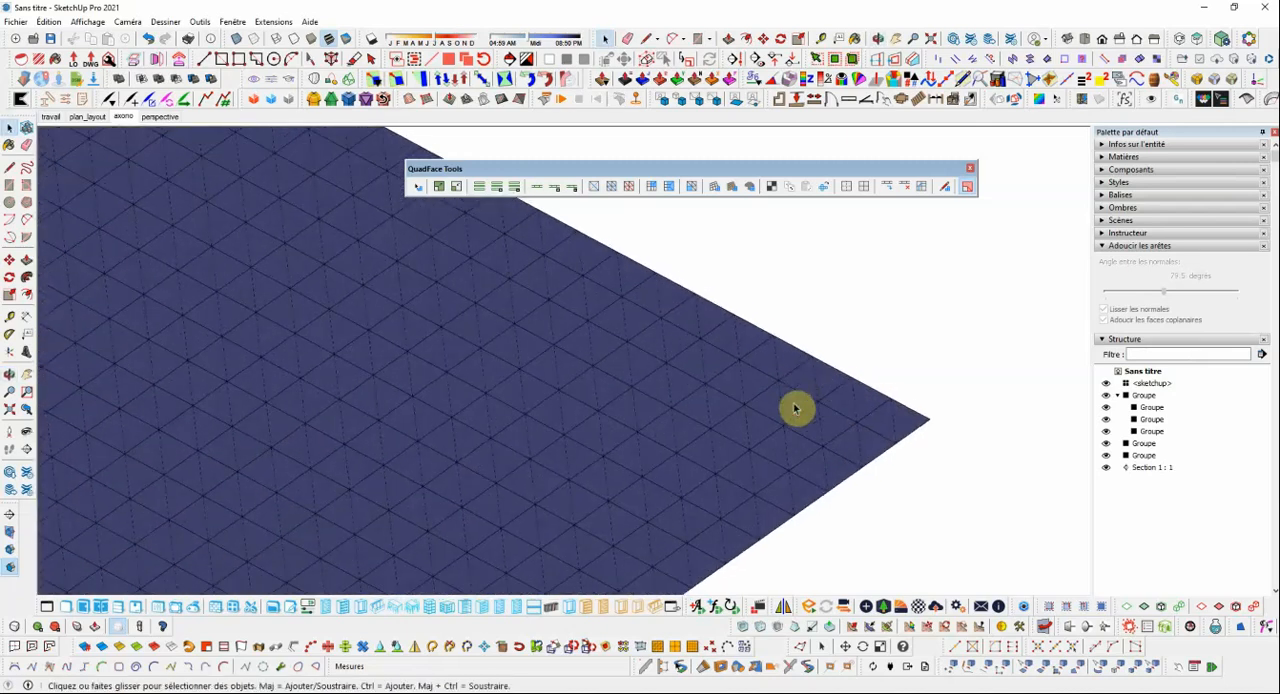
scroll(797, 407, up, 2)
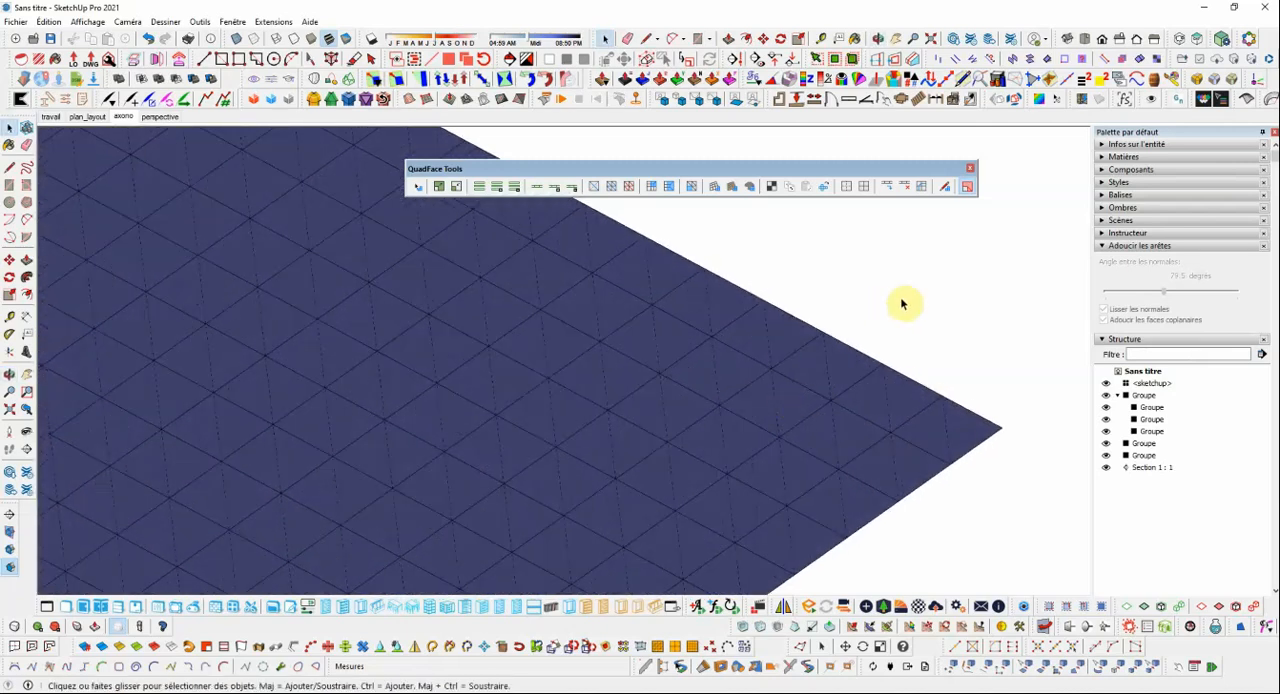
scroll(860, 320, down, 3)
scroll(876, 345, down, 2)
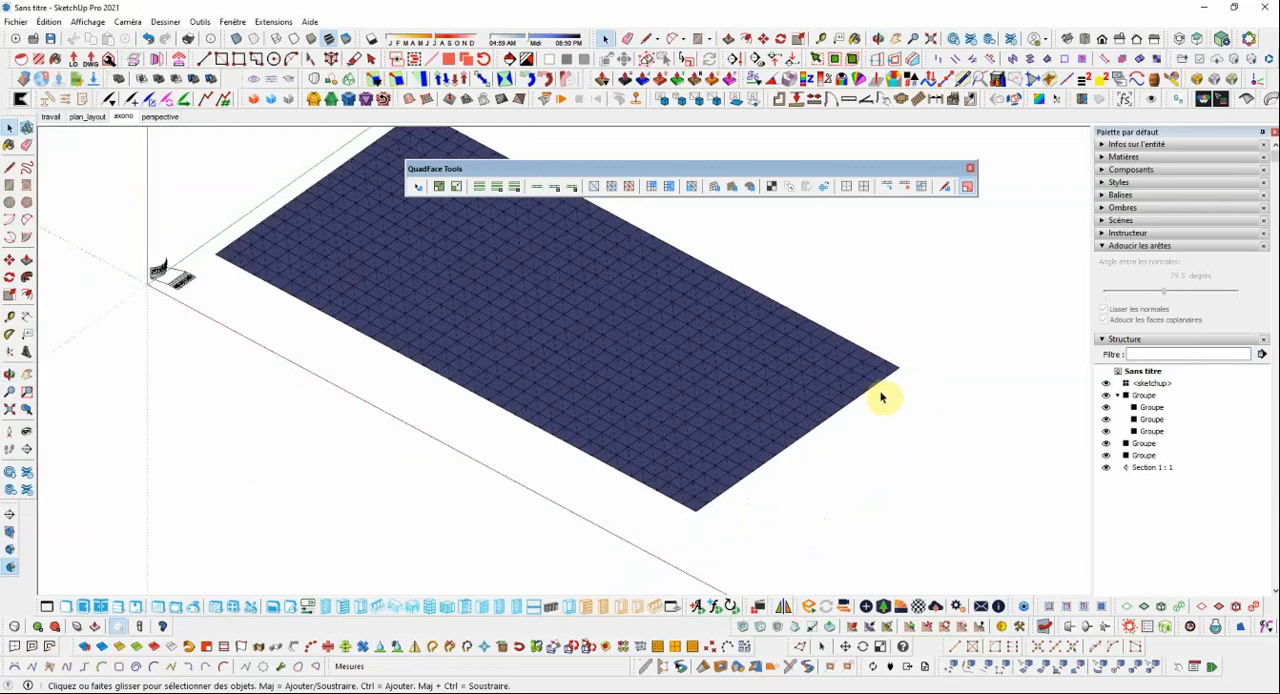
scroll(557, 271, up, 1)
scroll(558, 278, down, 1)
scroll(558, 280, down, 2)
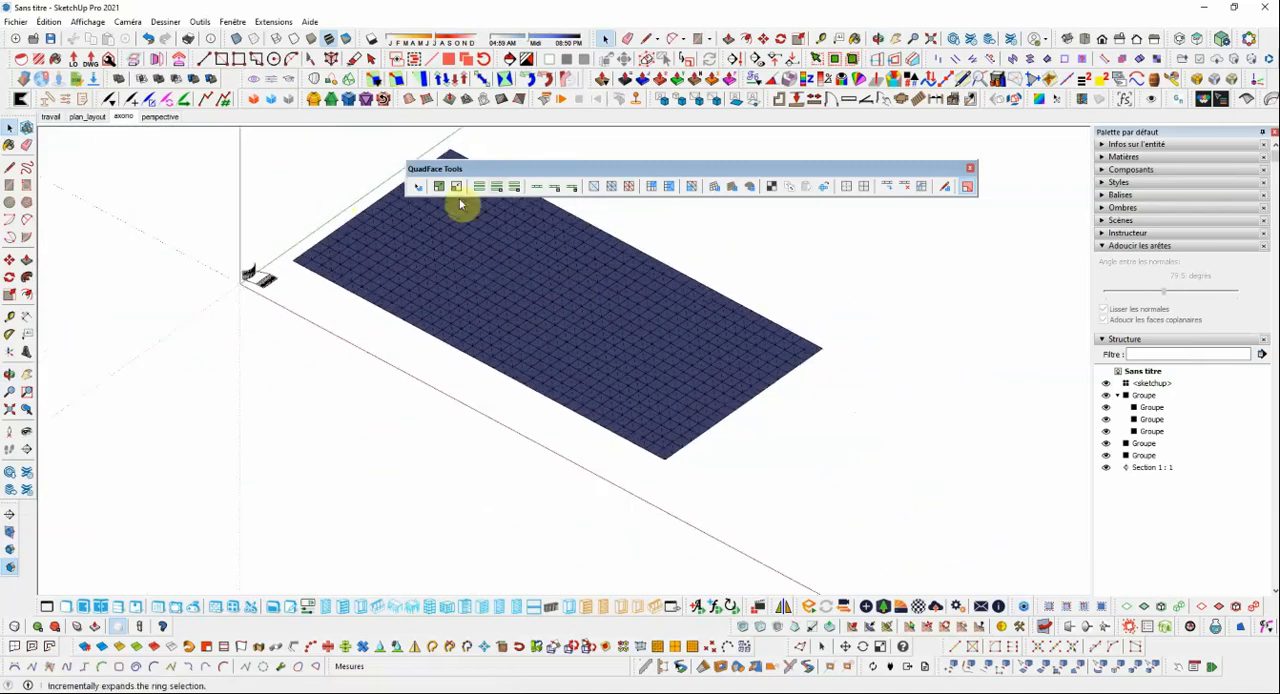
Draw a test rectangle of about 14 by 11.3 m on the ground beyond the sandbox grid's outer corner.
click(10, 187)
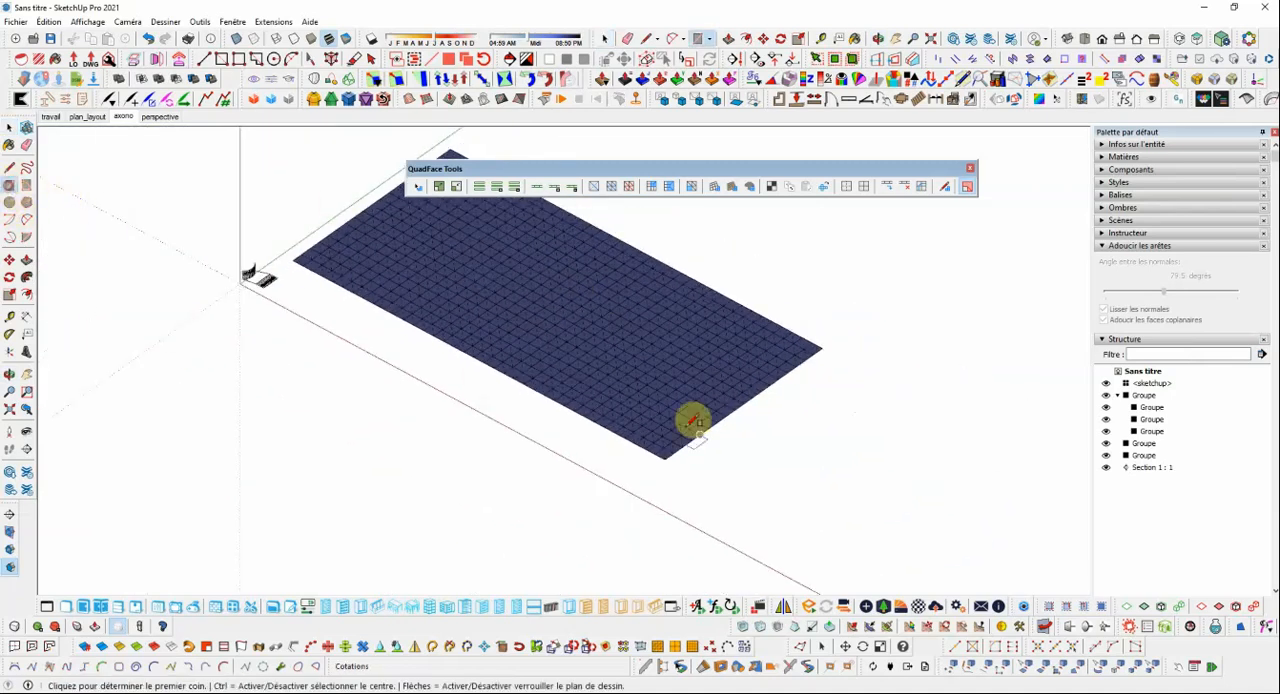
scroll(689, 423, down, 1)
click(770, 319)
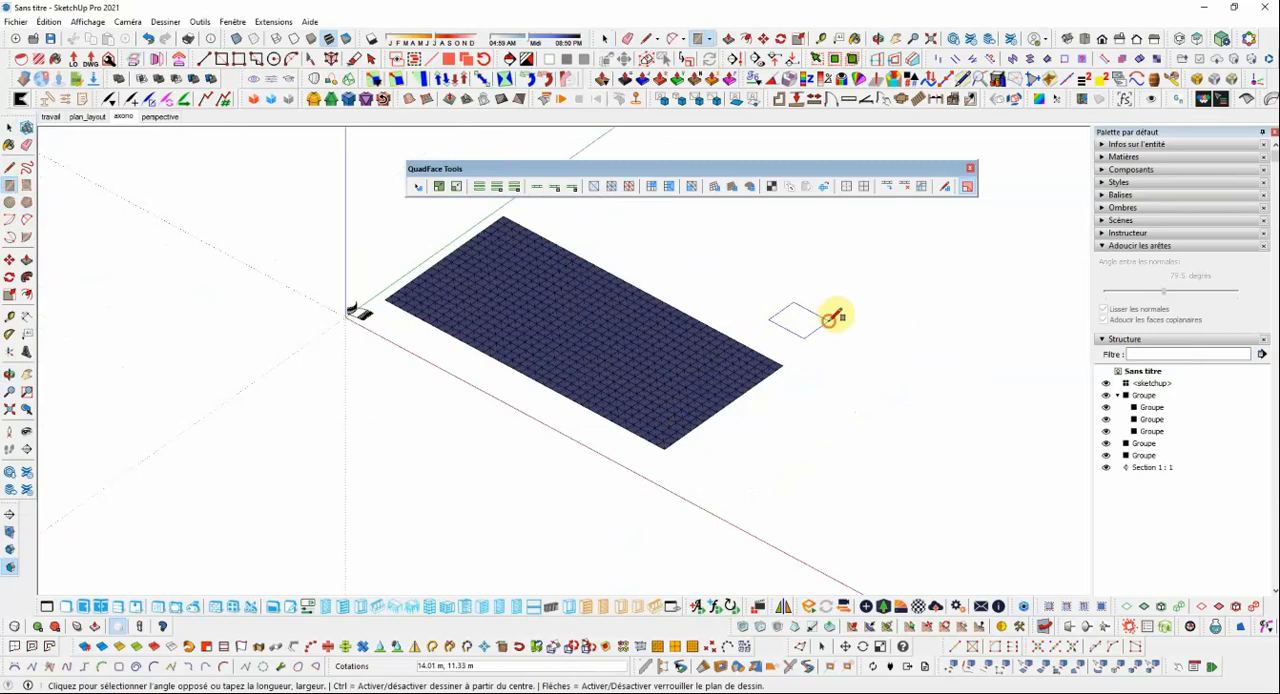
click(824, 321)
scroll(830, 316, up, 3)
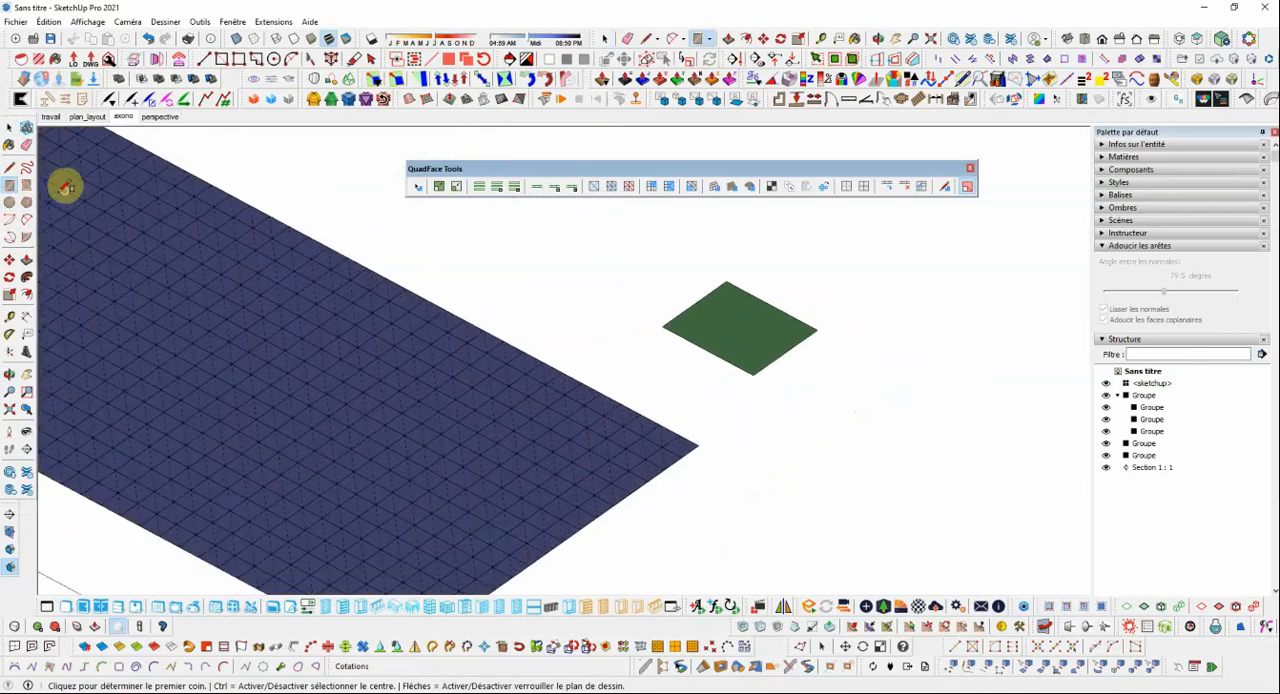
Split the test rectangle with a corner-to-corner diagonal and join the diagonal's midpoint to one remaining corner.
click(10, 169)
click(727, 281)
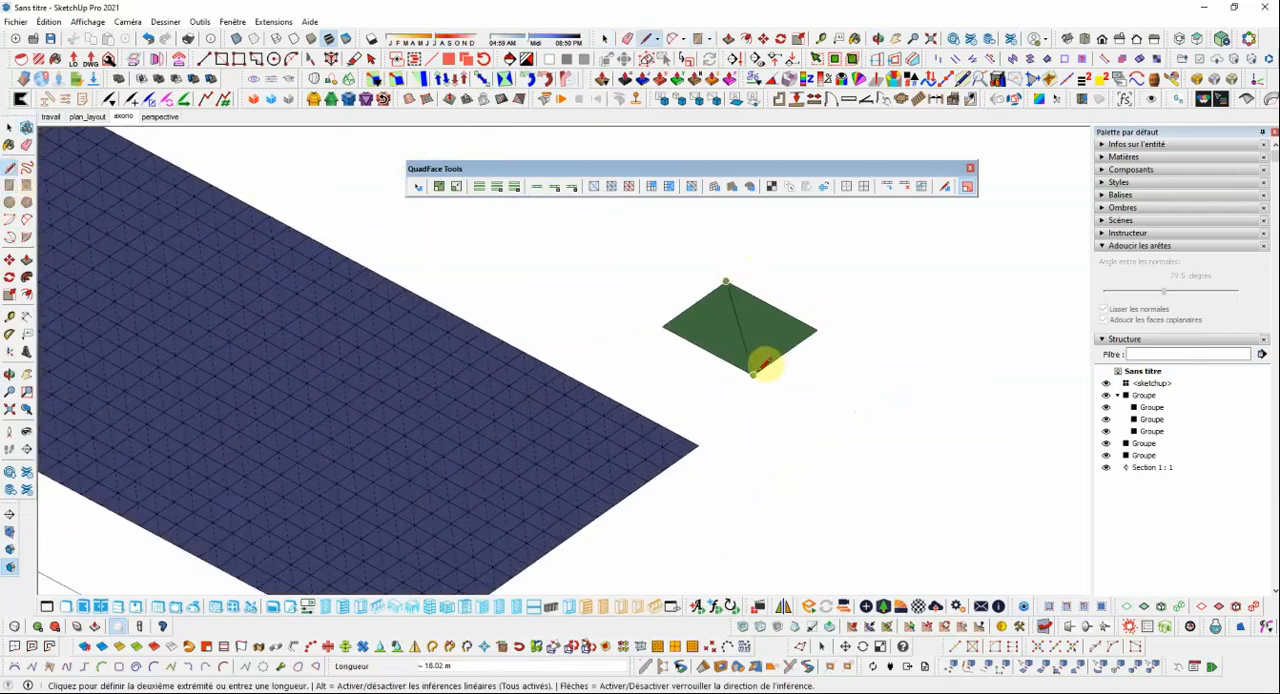
click(754, 373)
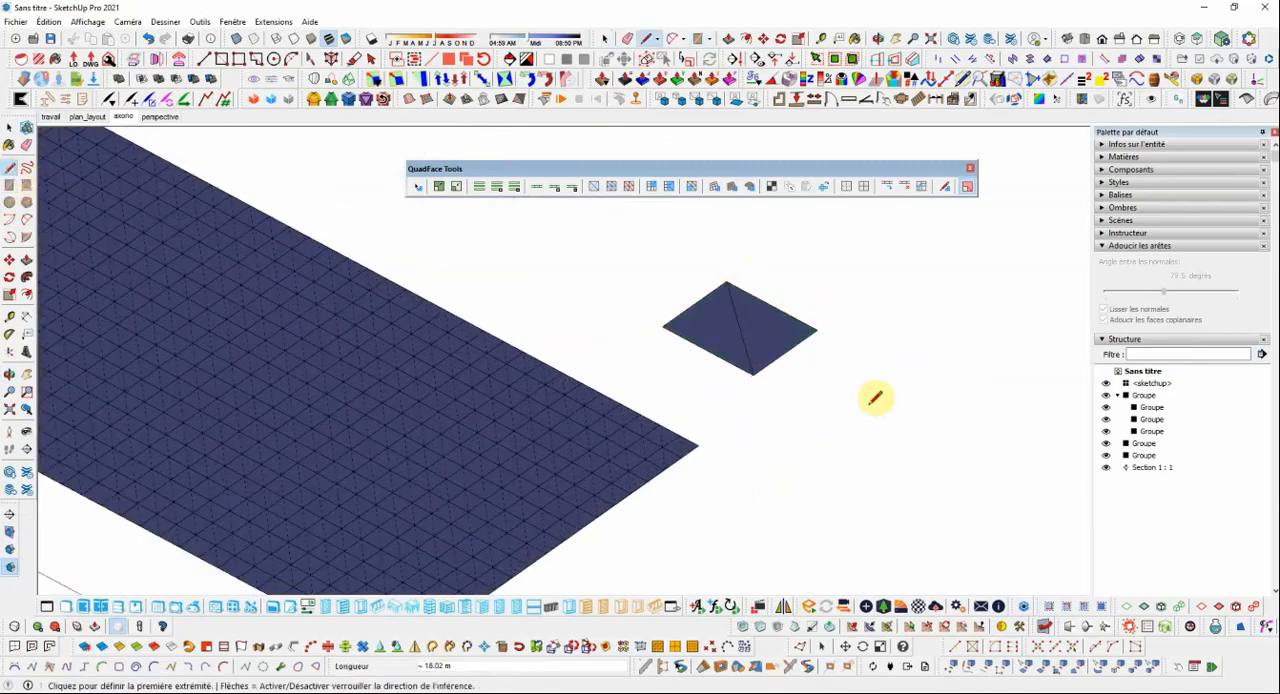
click(739, 328)
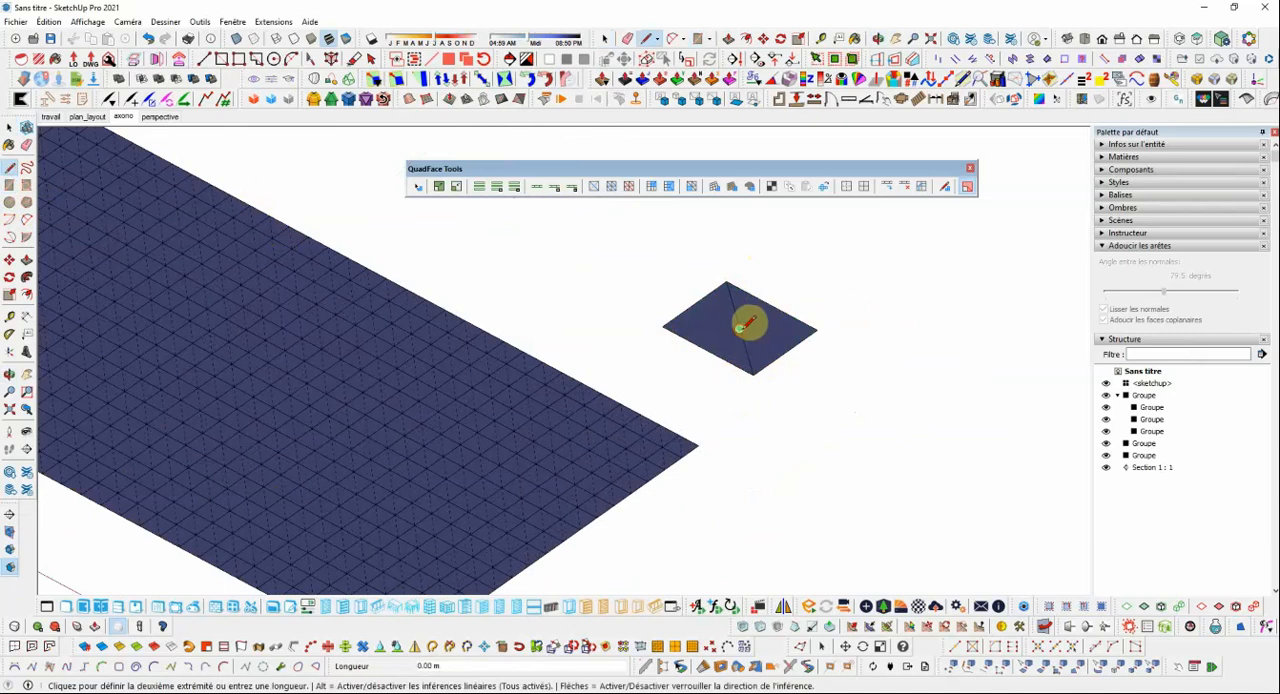
click(814, 328)
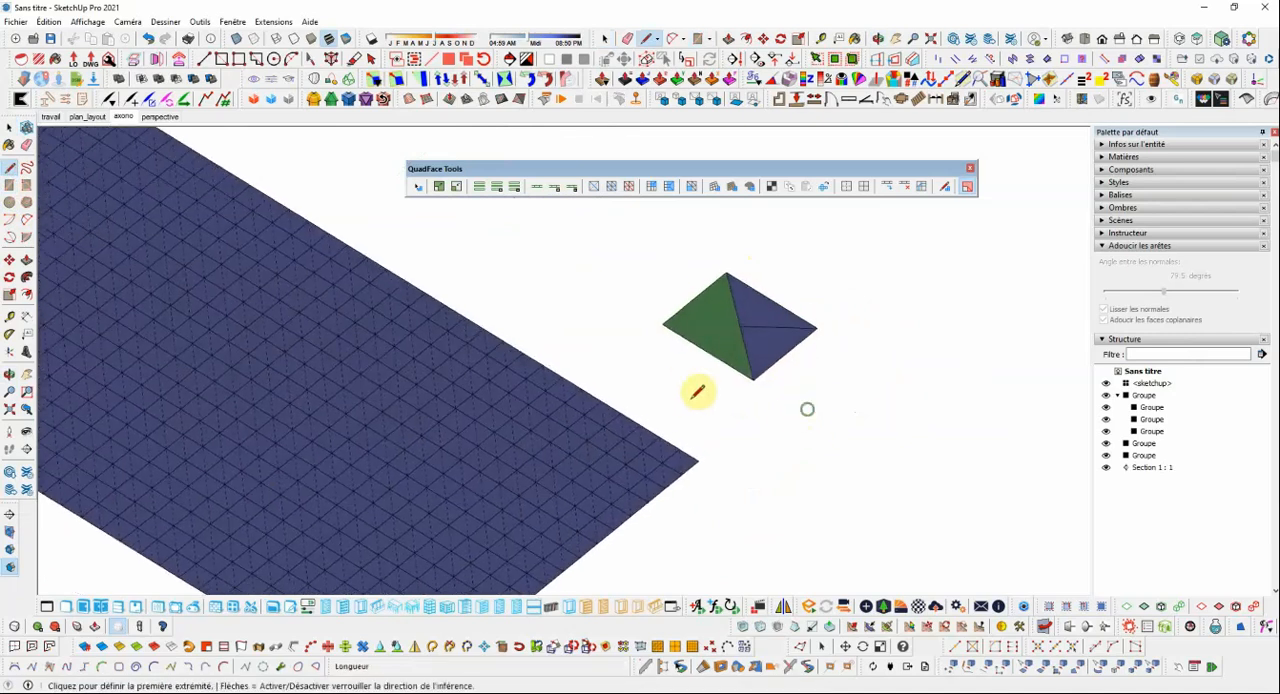
click(12, 128)
Draw a hexagon with a radius of about 6.1 m beside the split rectangle.
scroll(771, 309, down, 2)
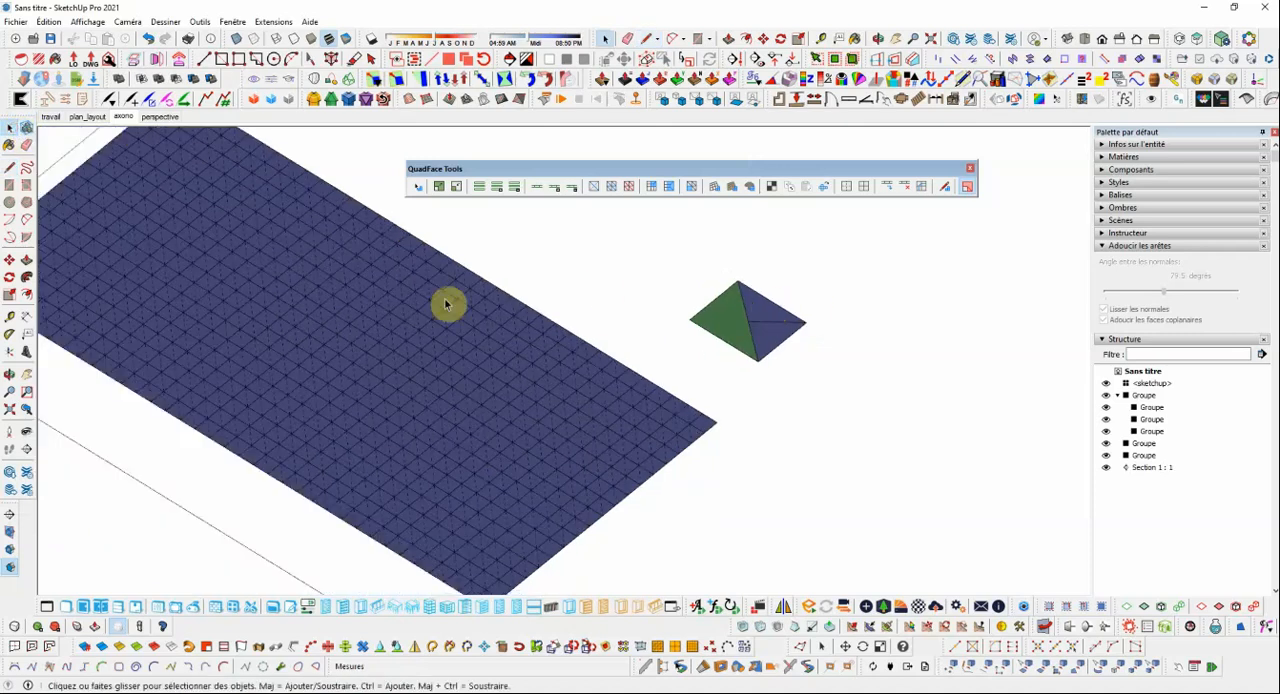
click(10, 186)
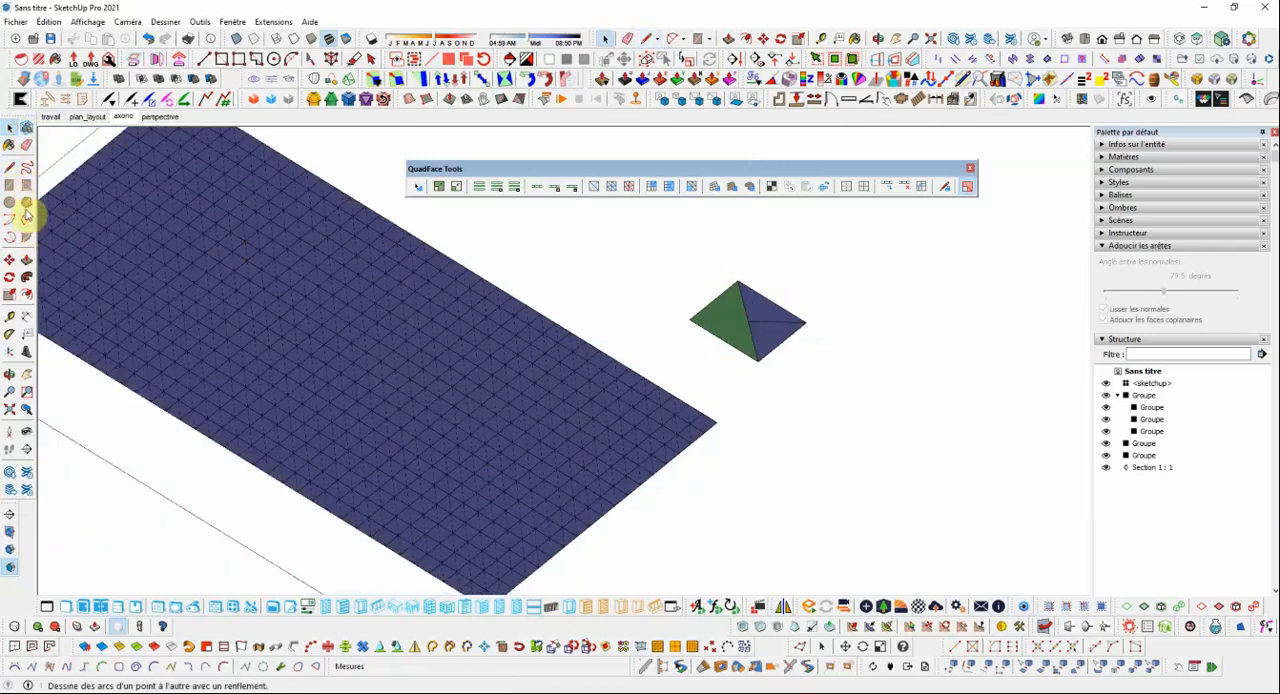
click(26, 202)
click(874, 366)
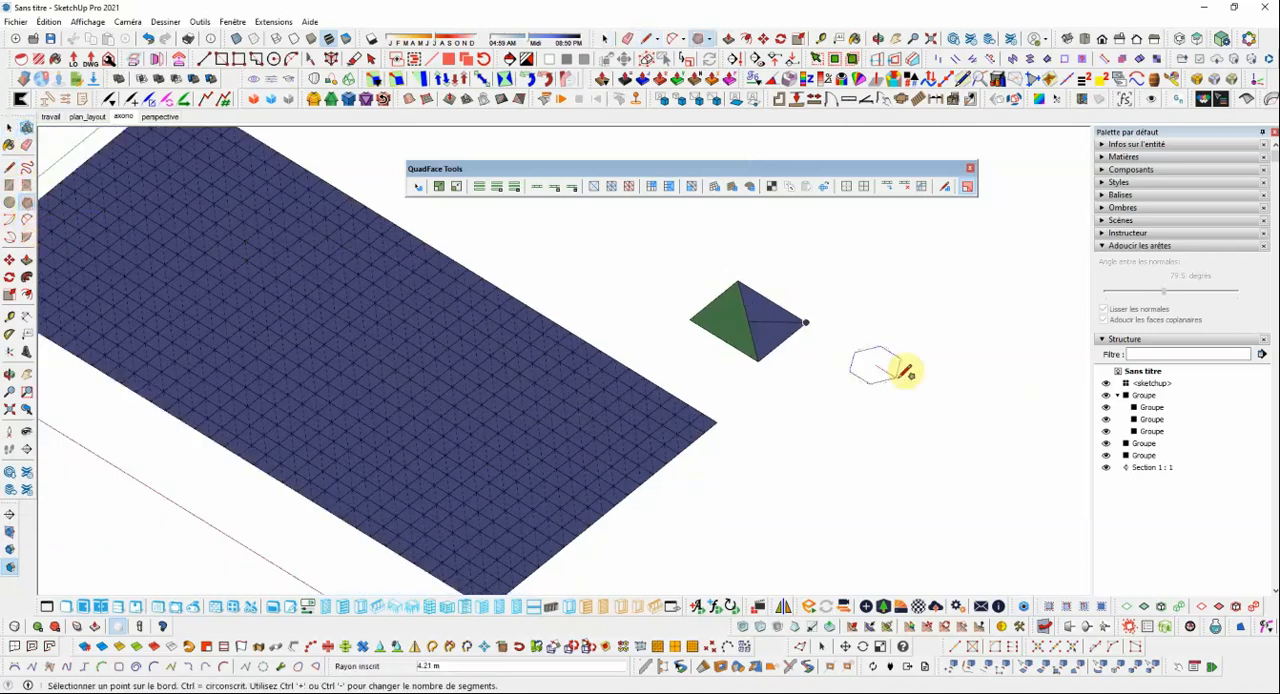
click(907, 378)
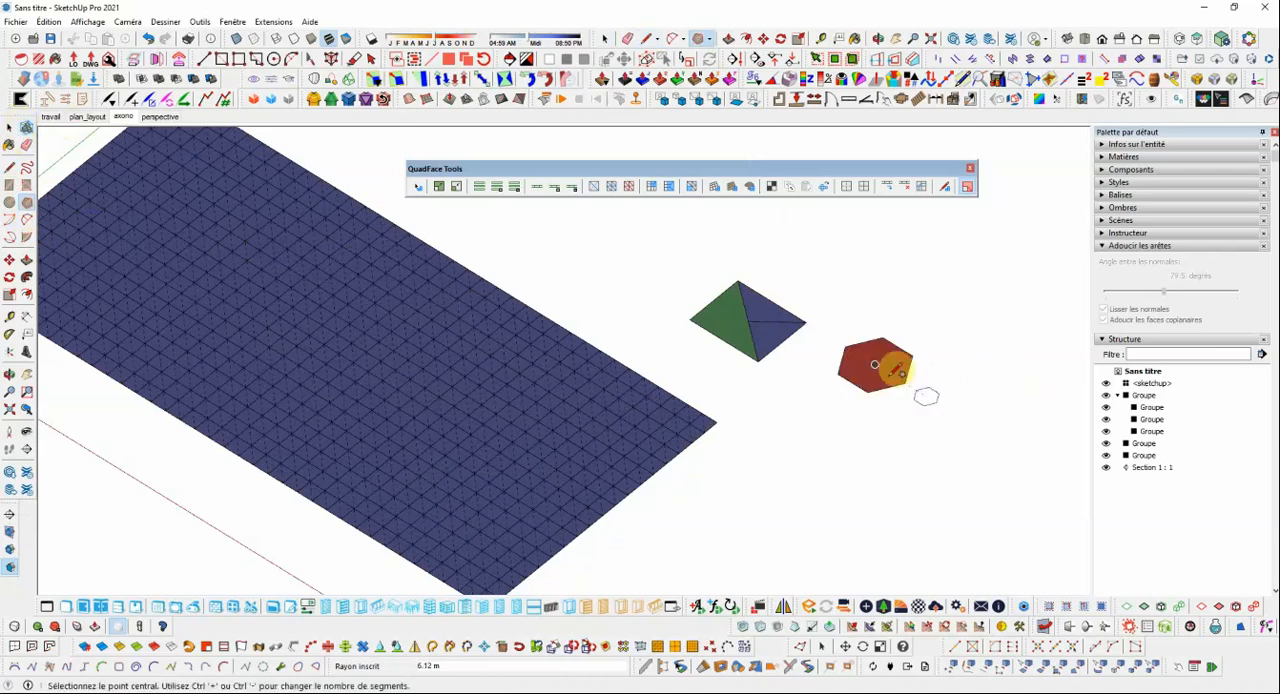
click(8, 125)
Compare the analysis colours of the hexagon, the split rectangle's faces and the sandbox grid.
scroll(977, 374, up, 2)
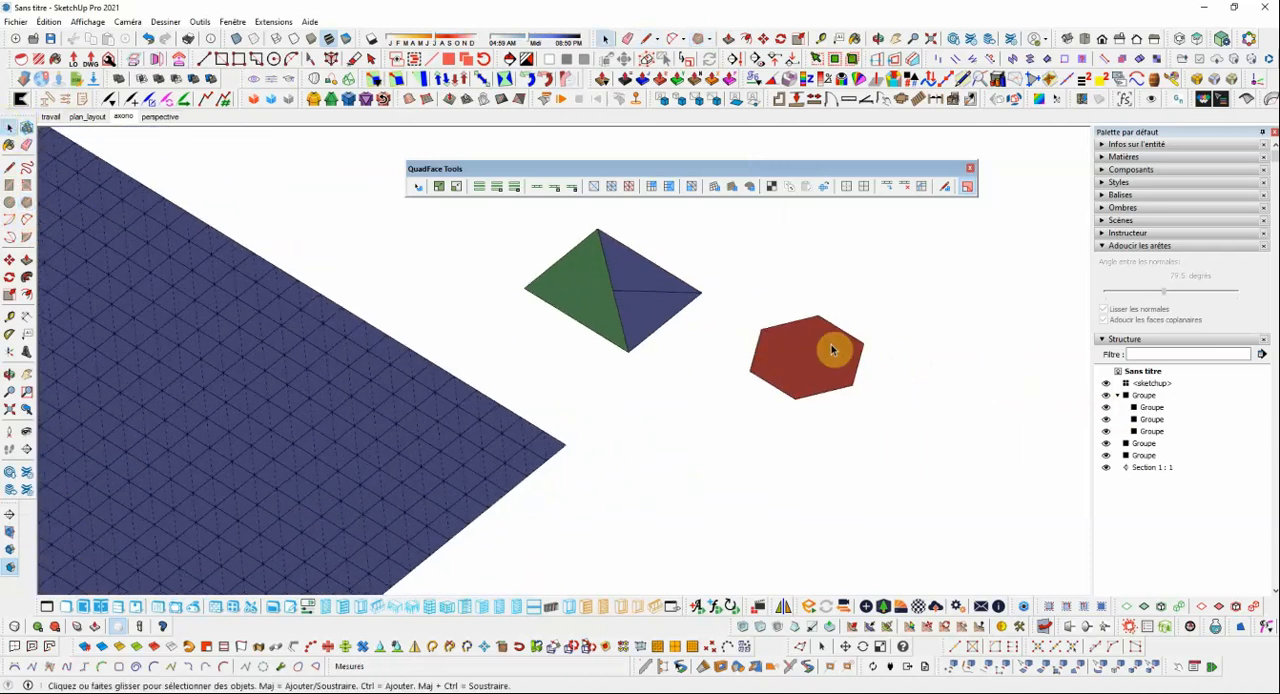
middle_drag(832, 351, 855, 368)
scroll(855, 367, down, 1)
scroll(815, 355, up, 2)
scroll(826, 345, down, 2)
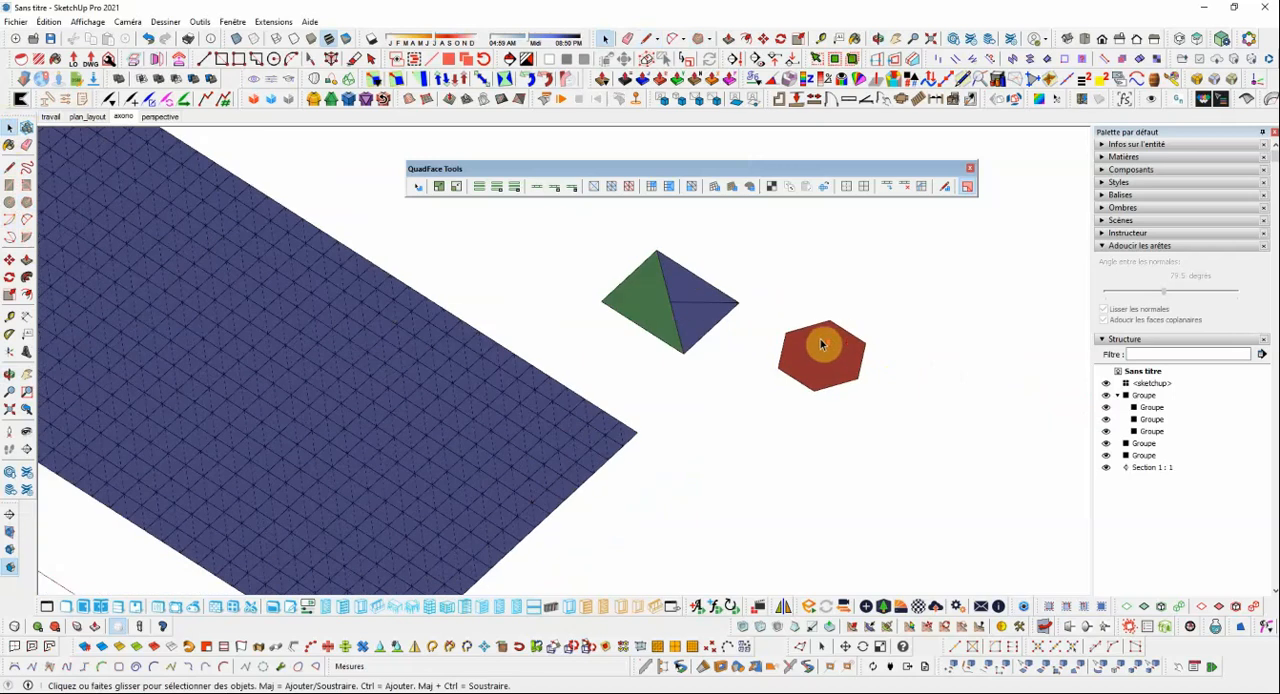
scroll(823, 343, up, 2)
scroll(842, 349, down, 2)
scroll(852, 356, down, 1)
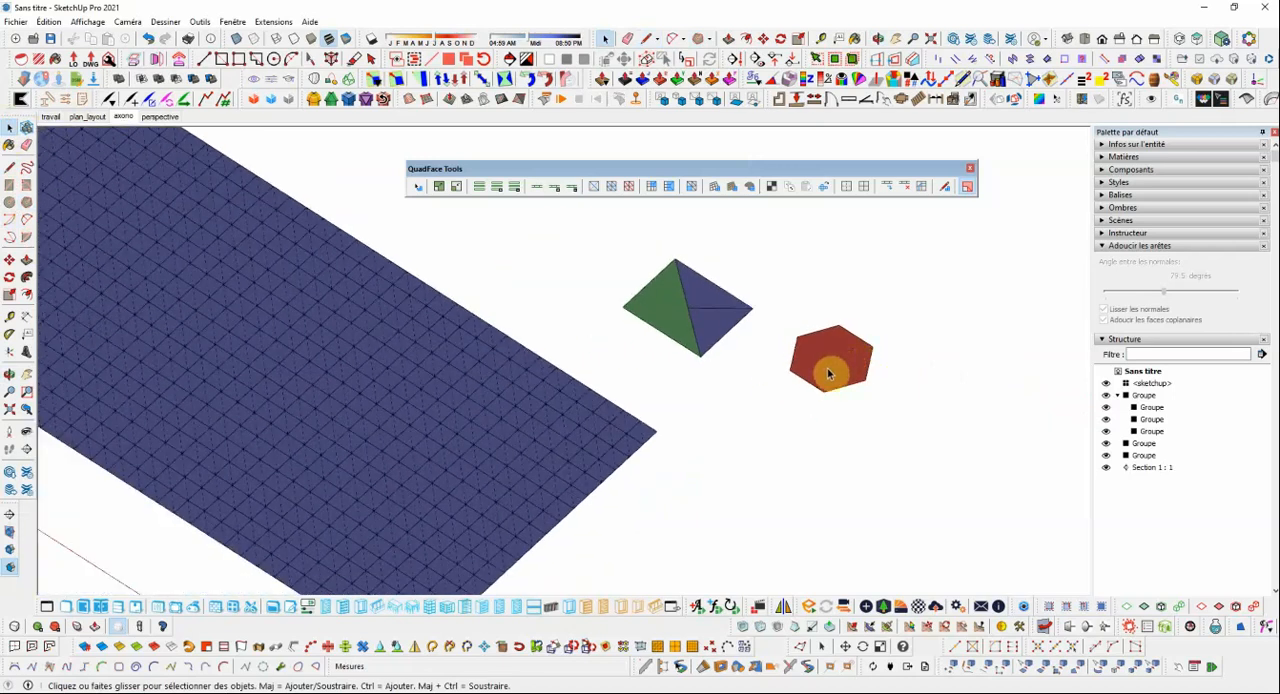
scroll(770, 340, down, 1)
scroll(829, 349, down, 1)
scroll(760, 325, up, 2)
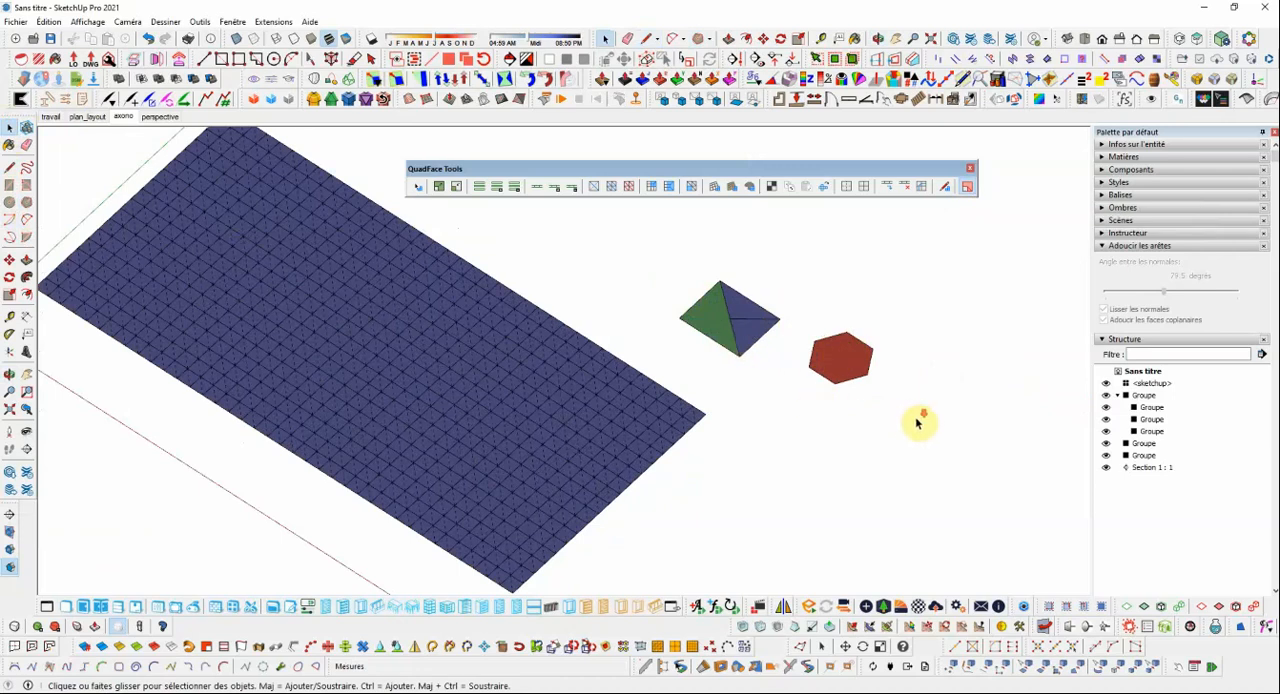
scroll(918, 422, down, 2)
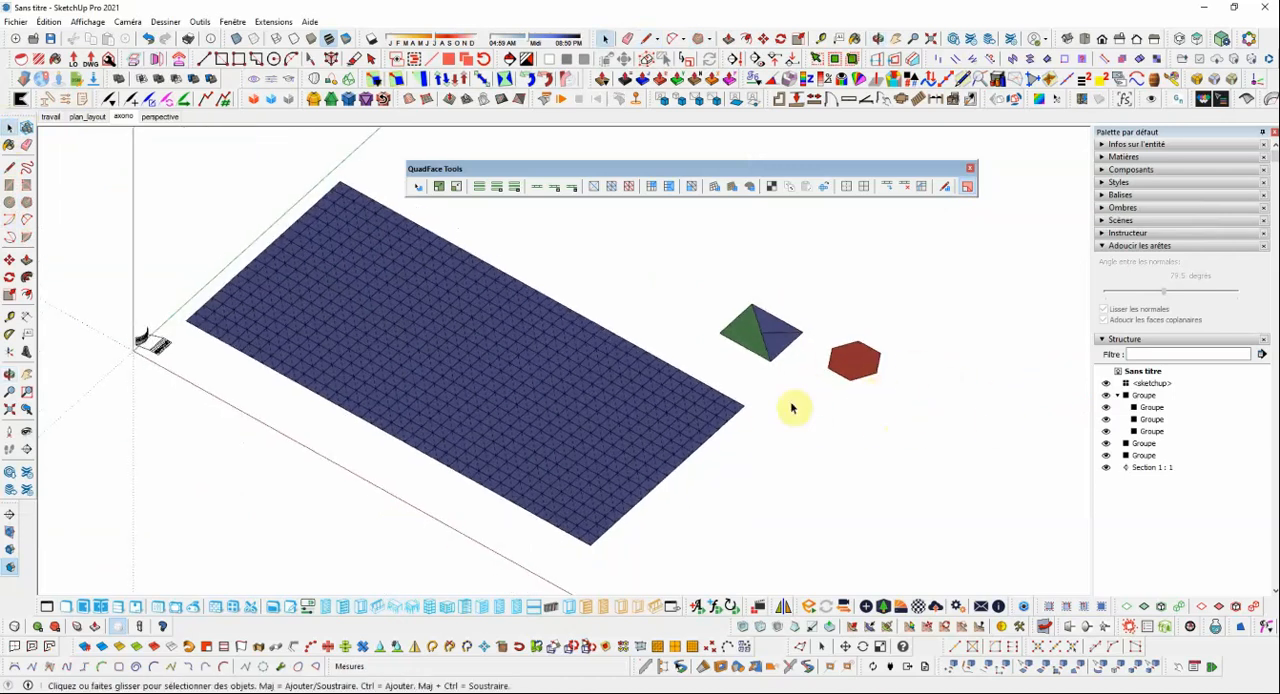
Convert the sandbox grid's triangulated cells to quads, opening and closing its group to refresh the face colours.
click(660, 419)
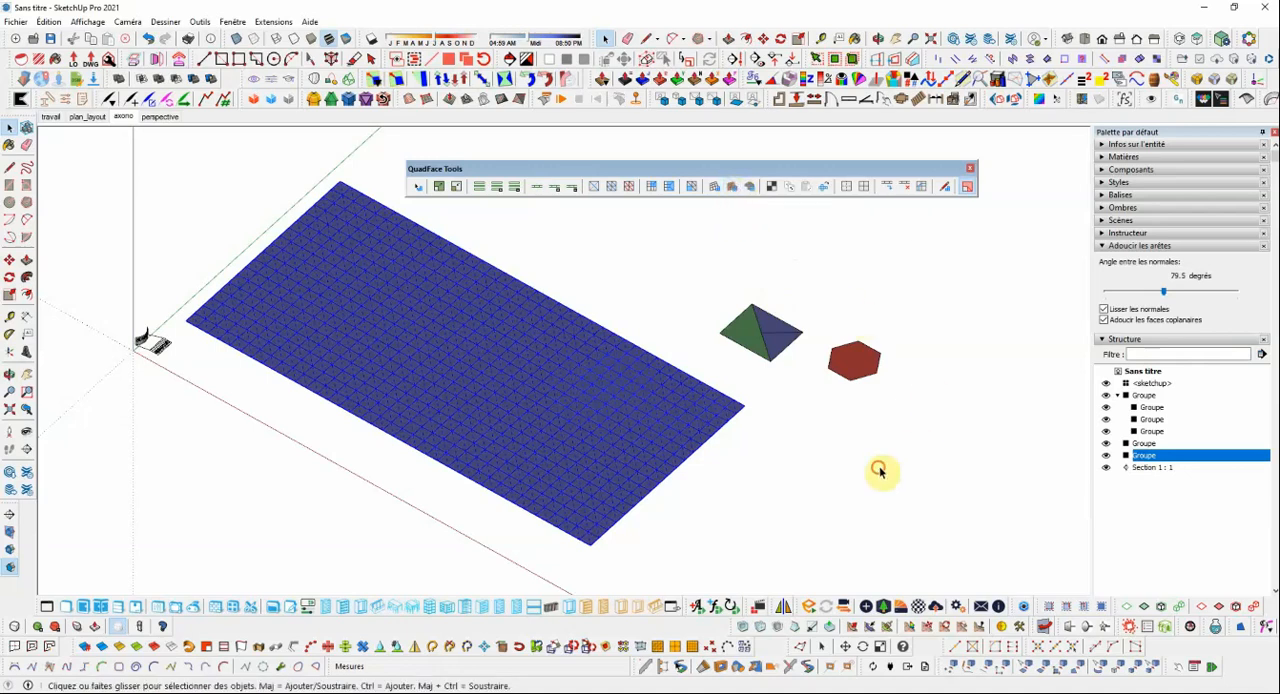
scroll(597, 462, up, 3)
double_click(775, 408)
scroll(776, 406, down, 2)
click(845, 444)
scroll(769, 423, down, 2)
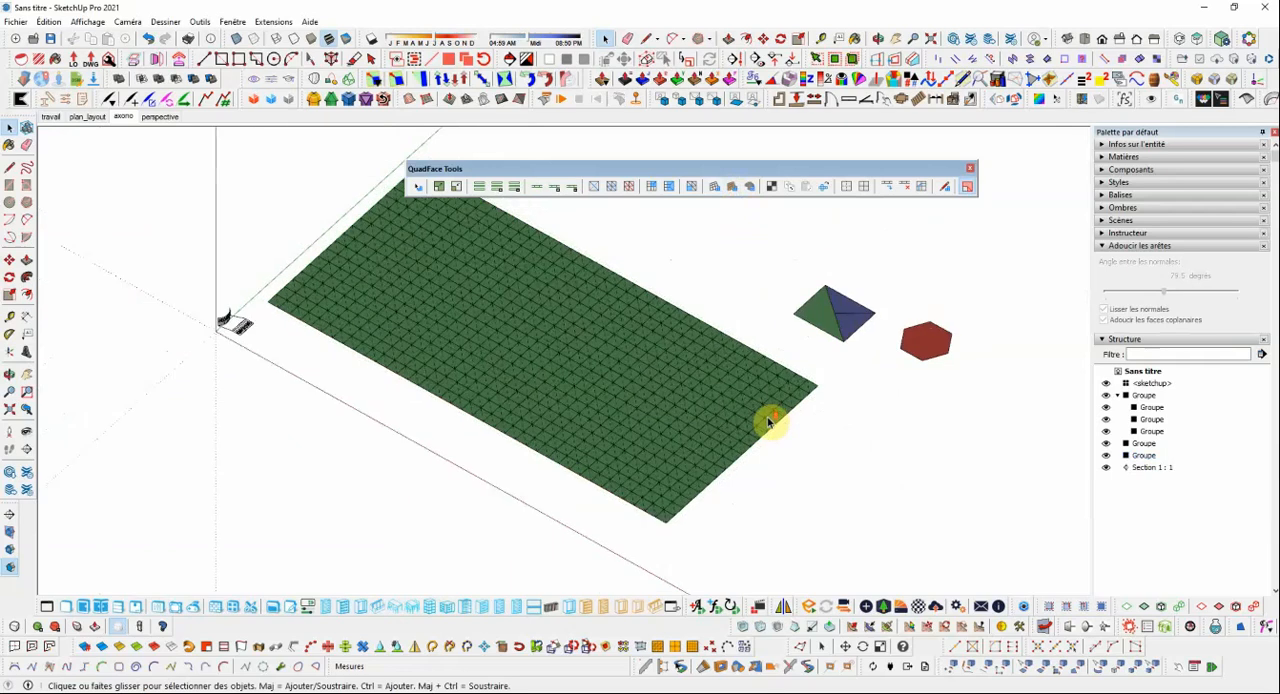
middle_drag(769, 423, 692, 358)
scroll(691, 358, up, 2)
scroll(695, 362, down, 5)
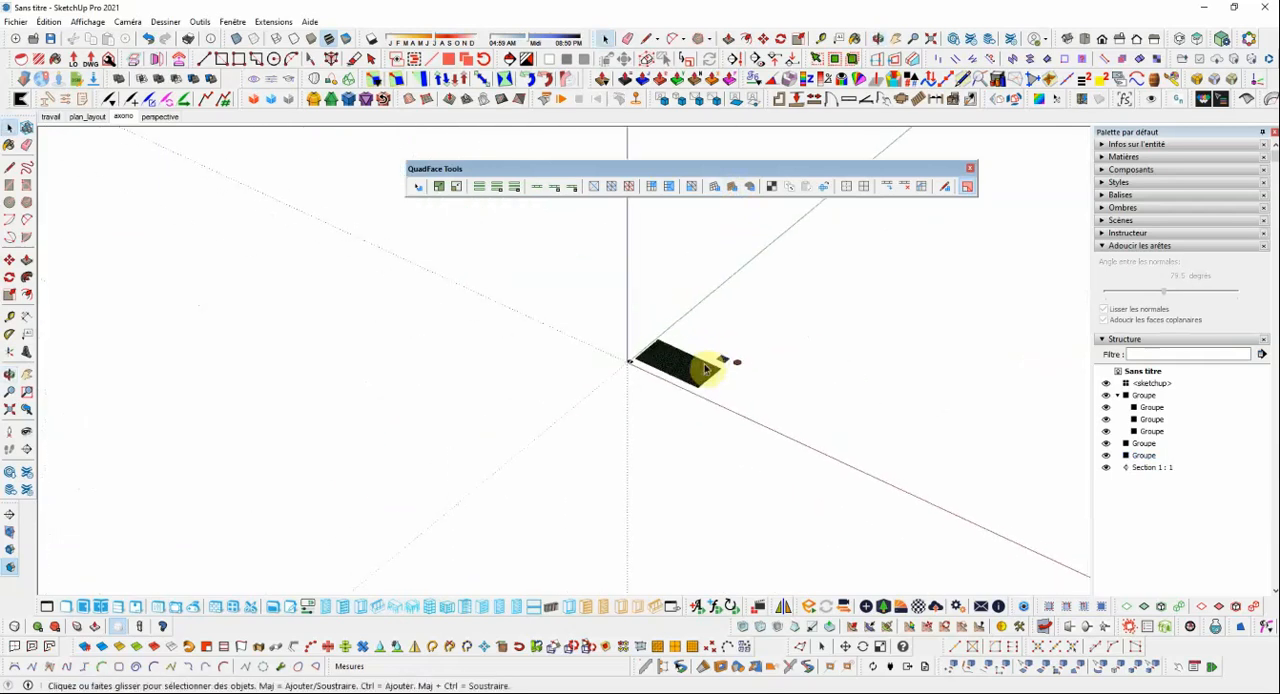
scroll(700, 366, up, 3)
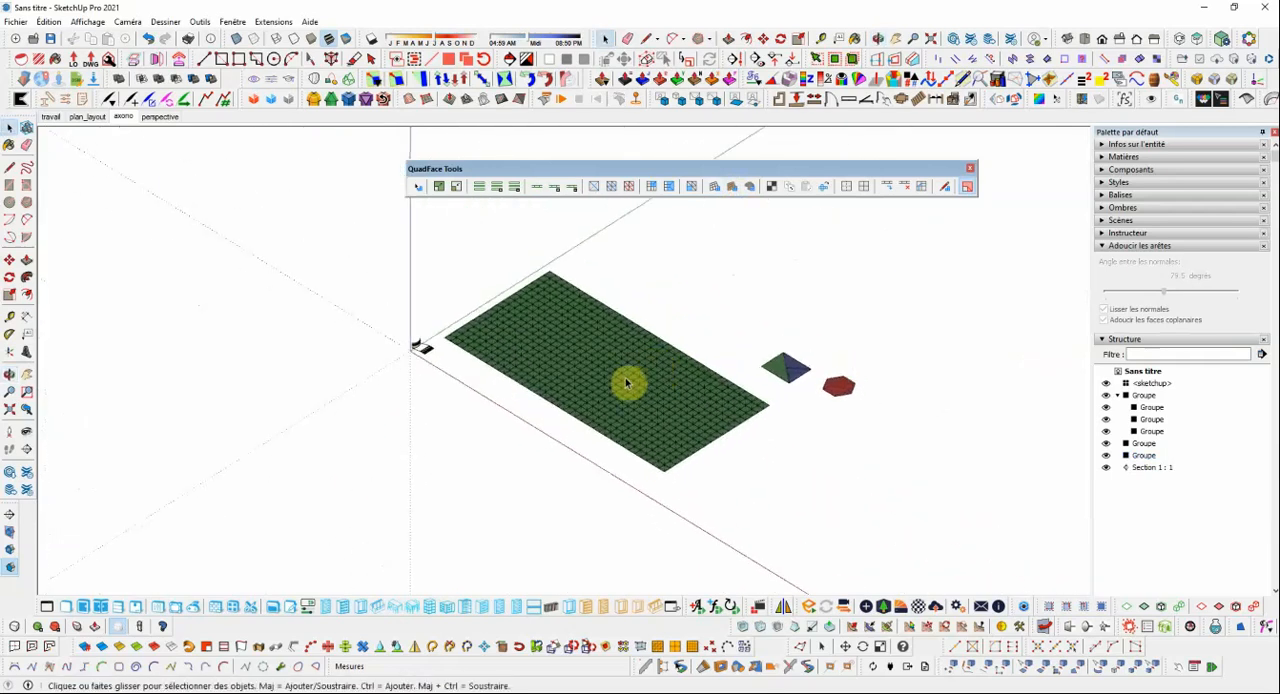
middle_drag(617, 403, 668, 398)
scroll(666, 395, up, 1)
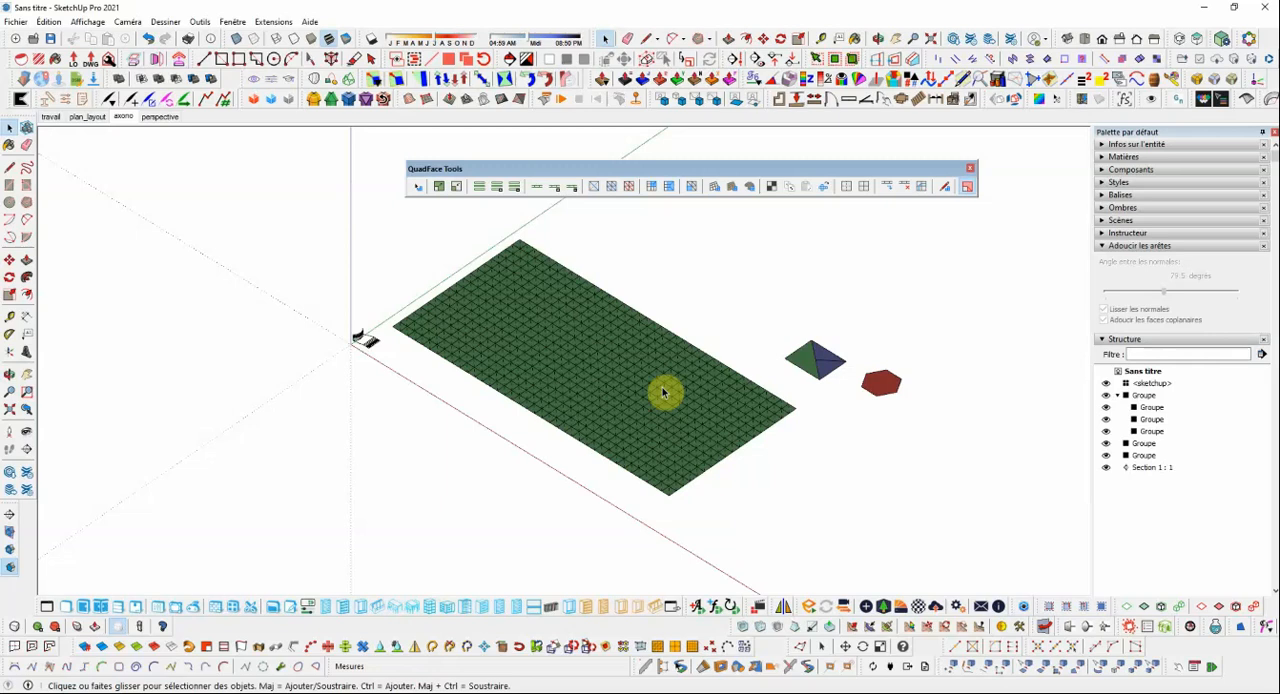
scroll(620, 377, up, 1)
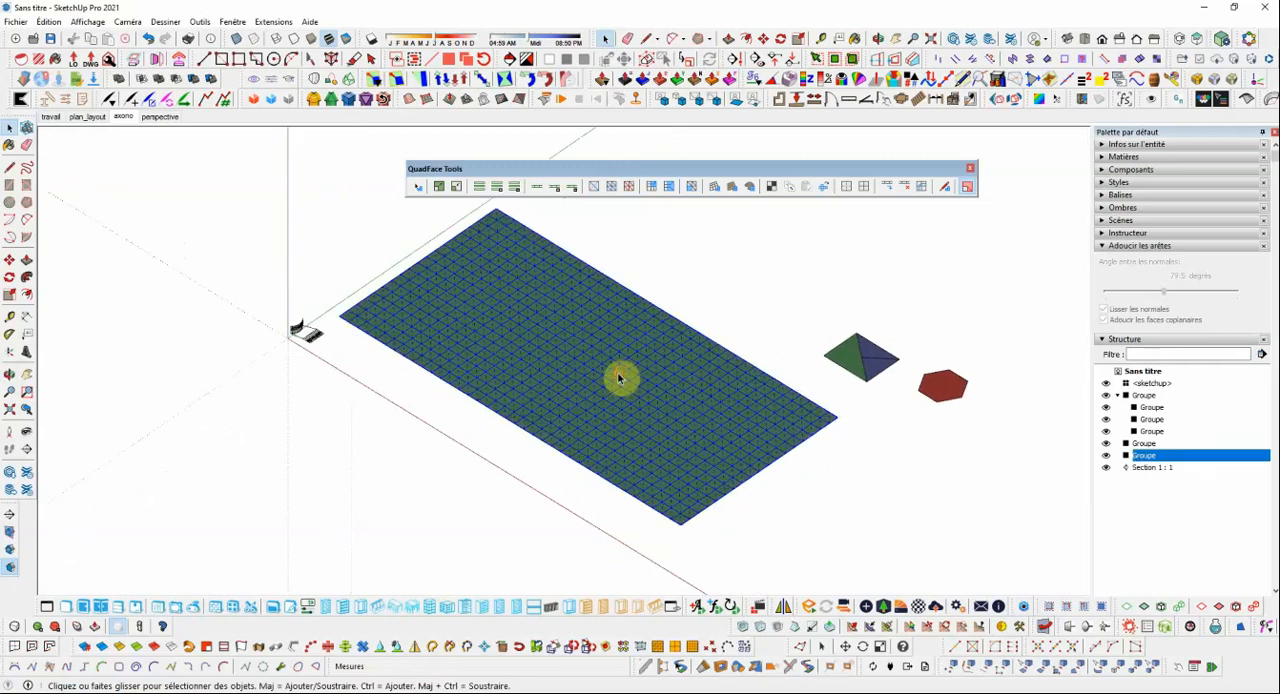
Raise a selected patch of faces in the middle of the sandbox grid into a smooth hill with Smoove inside its group.
double_click(620, 377)
drag(558, 357, 646, 402)
scroll(667, 297, up, 1)
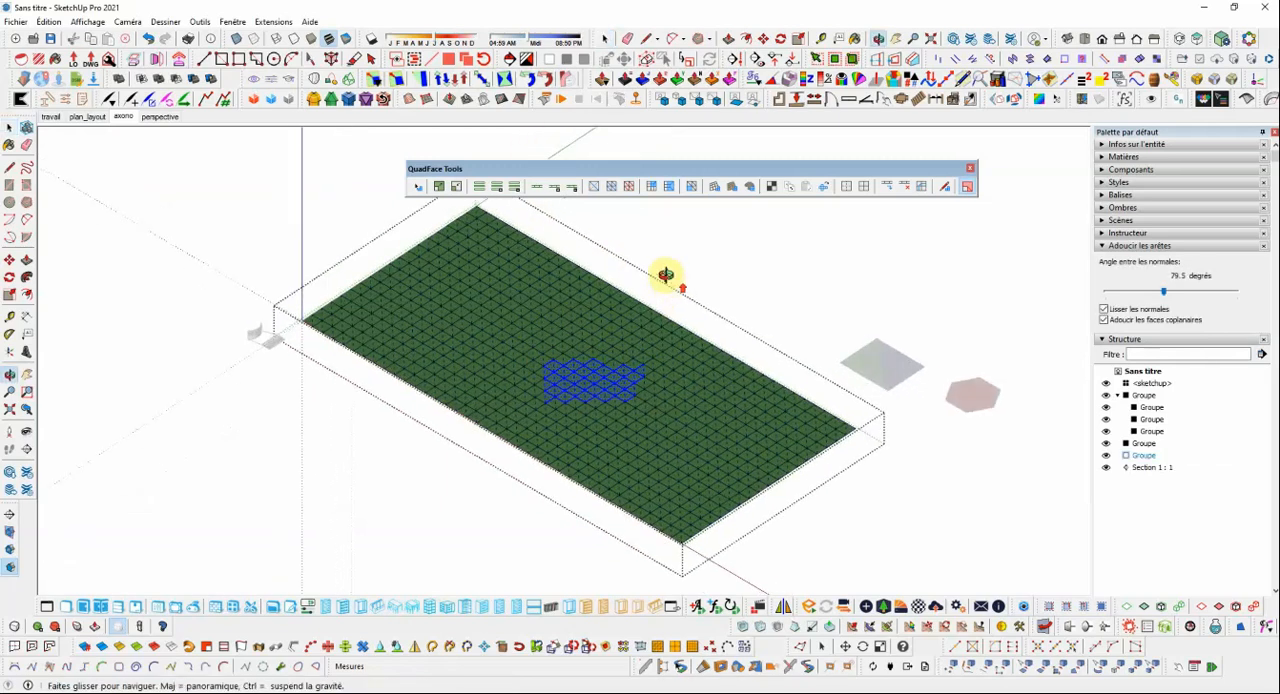
click(452, 101)
click(603, 373)
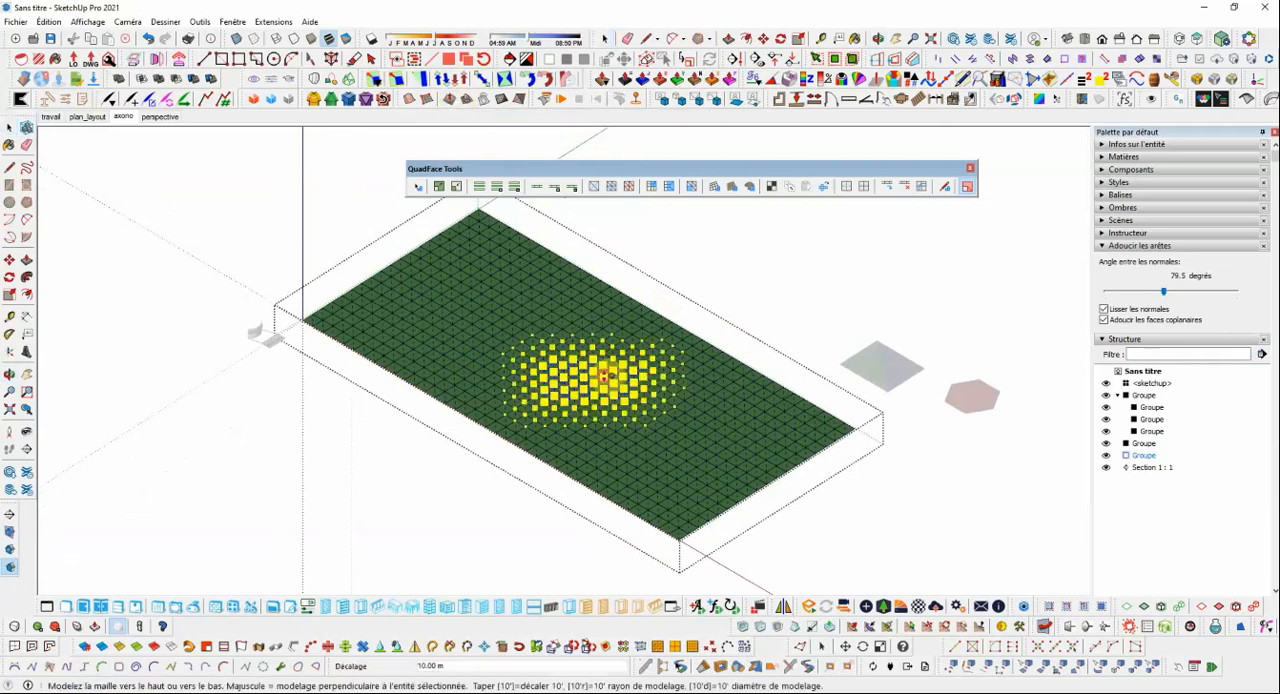
click(604, 354)
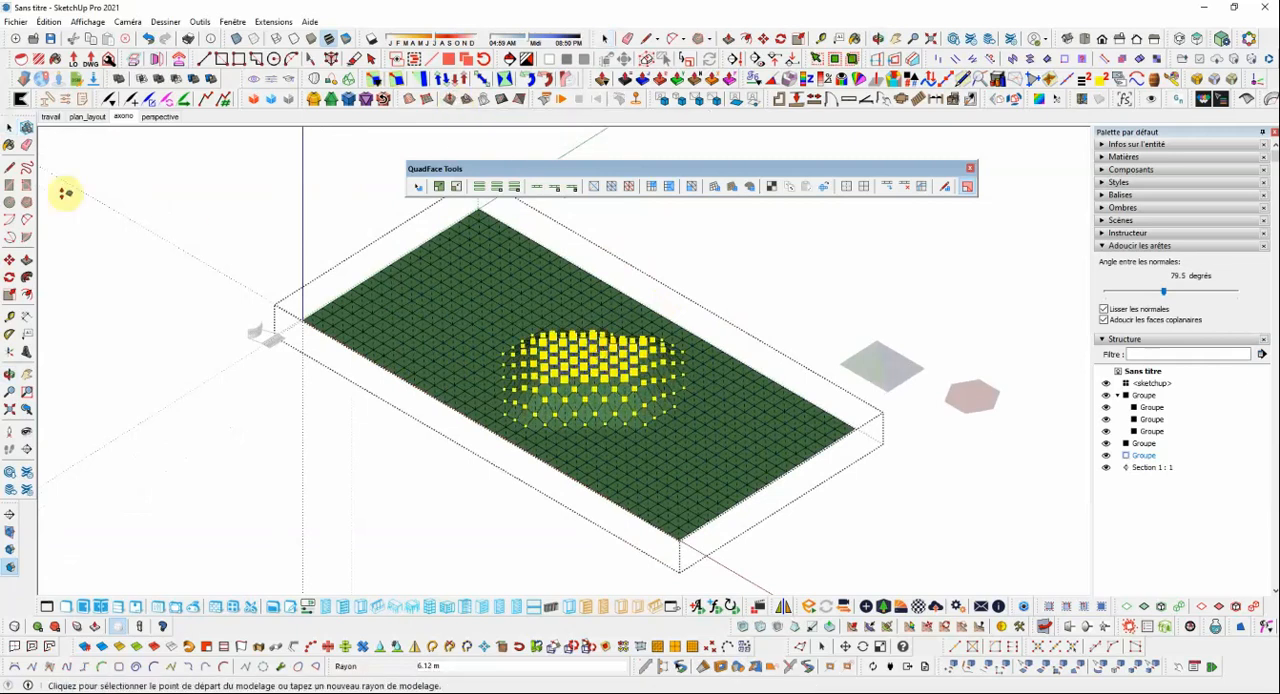
click(9, 128)
middle_drag(914, 297, 651, 363)
Subdivide the terrain group with the SUbD tools and turn off the display of hidden geometry.
click(609, 357)
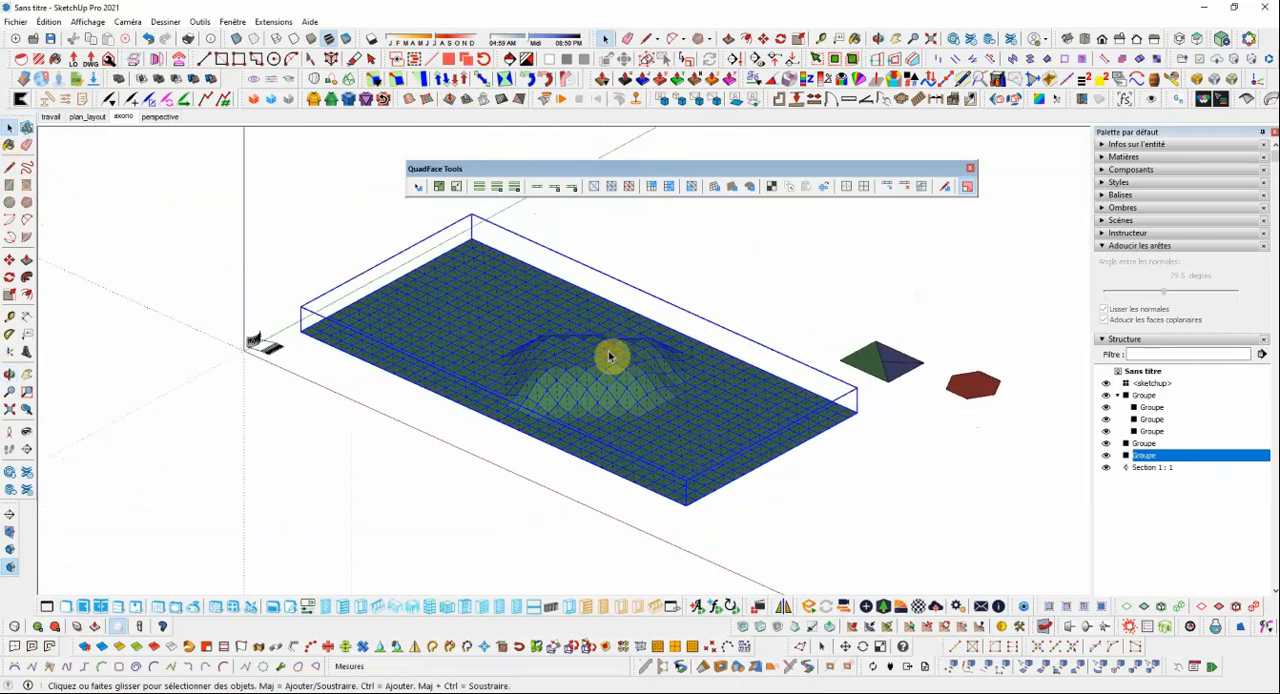
scroll(609, 355, down, 2)
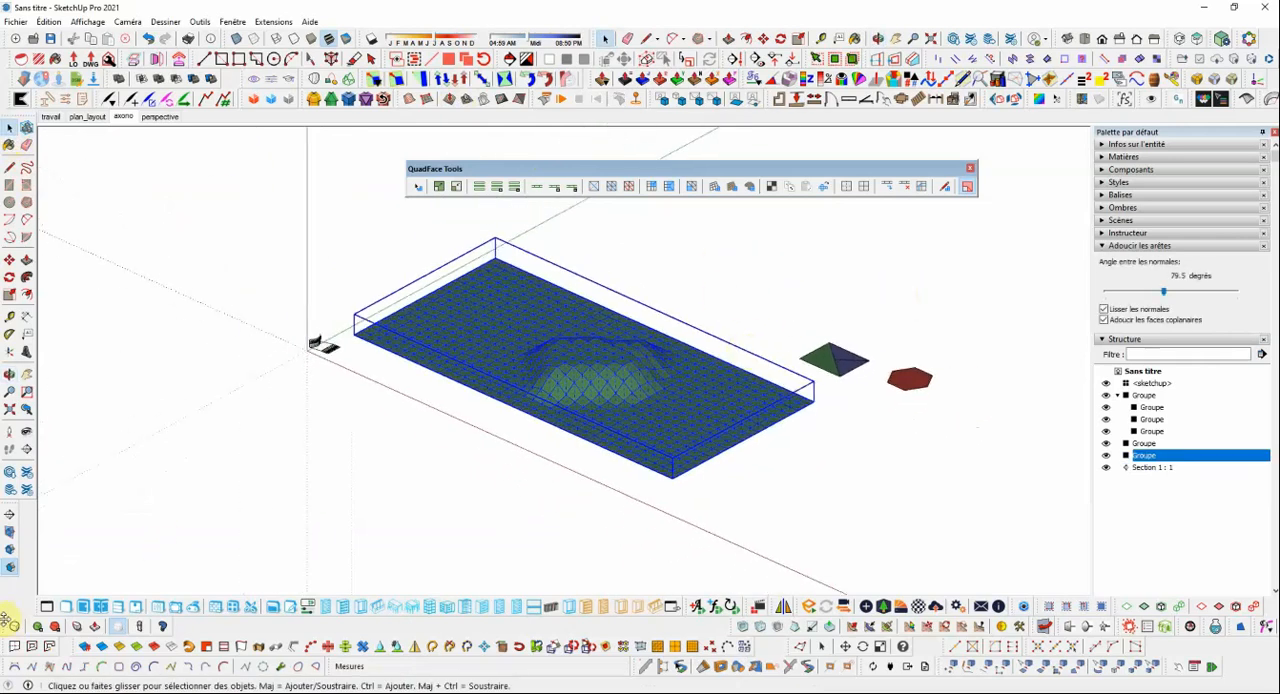
drag(6, 625, 371, 497)
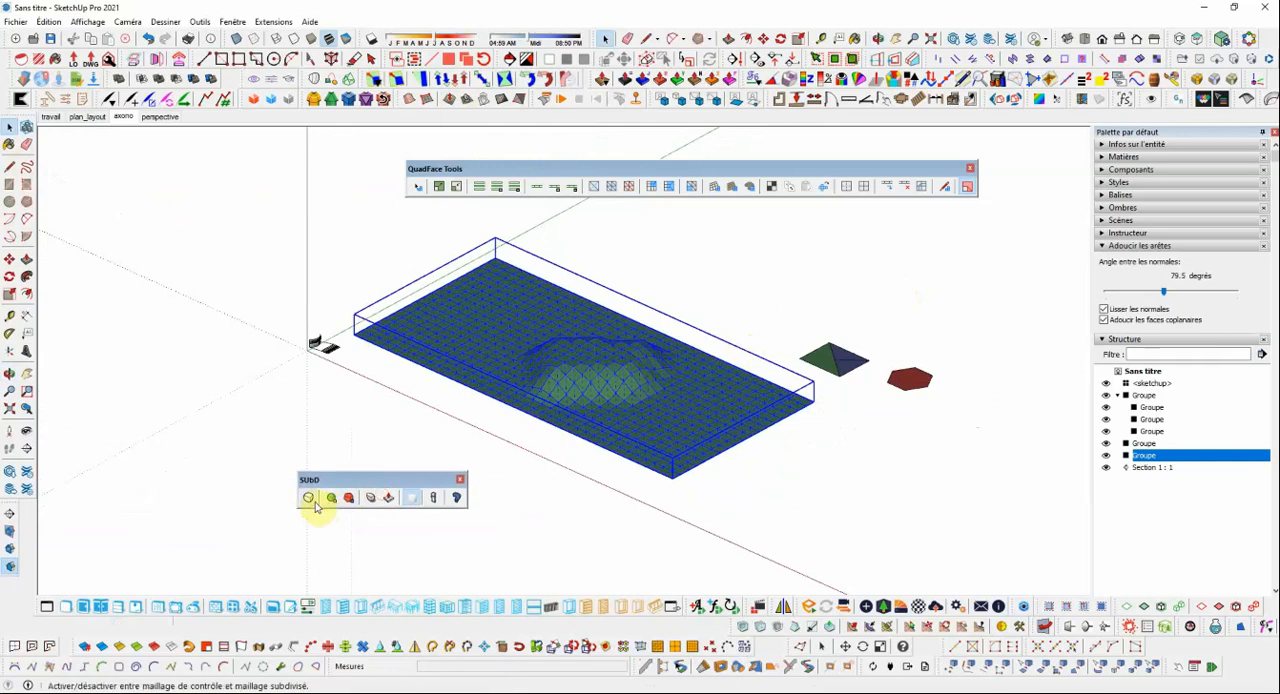
click(583, 500)
middle_drag(608, 397, 642, 351)
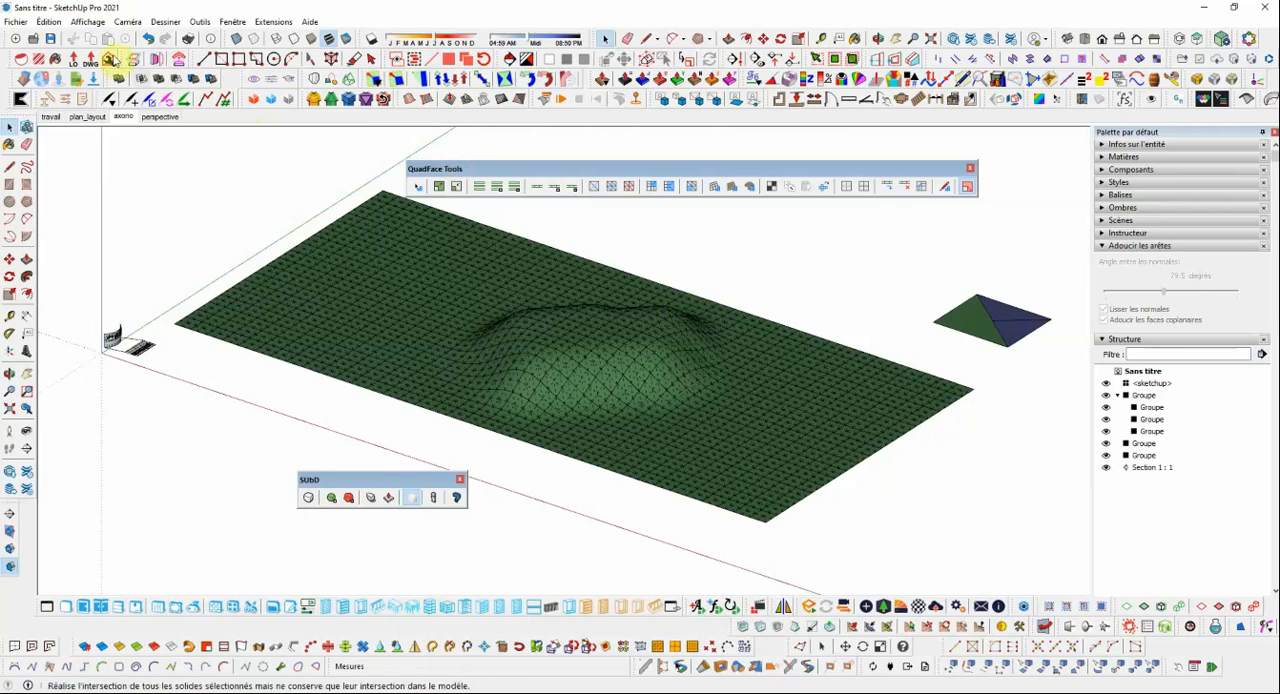
click(87, 21)
click(110, 71)
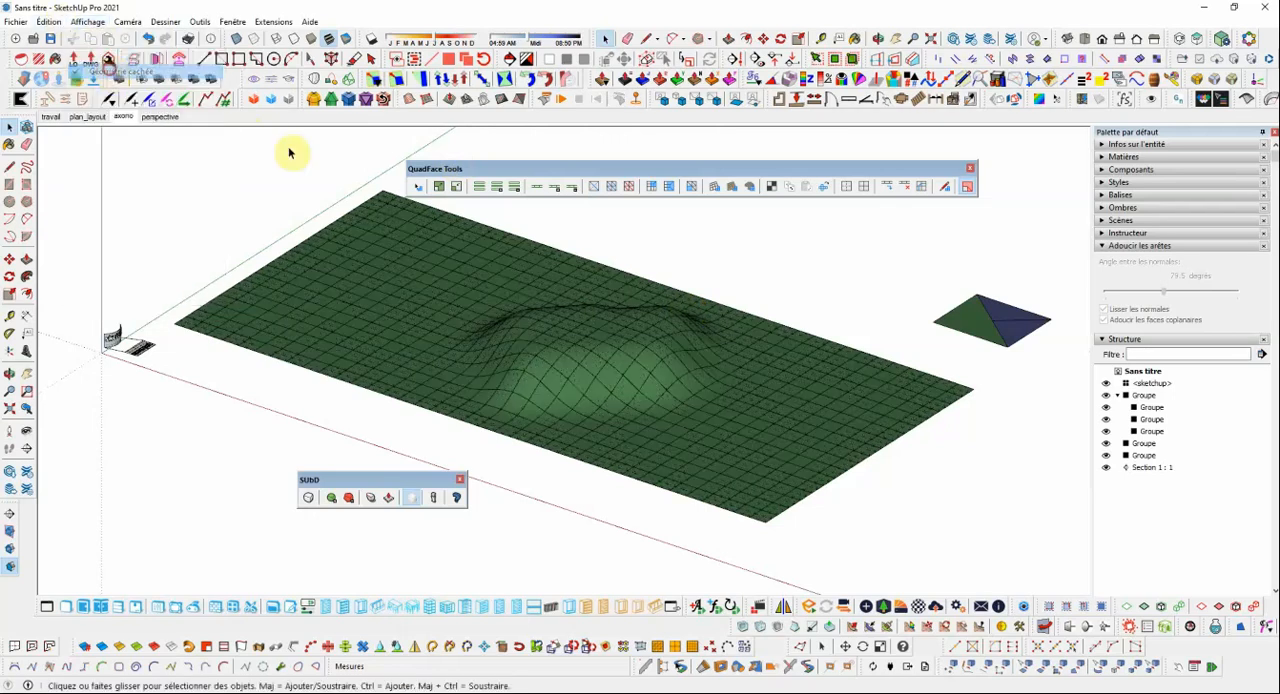
Choose the white colour Matière8 from the Couleurs material collection.
middle_drag(695, 345, 624, 350)
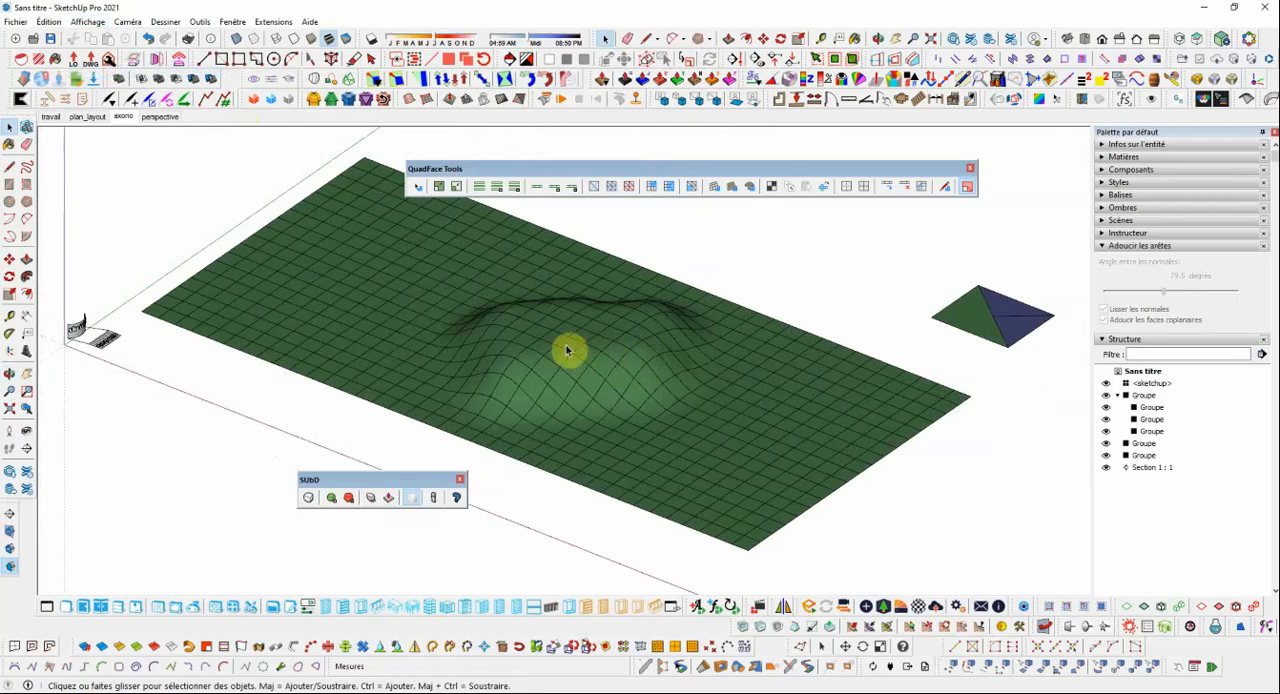
middle_drag(566, 349, 652, 350)
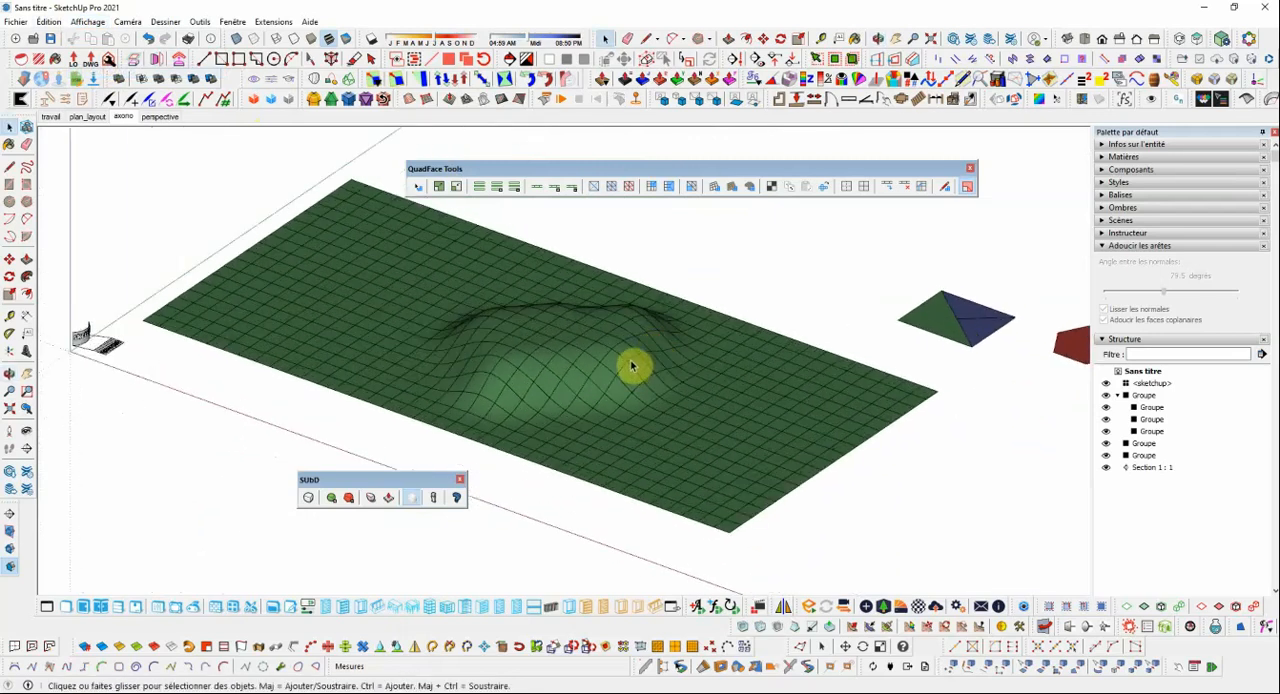
scroll(632, 367, down, 2)
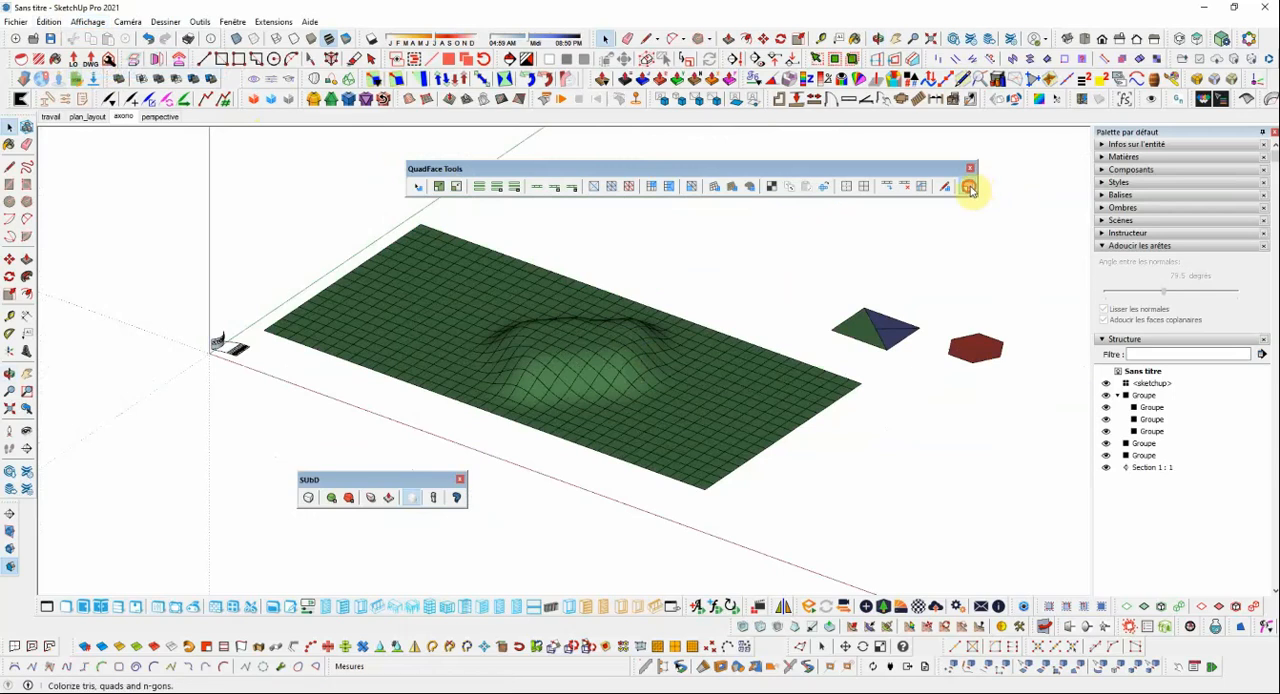
scroll(678, 366, down, 3)
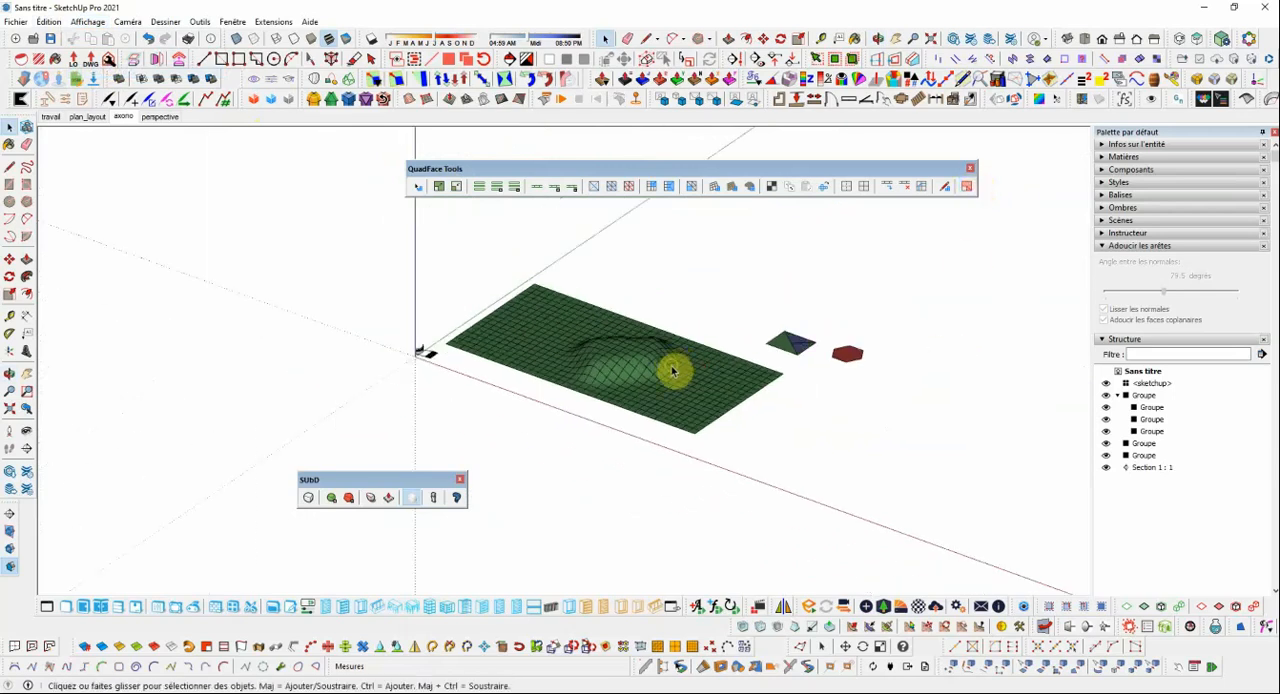
click(1103, 157)
scroll(1139, 315, down, 15)
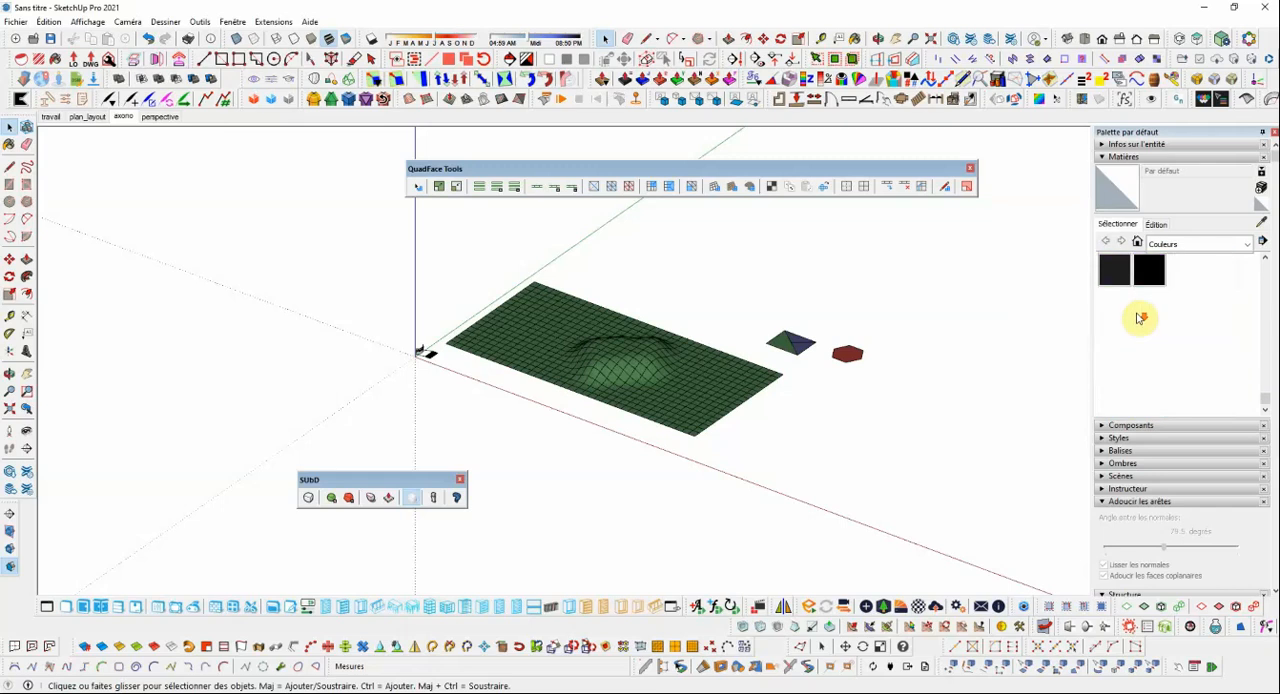
scroll(1141, 318, up, 5)
scroll(1139, 330, down, 4)
click(1125, 287)
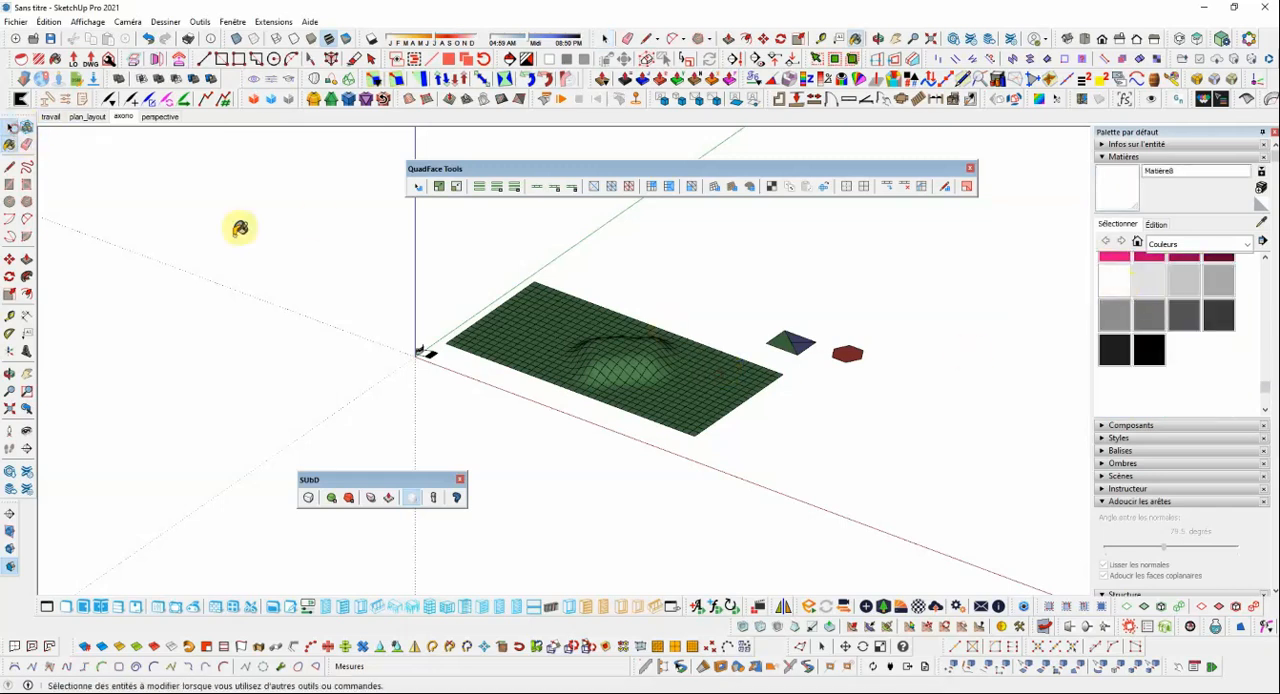
Paint the terrain group white with ThruPaint and exit the tool.
click(15, 130)
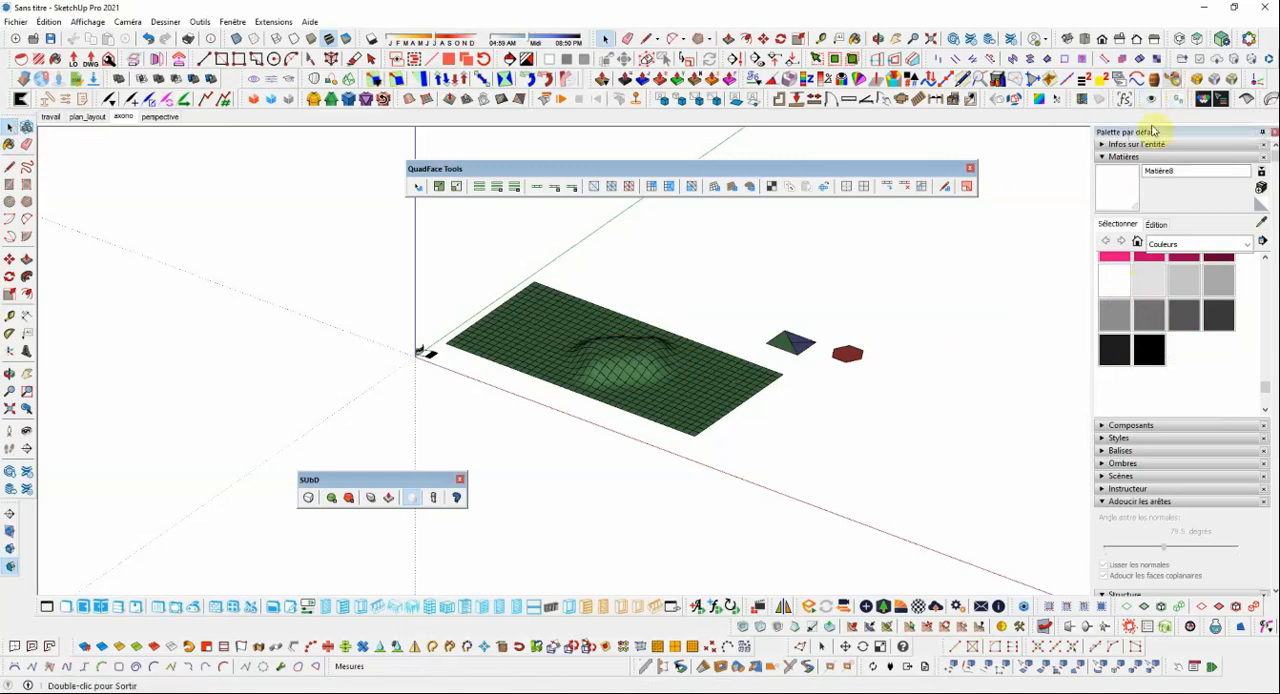
click(1163, 95)
click(657, 370)
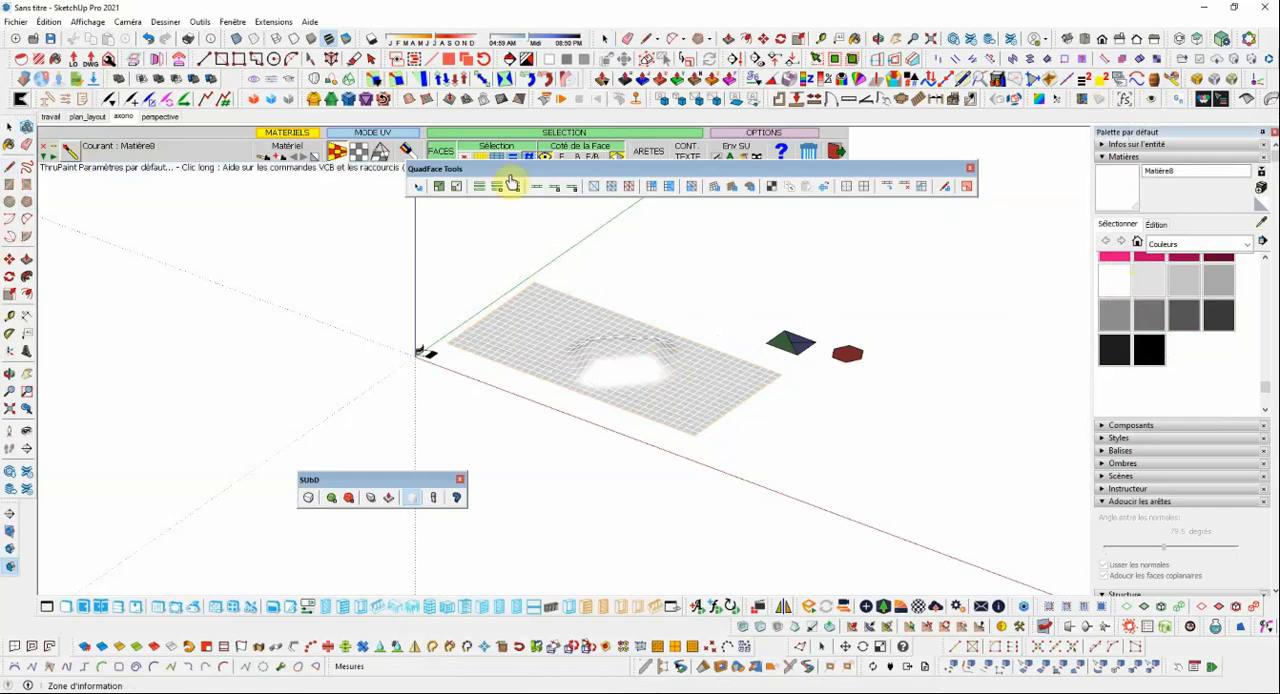
click(838, 151)
Paint the split rectangle, the hexagon and the terrain's still green underside white with ThruPaint.
scroll(857, 347, up, 2)
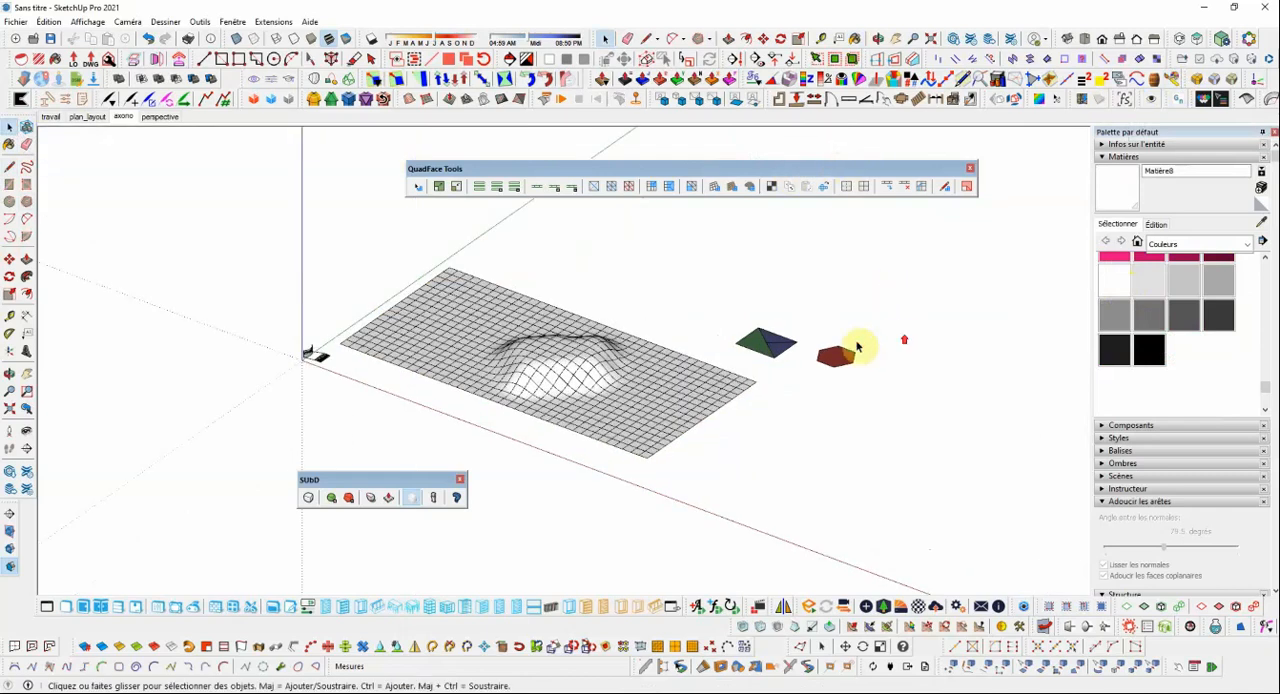
click(777, 343)
click(1116, 188)
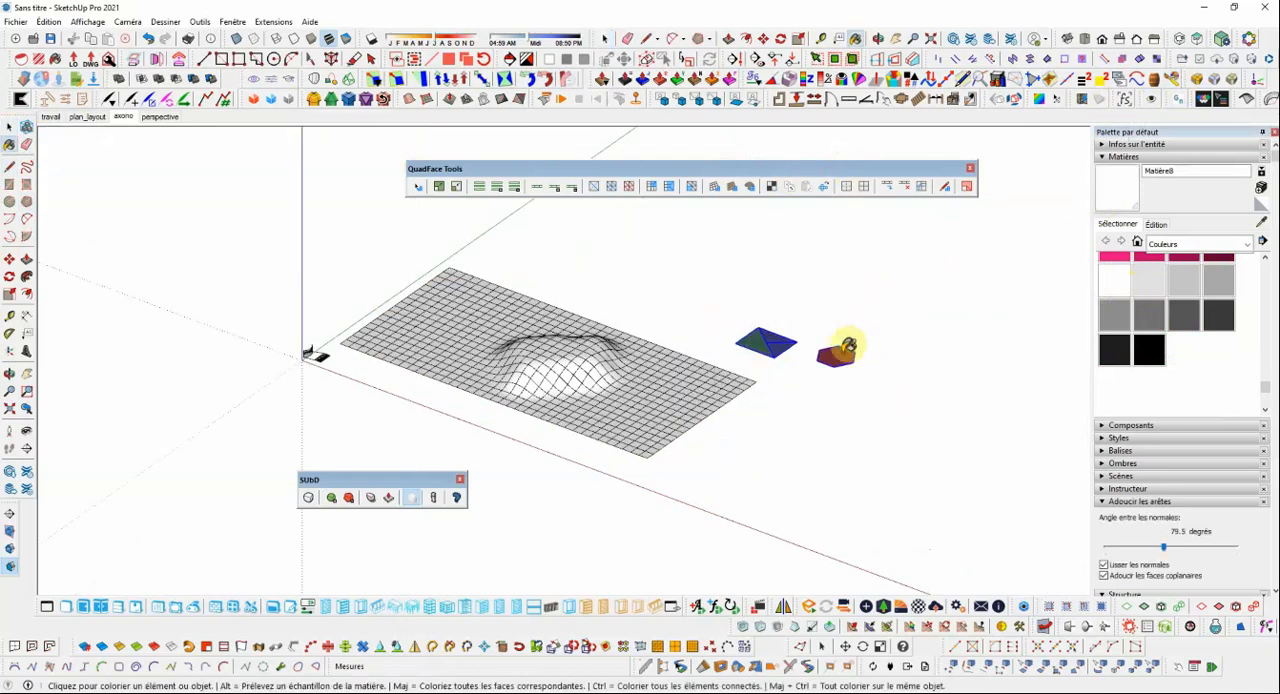
mouse_move(829, 329)
middle_down()
mouse_move(820, 286)
mouse_move(850, 305)
mouse_move(780, 306)
middle_up()
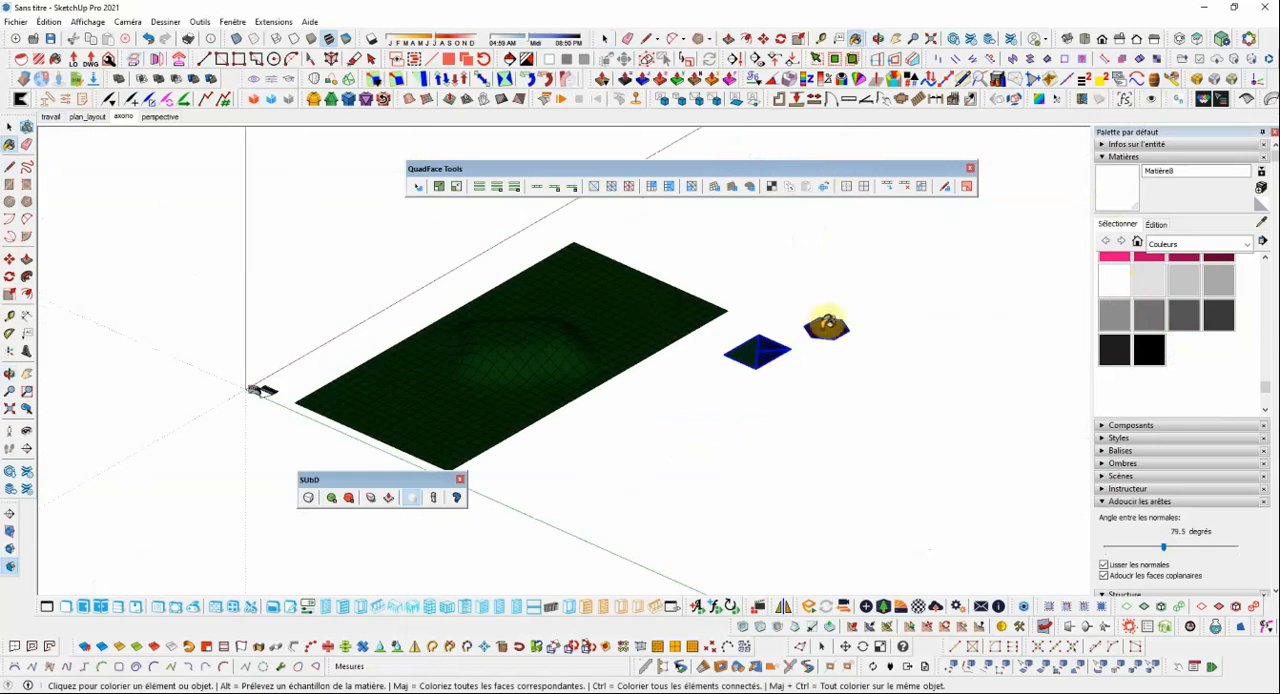
click(820, 327)
click(1175, 80)
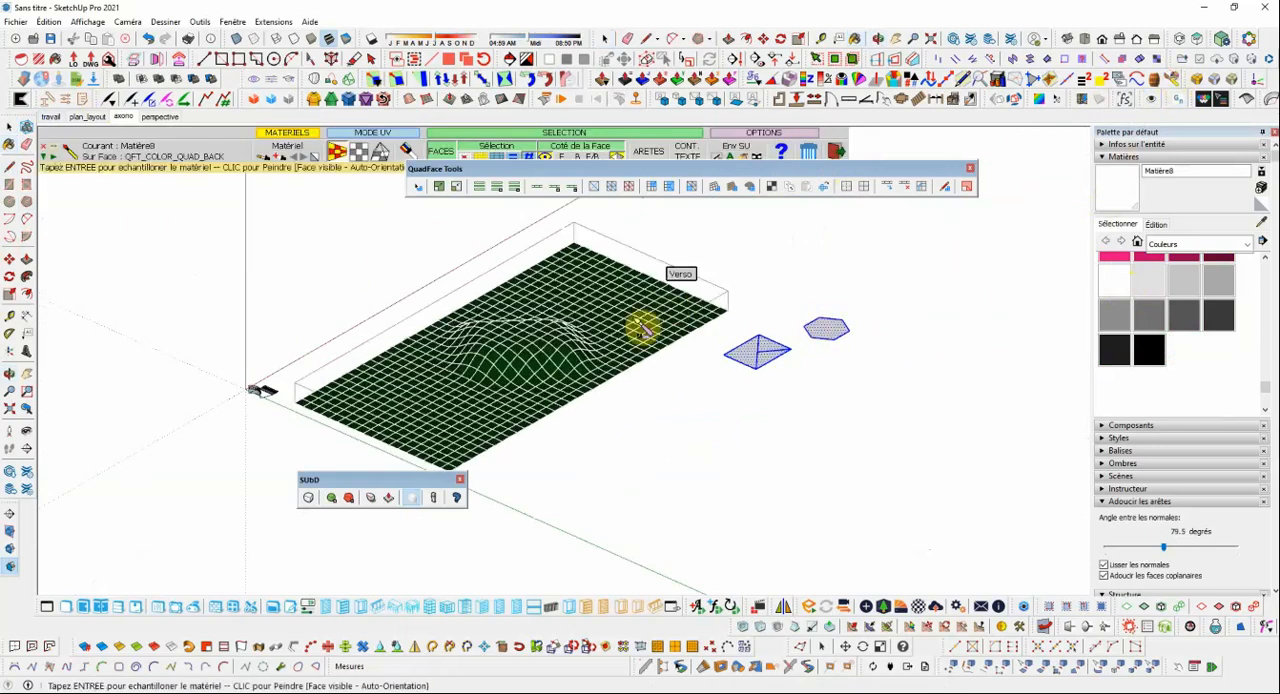
click(837, 152)
Draw a rectangle about 18.16 m by 13.37 m on the ground beside the split rectangle and the hexagon.
middle_drag(949, 253, 890, 420)
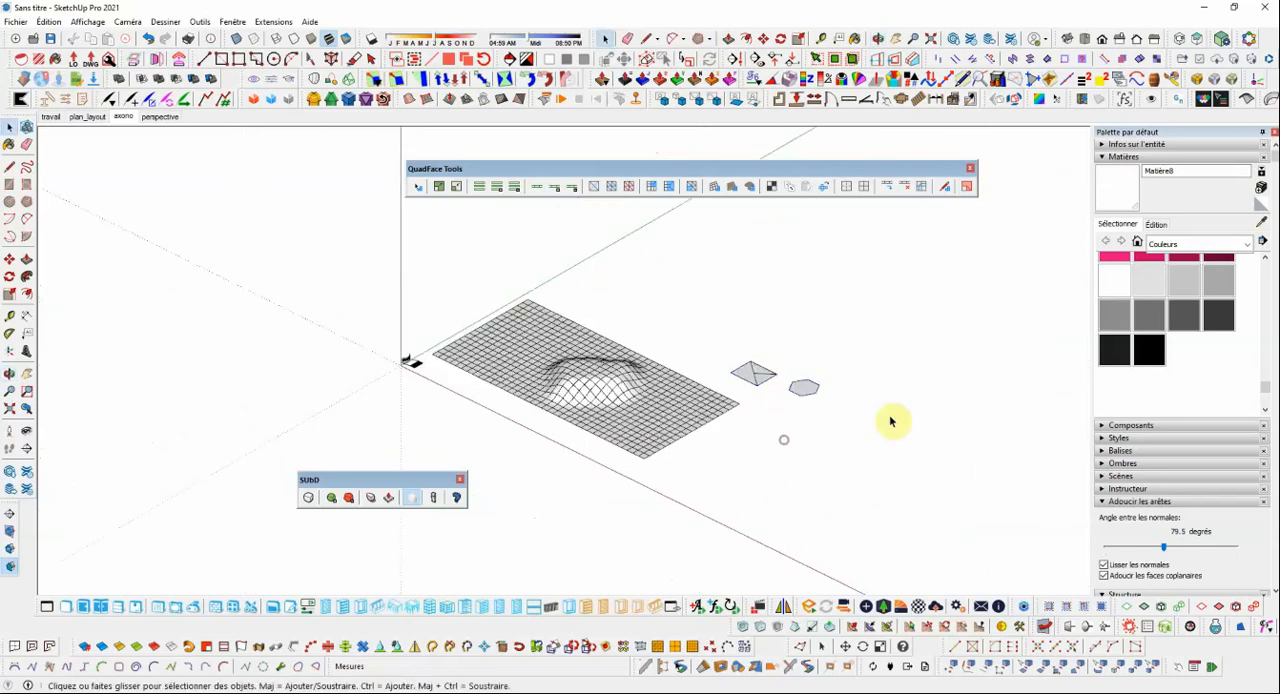
click(8, 185)
scroll(715, 410, up, 3)
click(749, 427)
click(838, 428)
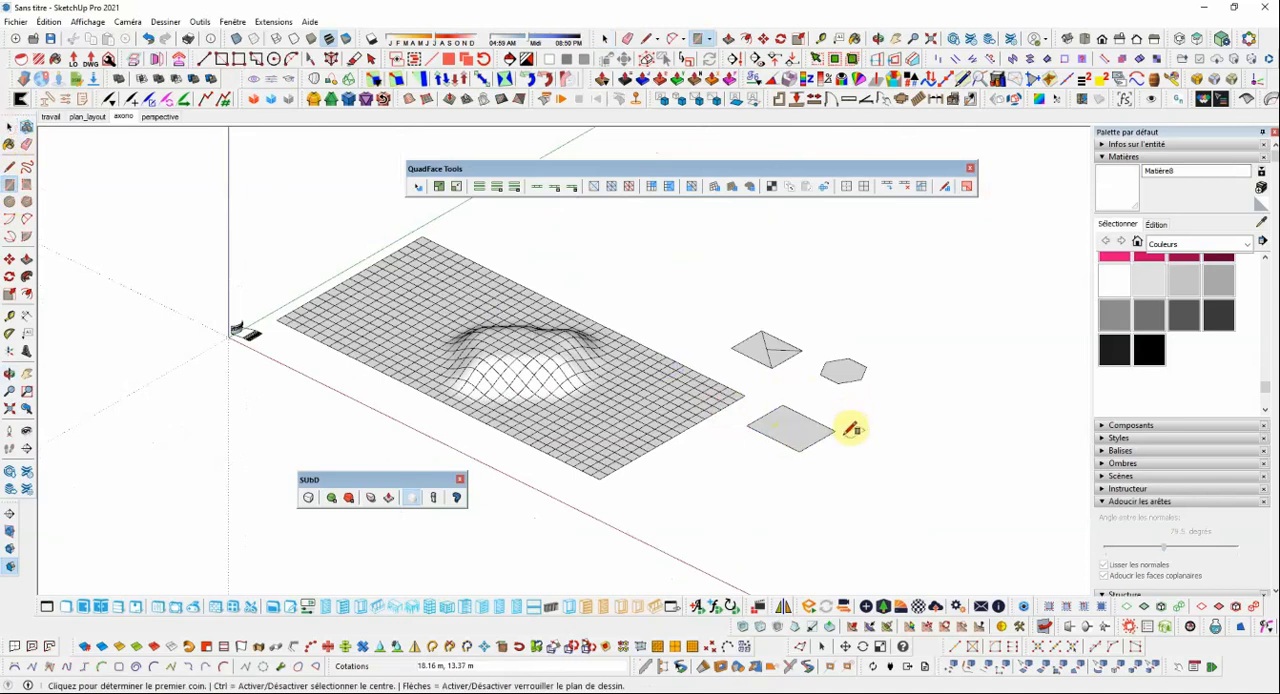
click(8, 126)
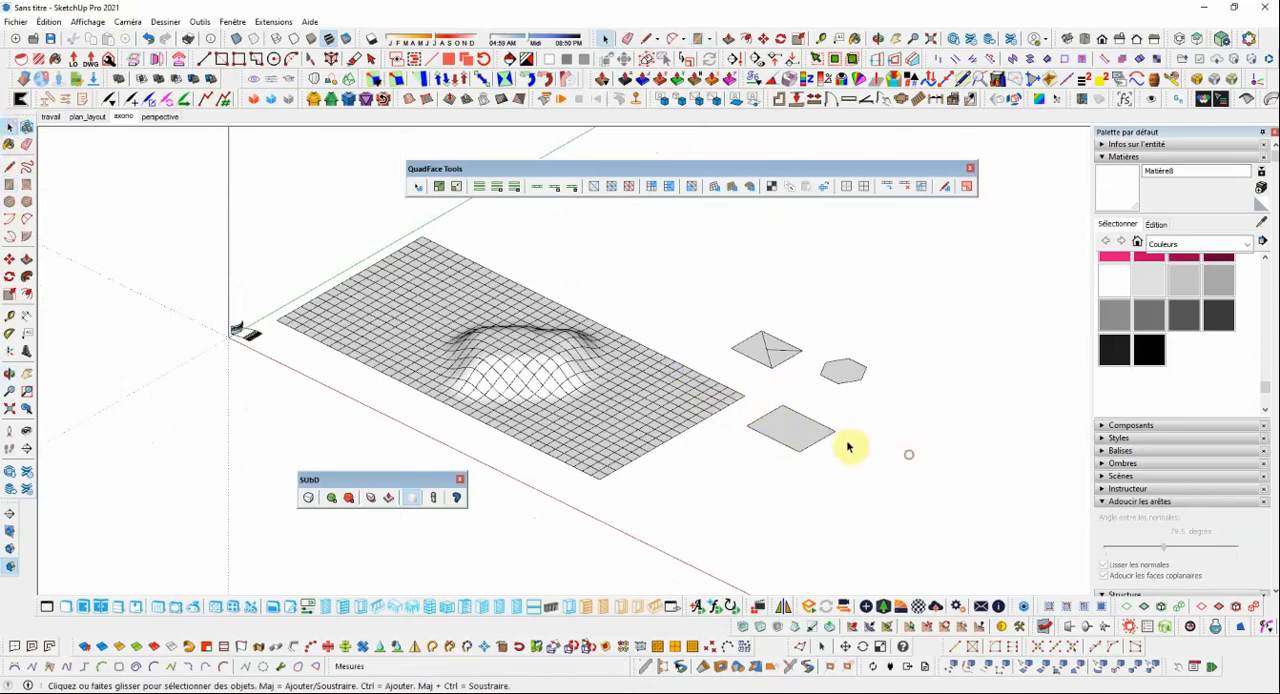
middle_drag(848, 447, 690, 252)
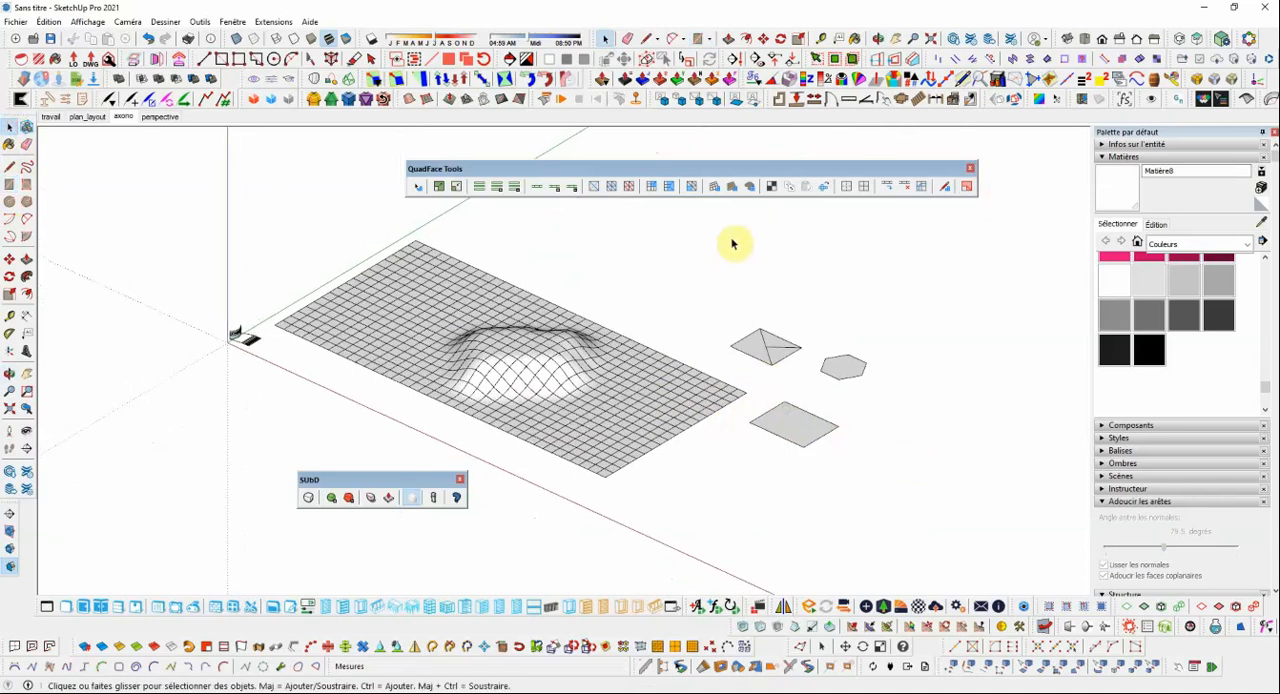